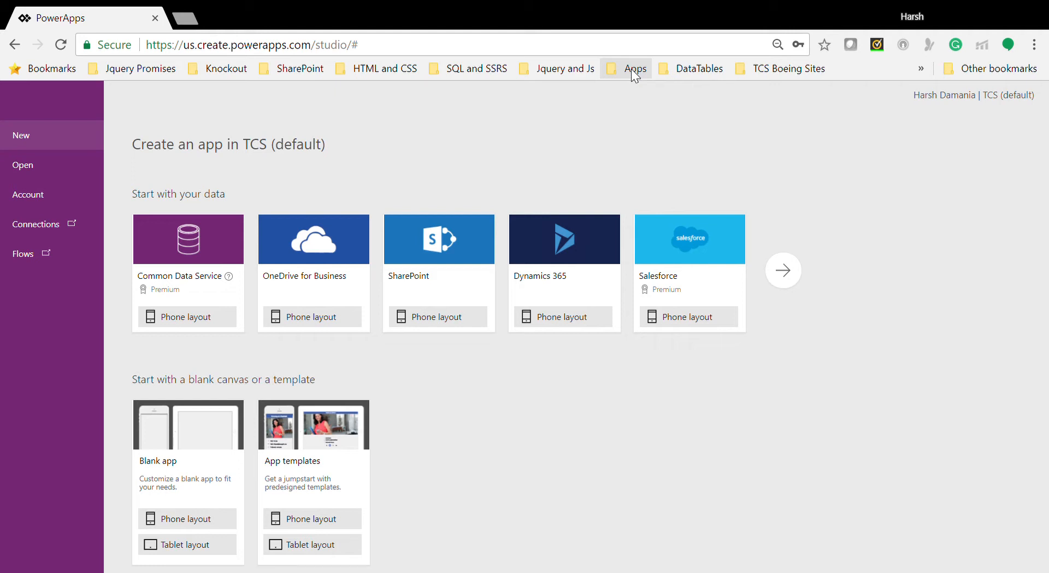
Open the SharePoint site hdback.sharepoint.com/powerapps in a new browser tab
{"action": "left_click", "coordinate": [186, 16]}
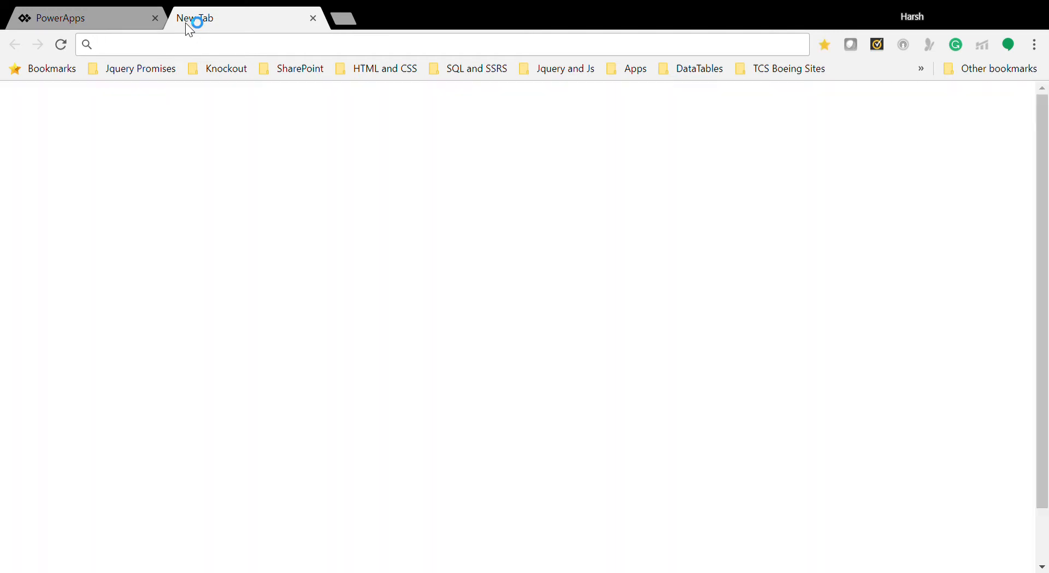
{"action": "type", "text": "p"}
{"action": "key", "text": "BackSpace"}
{"action": "key", "text": "BackSpace"}
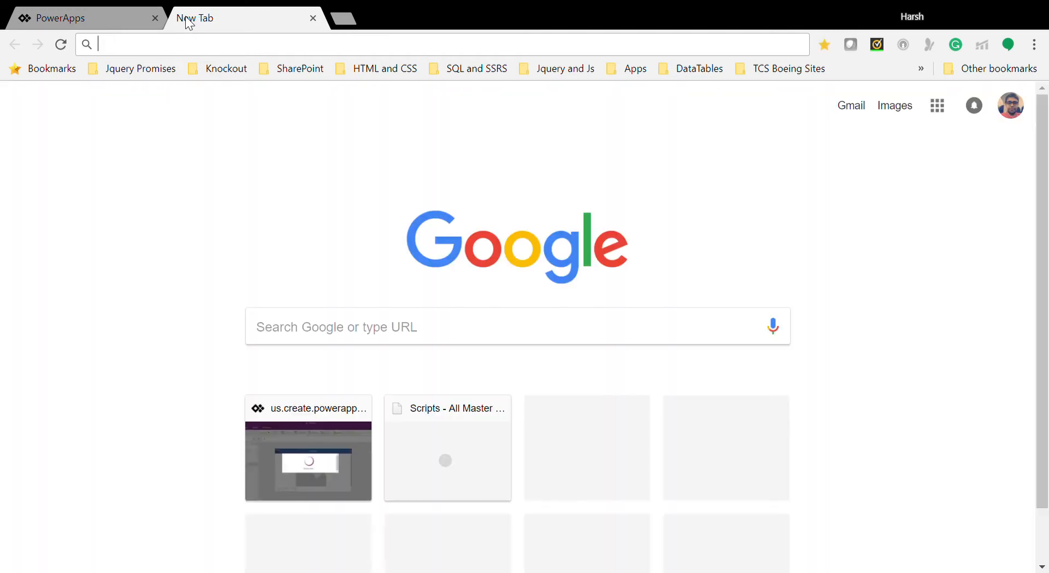
{"action": "type", "text": "IT"}
{"action": "key", "text": "Down"}
{"action": "key", "text": "BackSpace"}
{"action": "key", "text": "BackSpace"}
{"action": "key", "text": "BackSpace"}
{"action": "key", "text": "BackSpace"}
{"action": "key", "text": "BackSpace"}
{"action": "key", "text": "BackSpace"}
{"action": "key", "text": "BackSpace"}
{"action": "key", "text": "BackSpace"}
{"action": "key", "text": "BackSpace"}
{"action": "key", "text": "BackSpace"}
{"action": "key", "text": "BackSpace"}
{"action": "key", "text": "BackSpace"}
{"action": "key", "text": "BackSpace"}
{"action": "key", "text": "BackSpace"}
{"action": "key", "text": "BackSpace"}
{"action": "key", "text": "BackSpace"}
{"action": "key", "text": "BackSpace"}
{"action": "key", "text": "BackSpace"}
{"action": "key", "text": "BackSpace"}
{"action": "key", "text": "BackSpace"}
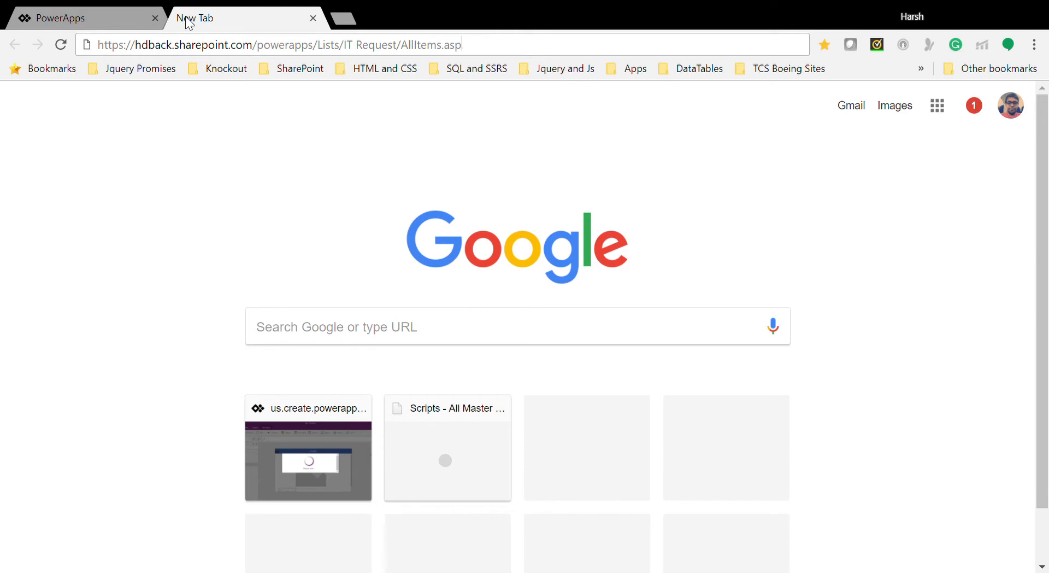
{"action": "key", "text": "BackSpace"}
{"action": "key", "text": "BackSpace"}
{"action": "key", "text": "BackSpace"}
{"action": "key", "text": "BackSpace"}
{"action": "key", "text": "BackSpace"}
{"action": "key", "text": "BackSpace"}
{"action": "key", "text": "BackSpace"}
{"action": "key", "text": "BackSpace"}
{"action": "key", "text": "BackSpace"}
{"action": "key", "text": "BackSpace"}
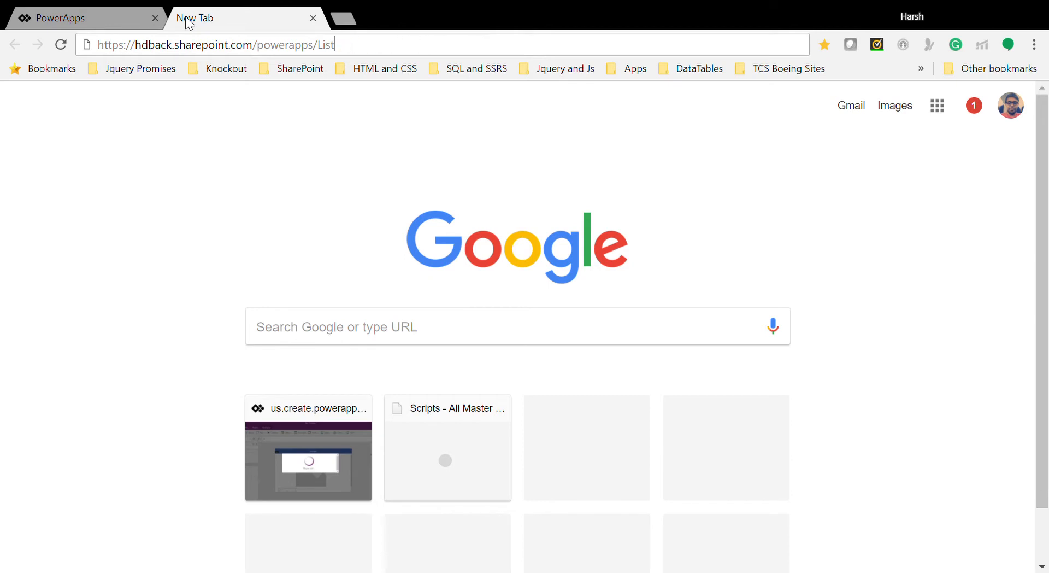
{"action": "key", "text": "Return"}
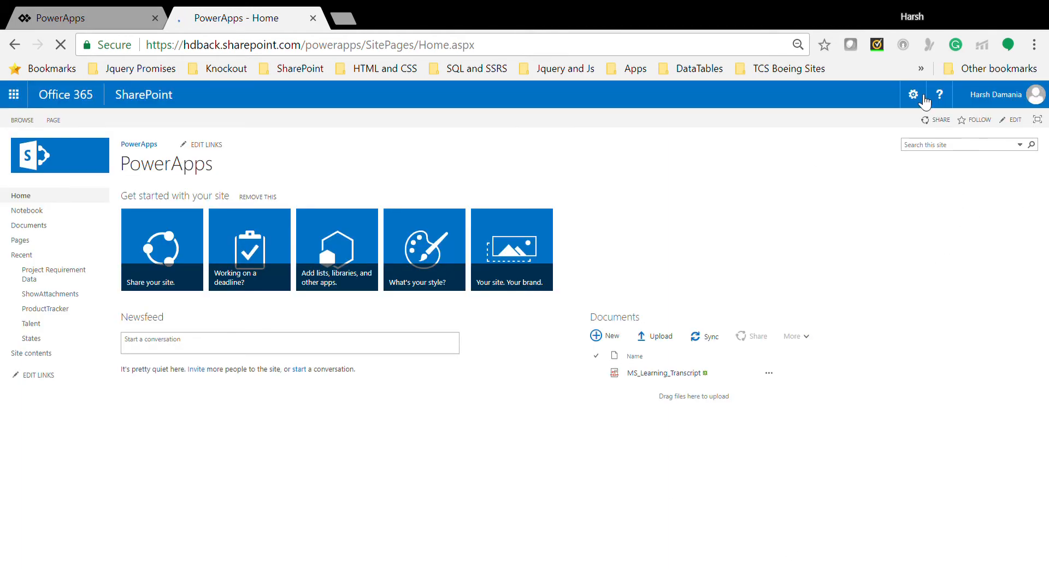
Go to the site contents and open the settings of the Project Requirement Data list
{"action": "left_click", "coordinate": [913, 95]}
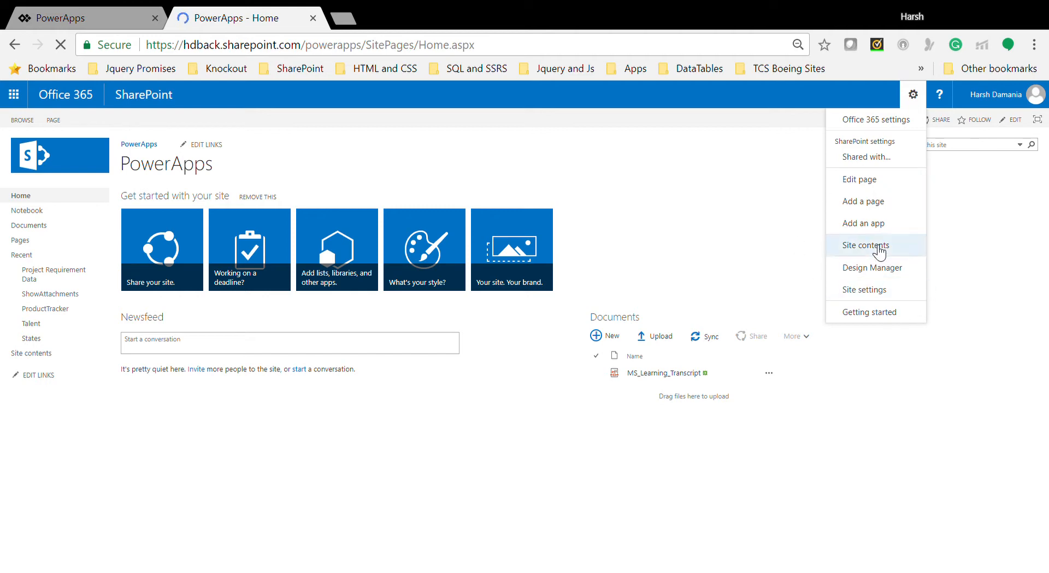
{"action": "left_click", "coordinate": [877, 246]}
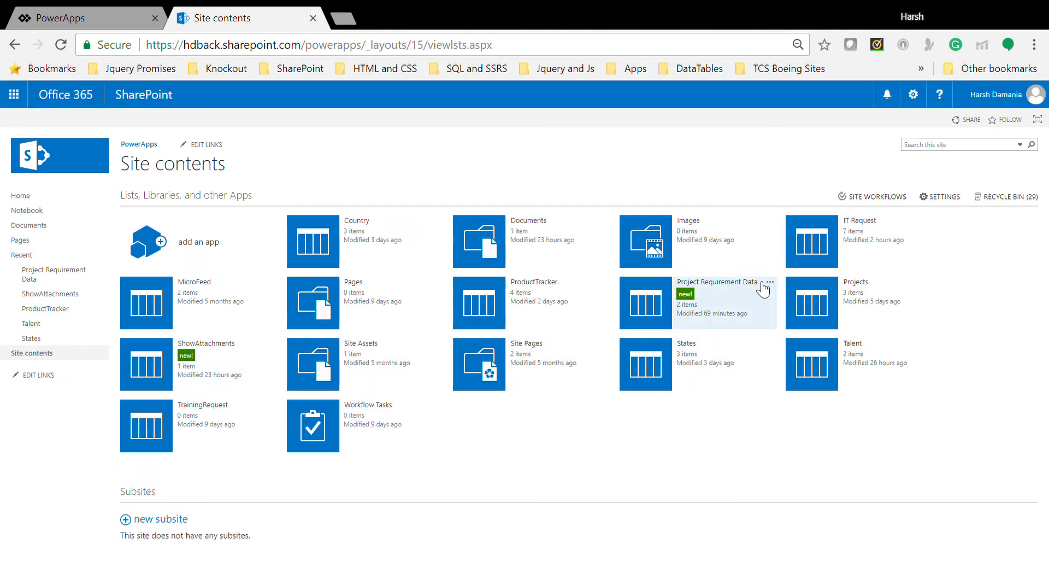
{"action": "left_click", "coordinate": [771, 281]}
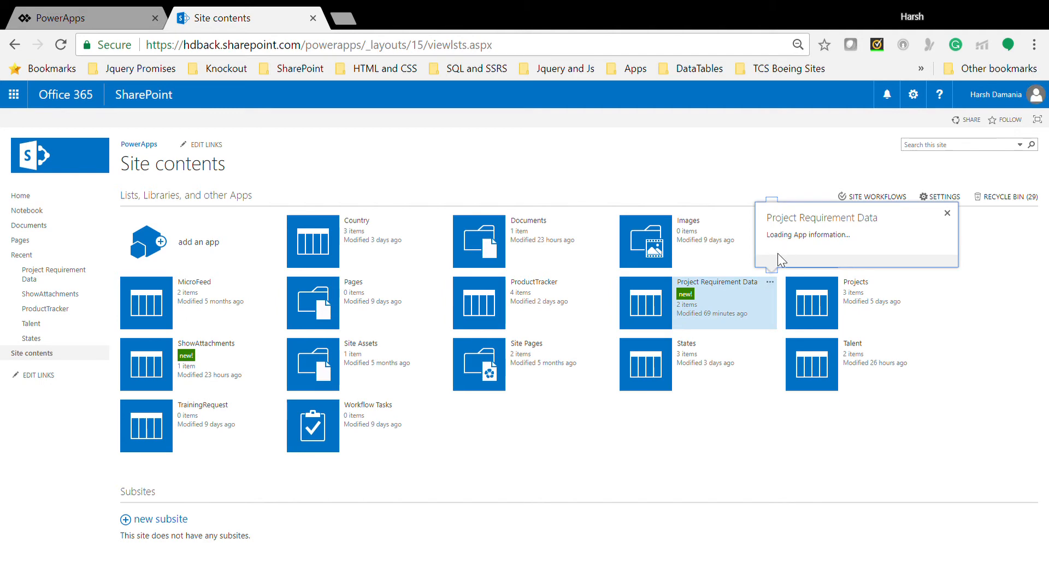
{"action": "left_click", "coordinate": [778, 258]}
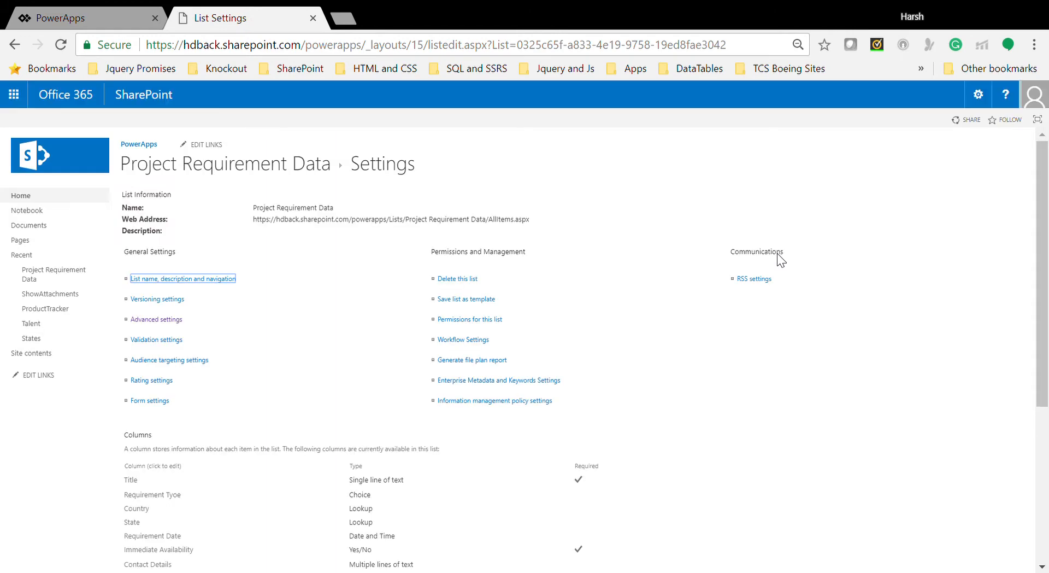
Set the list experience to New experience in the list's advanced settings and save the change
{"action": "left_click", "coordinate": [163, 320]}
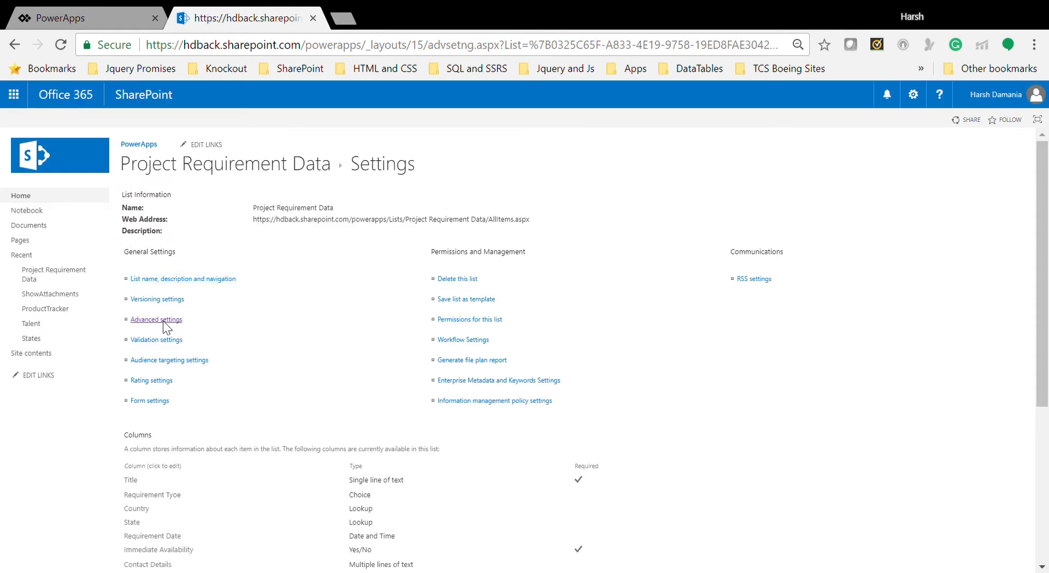
{"action": "scroll", "coordinate": [169, 327], "scroll_direction": "down", "scroll_amount": 15}
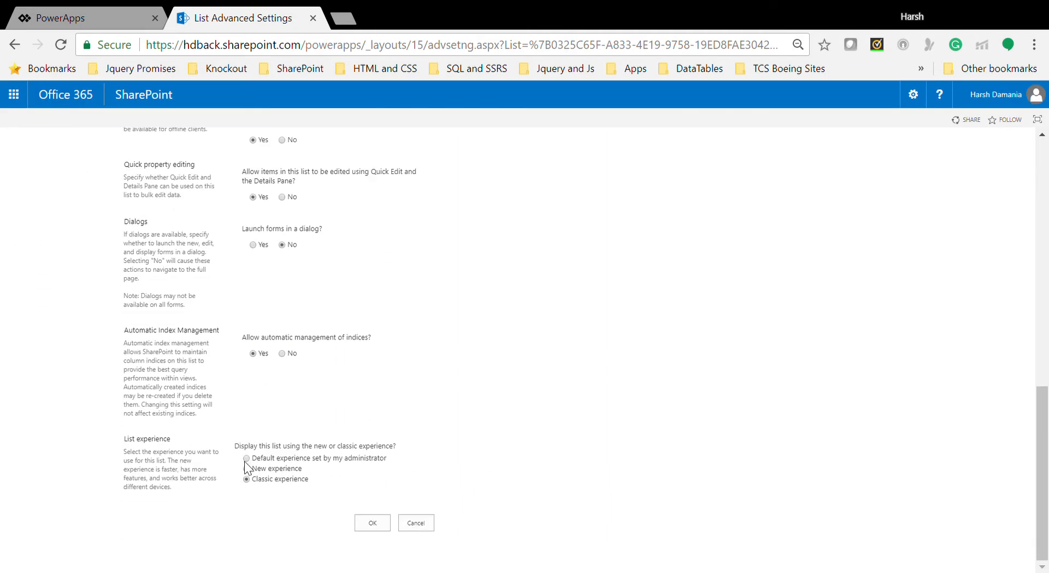
{"action": "left_click", "coordinate": [247, 469]}
{"action": "left_click", "coordinate": [373, 523]}
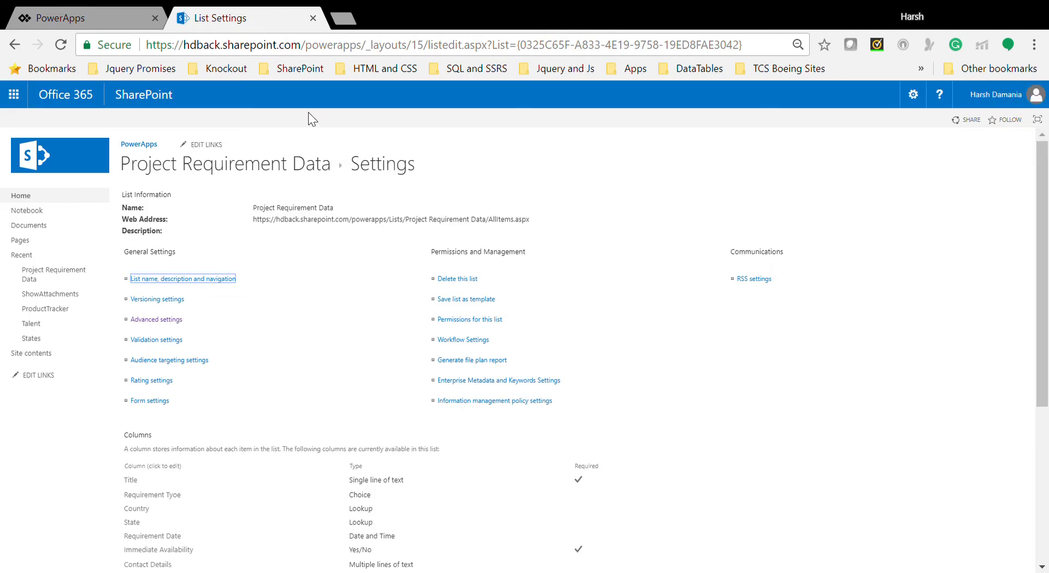
Open the Project Requirement Data list and create a PowerApps app from it named Project Requirement
{"action": "left_click", "coordinate": [258, 169]}
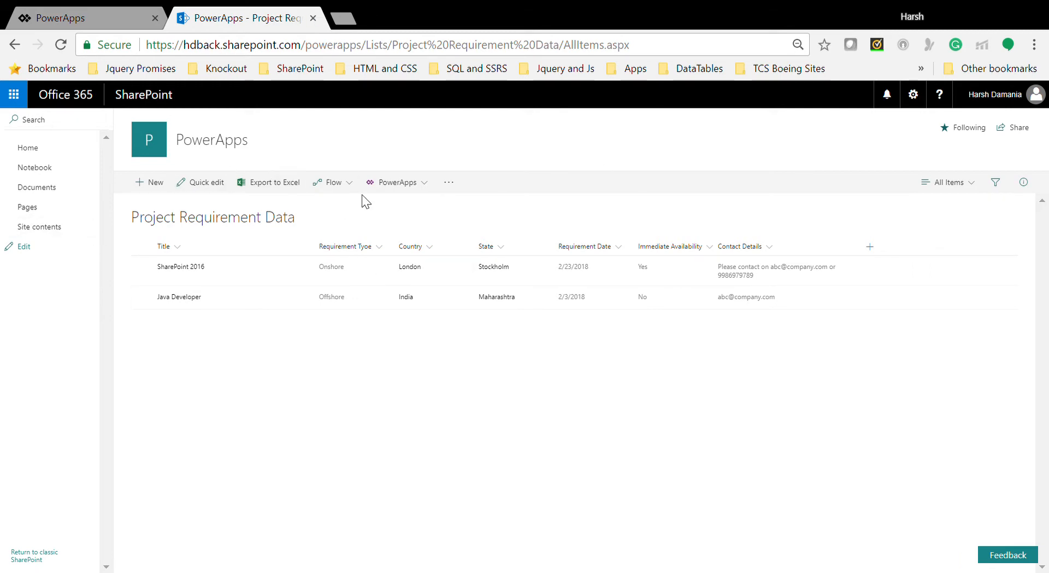
{"action": "left_click", "coordinate": [422, 185]}
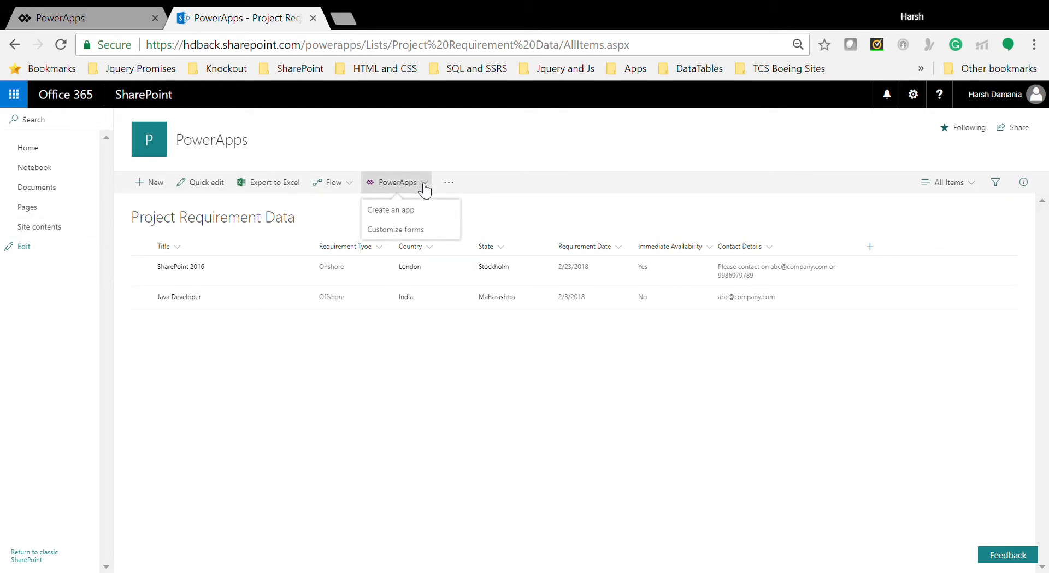
{"action": "left_click", "coordinate": [391, 210]}
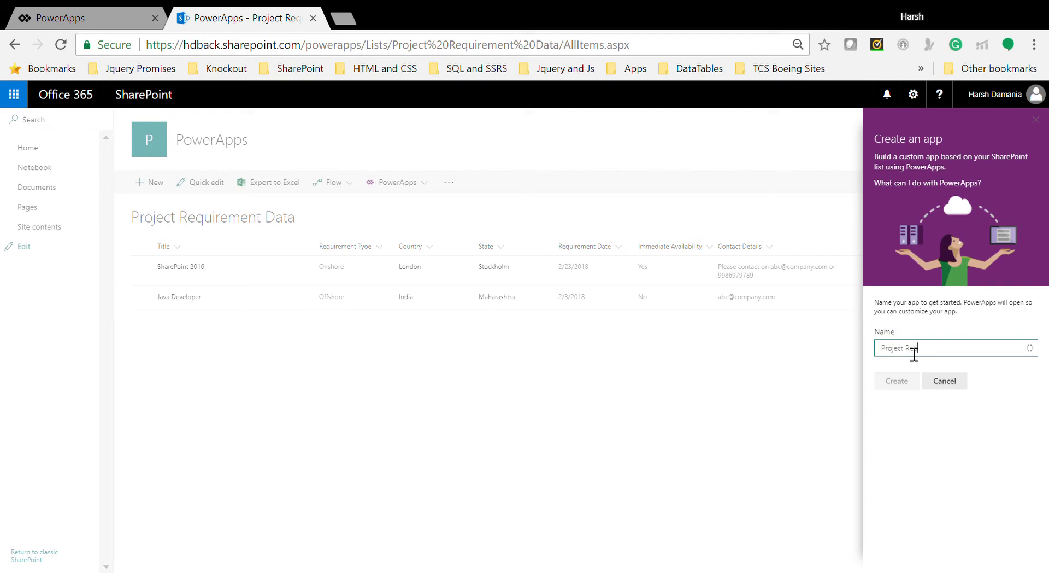
{"action": "type", "text": "ement A"}
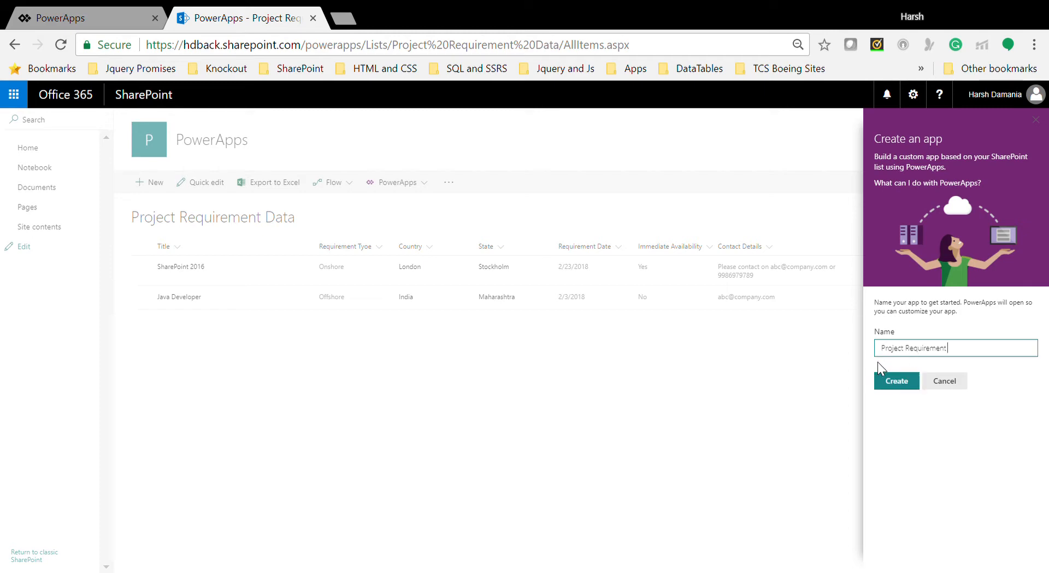
{"action": "left_click", "coordinate": [899, 381]}
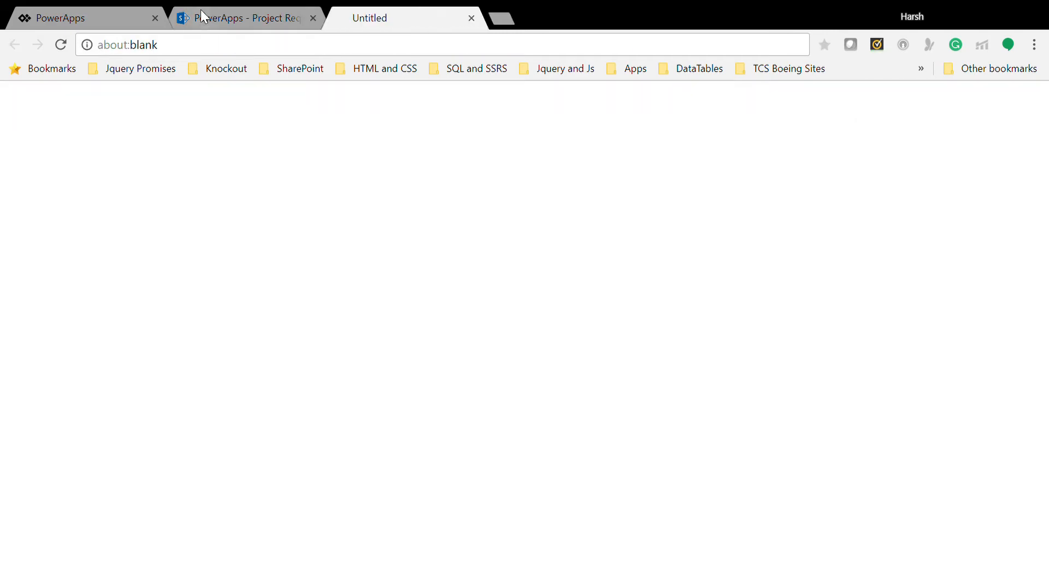
Return to the SharePoint list and switch its view to All Items
{"action": "left_click", "coordinate": [258, 12]}
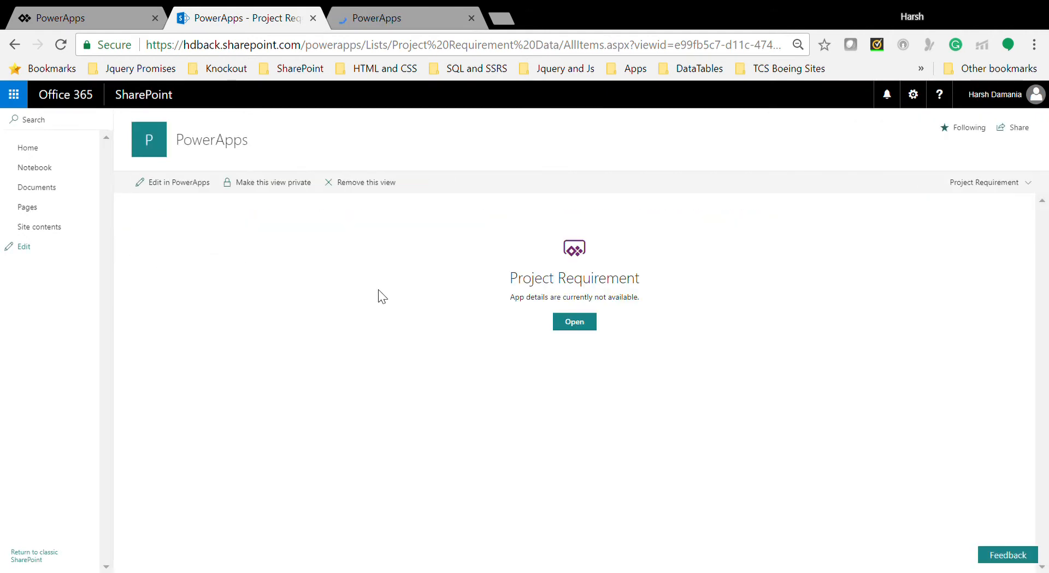
{"action": "left_click", "coordinate": [1024, 188]}
{"action": "left_click", "coordinate": [969, 208]}
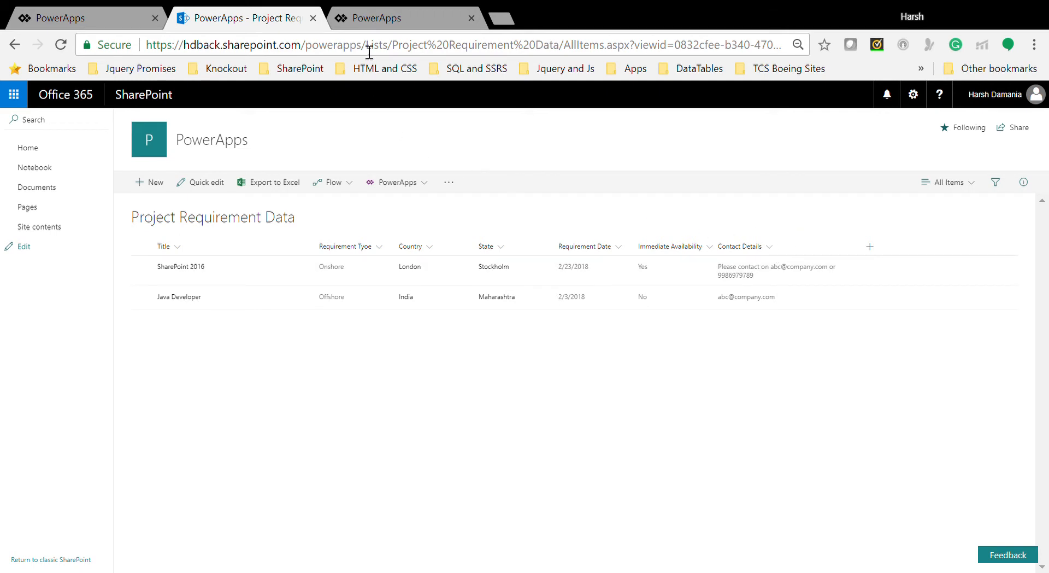
Switch to the Project Requirement app in PowerApps Studio, skip the welcome dialog and collapse BrowseScreen1 in the screen tree
{"action": "left_click", "coordinate": [398, 13]}
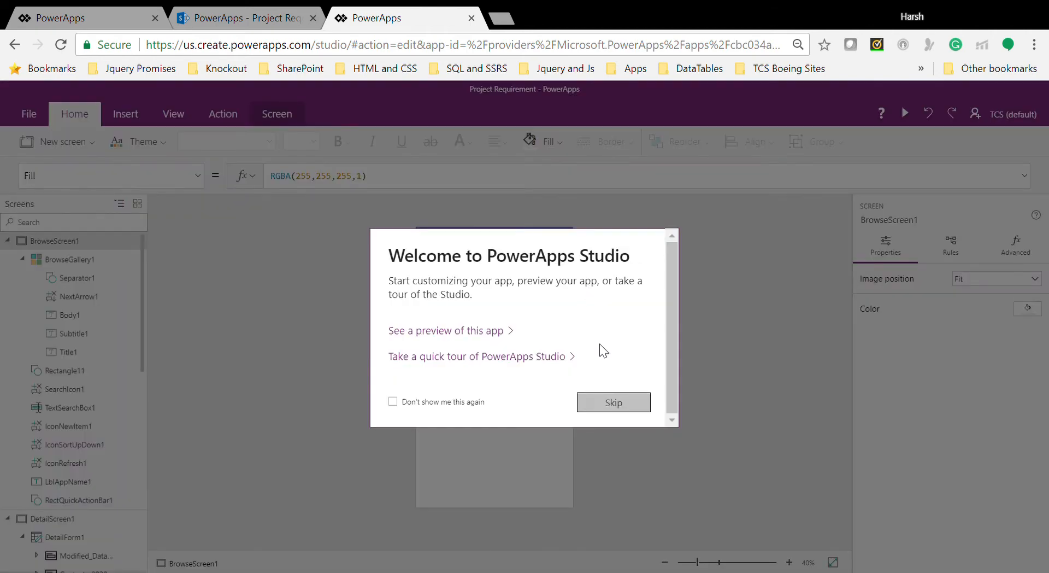
{"action": "left_click", "coordinate": [626, 405]}
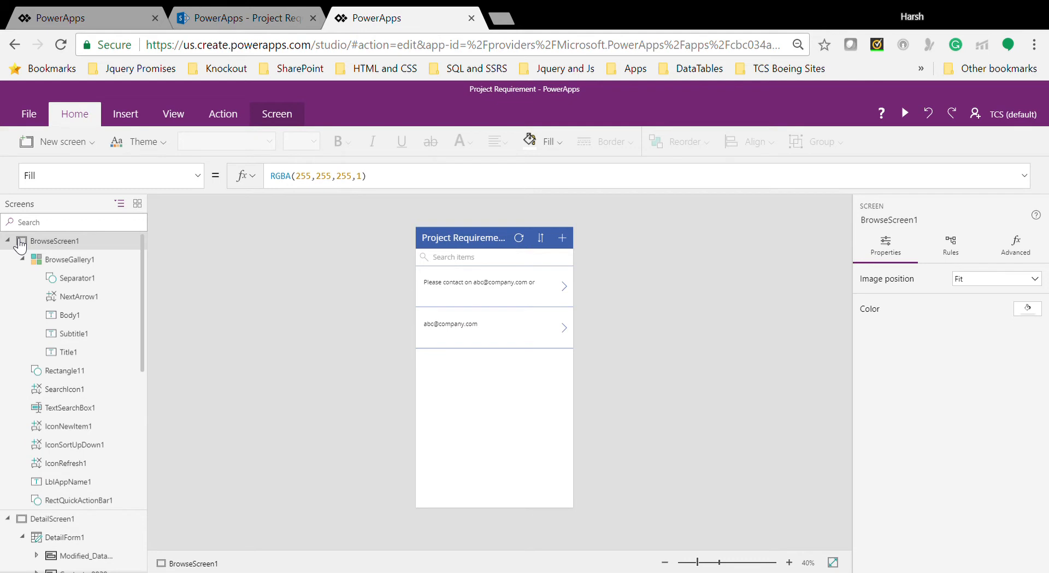
{"action": "left_click", "coordinate": [8, 240]}
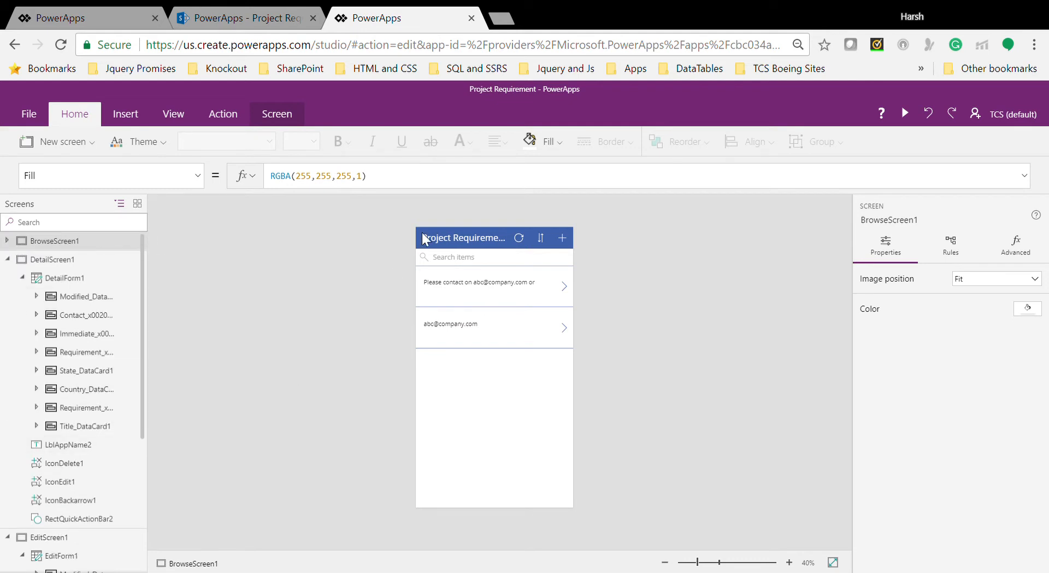
Give BrowseGallery1 the Title, subtitle, and body layout and bind its Title1 label to the Title column
{"action": "left_click", "coordinate": [564, 365]}
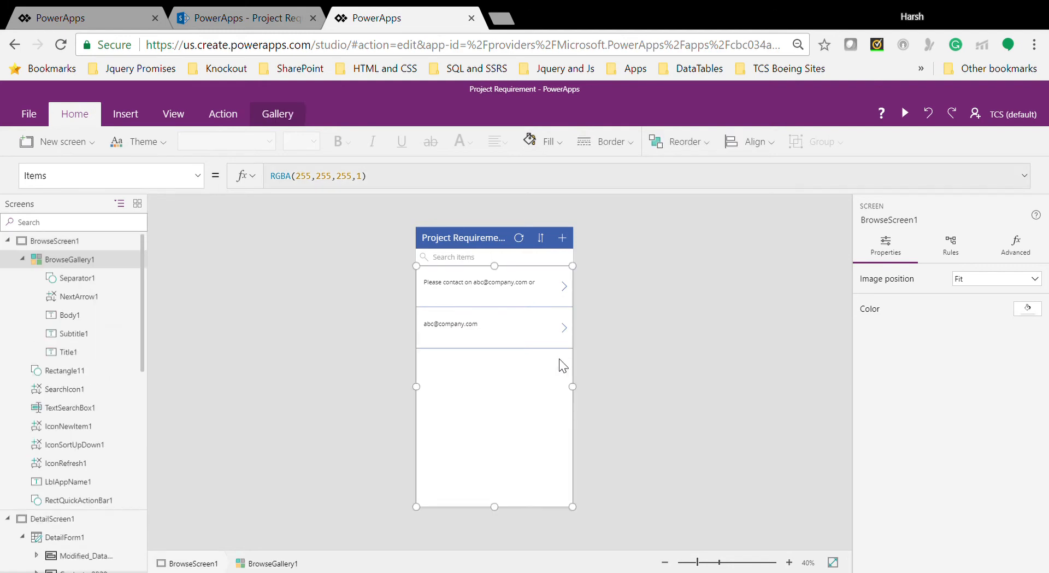
{"action": "left_click", "coordinate": [284, 118]}
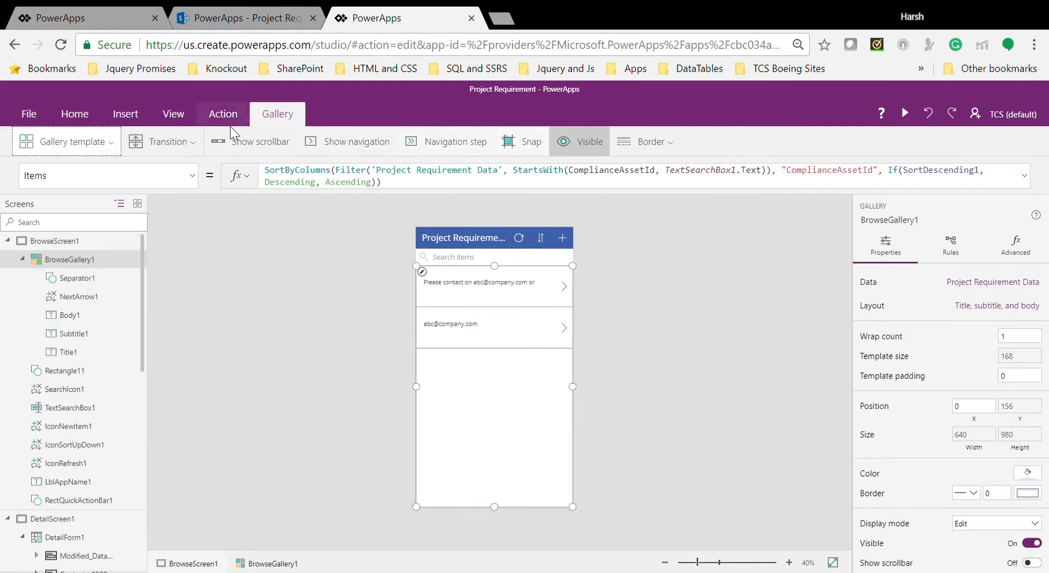
{"action": "left_click", "coordinate": [99, 146]}
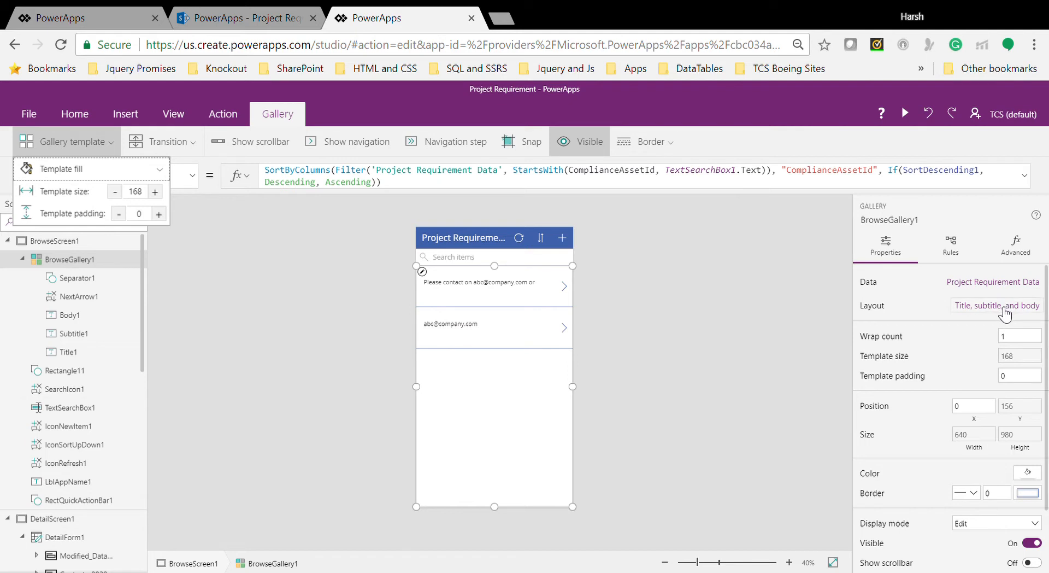
{"action": "left_click", "coordinate": [1003, 307]}
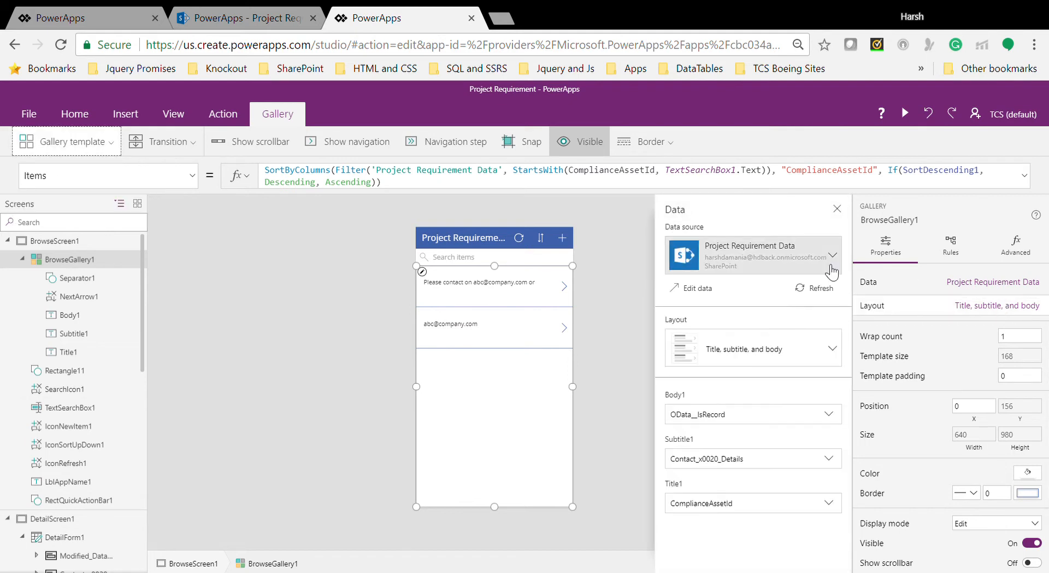
{"action": "left_click", "coordinate": [832, 350]}
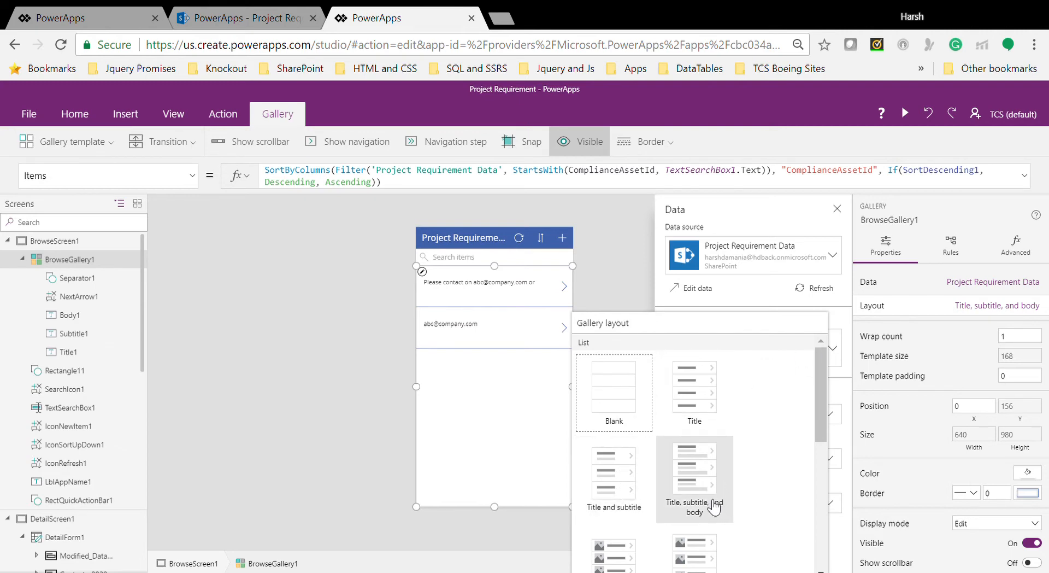
{"action": "left_click", "coordinate": [706, 491]}
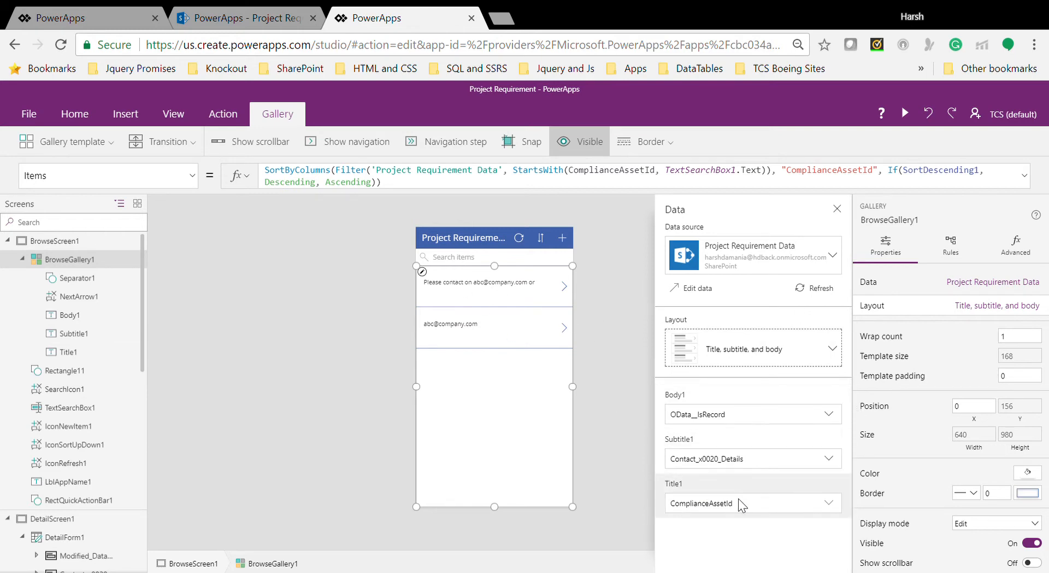
{"action": "left_click", "coordinate": [745, 512]}
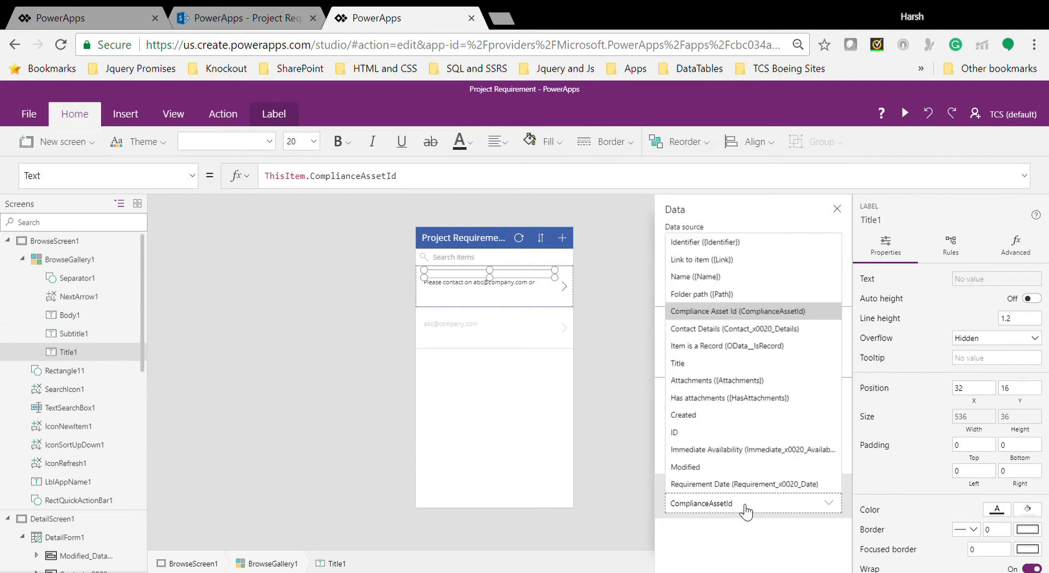
{"action": "left_click", "coordinate": [677, 363]}
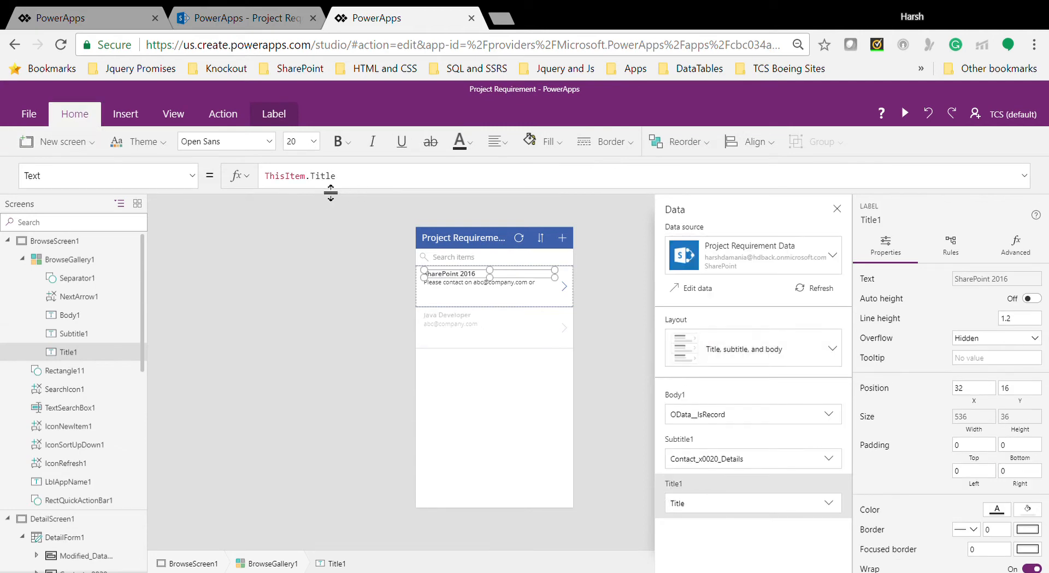
Remove the column from Subtitle1's text formula, browse the available columns and rebind it to ThisItem.Contact_x0020_Details
{"action": "left_click", "coordinate": [725, 460]}
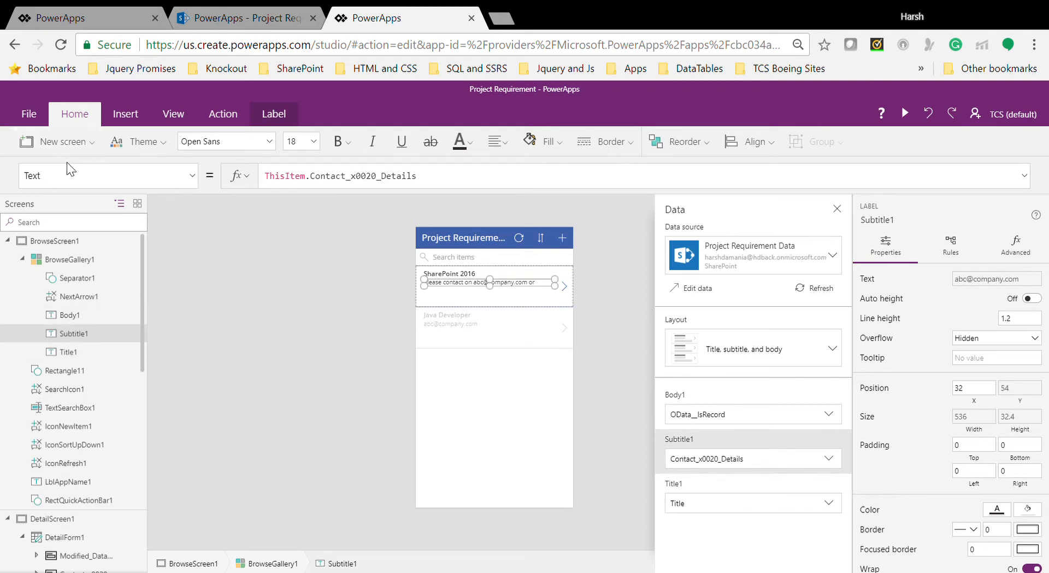
{"action": "left_click", "coordinate": [400, 184]}
{"action": "key", "text": "BackSpace"}
{"action": "key", "text": "BackSpace"}
{"action": "key", "text": "BackSpace"}
{"action": "key", "text": "BackSpace"}
{"action": "key", "text": "BackSpace"}
{"action": "key", "text": "BackSpace"}
{"action": "key", "text": "BackSpace"}
{"action": "key", "text": "BackSpace"}
{"action": "key", "text": "BackSpace"}
{"action": "key", "text": "BackSpace"}
{"action": "key", "text": "BackSpace"}
{"action": "key", "text": "BackSpace"}
{"action": "key", "text": "BackSpace"}
{"action": "key", "text": "BackSpace"}
{"action": "key", "text": "BackSpace"}
{"action": "key", "text": "BackSpace"}
{"action": "key", "text": "BackSpace"}
{"action": "key", "text": "BackSpace"}
{"action": "key", "text": "BackSpace"}
{"action": "key", "text": "BackSpace"}
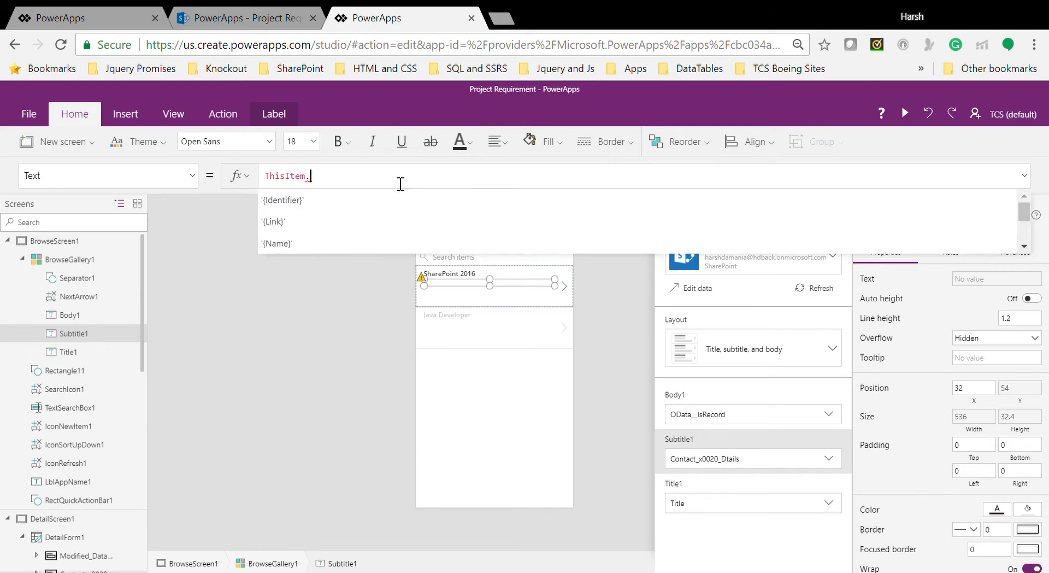
{"action": "key", "text": "Down"}
{"action": "key", "text": "Down"}
{"action": "key", "text": "Down"}
{"action": "key", "text": "Down"}
{"action": "key", "text": "Down"}
{"action": "key", "text": "Down"}
{"action": "key", "text": "Down"}
{"action": "key", "text": "Down"}
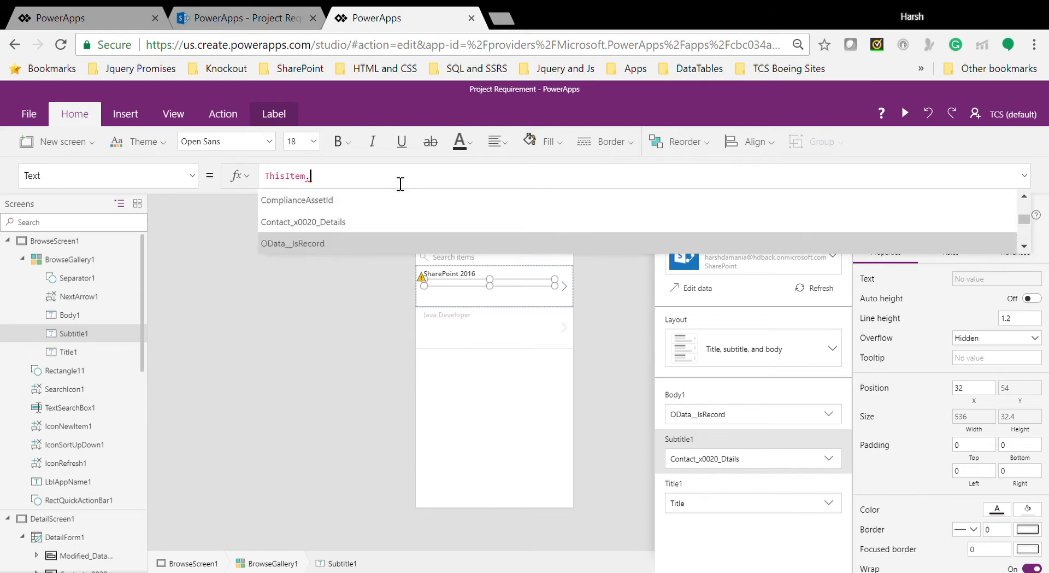
{"action": "key", "text": "Down"}
{"action": "key", "text": "Down"}
{"action": "key", "text": "Down"}
{"action": "key", "text": "Down"}
{"action": "key", "text": "Down"}
{"action": "key", "text": "Down"}
{"action": "key", "text": "Down"}
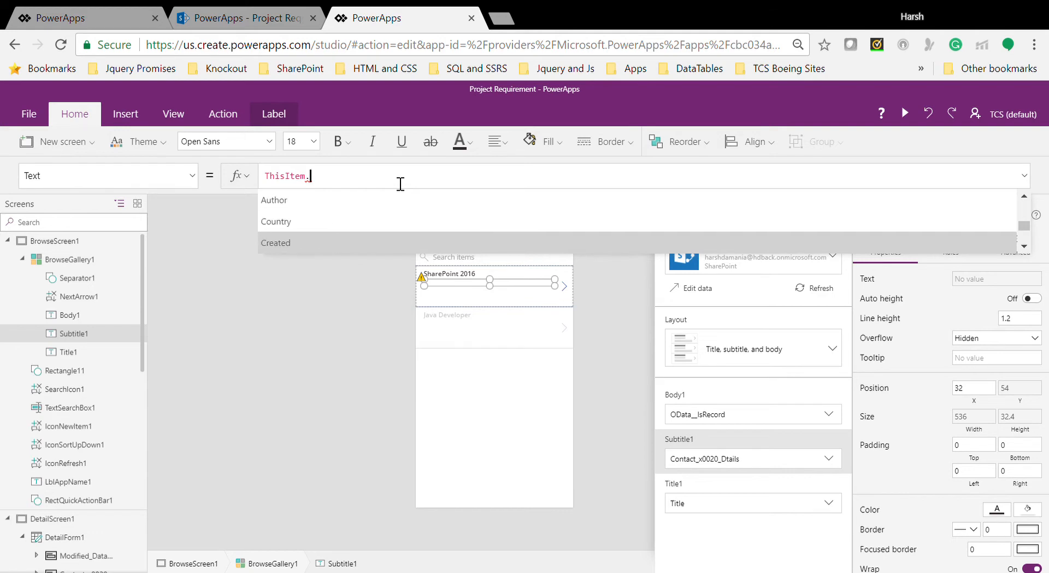
{"action": "key", "text": "Down"}
{"action": "key", "text": "Down"}
{"action": "key", "text": "Down"}
{"action": "key", "text": "Down"}
{"action": "key", "text": "Down"}
{"action": "key", "text": "Down"}
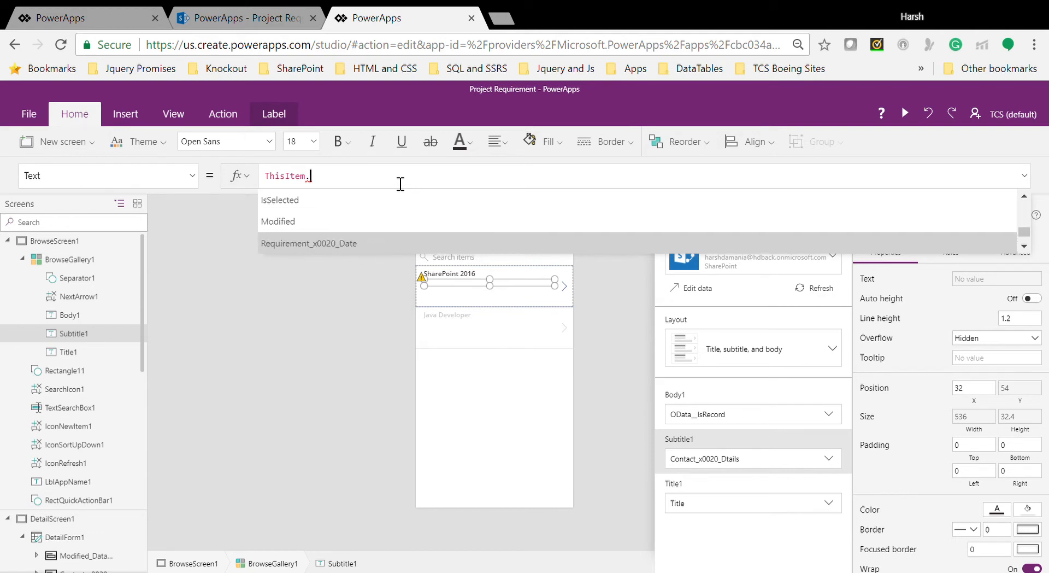
{"action": "key", "text": "Down"}
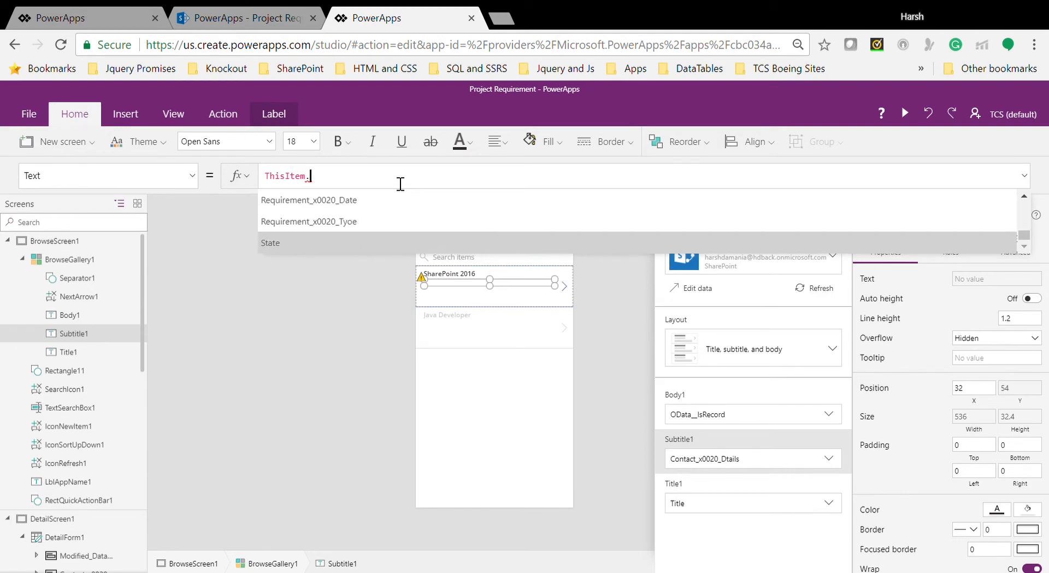
{"action": "key", "text": "Up"}
{"action": "key", "text": "Up"}
{"action": "key", "text": "Up"}
{"action": "key", "text": "Up"}
{"action": "key", "text": "Up"}
{"action": "key", "text": "Up"}
{"action": "key", "text": "Up"}
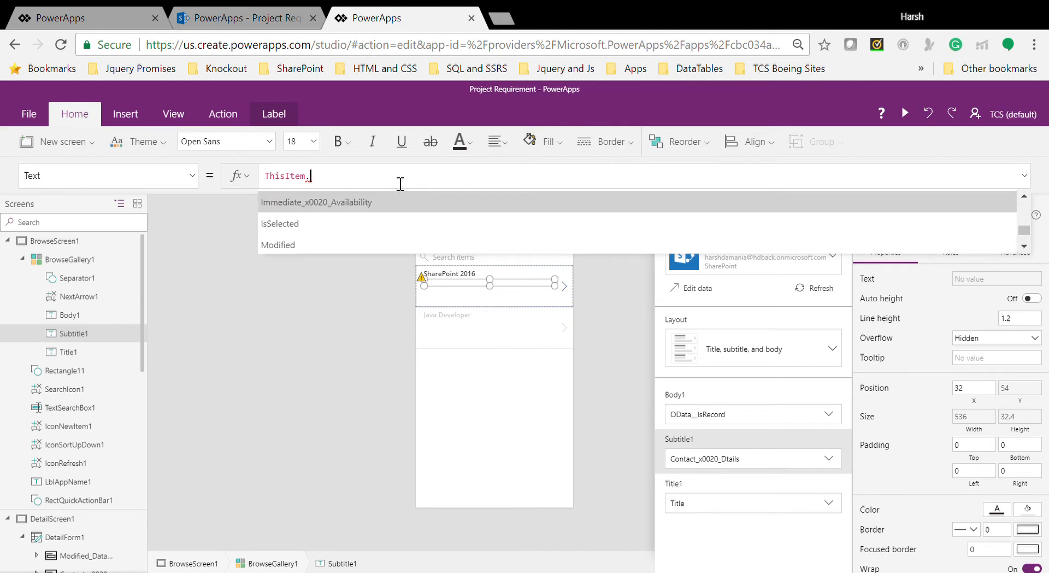
{"action": "key", "text": "Down"}
{"action": "key", "text": "Down"}
{"action": "key", "text": "Down"}
{"action": "key", "text": "Down"}
{"action": "key", "text": "Down"}
{"action": "key", "text": "Down"}
{"action": "key", "text": "Down"}
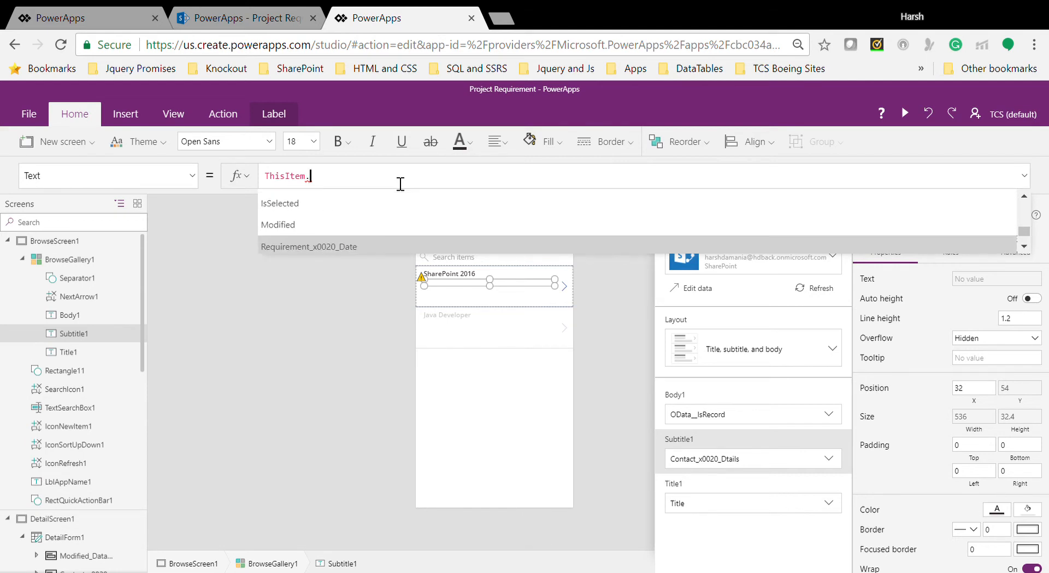
{"action": "key", "text": "Up"}
{"action": "key", "text": "Up"}
{"action": "key", "text": "Up"}
{"action": "key", "text": "Up"}
{"action": "key", "text": "Up"}
{"action": "key", "text": "Up"}
{"action": "key", "text": "Up"}
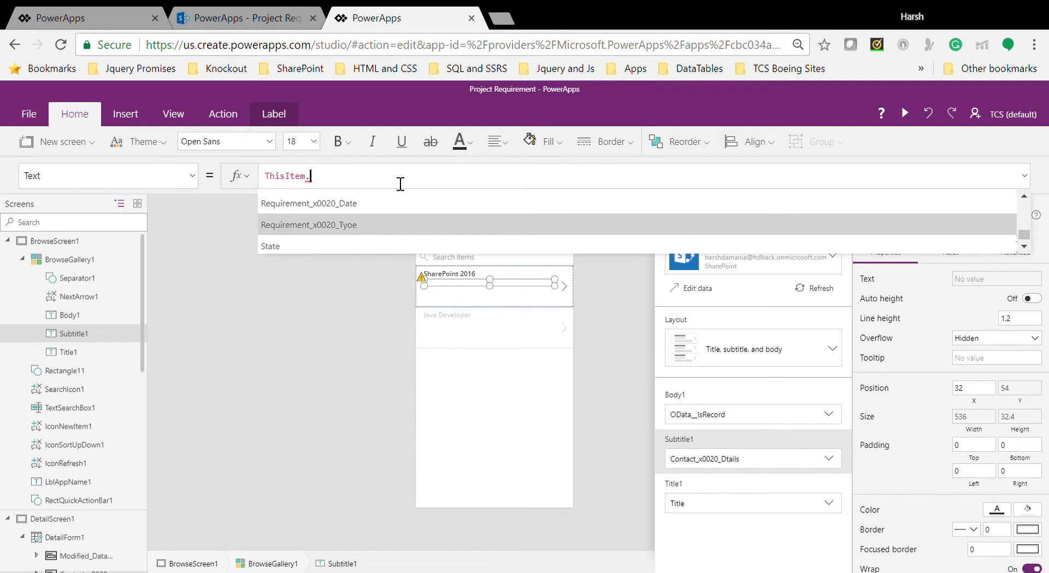
{"action": "key", "text": "Up"}
{"action": "key", "text": "Up"}
{"action": "key", "text": "Up"}
{"action": "key", "text": "Up"}
{"action": "key", "text": "Up"}
{"action": "key", "text": "Up"}
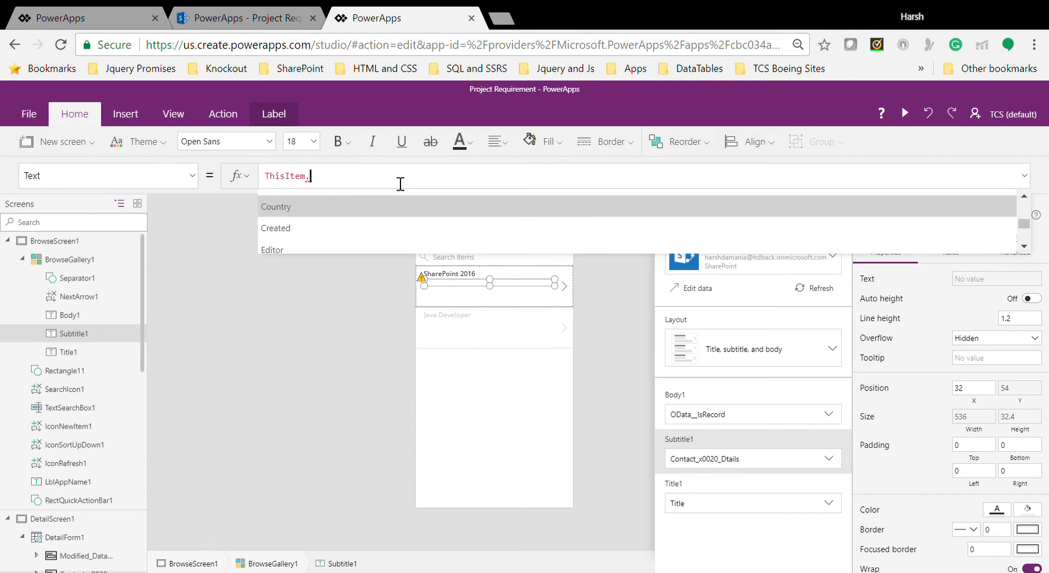
{"action": "key", "text": "Up"}
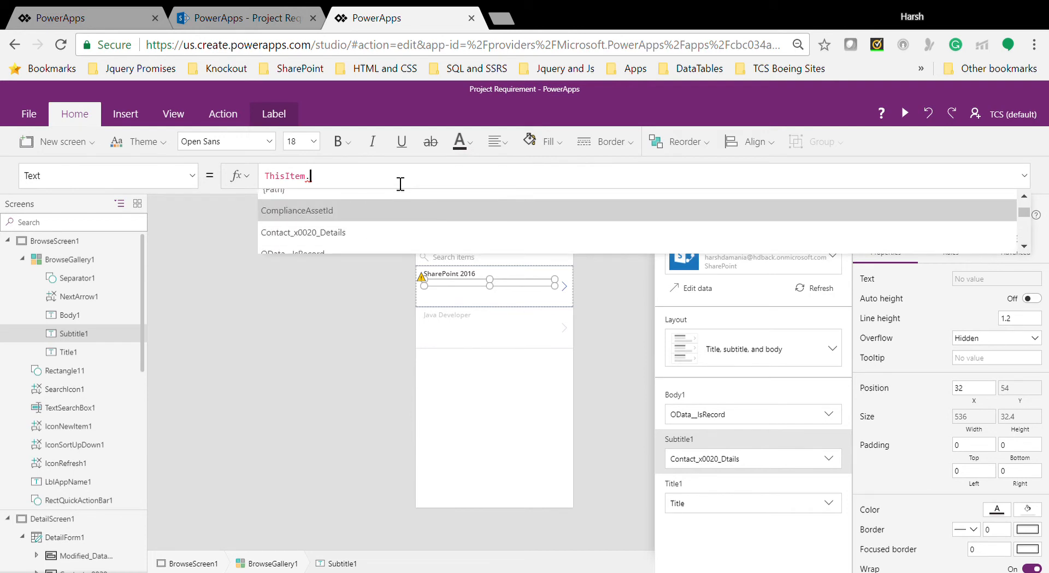
{"action": "key", "text": "Down"}
{"action": "key", "text": "Tab"}
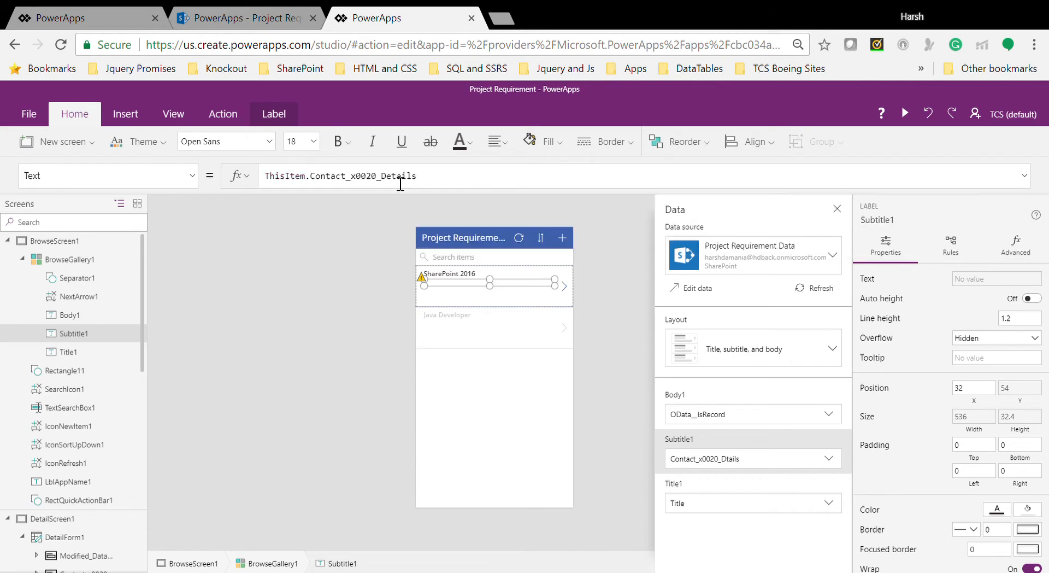
Bind the Body1 label's text to ThisItem.Requirement_x0020_Date and deselect the label
{"action": "left_click", "coordinate": [448, 302]}
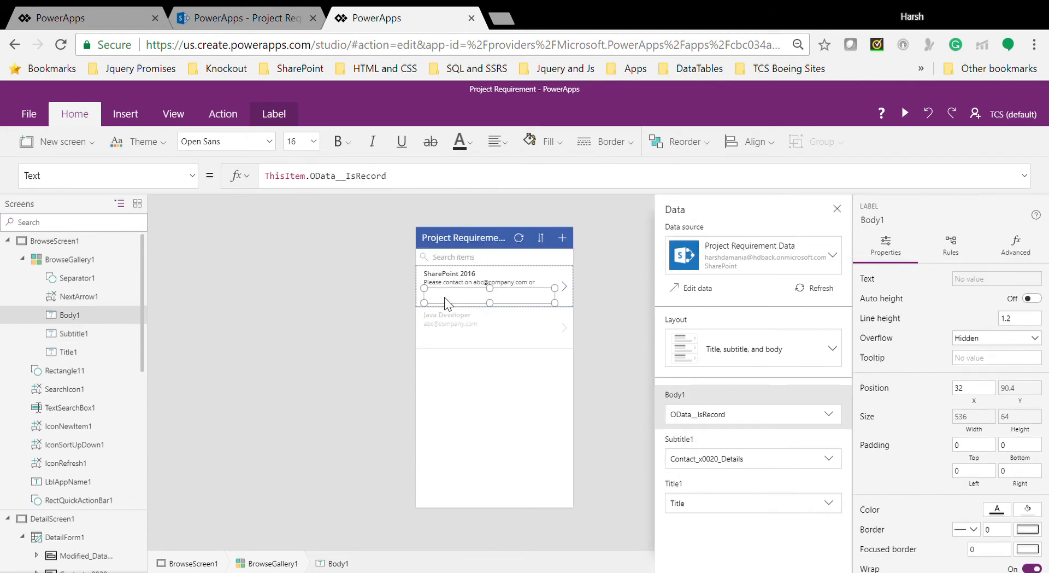
{"action": "double_click", "coordinate": [342, 186]}
{"action": "key", "text": "BackSpace"}
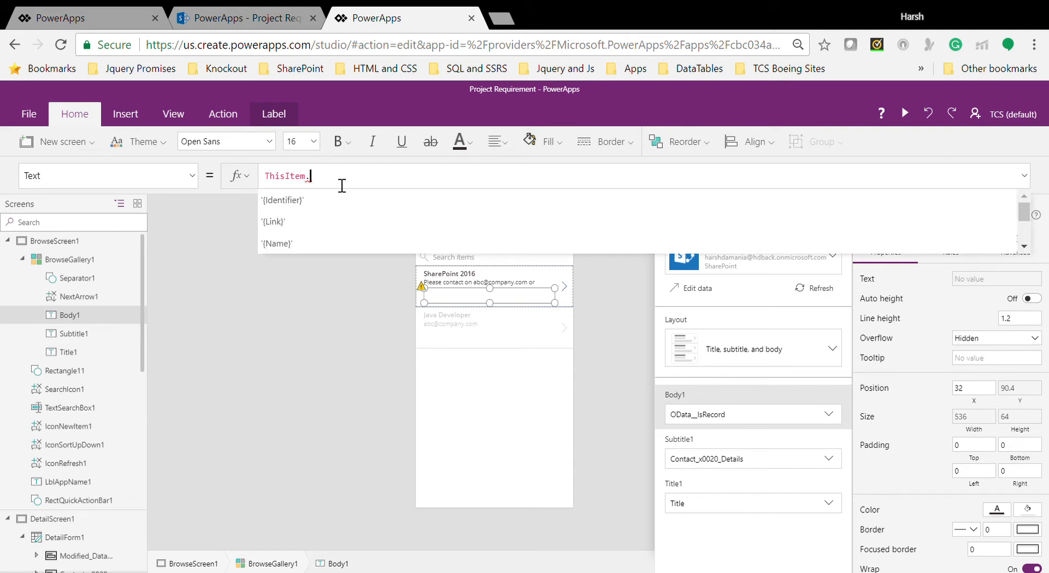
{"action": "type", "text": "Re"}
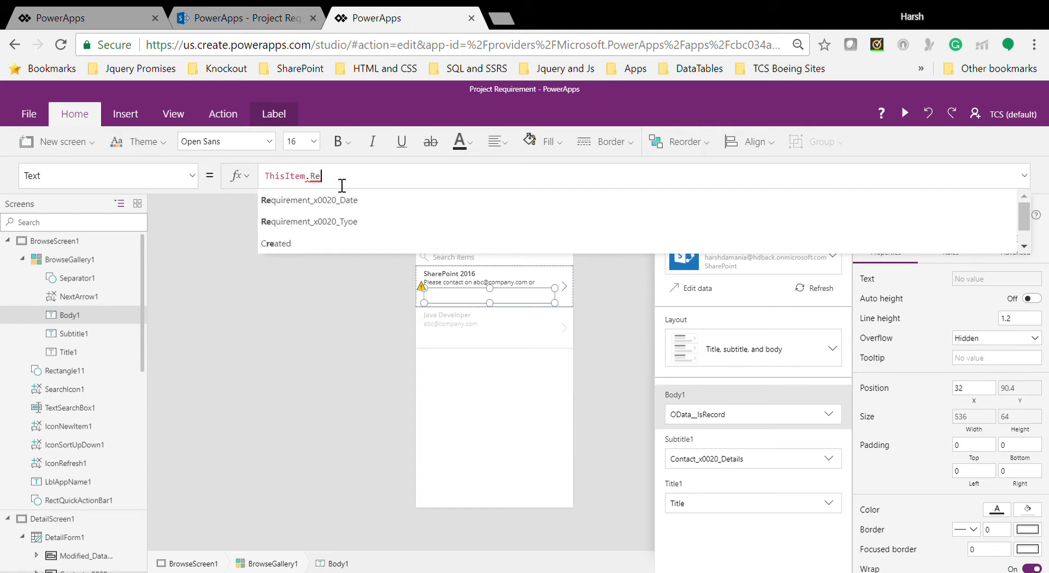
{"action": "key", "text": "Tab"}
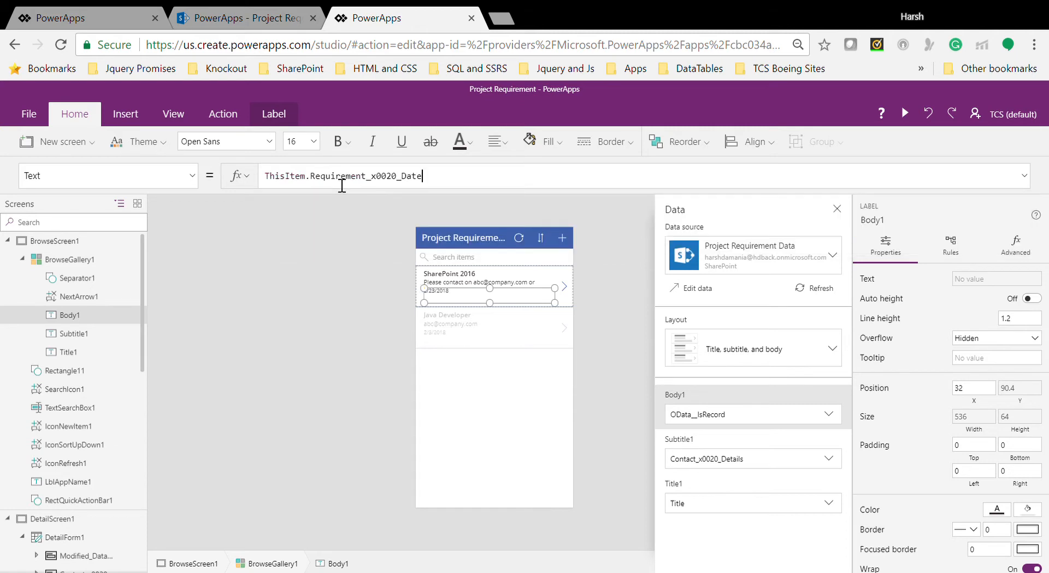
{"action": "left_click", "coordinate": [611, 305]}
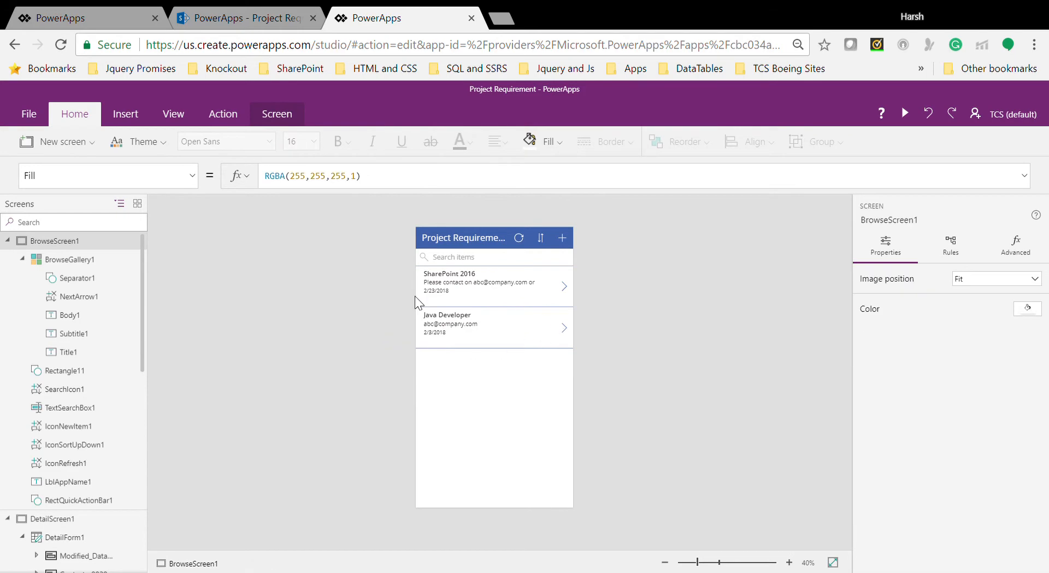
Check the columns of the Project Requirement Data list in SharePoint, then return to PowerApps Studio and select BrowseGallery1
{"action": "left_click", "coordinate": [205, 16]}
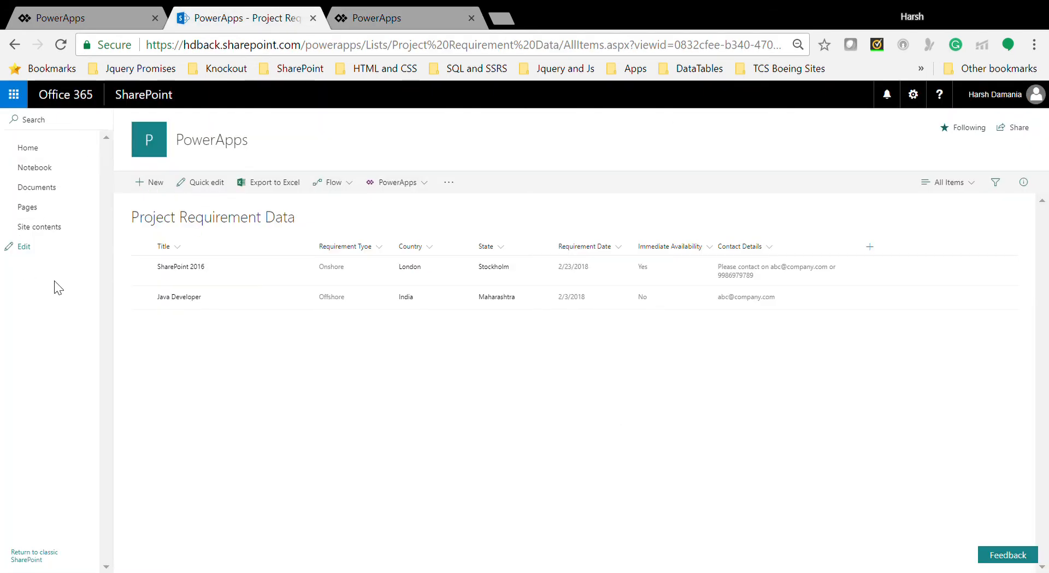
{"action": "left_click", "coordinate": [402, 15]}
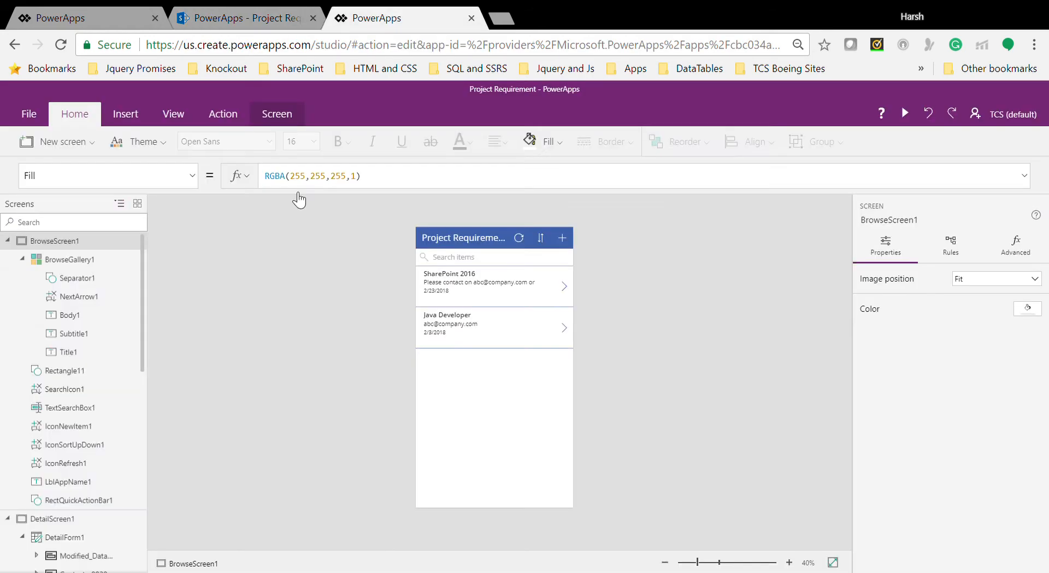
{"action": "left_click", "coordinate": [459, 282]}
{"action": "left_click", "coordinate": [573, 297]}
{"action": "left_click", "coordinate": [572, 297]}
{"action": "left_click", "coordinate": [713, 271]}
{"action": "left_click", "coordinate": [51, 267]}
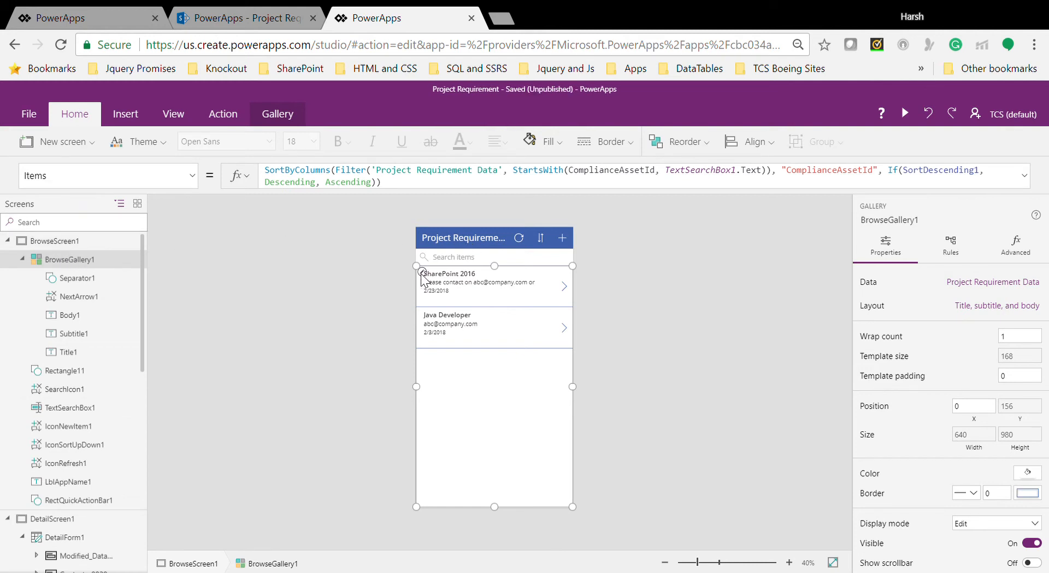
Reduce the Body1 label's height to about 39 and insert a new label into BrowseGallery1
{"action": "left_click", "coordinate": [460, 293]}
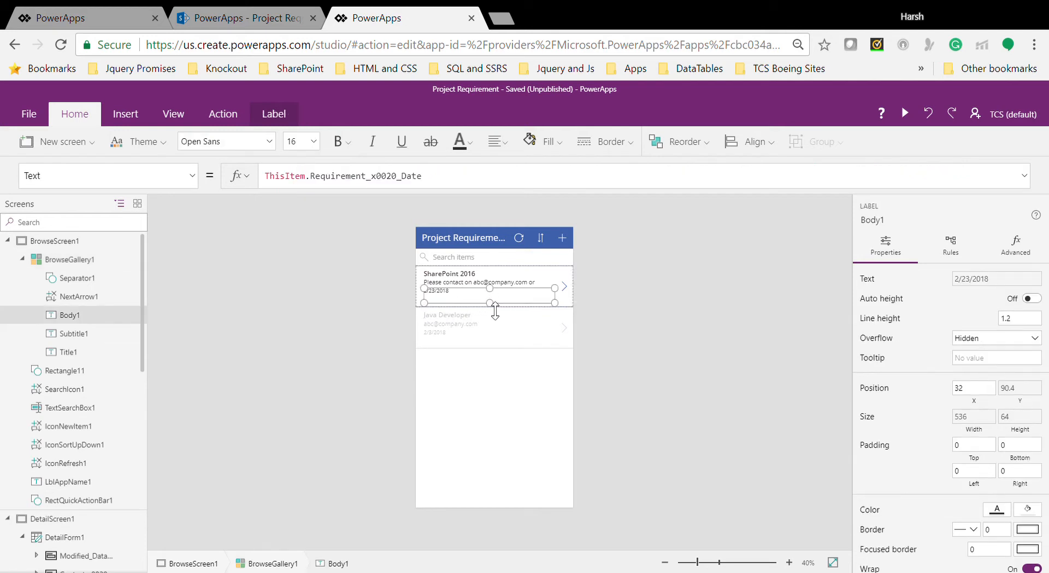
{"action": "left_click_drag", "start_coordinate": [495, 308], "coordinate": [494, 300]}
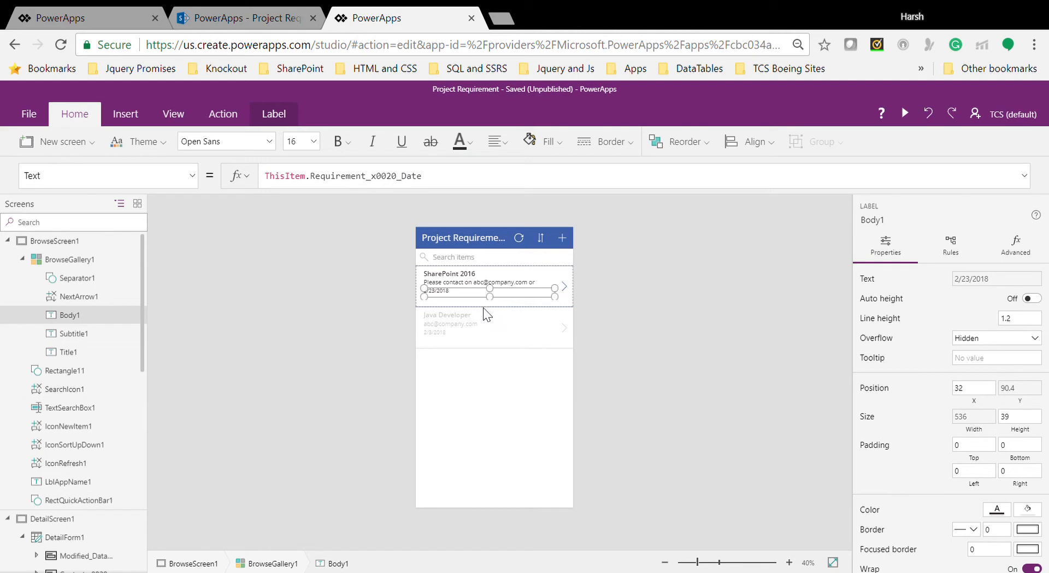
{"action": "left_click", "coordinate": [258, 113]}
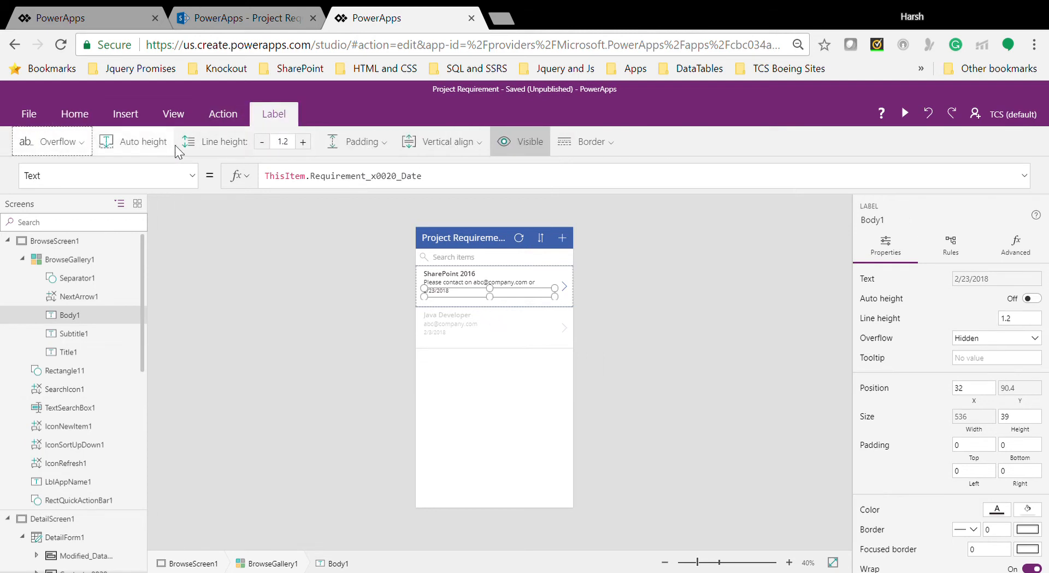
{"action": "left_click", "coordinate": [125, 116]}
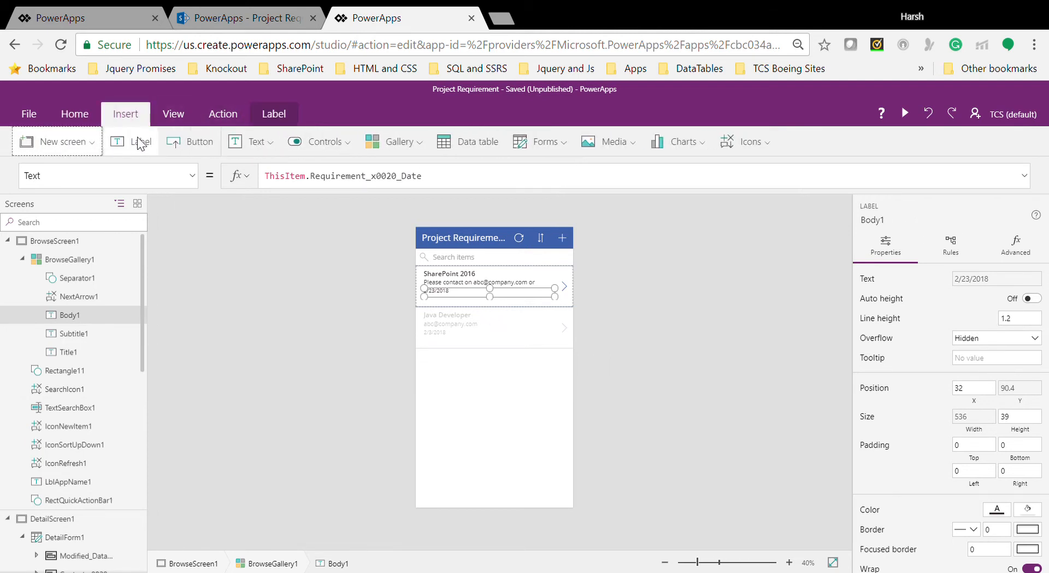
{"action": "left_click", "coordinate": [141, 149]}
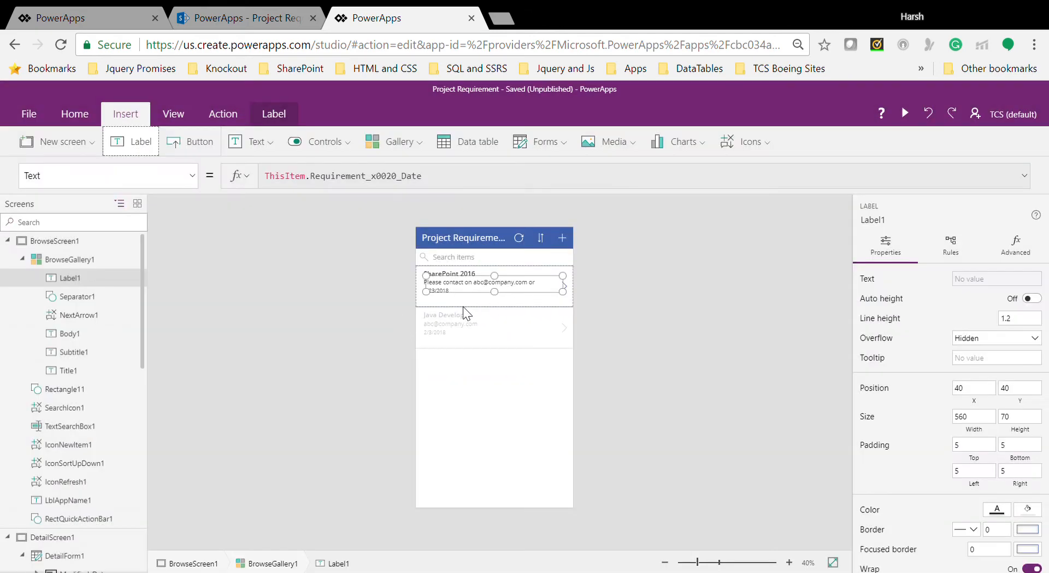
Enlarge the gallery's template size to about 241 and move the new label below the date, at about X 32, Y 128
{"action": "left_click", "coordinate": [432, 307]}
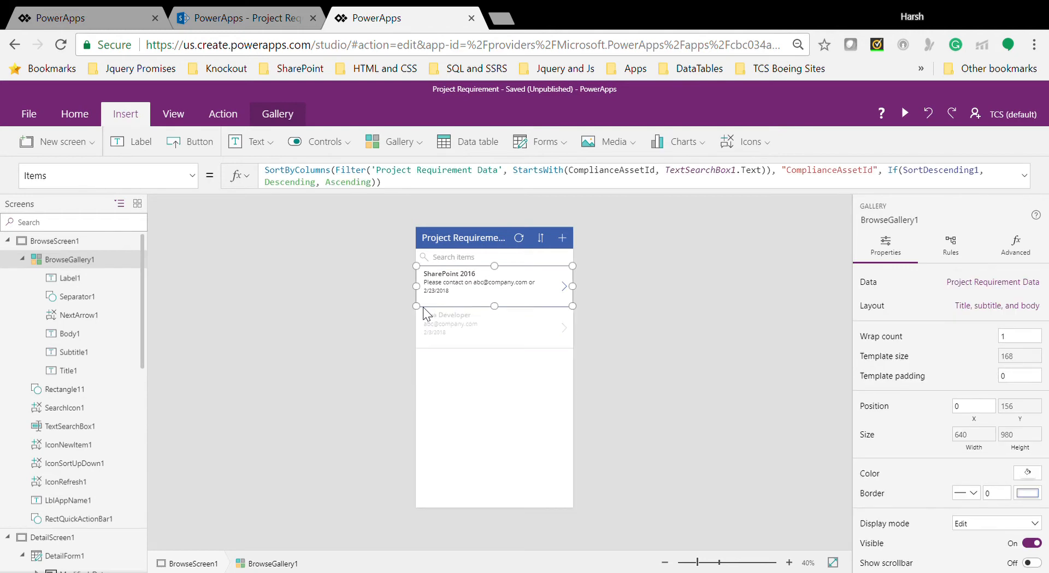
{"action": "left_click_drag", "start_coordinate": [501, 316], "coordinate": [501, 333]}
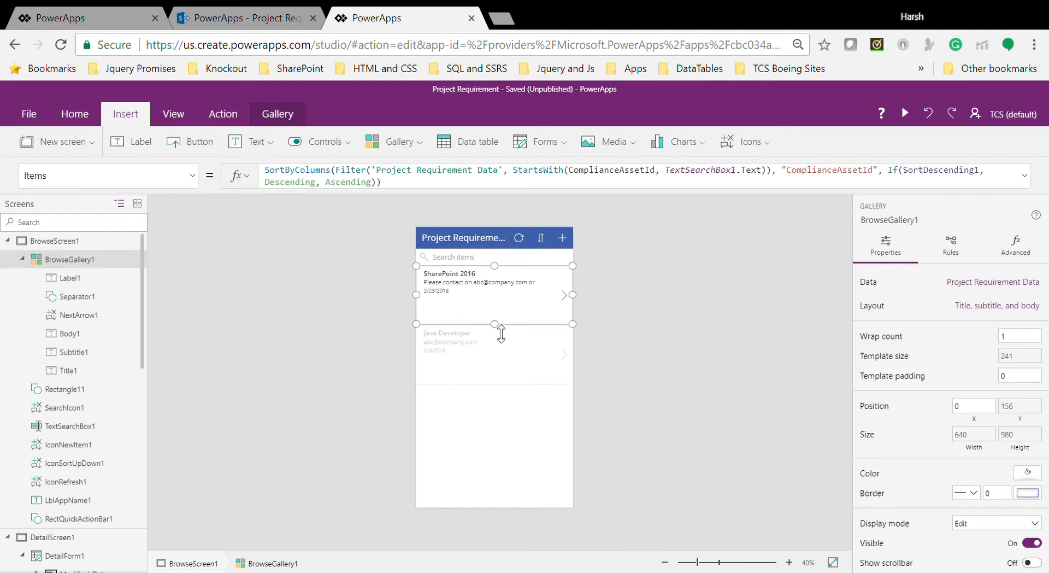
{"action": "left_click", "coordinate": [68, 277]}
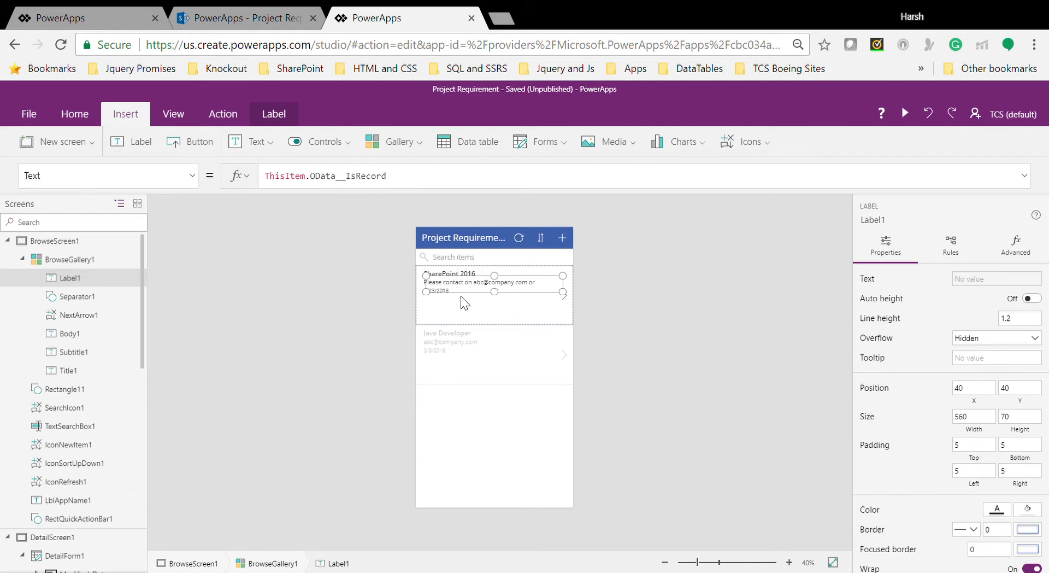
{"action": "left_click_drag", "start_coordinate": [468, 298], "coordinate": [465, 323]}
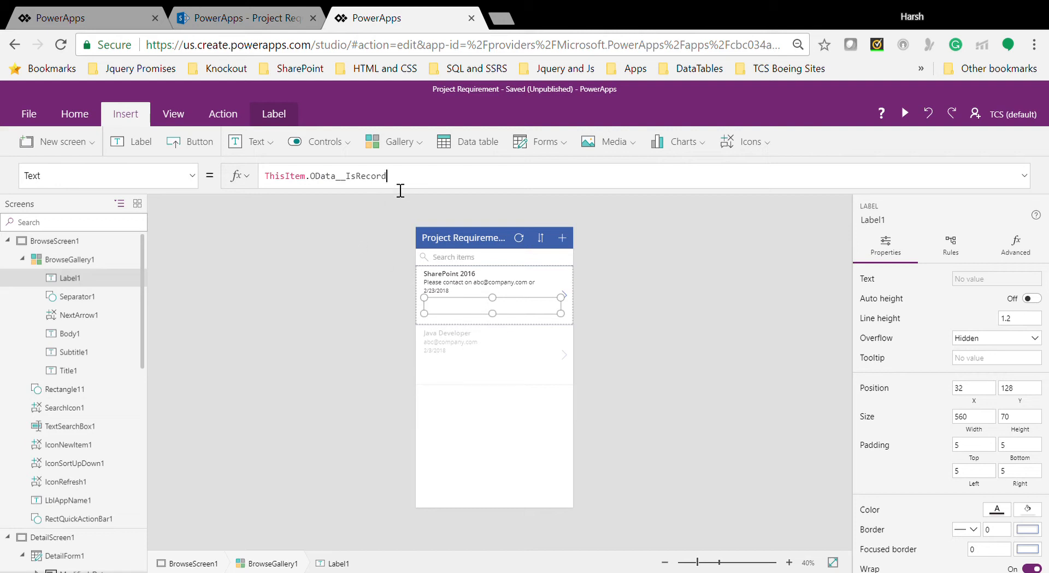
Try to bind Label1's text to ThisItem.Requirement_x0020_Tyoe, then respell the column's ending as Type
{"action": "left_click_drag", "start_coordinate": [405, 181], "coordinate": [324, 182]}
{"action": "key", "text": "shift+Left"}
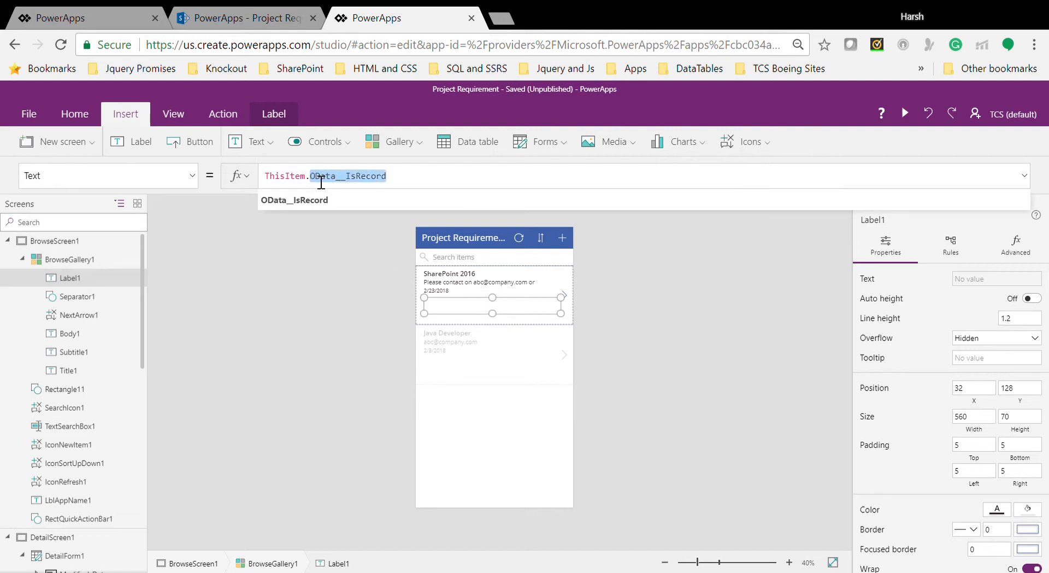
{"action": "key", "text": "BackSpace"}
{"action": "type", "text": "R"}
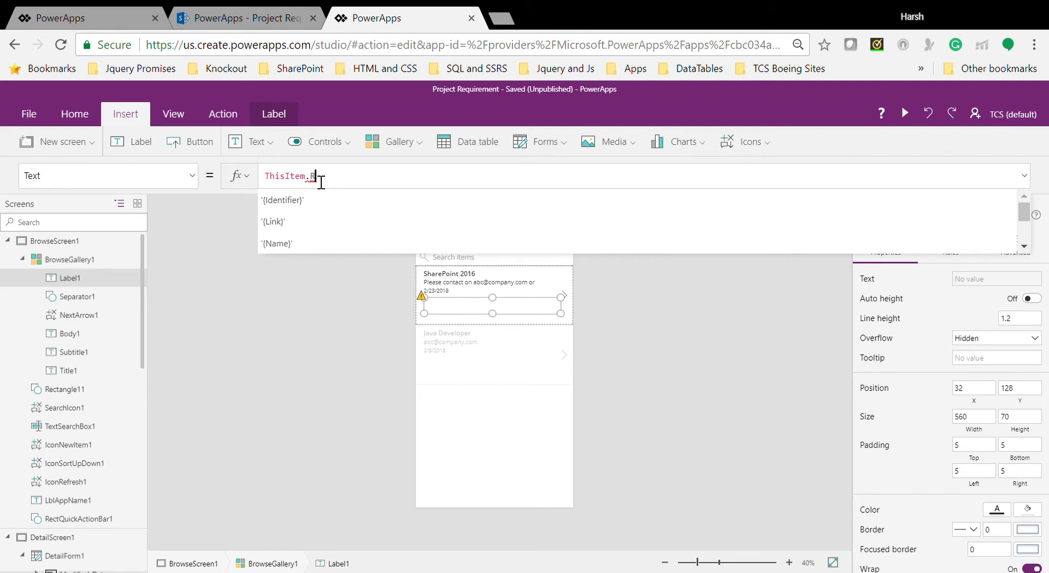
{"action": "type", "text": "e"}
{"action": "key", "text": "Down"}
{"action": "key", "text": "Down"}
{"action": "key", "text": "Return"}
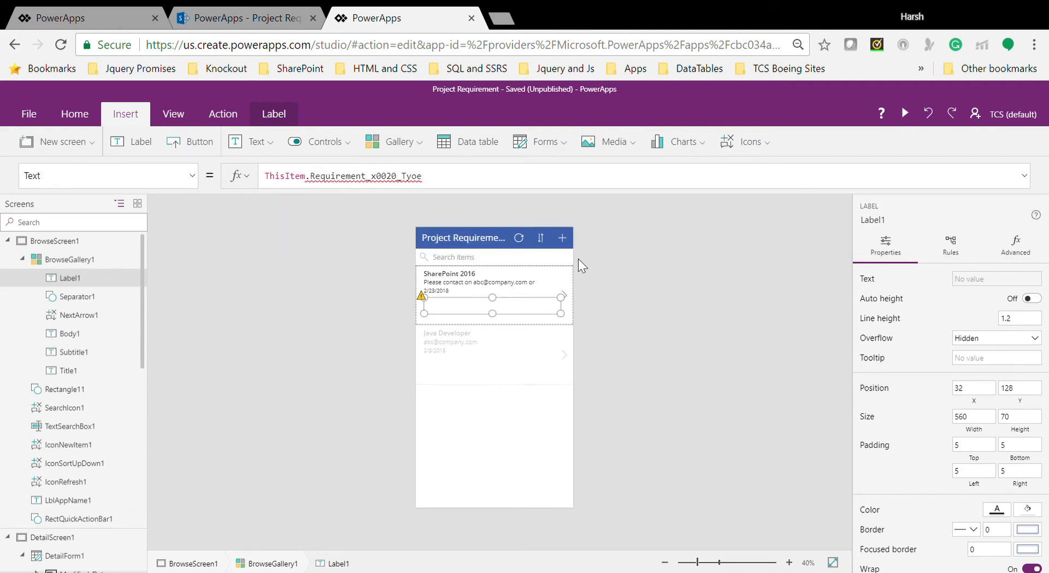
{"action": "key", "text": "BackSpace"}
{"action": "key", "text": "BackSpace"}
{"action": "type", "text": "pe"}
Try to rebind Label1's text to ThisItem.Requirement_x0020_Tyoe with the column's ending respelled as Type
{"action": "key", "text": "BackSpace"}
{"action": "key", "text": "BackSpace"}
{"action": "key", "text": "BackSpace"}
{"action": "key", "text": "BackSpace"}
{"action": "key", "text": "BackSpace"}
{"action": "key", "text": "BackSpace"}
{"action": "key", "text": "BackSpace"}
{"action": "key", "text": "BackSpace"}
{"action": "key", "text": "BackSpace"}
{"action": "key", "text": "BackSpace"}
{"action": "key", "text": "BackSpace"}
{"action": "key", "text": "BackSpace"}
{"action": "key", "text": "BackSpace"}
{"action": "key", "text": "BackSpace"}
{"action": "key", "text": "BackSpace"}
{"action": "key", "text": "BackSpace"}
{"action": "key", "text": "BackSpace"}
{"action": "key", "text": "BackSpace"}
{"action": "key", "text": "BackSpace"}
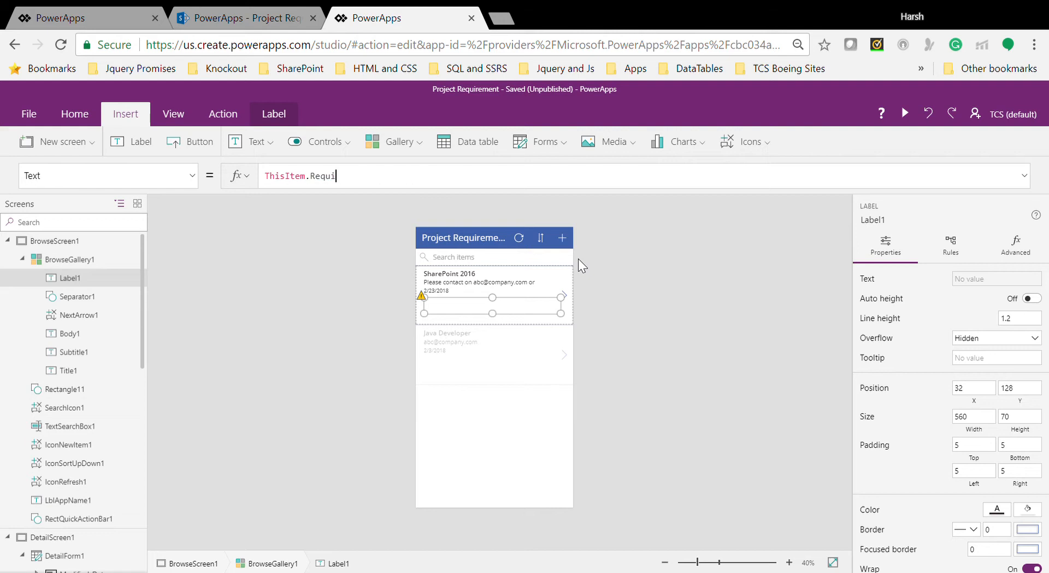
{"action": "key", "text": "BackSpace"}
{"action": "key", "text": "BackSpace"}
{"action": "key", "text": "BackSpace"}
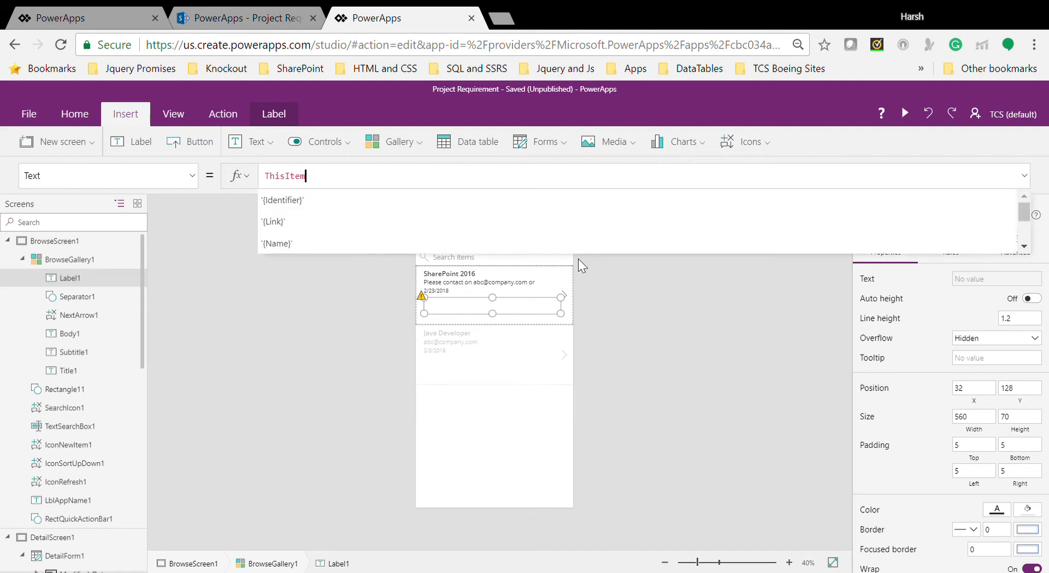
{"action": "type", "text": "Re"}
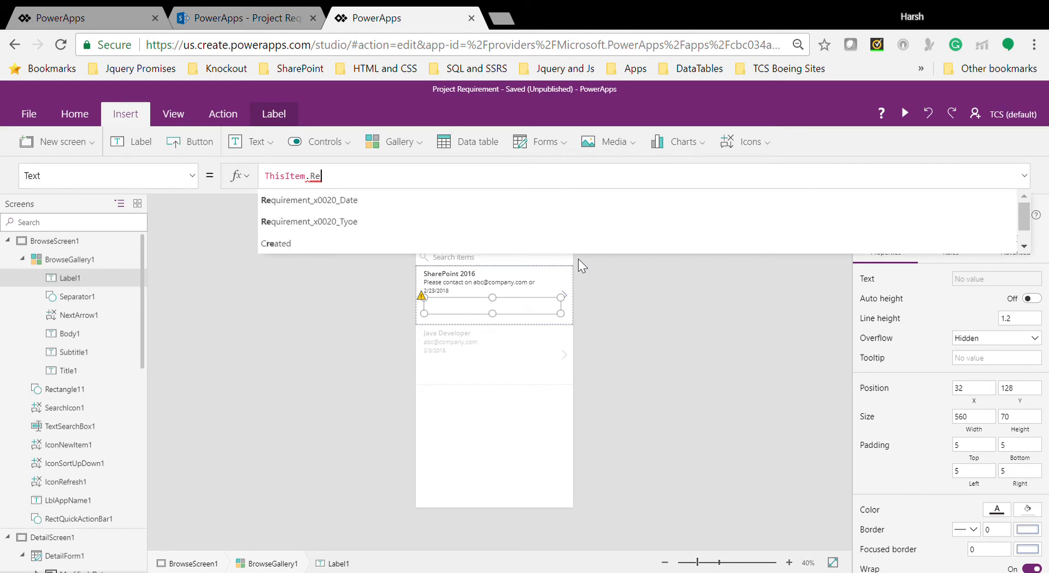
{"action": "key", "text": "Down"}
{"action": "key", "text": "Tab"}
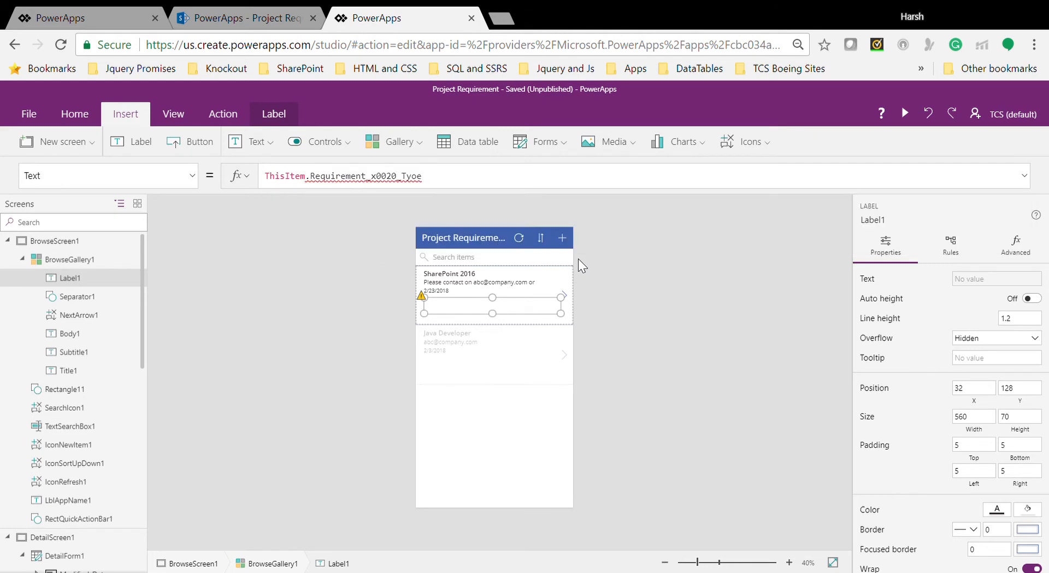
{"action": "key", "text": "BackSpace"}
{"action": "key", "text": "BackSpace"}
{"action": "type", "text": "pe"}
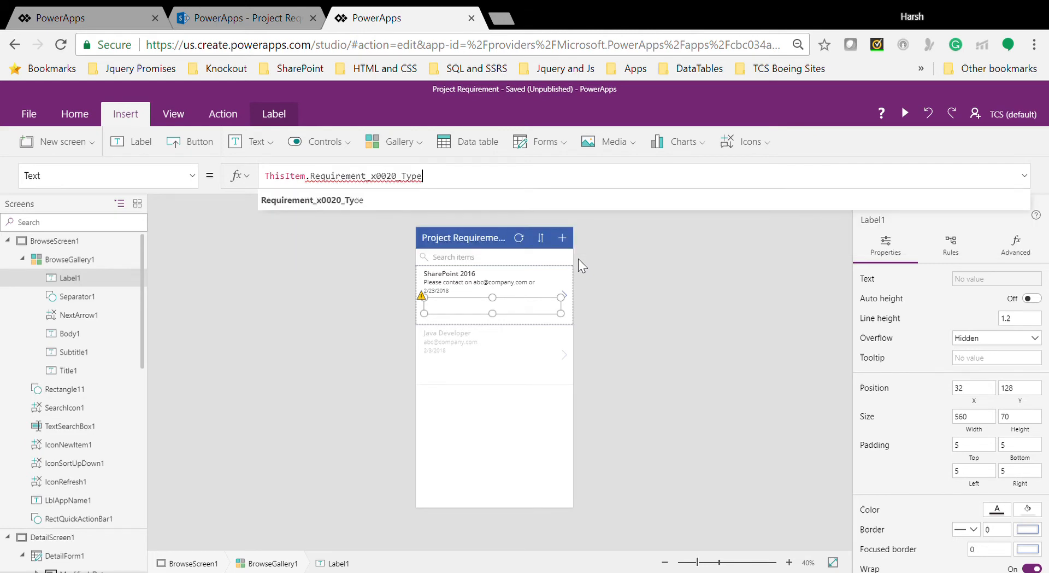
Set Label1's text formula to ThisItem.Requirement_x0020_Tyoe.Value
{"action": "key", "text": "BackSpace"}
{"action": "key", "text": "BackSpace"}
{"action": "key", "text": "Tab"}
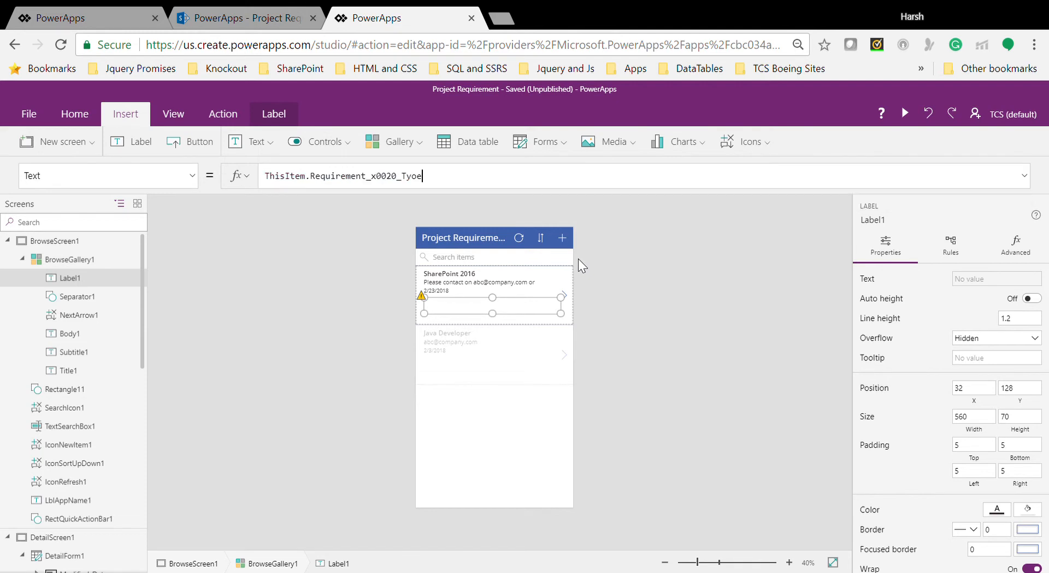
{"action": "type", "text": "."}
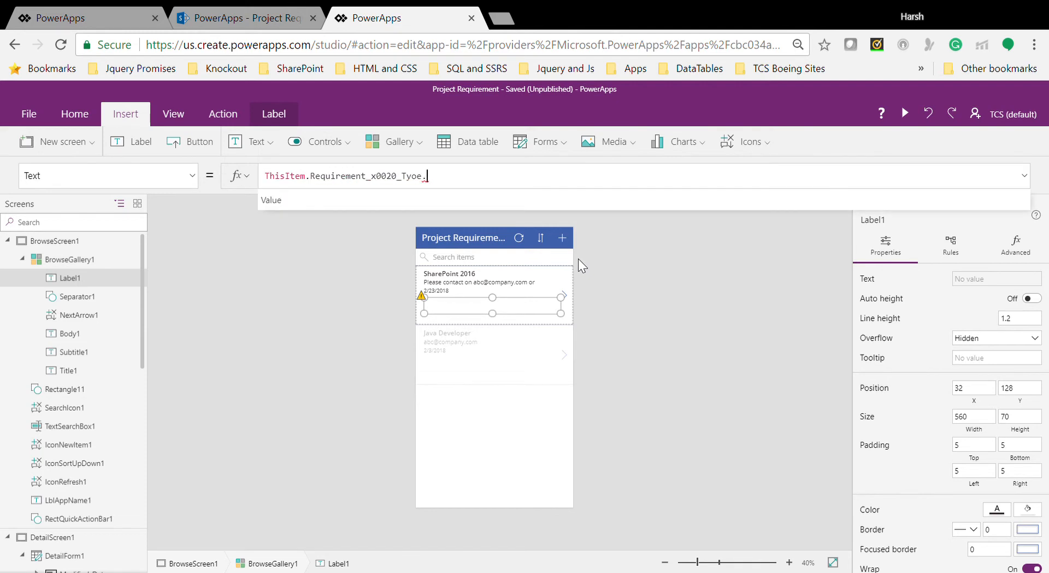
{"action": "key", "text": "Tab"}
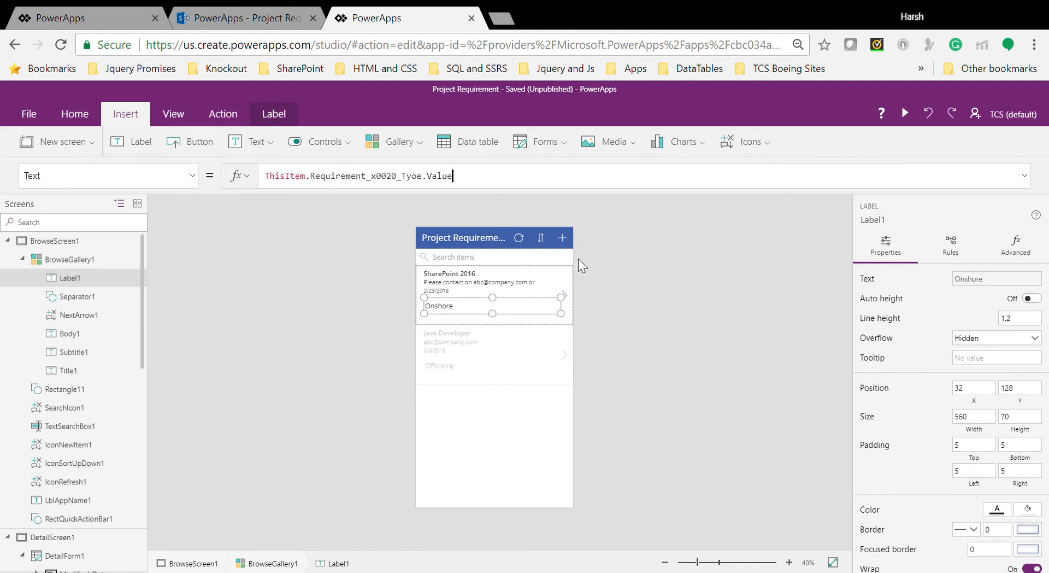
Reduce the height of Label1, the requirement type label, to about 45
{"action": "left_click", "coordinate": [670, 353]}
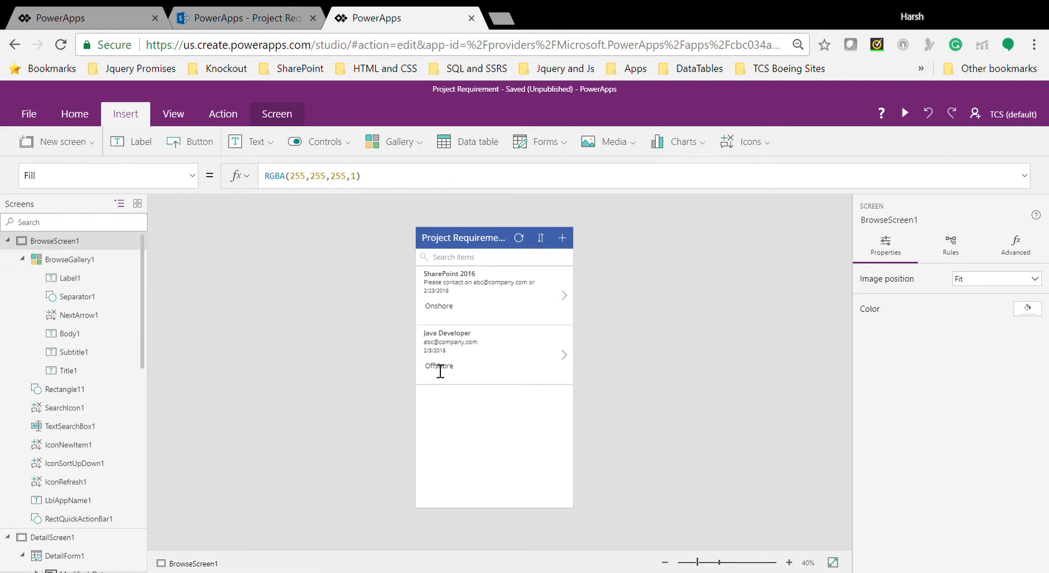
{"action": "left_click", "coordinate": [437, 309]}
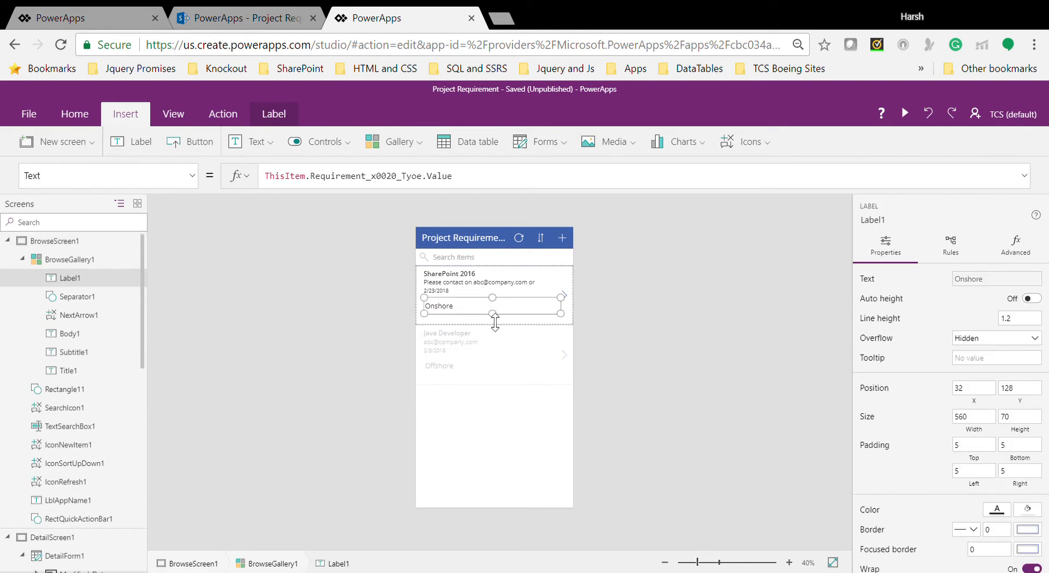
{"action": "left_click_drag", "start_coordinate": [495, 322], "coordinate": [468, 303]}
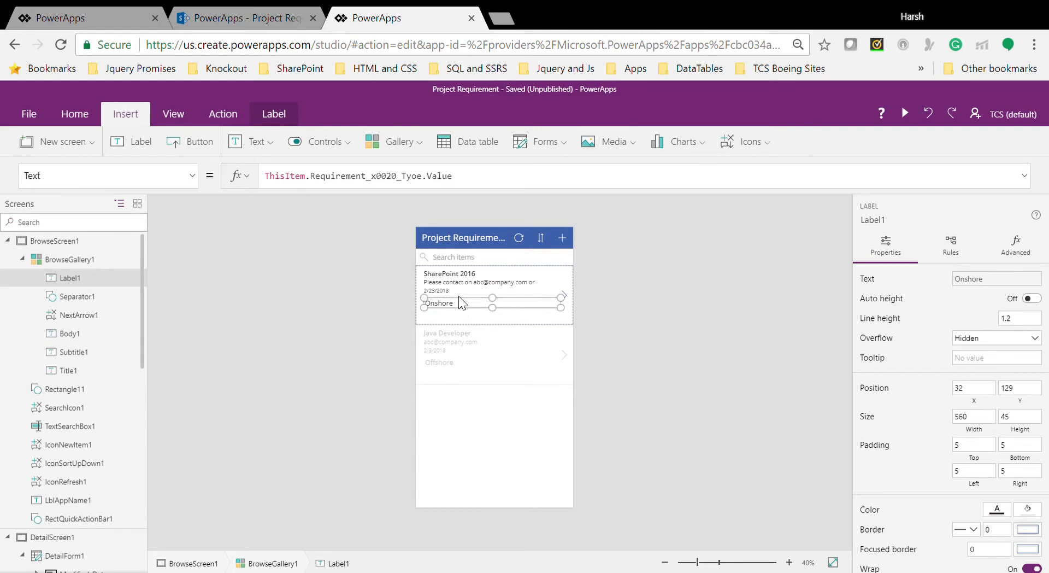
Shorten BrowseGallery1's item template and move Label1 up to about Y 117, directly below the date
{"action": "left_click", "coordinate": [488, 328]}
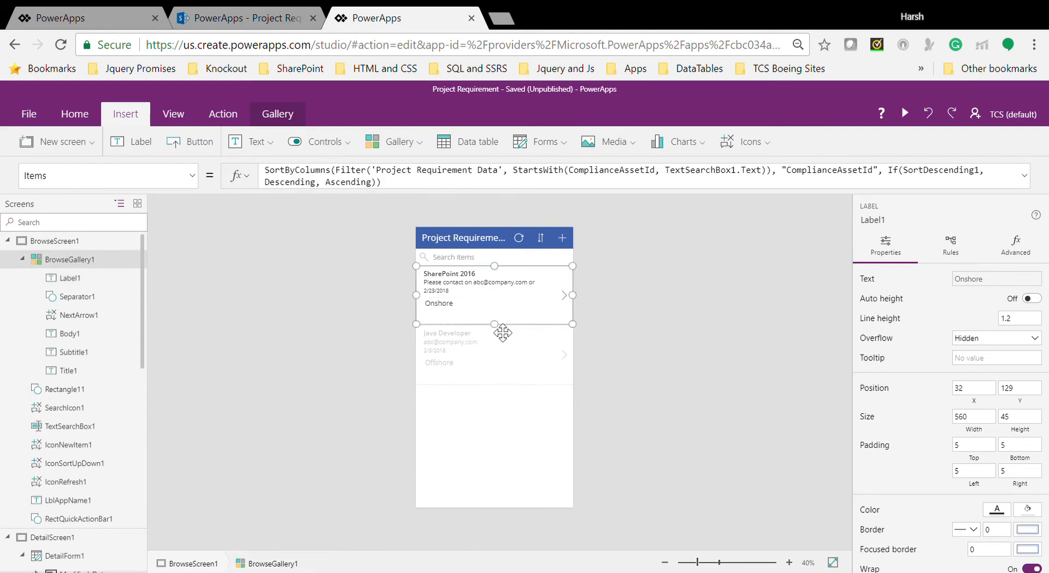
{"action": "left_click_drag", "start_coordinate": [497, 331], "coordinate": [445, 303]}
{"action": "left_click", "coordinate": [441, 306]}
{"action": "left_click", "coordinate": [608, 295]}
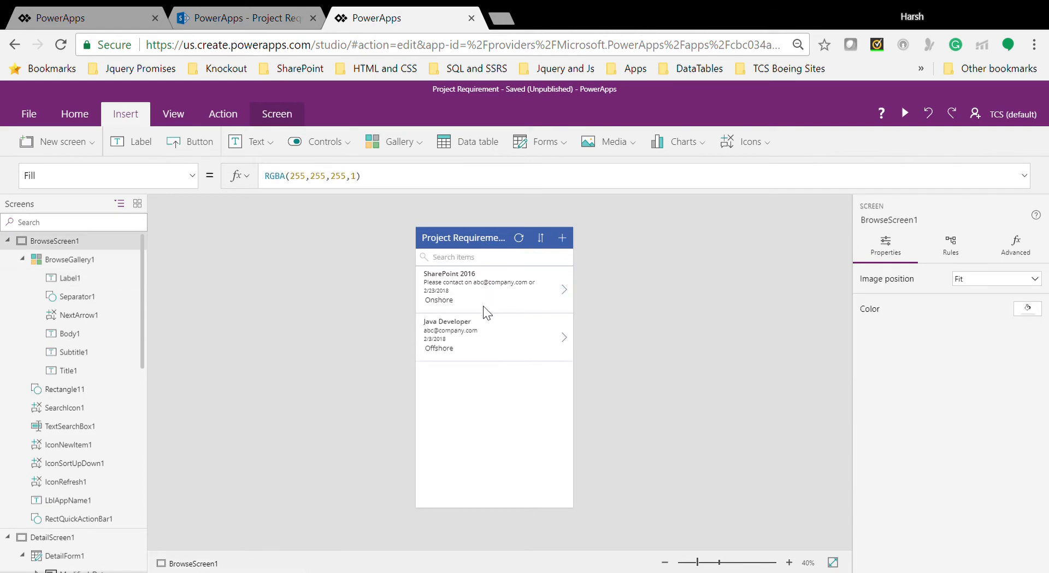
Move Label1 left to about X 20, keeping it at Y 117
{"action": "left_click", "coordinate": [437, 306]}
{"action": "left_click", "coordinate": [439, 302]}
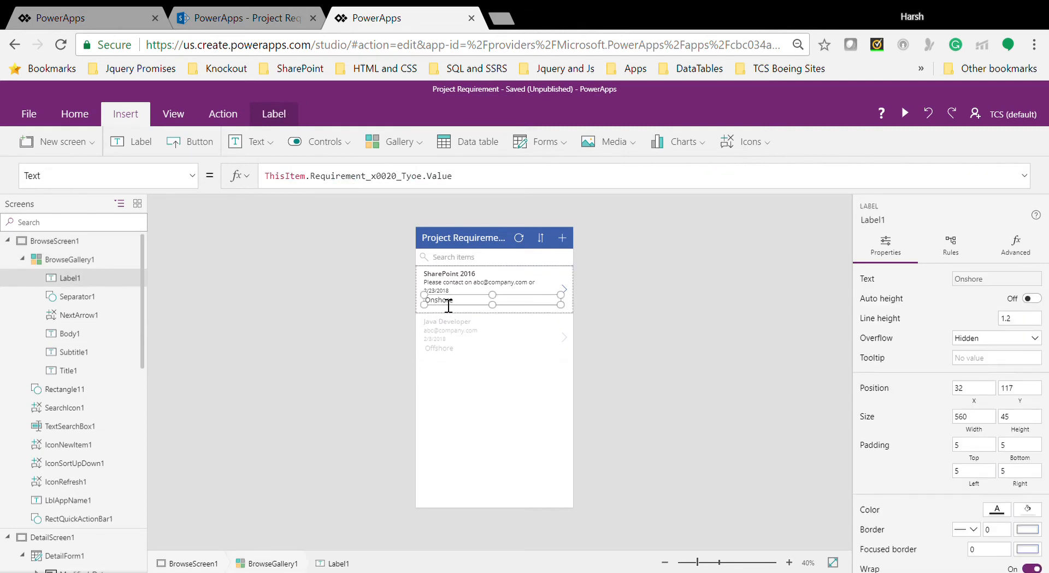
{"action": "left_click_drag", "start_coordinate": [451, 305], "coordinate": [449, 305]}
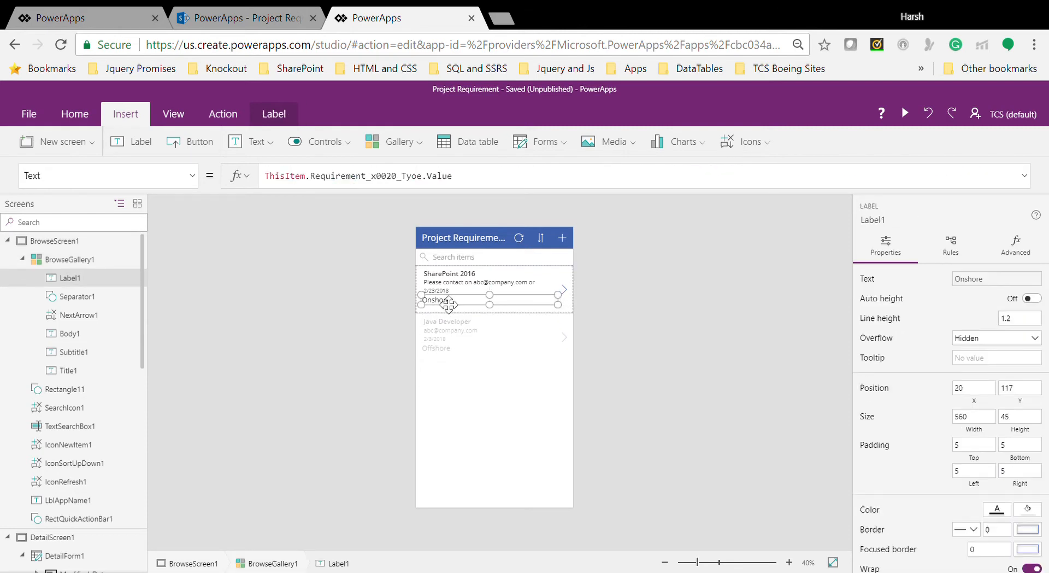
{"action": "left_click", "coordinate": [626, 270]}
Set Label1's X position to 22
{"action": "left_click", "coordinate": [439, 300]}
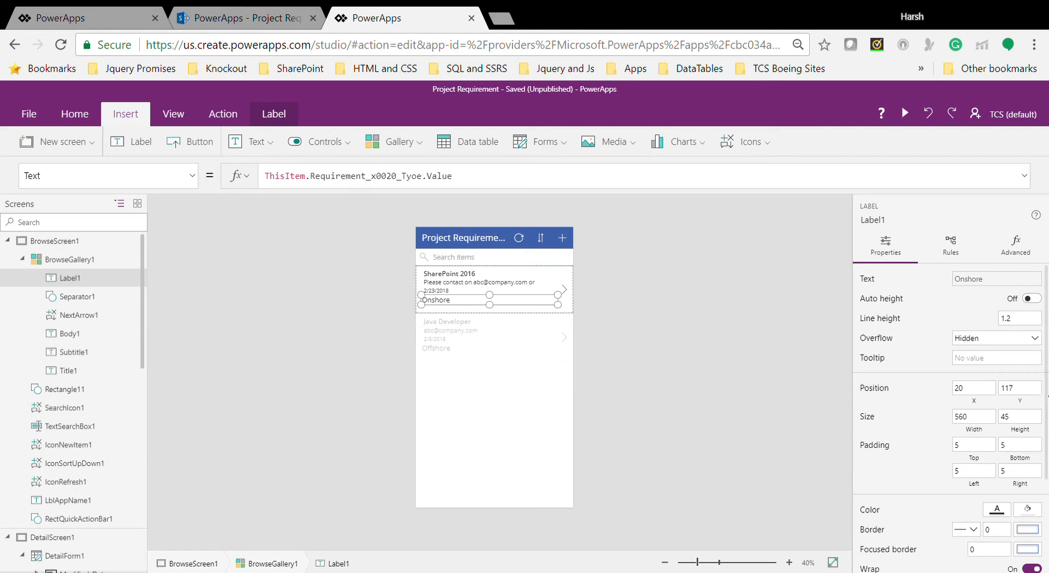
{"action": "scroll", "coordinate": [1005, 470], "scroll_direction": "down", "scroll_amount": 1}
{"action": "scroll", "coordinate": [1048, 432], "scroll_direction": "down", "scroll_amount": 1}
{"action": "scroll", "coordinate": [1047, 345], "scroll_direction": "up", "scroll_amount": 2}
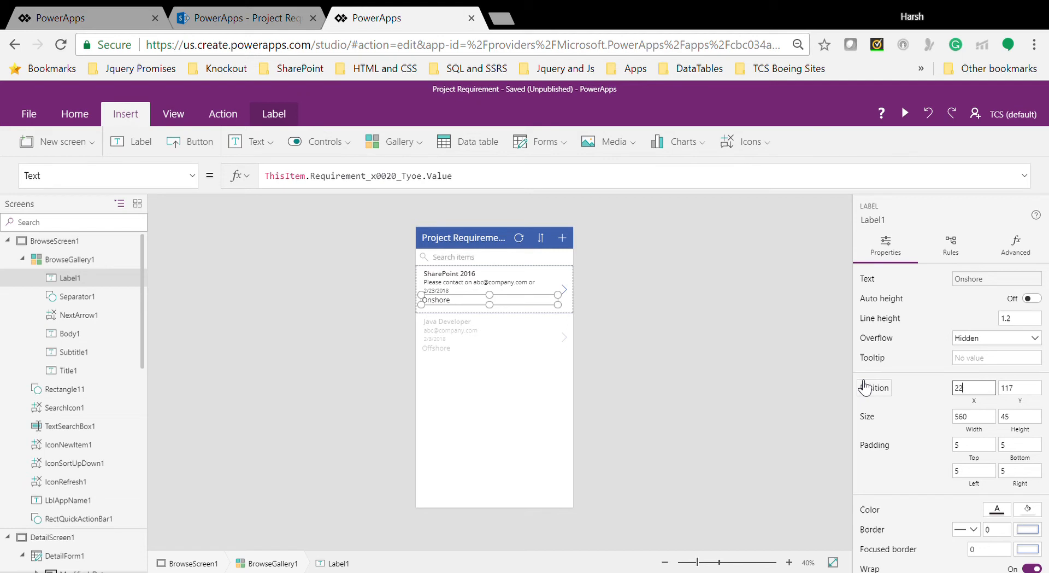
{"action": "left_click", "coordinate": [756, 306]}
Move Label1 right to about X 40 and preview the browse screen in the running app
{"action": "left_click", "coordinate": [442, 305]}
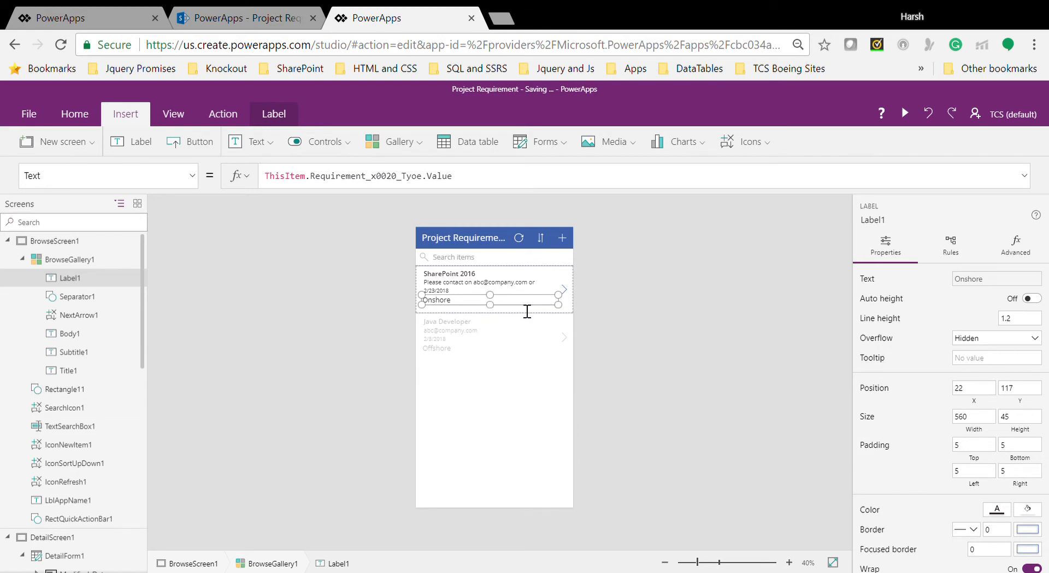
{"action": "left_click_drag", "start_coordinate": [526, 303], "coordinate": [528, 304]}
{"action": "left_click", "coordinate": [682, 344]}
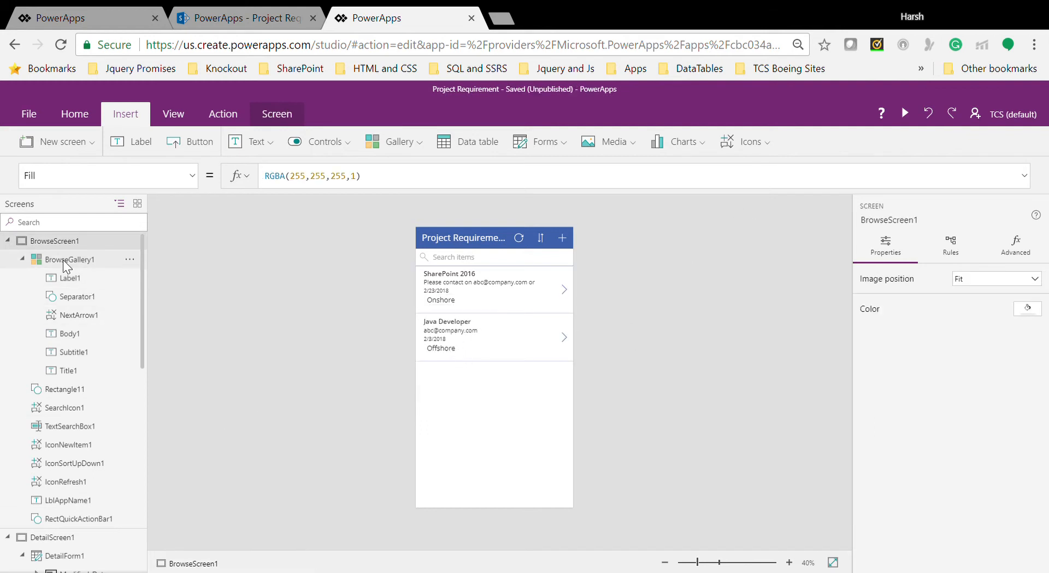
{"action": "left_click", "coordinate": [905, 113]}
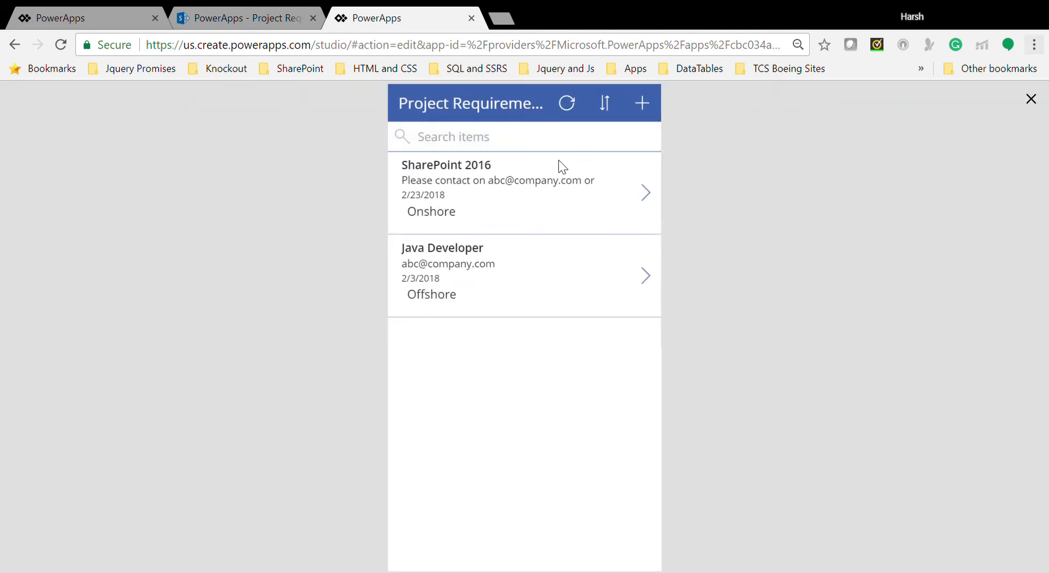
{"action": "left_click", "coordinate": [1032, 99]}
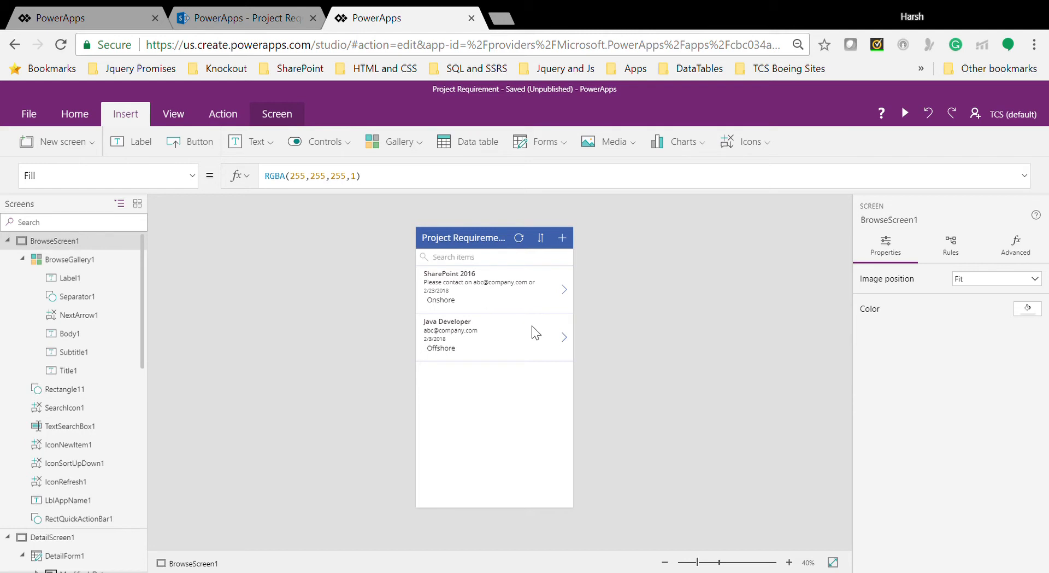
Enable auto height for the Subtitle1 contact details label and preview the app
{"action": "left_click", "coordinate": [489, 282]}
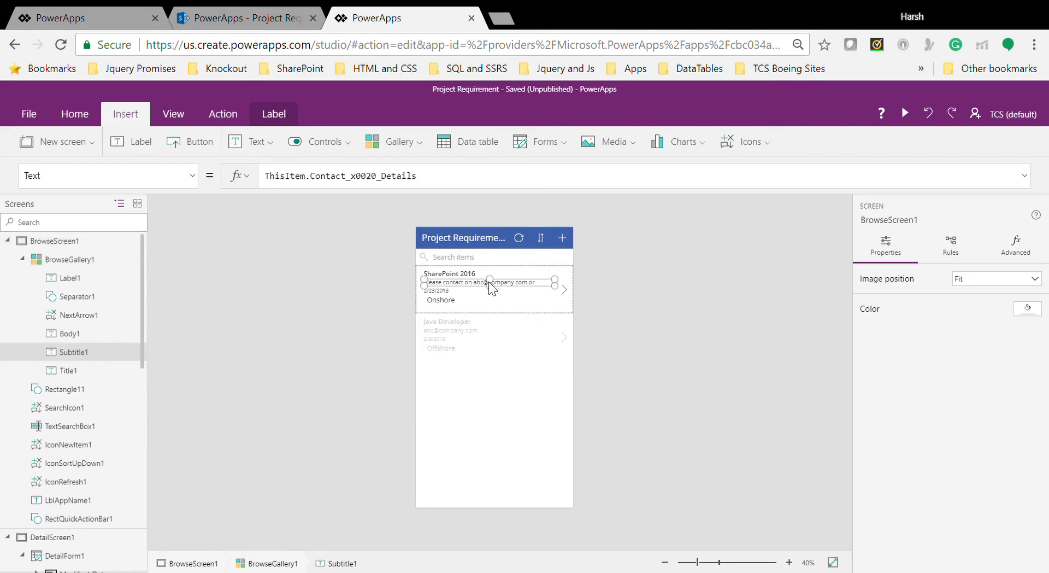
{"action": "left_click", "coordinate": [270, 111]}
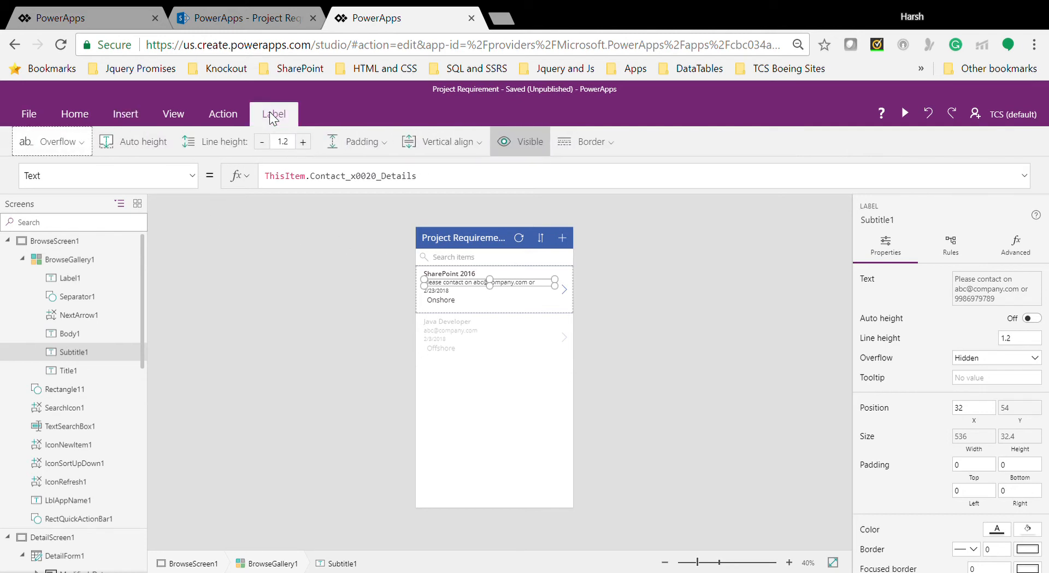
{"action": "left_click", "coordinate": [151, 148]}
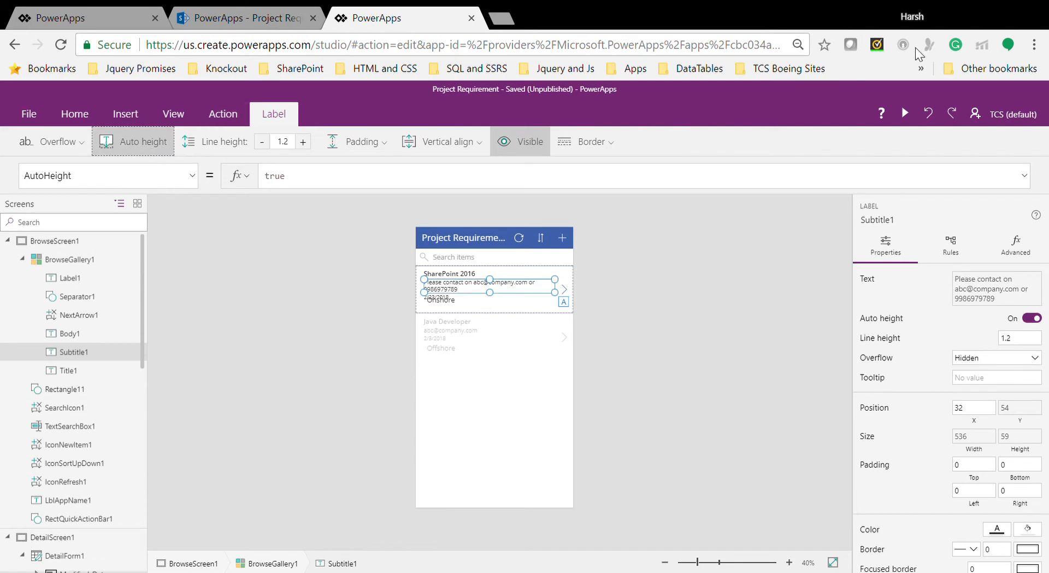
{"action": "left_click", "coordinate": [907, 115]}
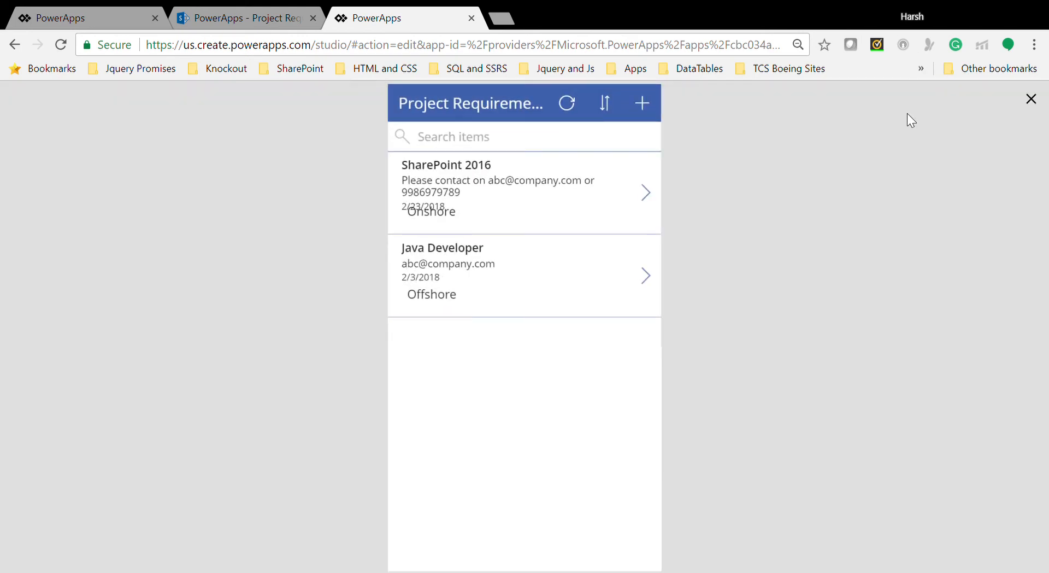
{"action": "left_click", "coordinate": [1031, 99]}
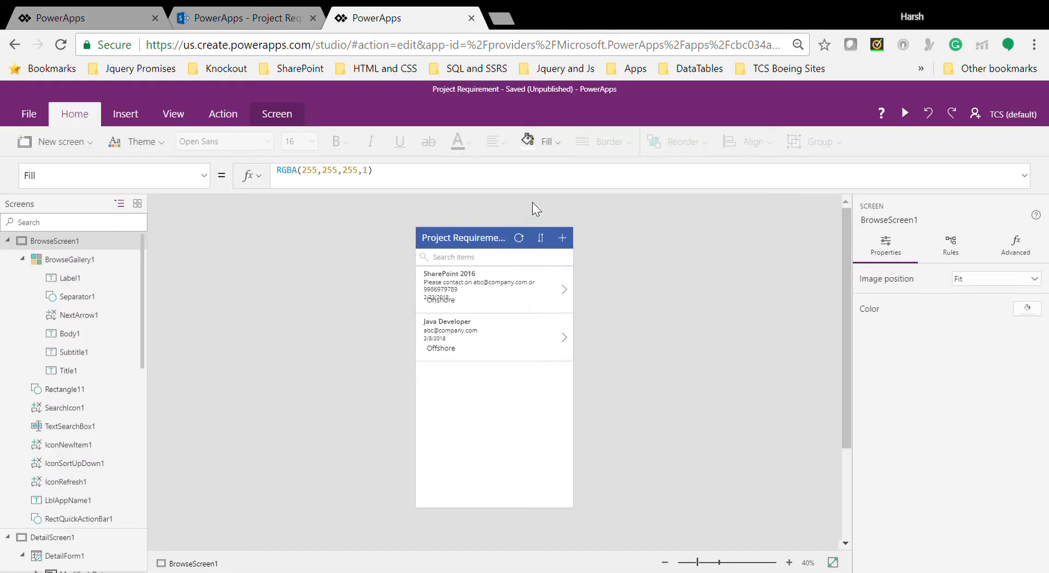
Delete the requirement type label Label1 from BrowseGallery1 and check the position of the Body1 date label
{"action": "left_click", "coordinate": [456, 303]}
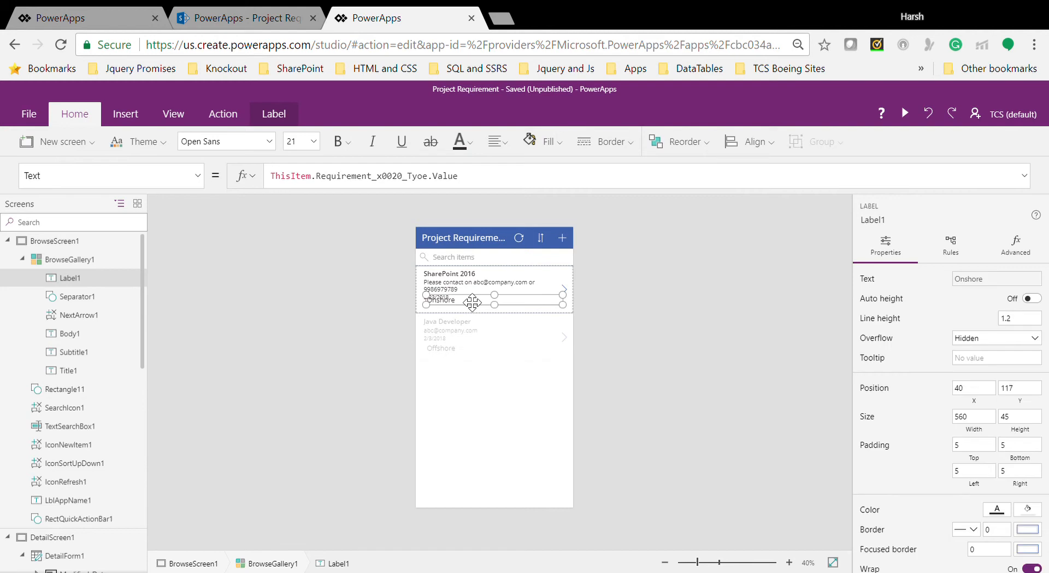
{"action": "key", "text": "Delete"}
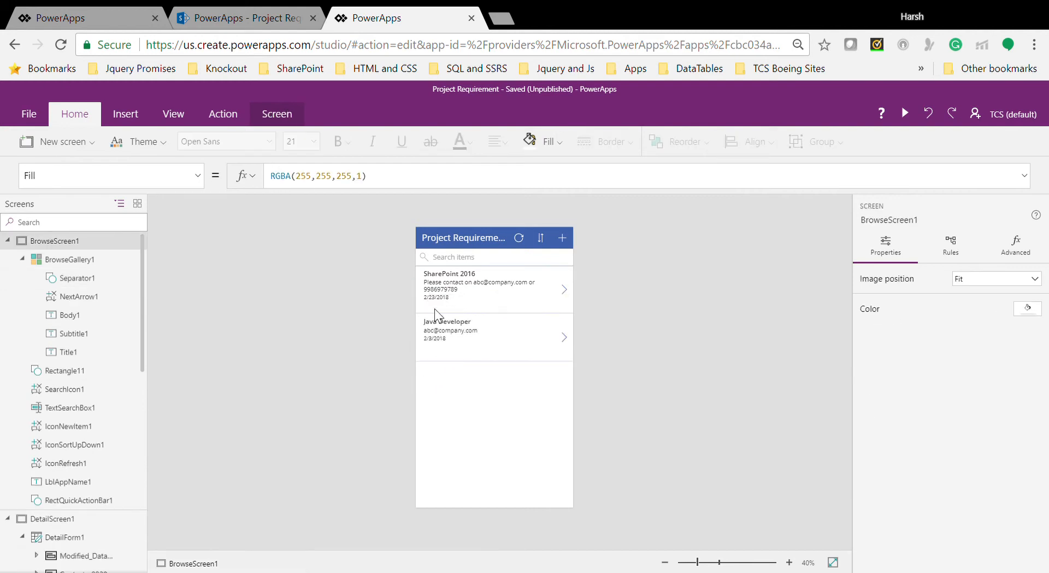
{"action": "left_click", "coordinate": [449, 307]}
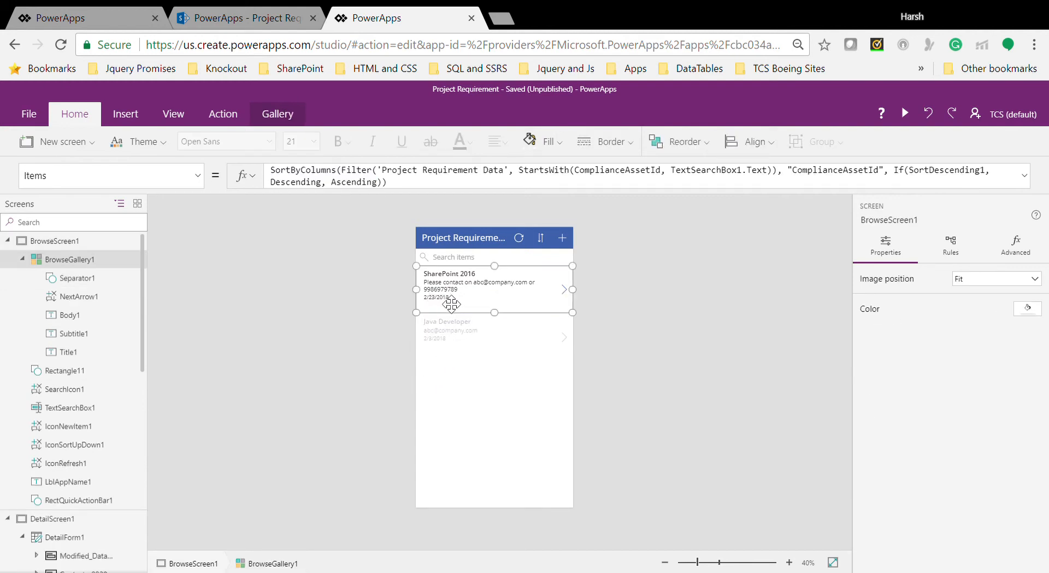
{"action": "double_click", "coordinate": [441, 297]}
{"action": "left_click", "coordinate": [485, 304]}
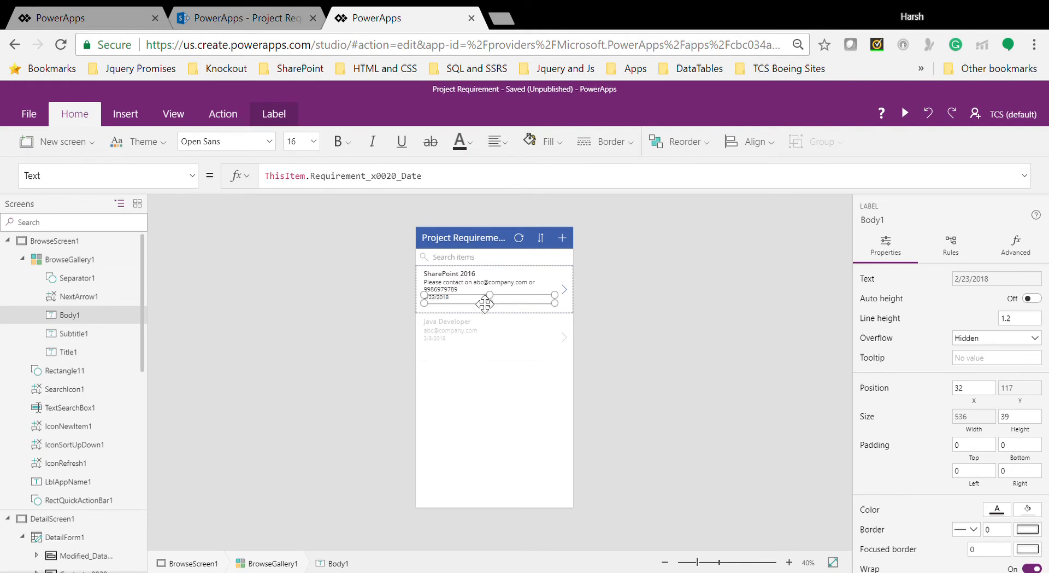
{"action": "left_click", "coordinate": [742, 326]}
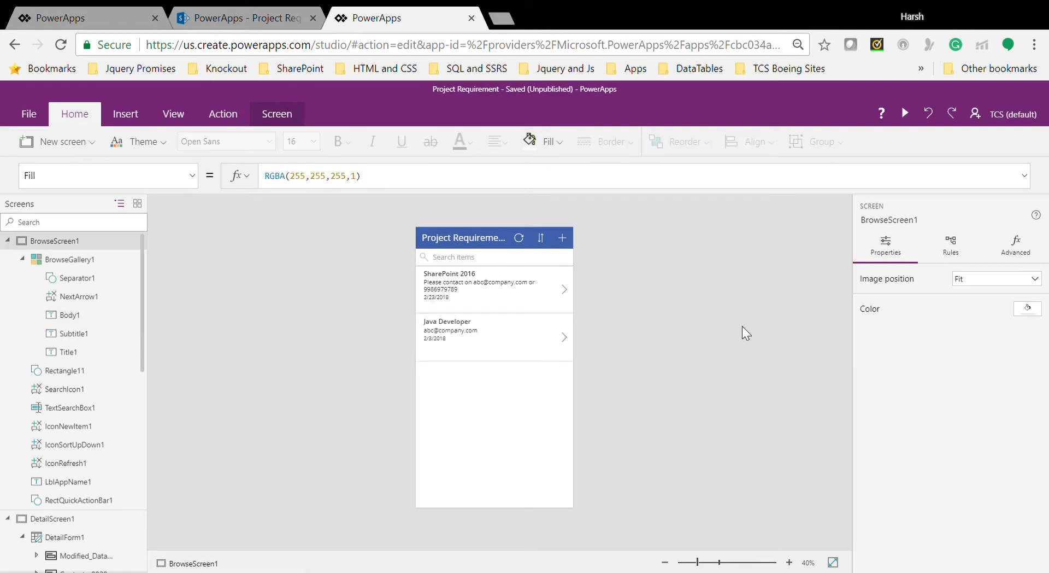
{"action": "left_click", "coordinate": [461, 291]}
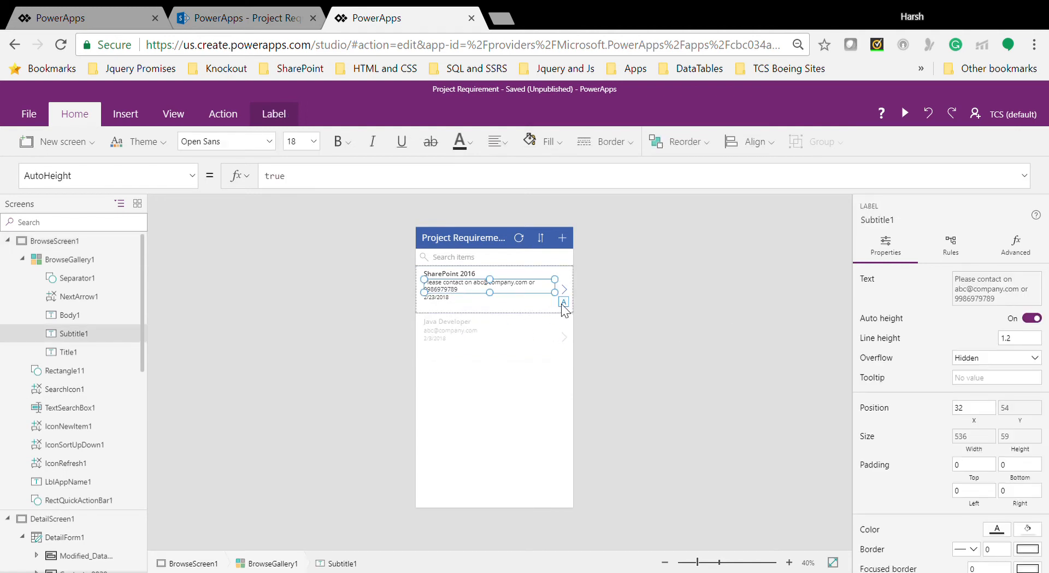
{"action": "left_click", "coordinate": [736, 329]}
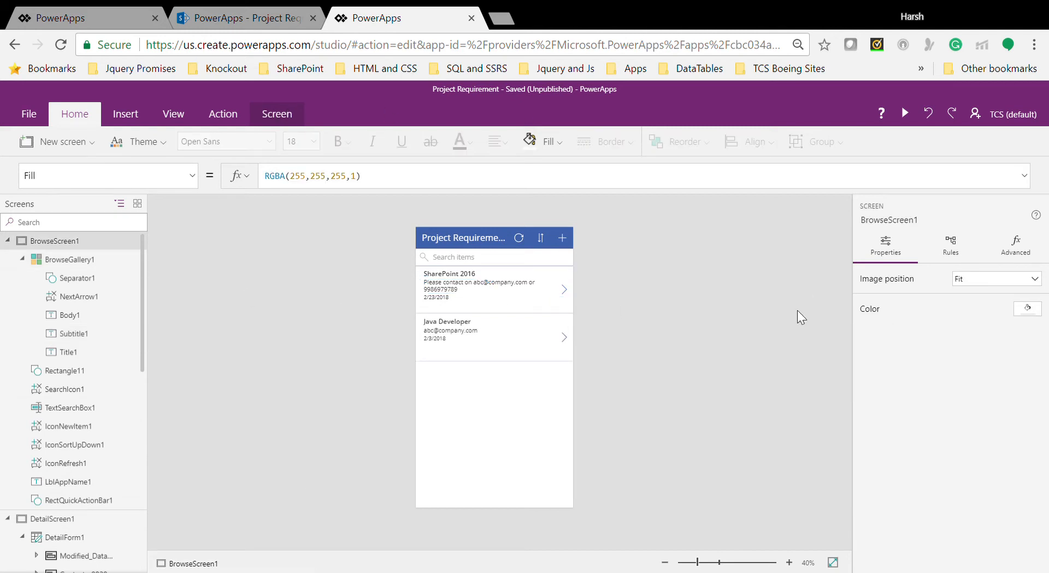
Format the gallery's Title1 label with the Great Vibes font, Bold weight and size 32
{"action": "left_click", "coordinate": [461, 281]}
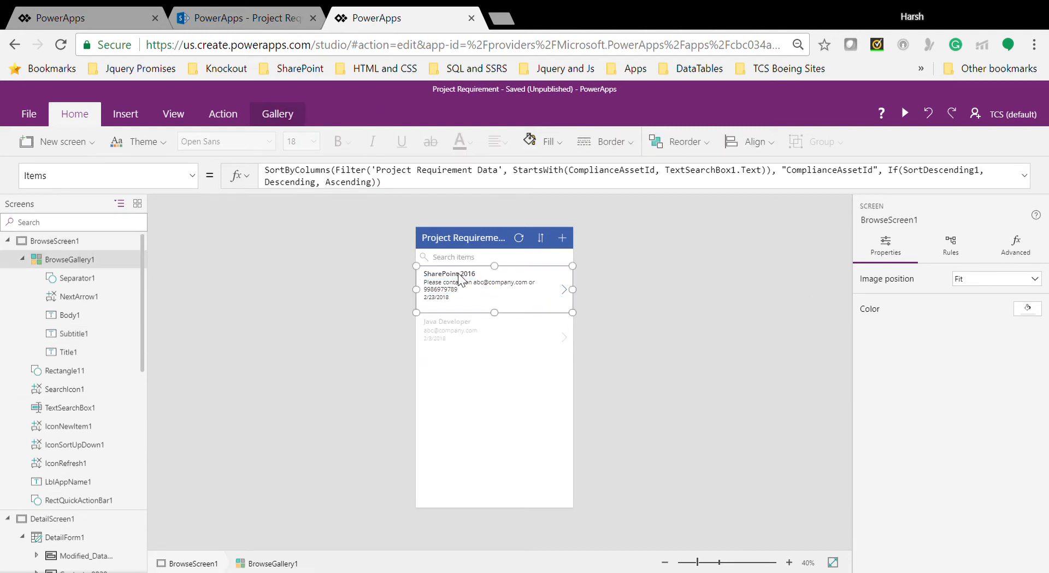
{"action": "left_click", "coordinate": [460, 277]}
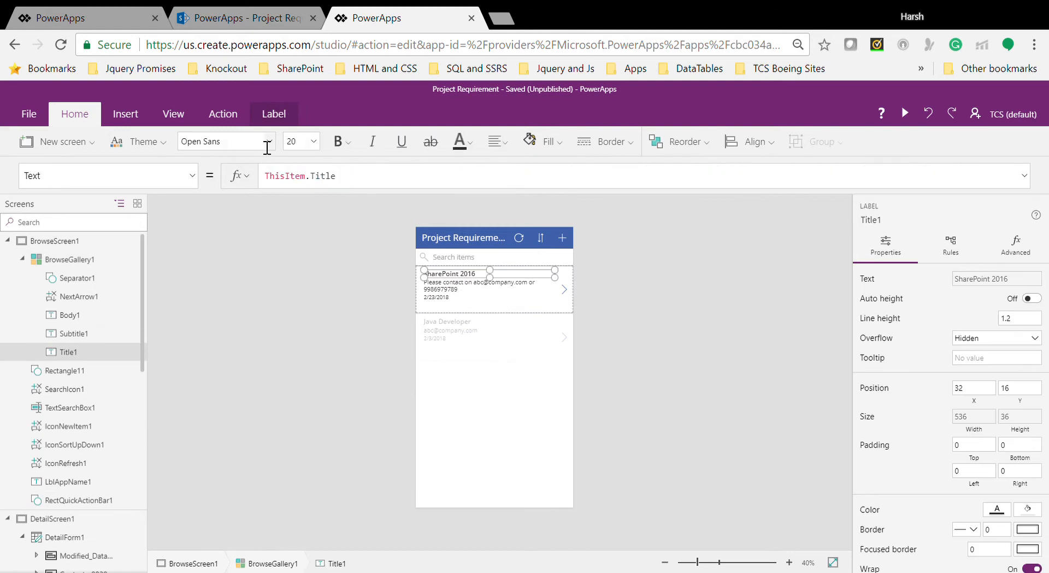
{"action": "left_click", "coordinate": [269, 142]}
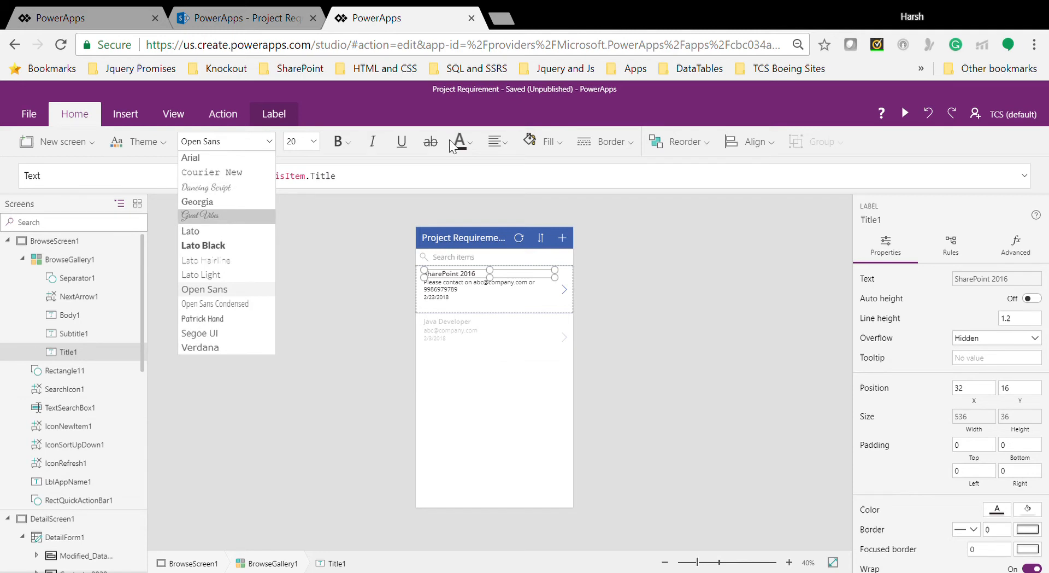
{"action": "left_click", "coordinate": [221, 217]}
{"action": "left_click", "coordinate": [349, 140]}
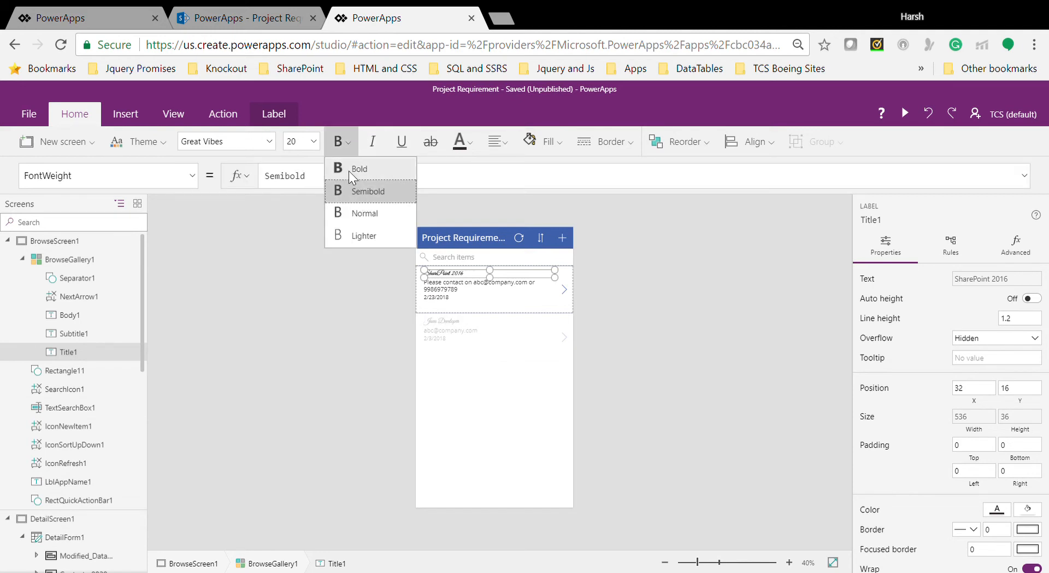
{"action": "left_click", "coordinate": [349, 168]}
{"action": "left_click", "coordinate": [313, 141]}
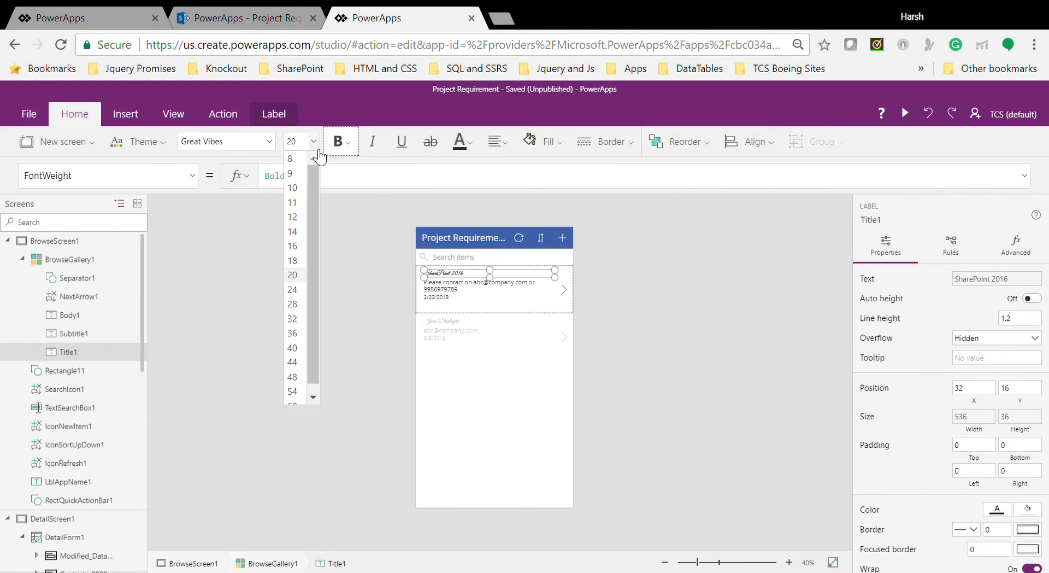
{"action": "left_click", "coordinate": [298, 321]}
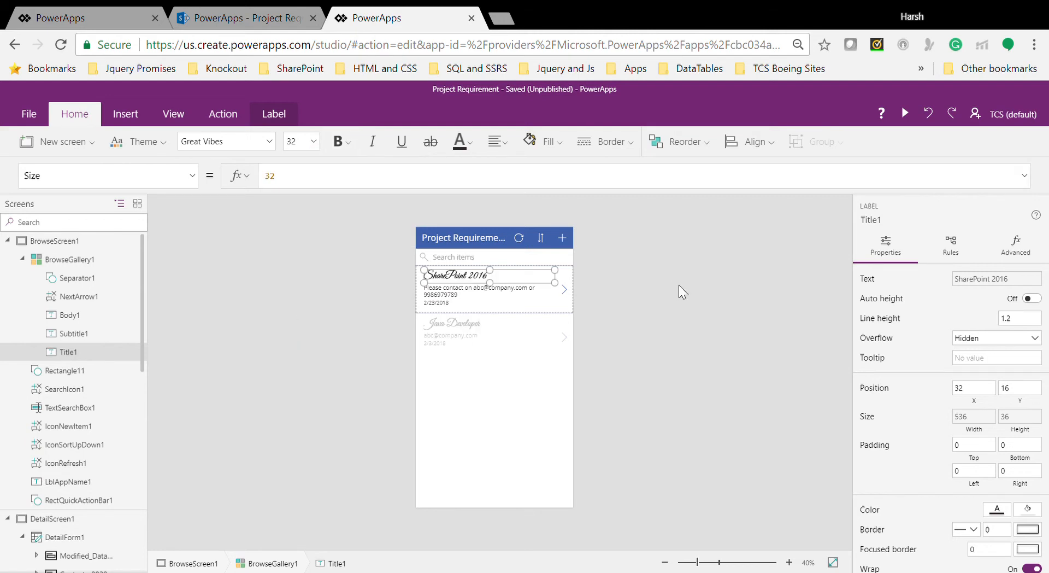
Preview the running app to check the restyled gallery titles, and return to the editor
{"action": "left_click", "coordinate": [640, 304]}
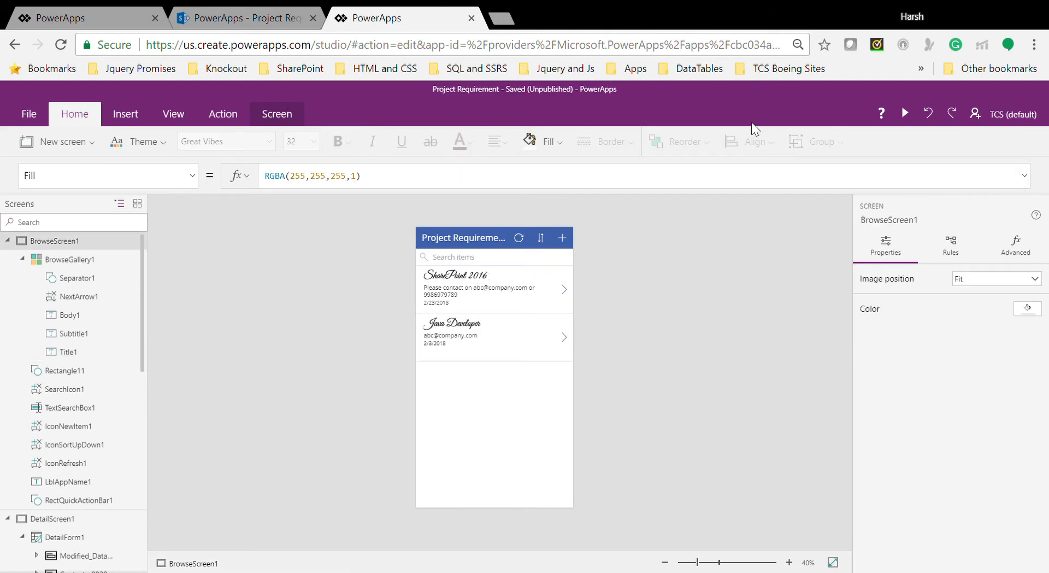
{"action": "left_click", "coordinate": [910, 111]}
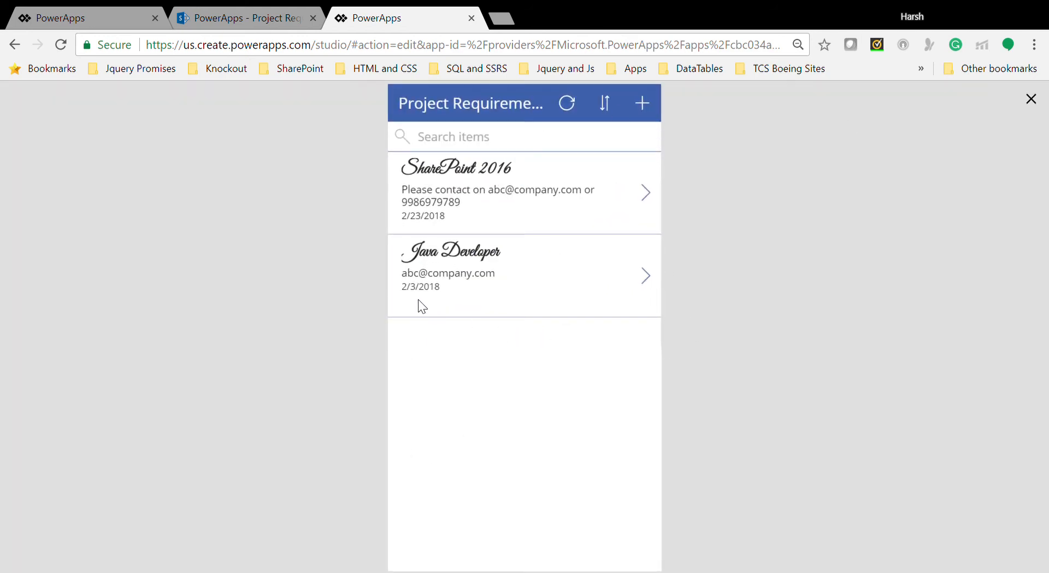
{"action": "left_click", "coordinate": [1032, 99]}
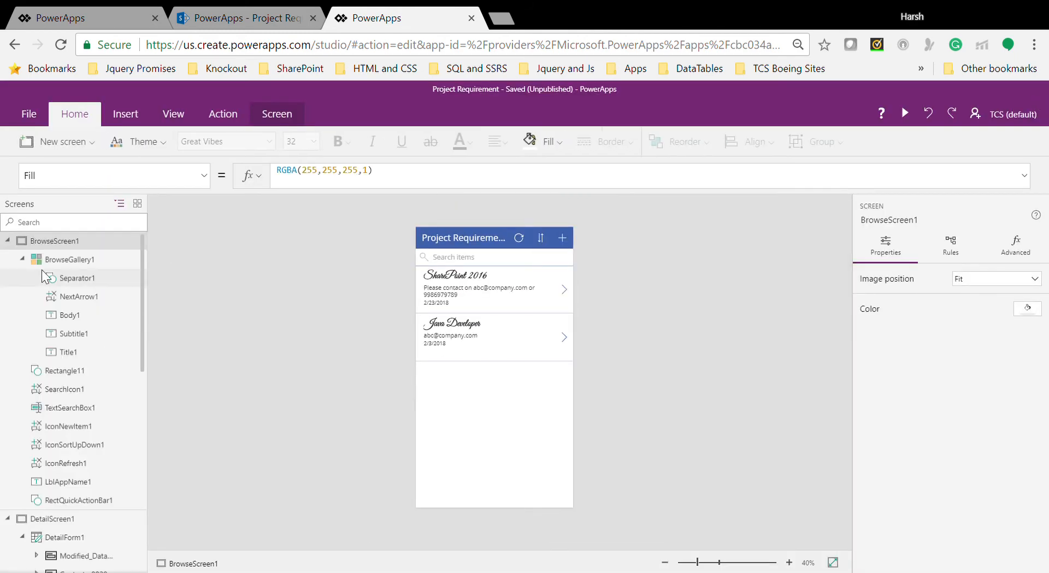
Replace the Body1 date label's Color formula with an If condition testing DateDiff(Now(),Requirement_x0020_Date) < 0
{"action": "left_click", "coordinate": [448, 311]}
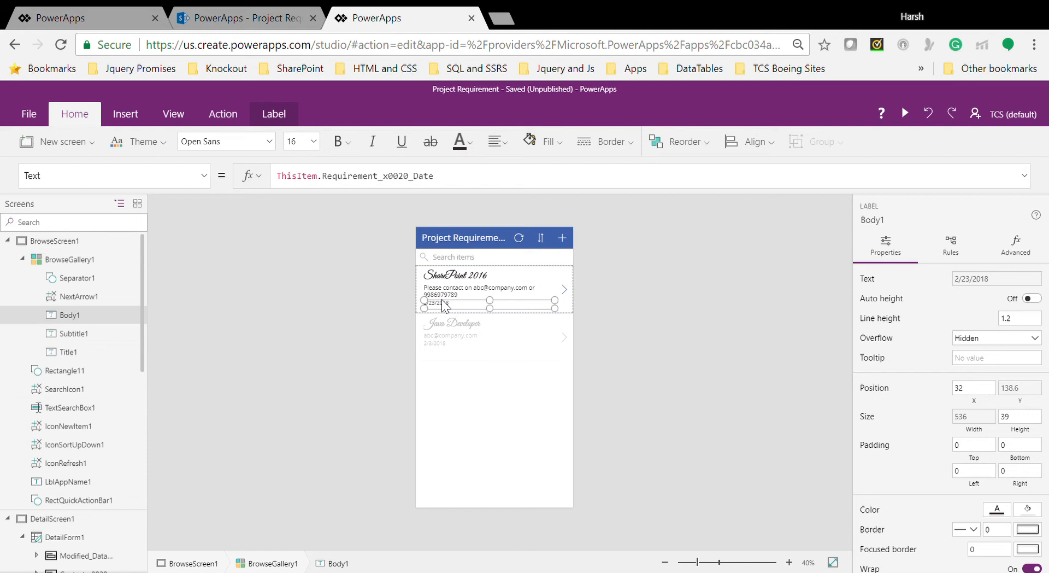
{"action": "left_click", "coordinate": [204, 175]}
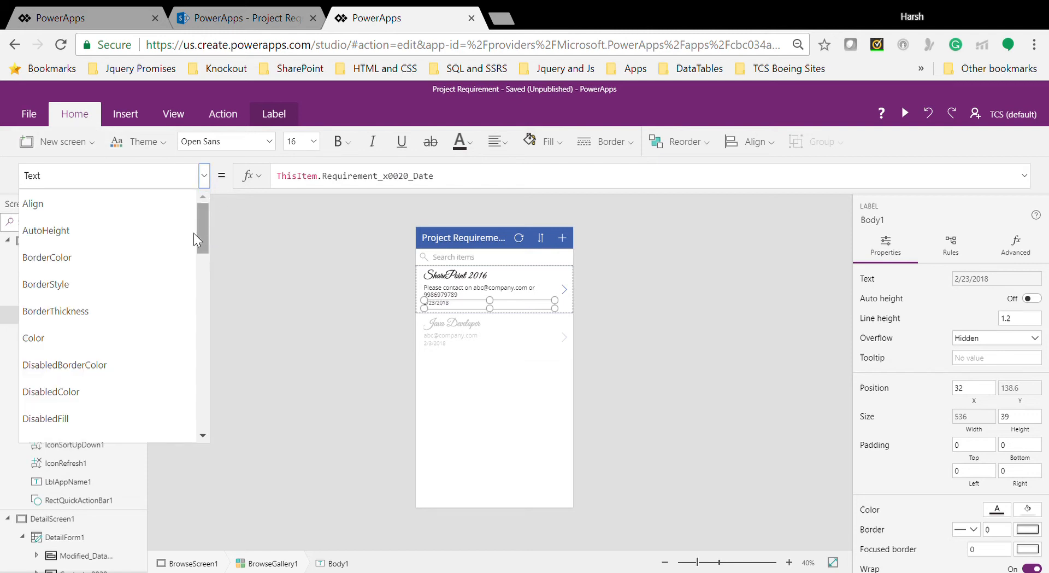
{"action": "left_click", "coordinate": [37, 340]}
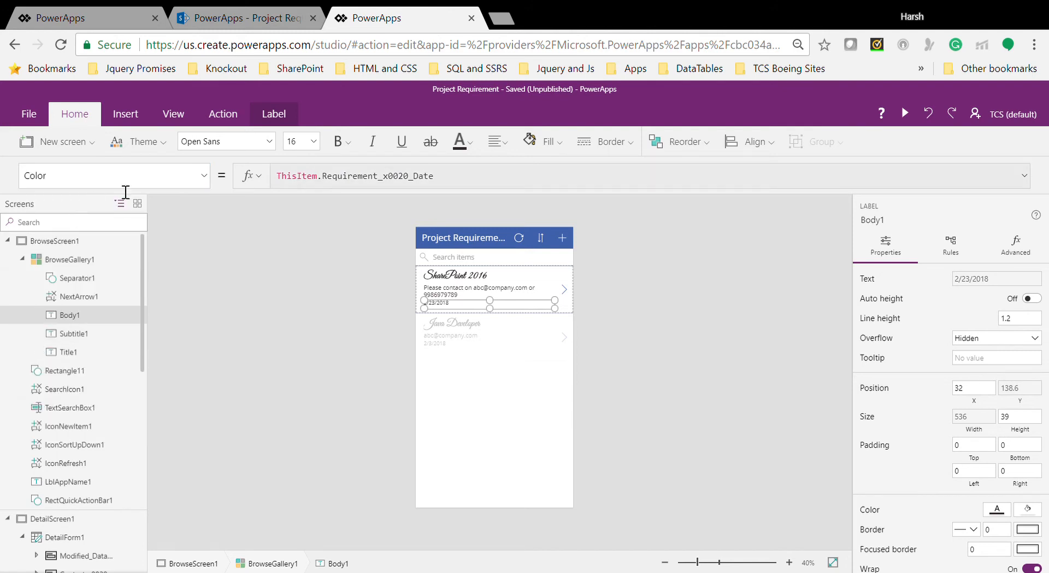
{"action": "triple_click", "coordinate": [332, 180]}
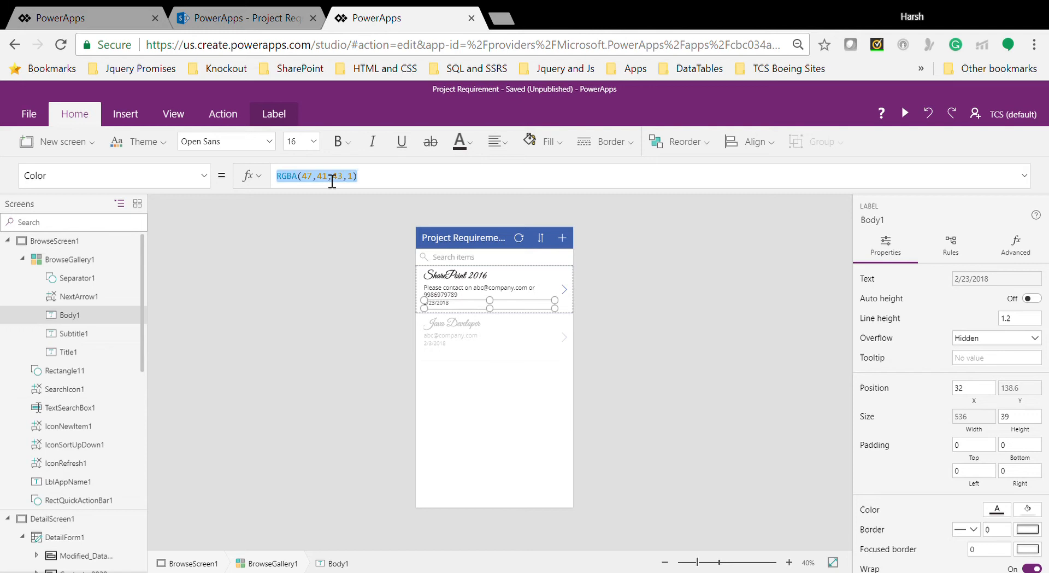
{"action": "type", "text": "if"}
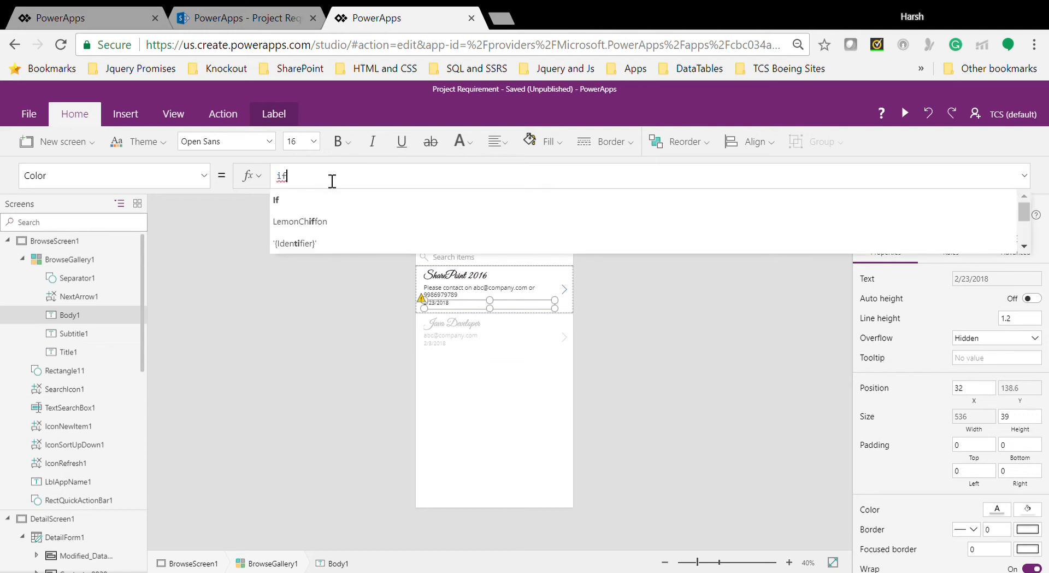
{"action": "type", "text": "("}
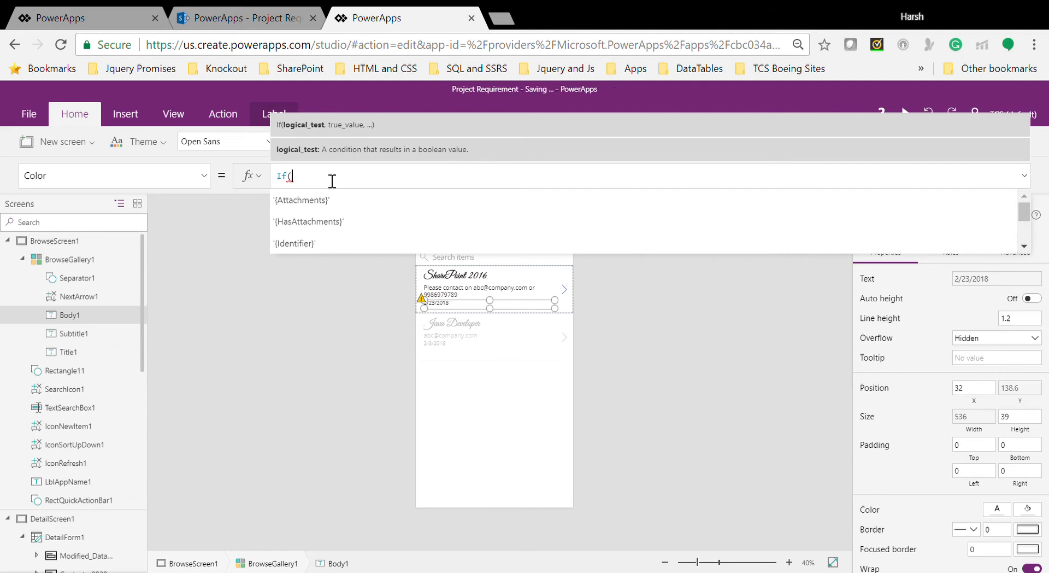
{"action": "type", "text": "DateDiff"}
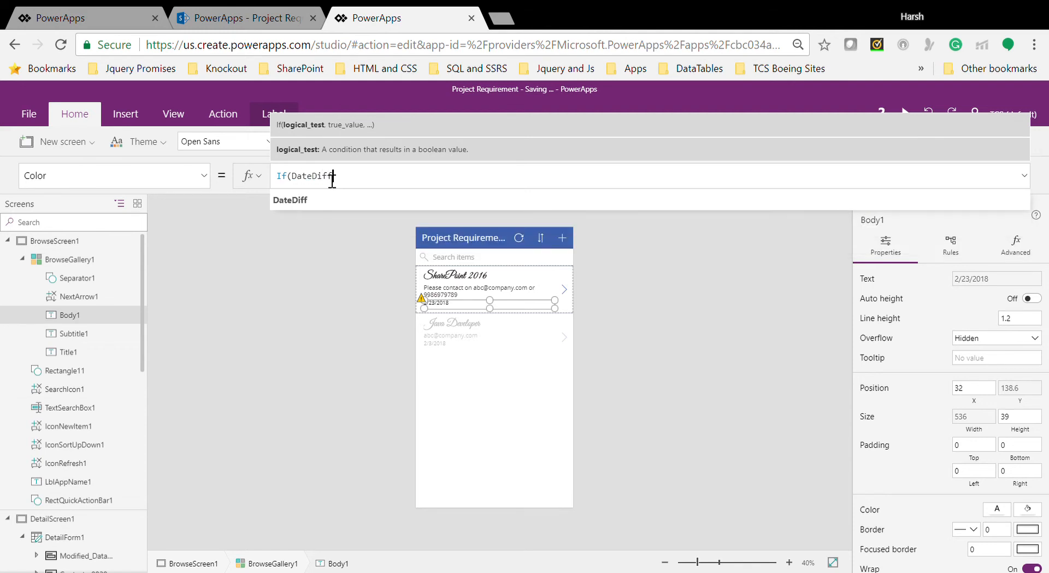
{"action": "type", "text": "("}
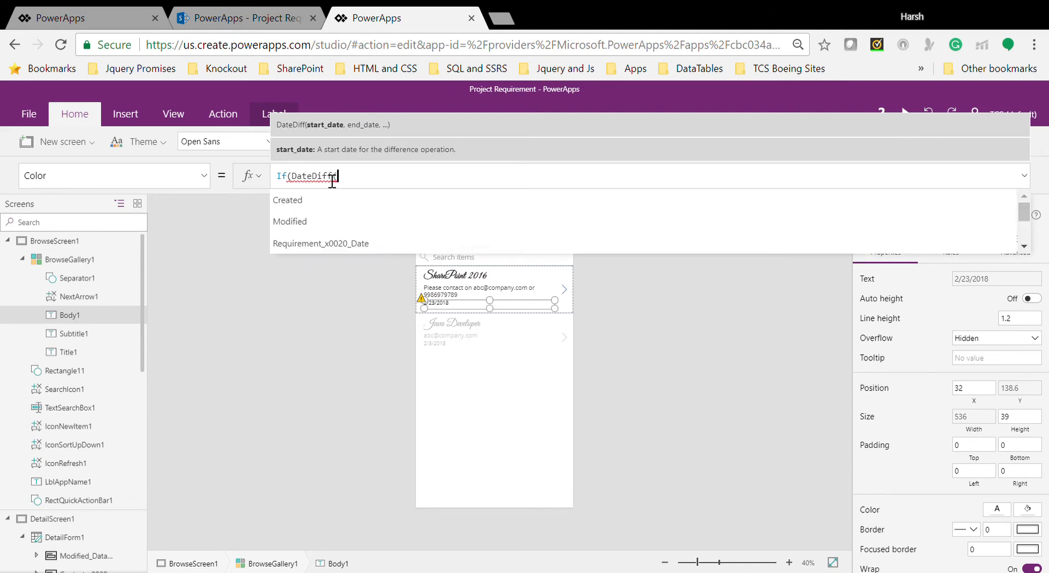
{"action": "type", "text": "Now"}
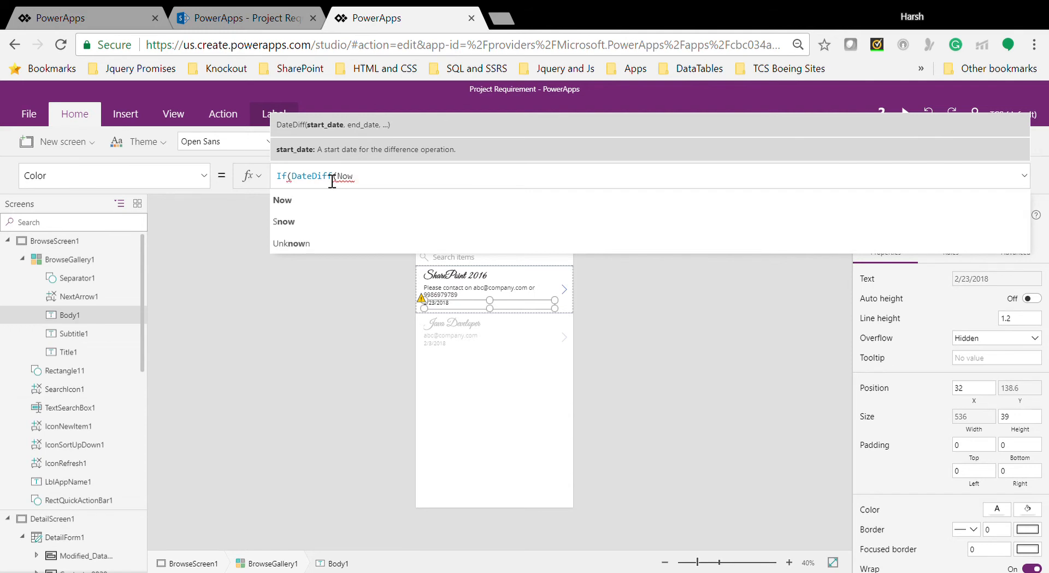
{"action": "type", "text": "(),Re"}
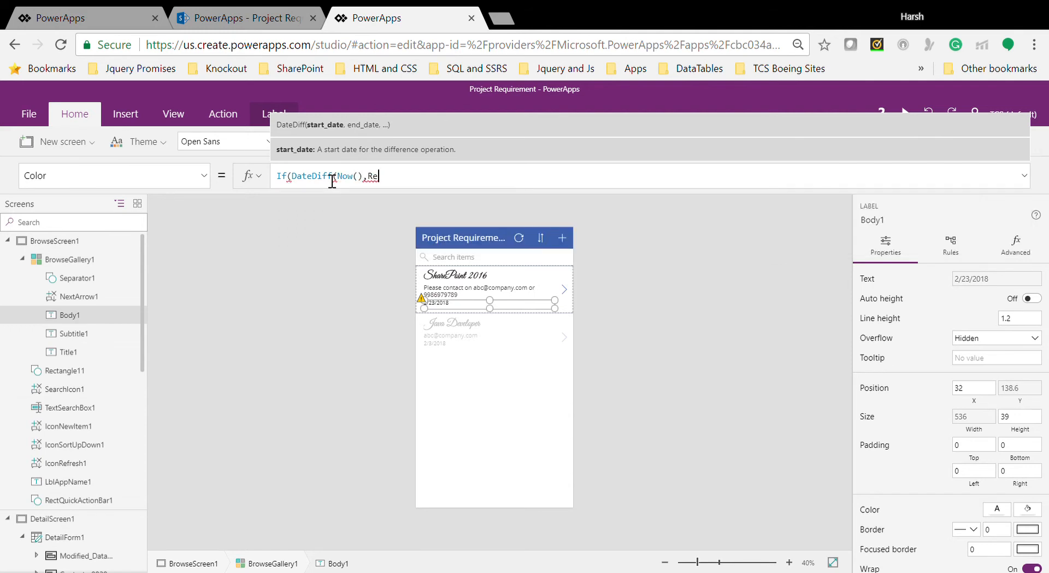
{"action": "type", "text": "q"}
{"action": "key", "text": "Tab"}
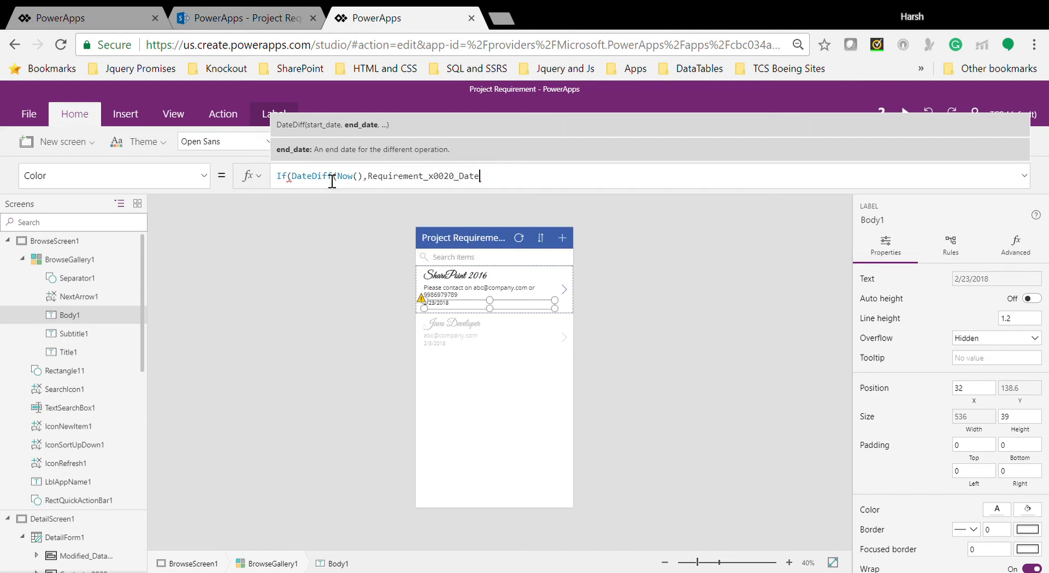
{"action": "type", "text": ") <"}
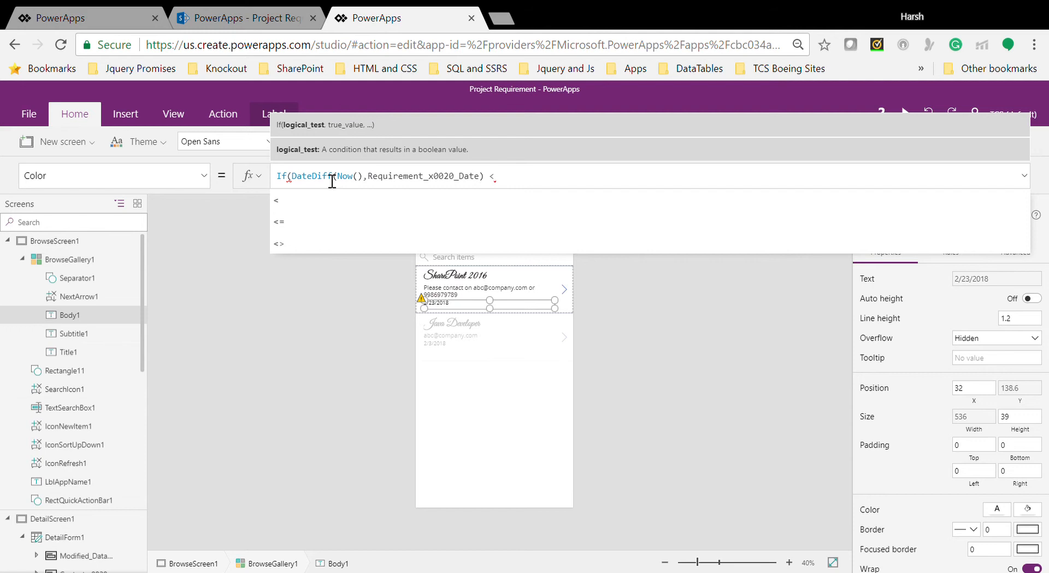
{"action": "type", "text": "0"}
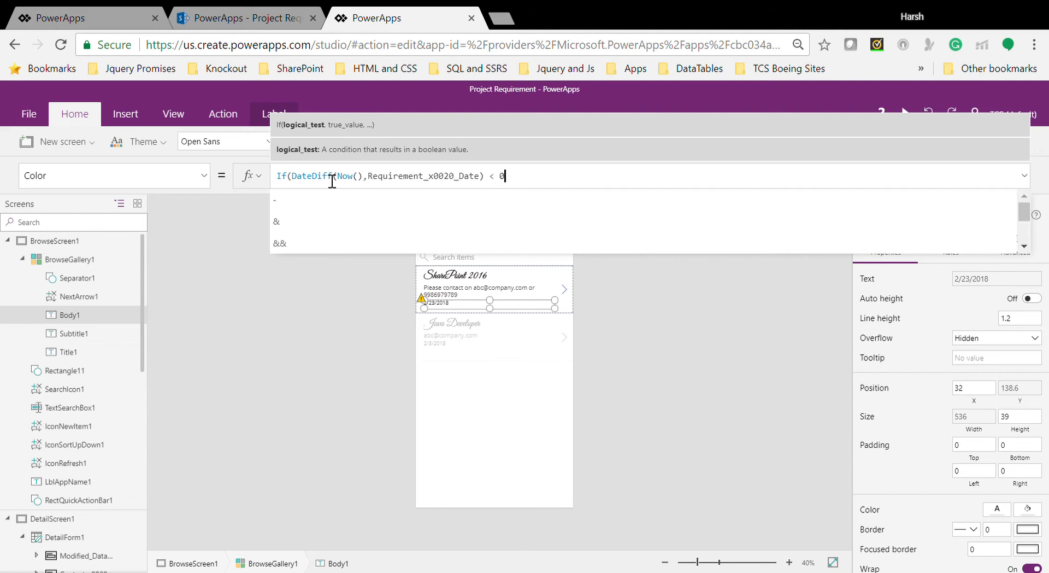
Complete Body1's Color formula with Red as the true value and Green as the else value
{"action": "type", "text": ",Red"}
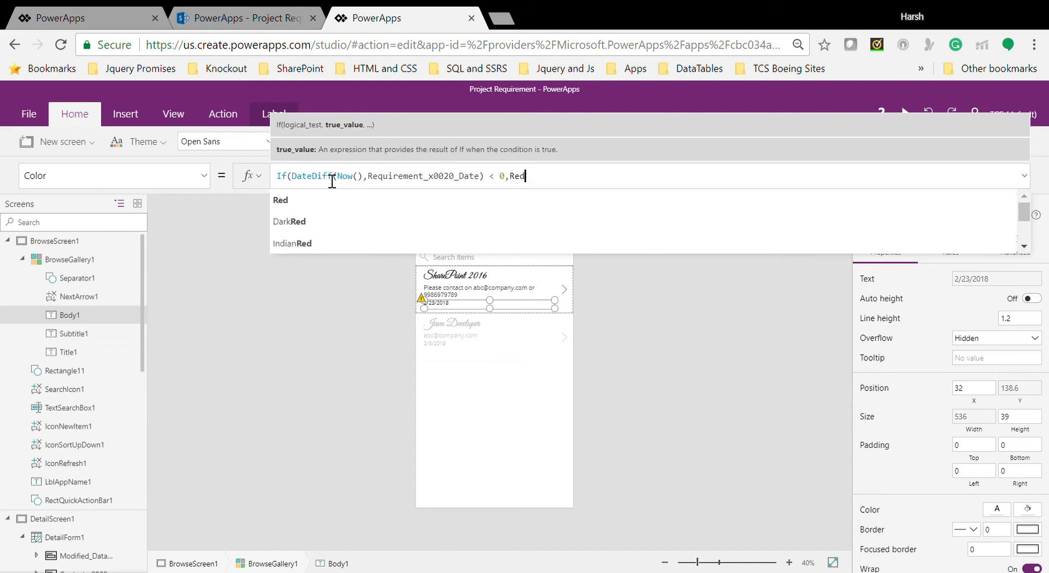
{"action": "type", "text": ",Green"}
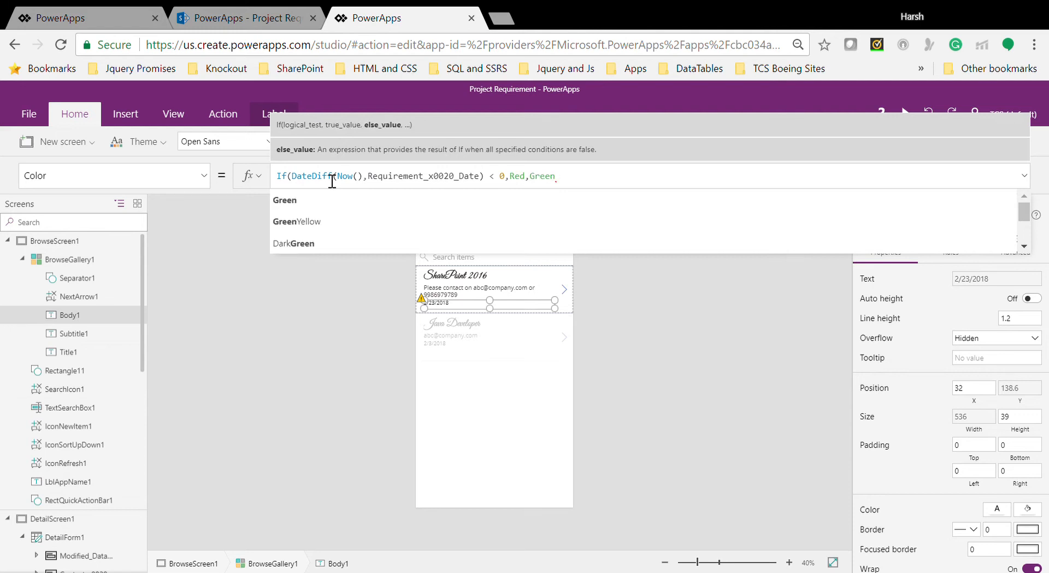
{"action": "type", "text": ")"}
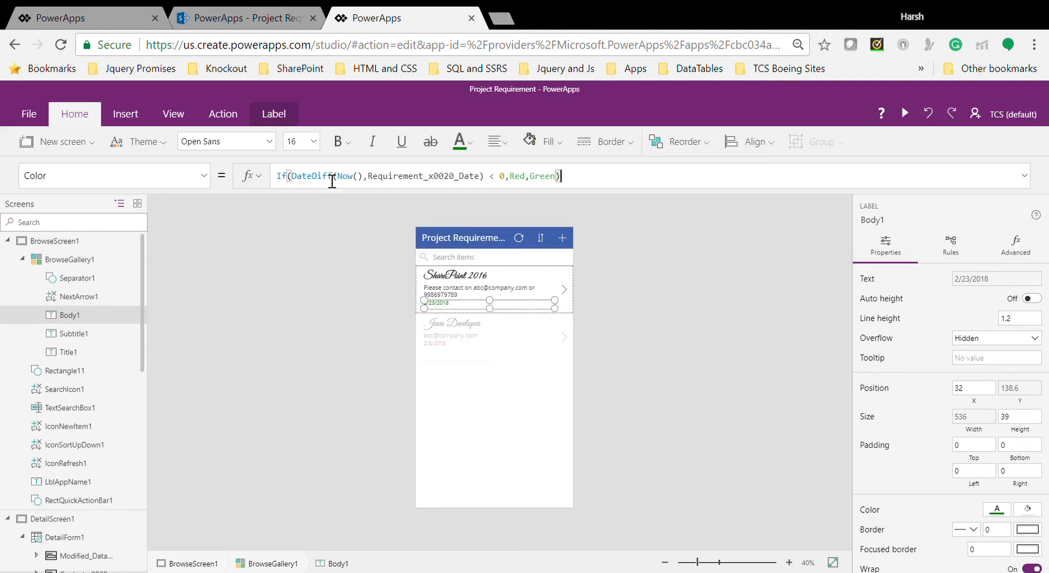
{"action": "left_click", "coordinate": [640, 335]}
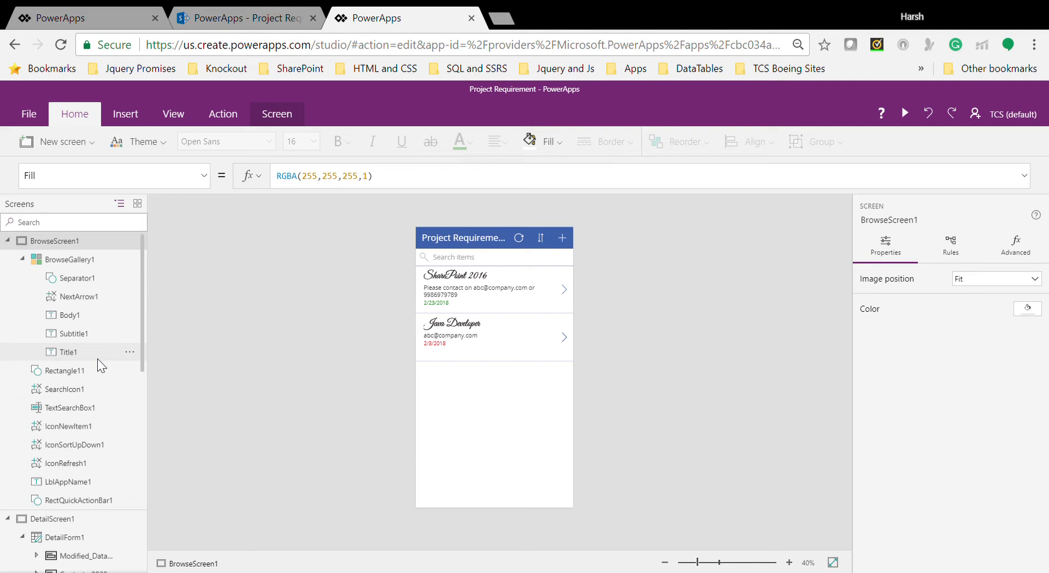
Examine the search box and BrowseGallery1's Items formula in an enlarged formula bar, and preview the app
{"action": "left_click", "coordinate": [210, 185]}
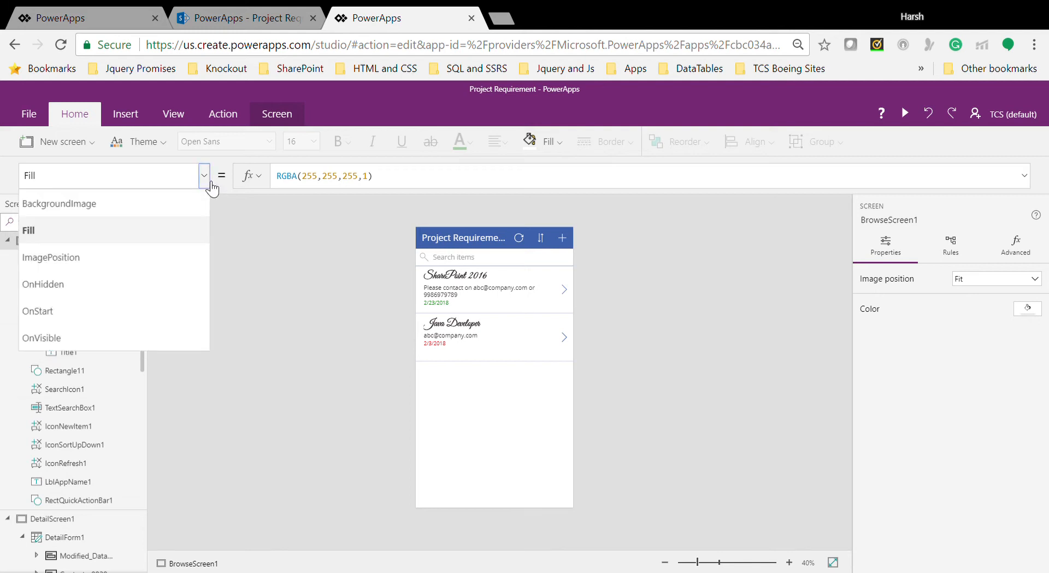
{"action": "left_click", "coordinate": [329, 366]}
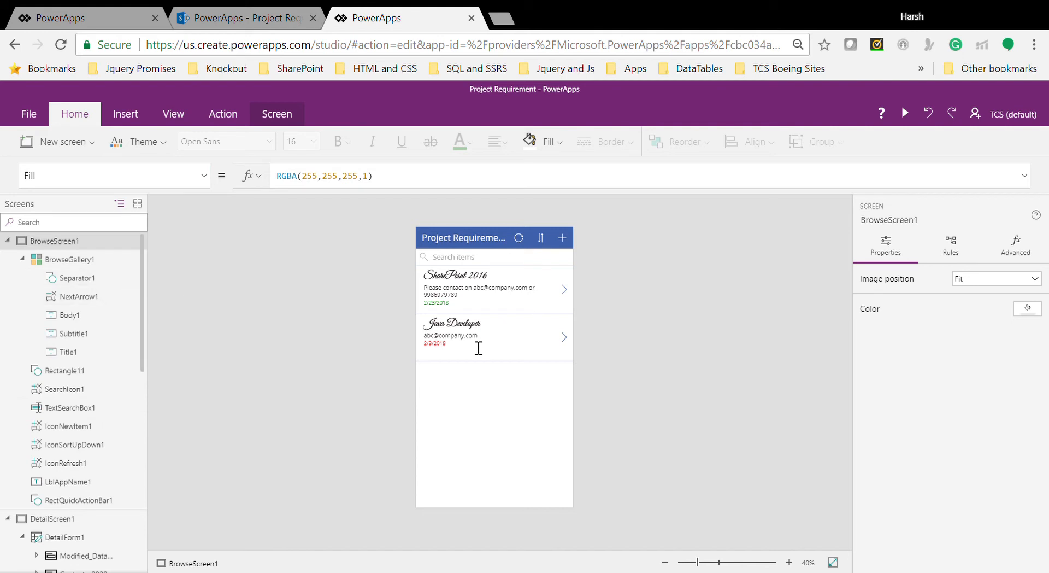
{"action": "left_click", "coordinate": [441, 352]}
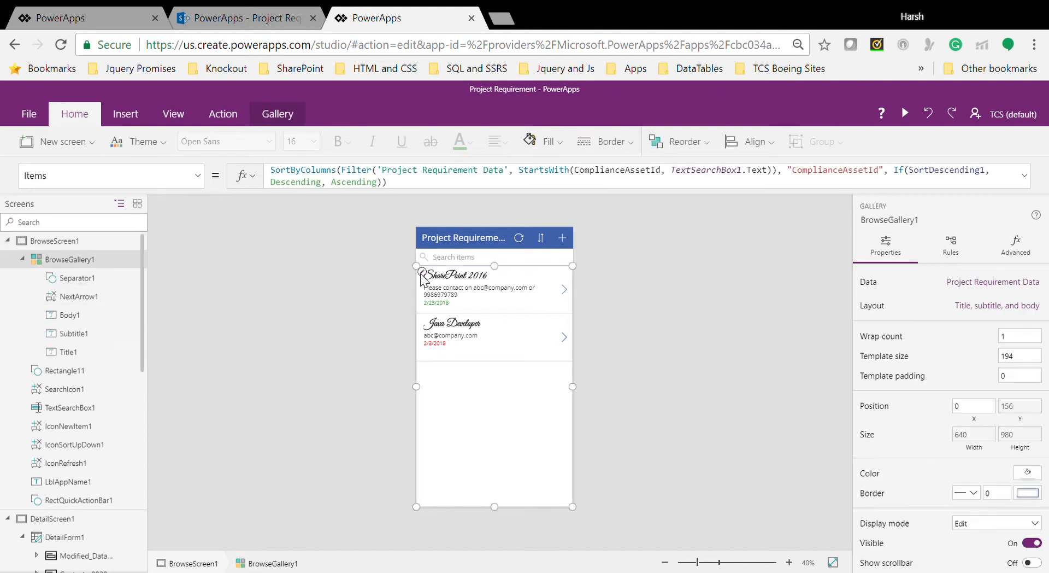
{"action": "left_click", "coordinate": [471, 261]}
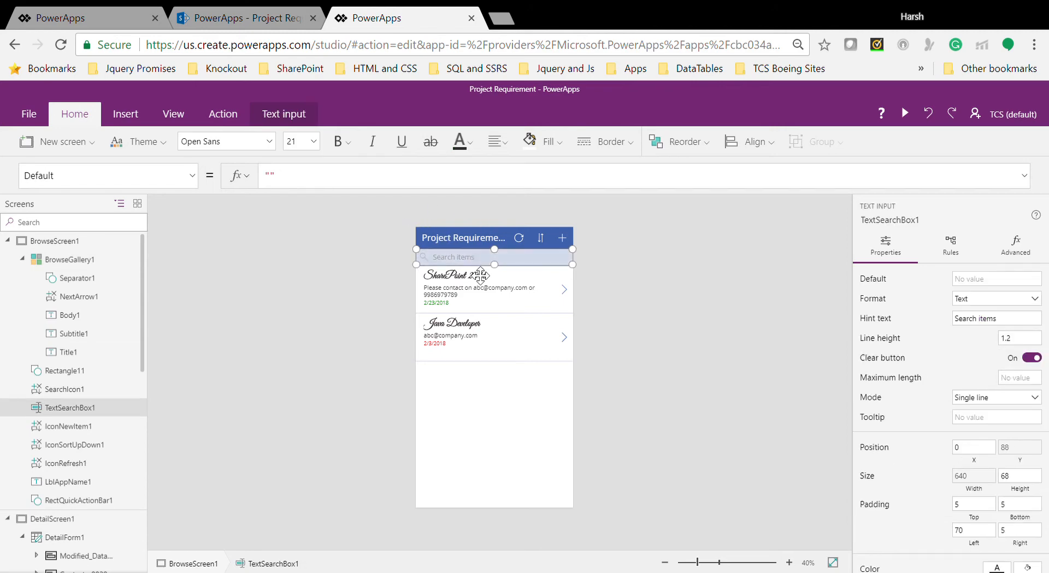
{"action": "left_click", "coordinate": [568, 379]}
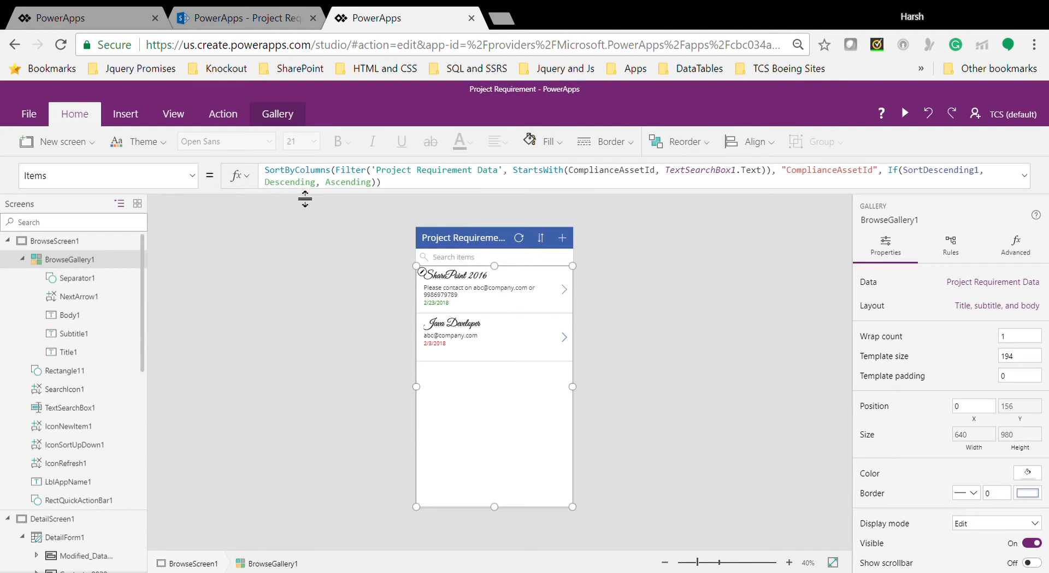
{"action": "left_click_drag", "start_coordinate": [305, 200], "coordinate": [305, 225]}
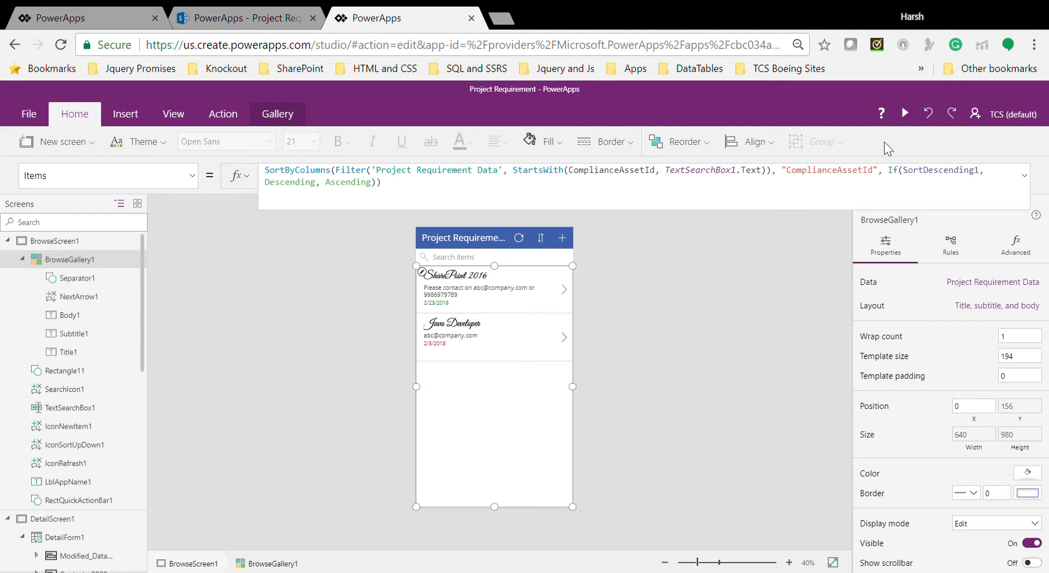
{"action": "left_click", "coordinate": [905, 112]}
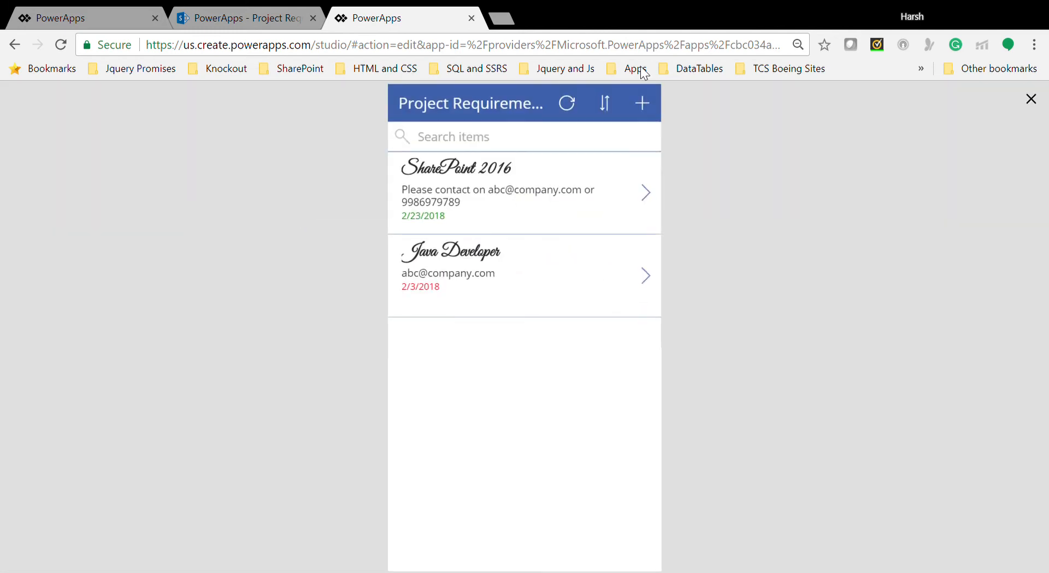
Test the gallery search in the app preview with partial entries of "sharepoint", and return to the editor
{"action": "left_click", "coordinate": [450, 137]}
{"action": "left_click", "coordinate": [456, 143]}
{"action": "type", "text": "share"}
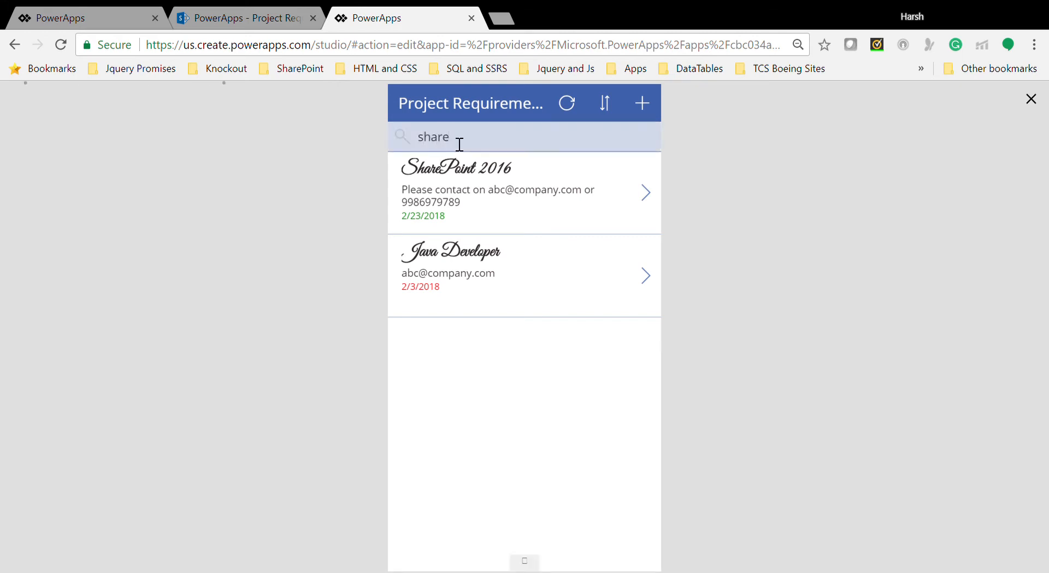
{"action": "type", "text": "poin"}
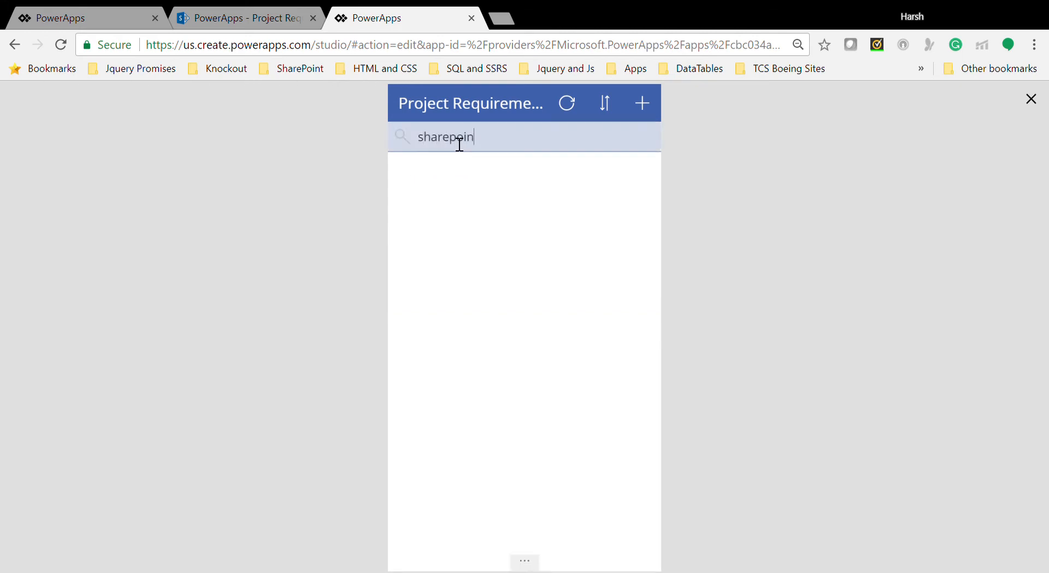
{"action": "key", "text": "BackSpace"}
{"action": "key", "text": "BackSpace"}
{"action": "key", "text": "BackSpace"}
{"action": "key", "text": "BackSpace"}
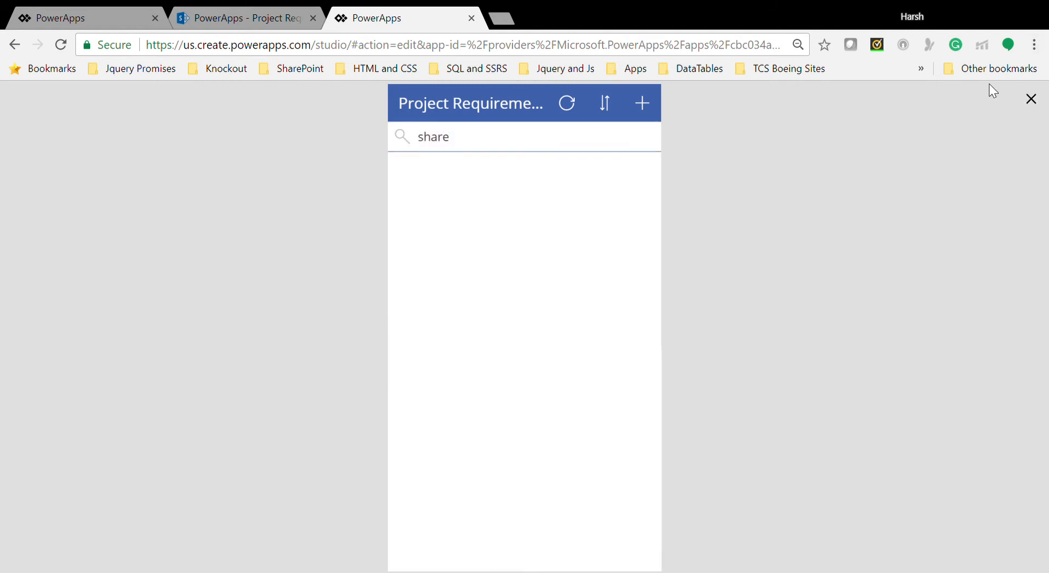
{"action": "type", "text": "po"}
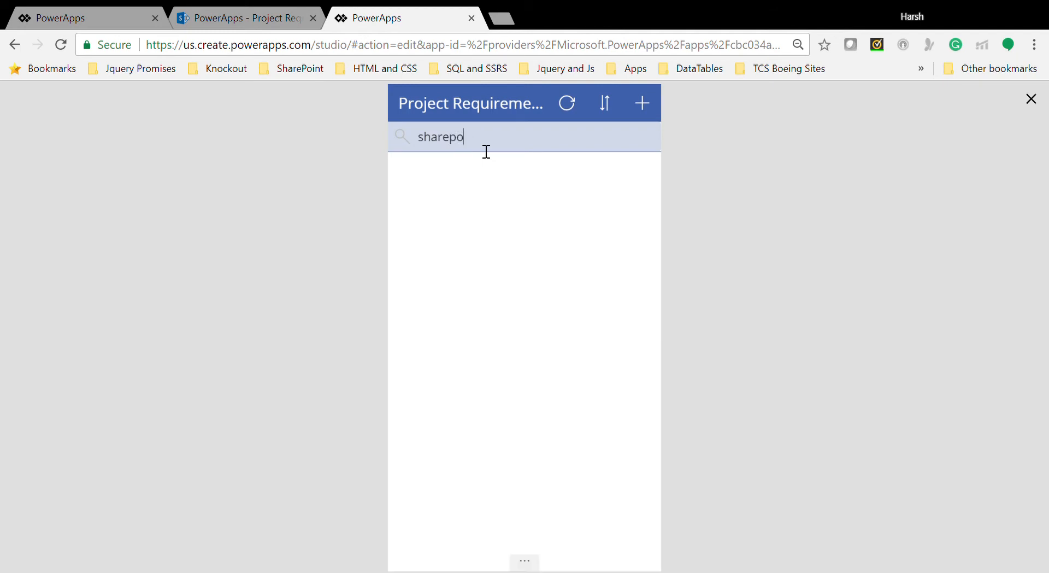
{"action": "left_click", "coordinate": [1031, 99]}
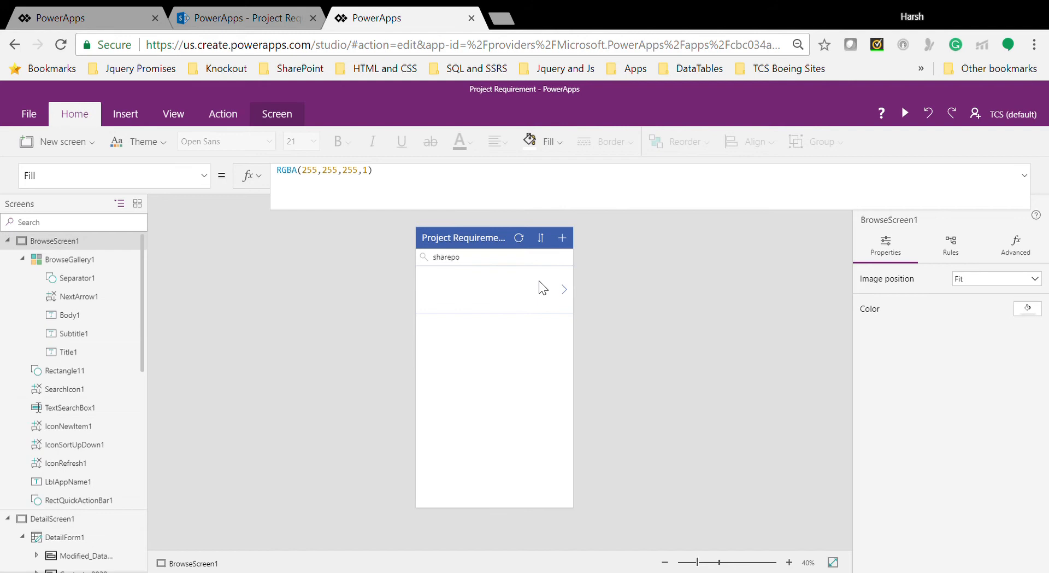
Change the StartsWith column in BrowseGallery1's Items formula from ComplianceAssetId to Title
{"action": "left_click", "coordinate": [490, 258]}
{"action": "left_click", "coordinate": [562, 349]}
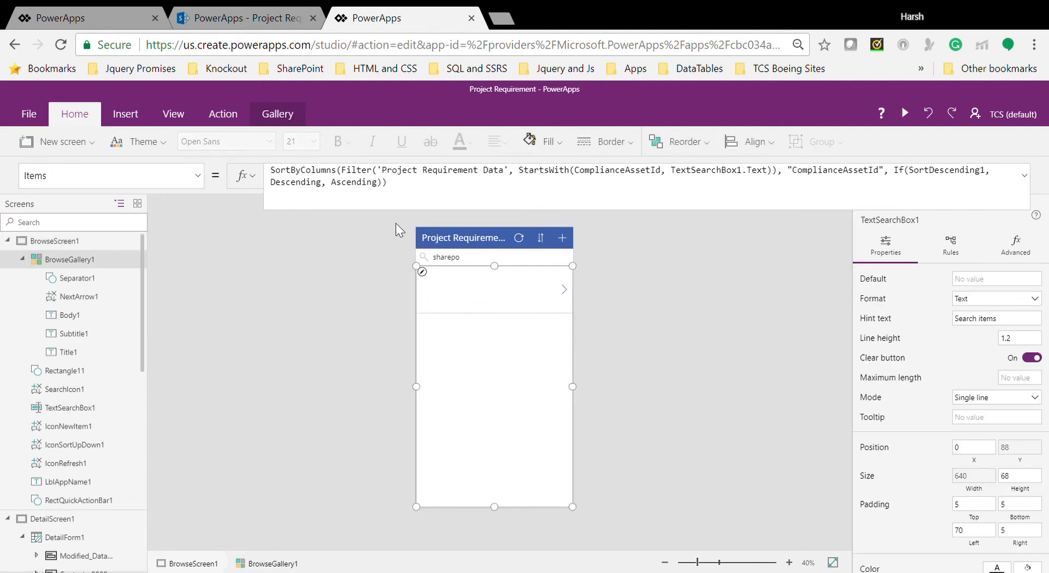
{"action": "double_click", "coordinate": [606, 182]}
{"action": "type", "text": "Tit"}
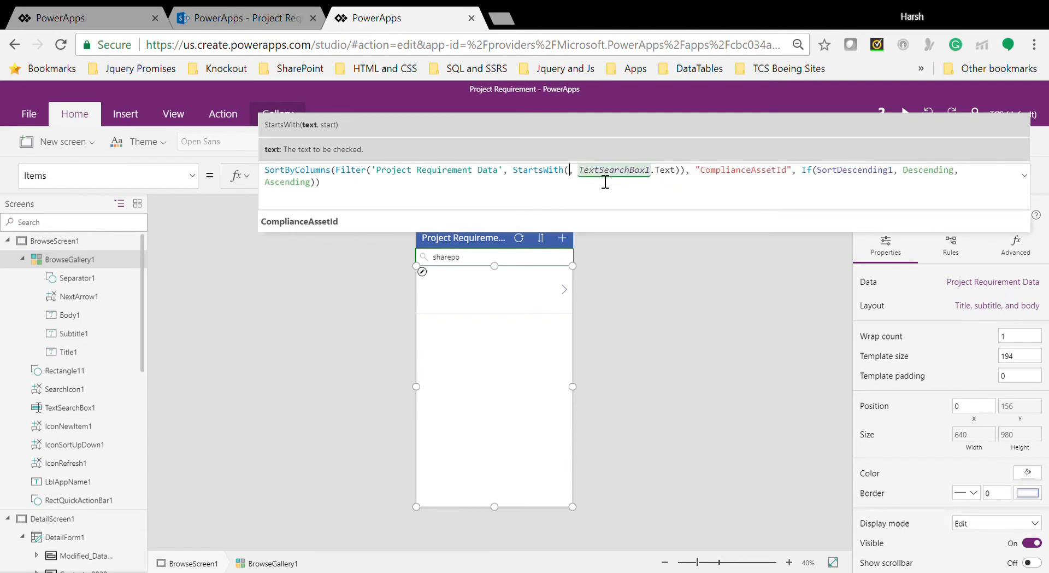
{"action": "type", "text": "le"}
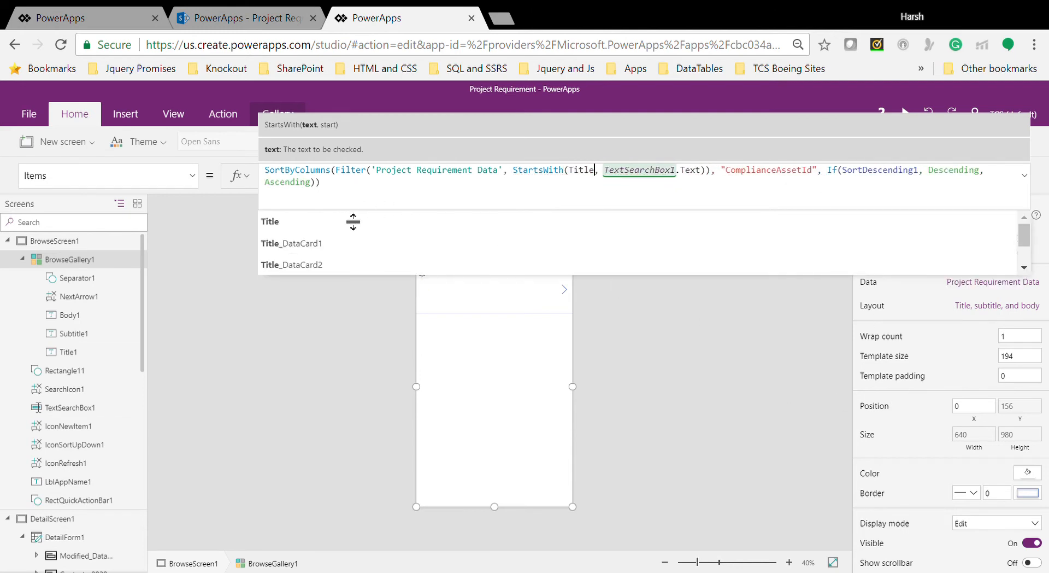
{"action": "left_click", "coordinate": [346, 220]}
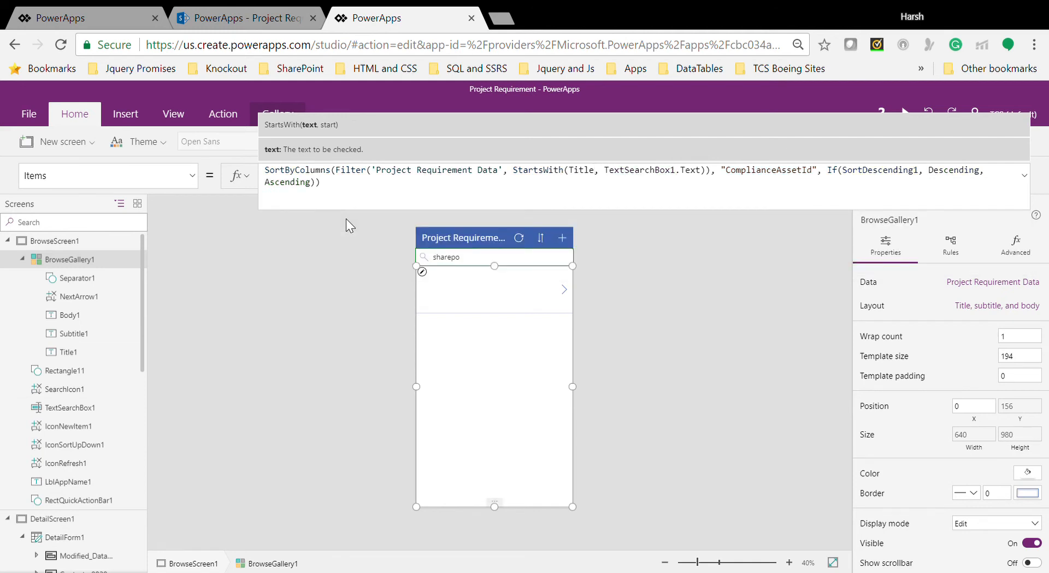
Preview the app to test the title search, shortening and clearing "sharepo" and searching for "JAva", and return to the editor
{"action": "left_click", "coordinate": [906, 112]}
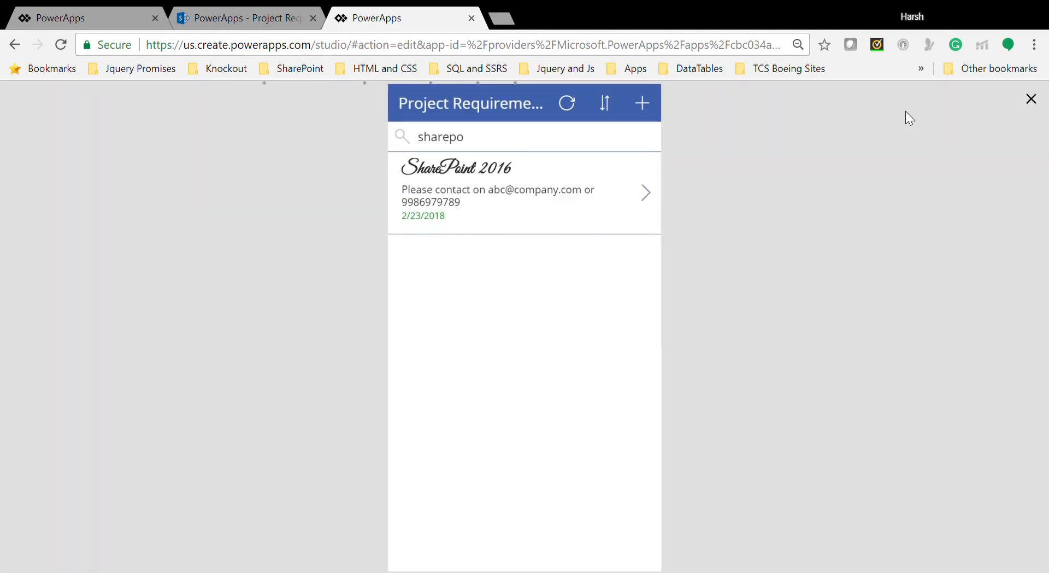
{"action": "left_click", "coordinate": [489, 146]}
{"action": "key", "text": "BackSpace"}
{"action": "key", "text": "BackSpace"}
{"action": "key", "text": "BackSpace"}
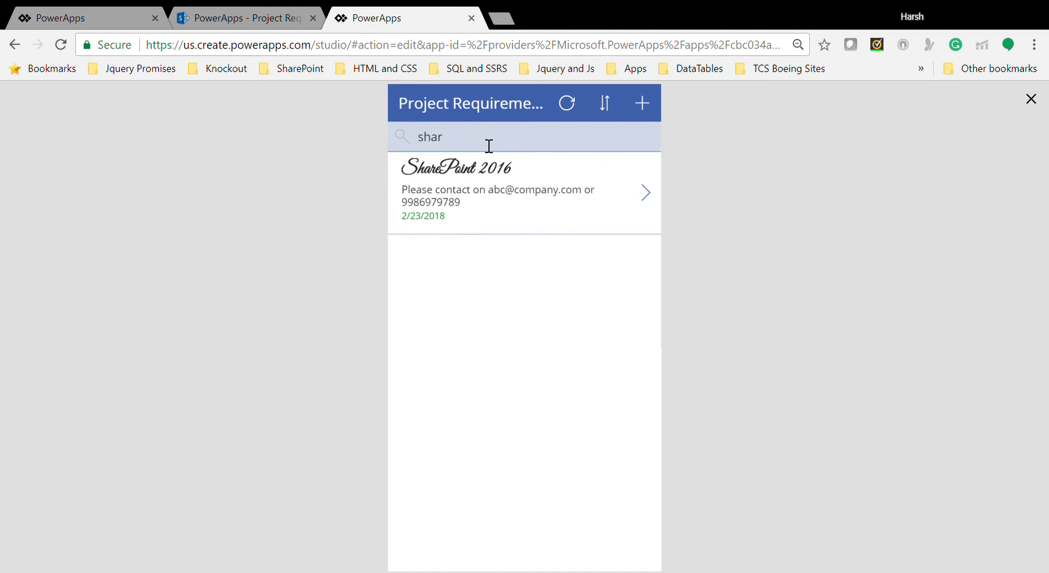
{"action": "key", "text": "BackSpace"}
{"action": "key", "text": "BackSpace"}
{"action": "key", "text": "BackSpace"}
{"action": "key", "text": "BackSpace"}
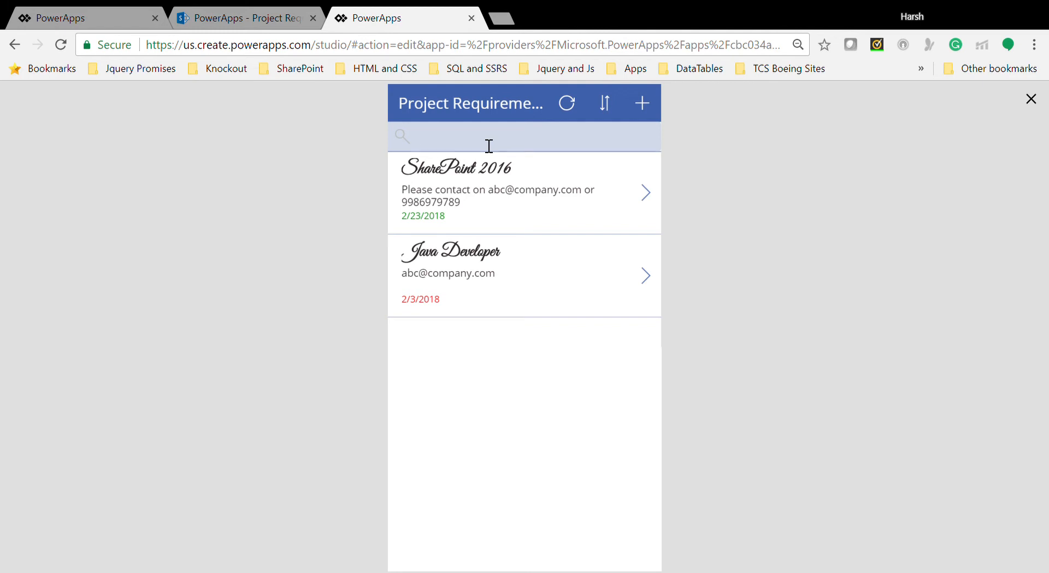
{"action": "type", "text": "JAva"}
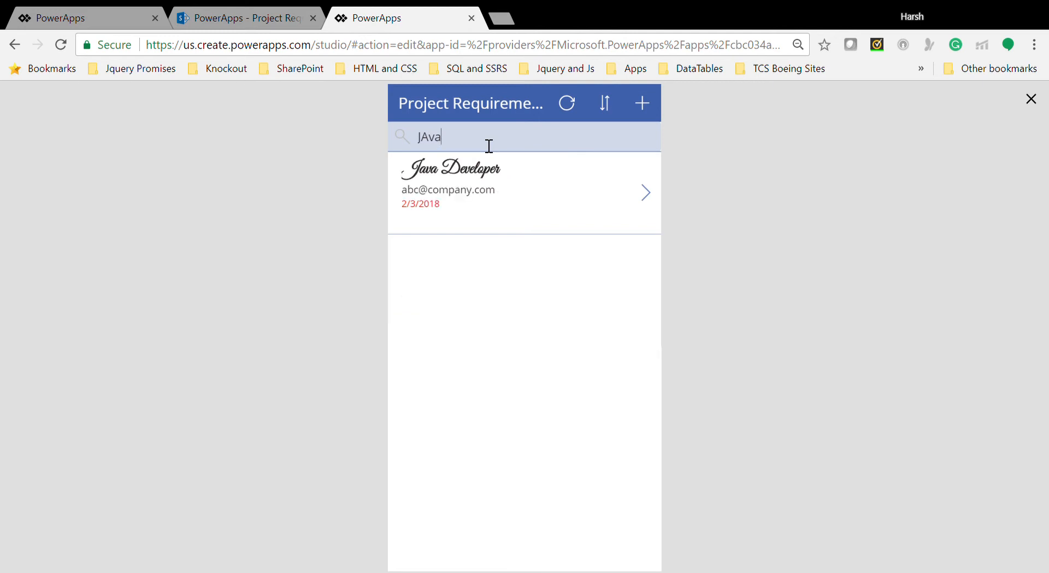
{"action": "key", "text": "Escape"}
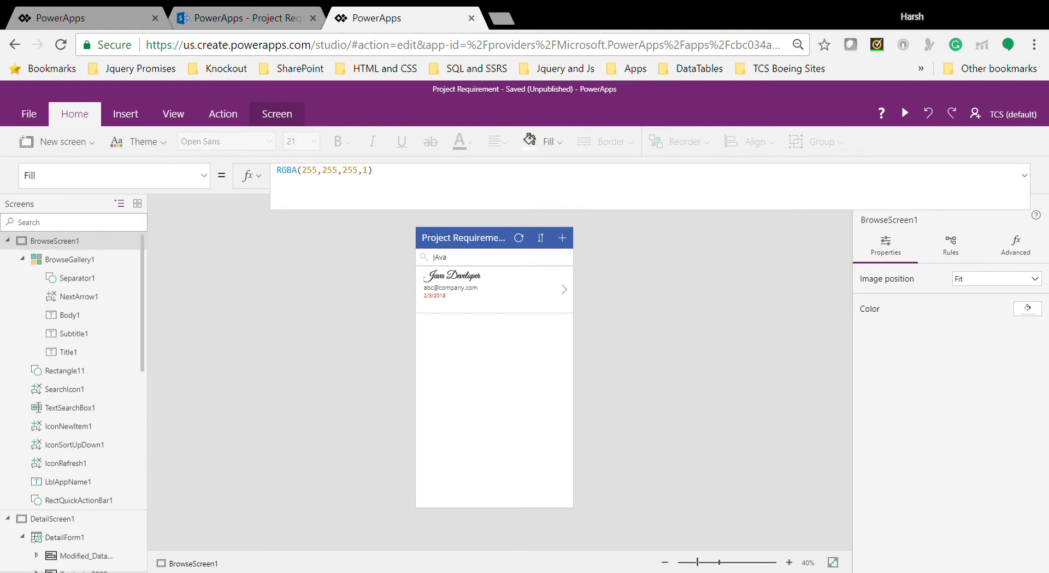
Clear the search text from TextSearchBox1 and reselect BrowseGallery1
{"action": "left_click", "coordinate": [474, 257]}
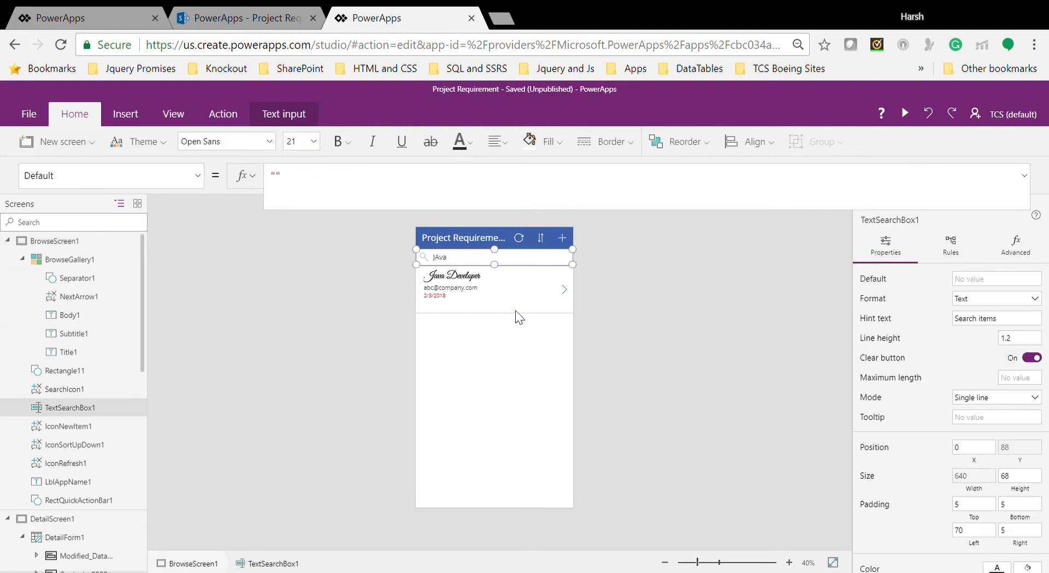
{"action": "left_click", "coordinate": [557, 341]}
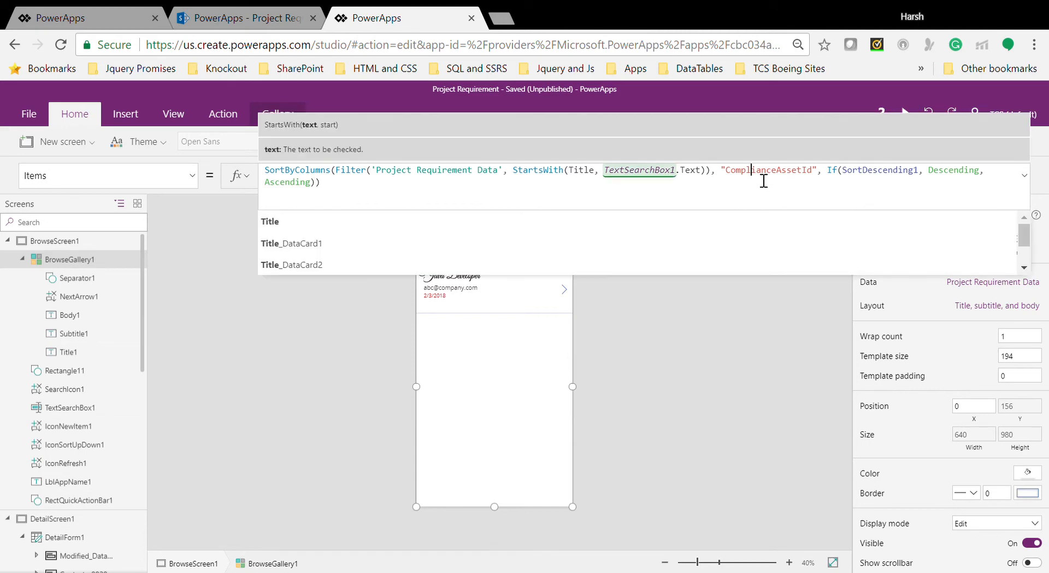
{"action": "double_click", "coordinate": [756, 173]}
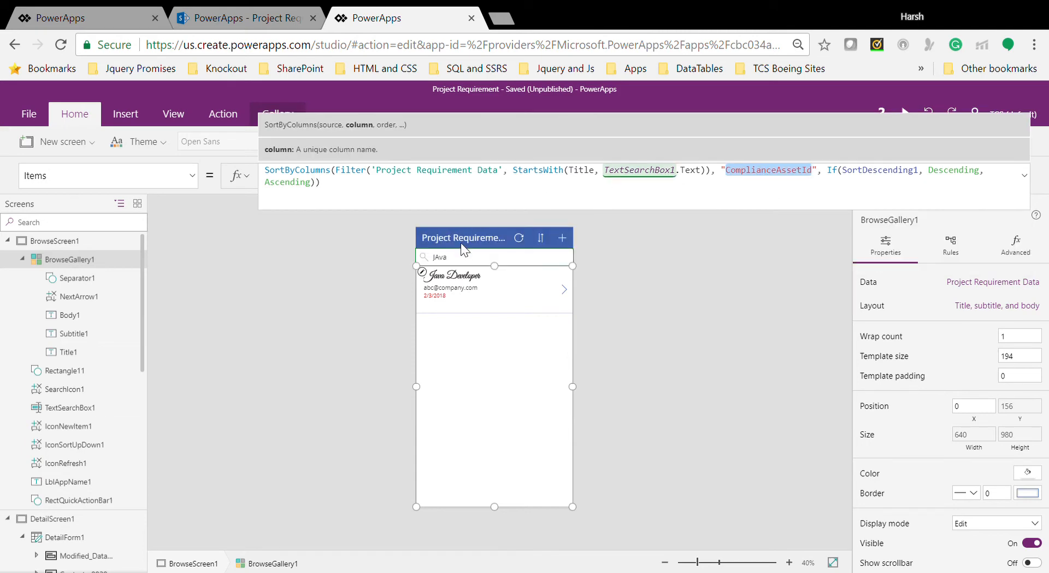
{"action": "left_click", "coordinate": [470, 259]}
{"action": "left_click", "coordinate": [467, 262]}
{"action": "key", "text": "ctrl+a"}
{"action": "key", "text": "BackSpace"}
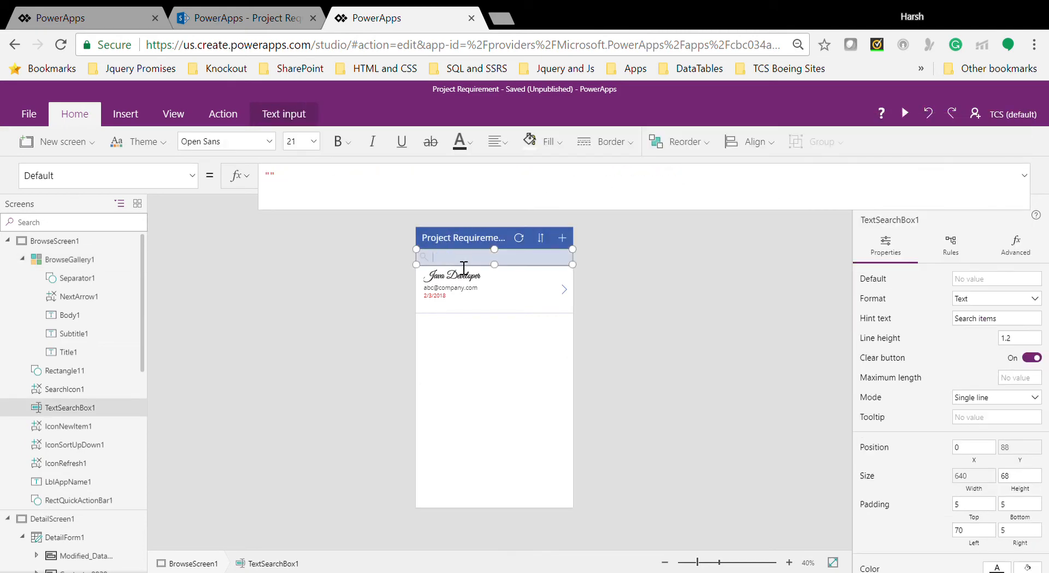
{"action": "left_click", "coordinate": [568, 425]}
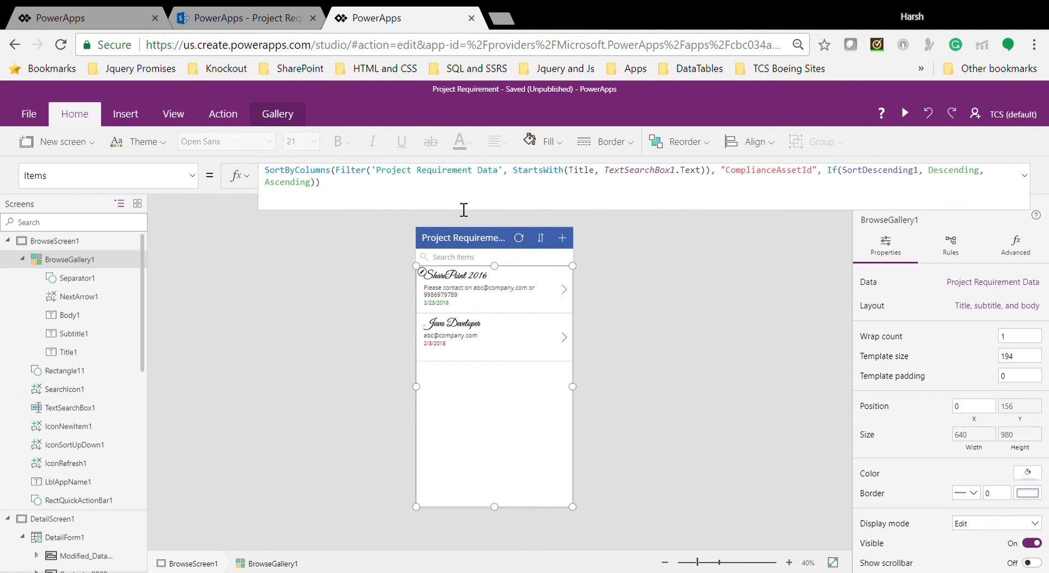
Replace the SortByColumns column in BrowseGallery1's Items formula with Requirement_x0020_Date, copied from Body1's Color formula
{"action": "double_click", "coordinate": [758, 185]}
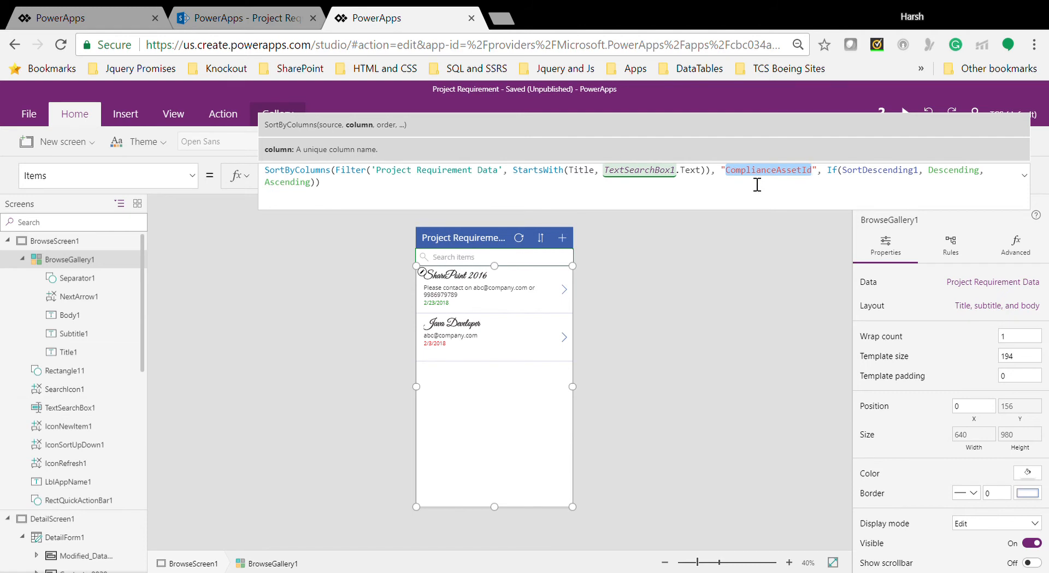
{"action": "type", "text": "Requi"}
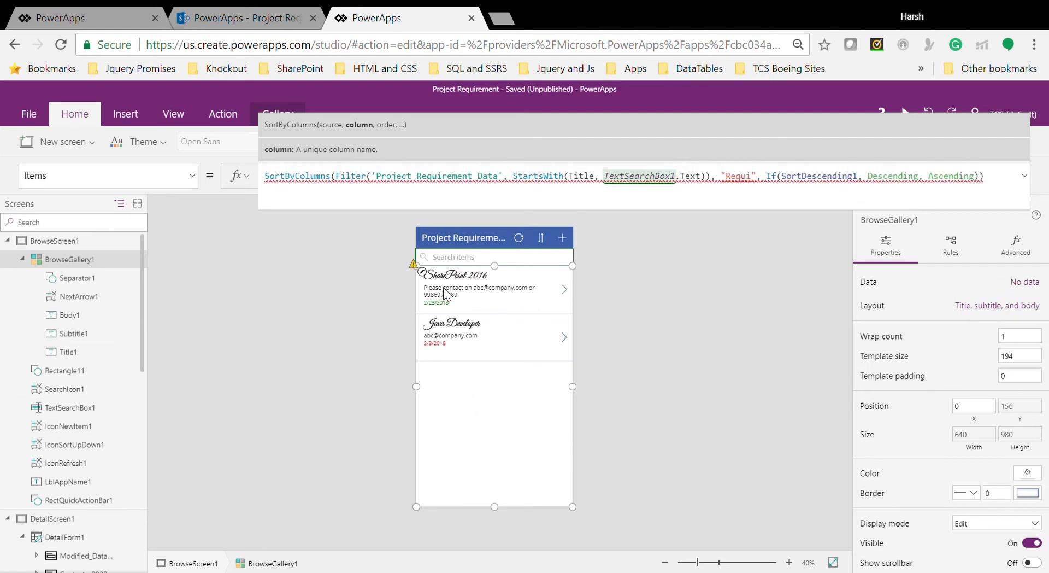
{"action": "left_click", "coordinate": [446, 305]}
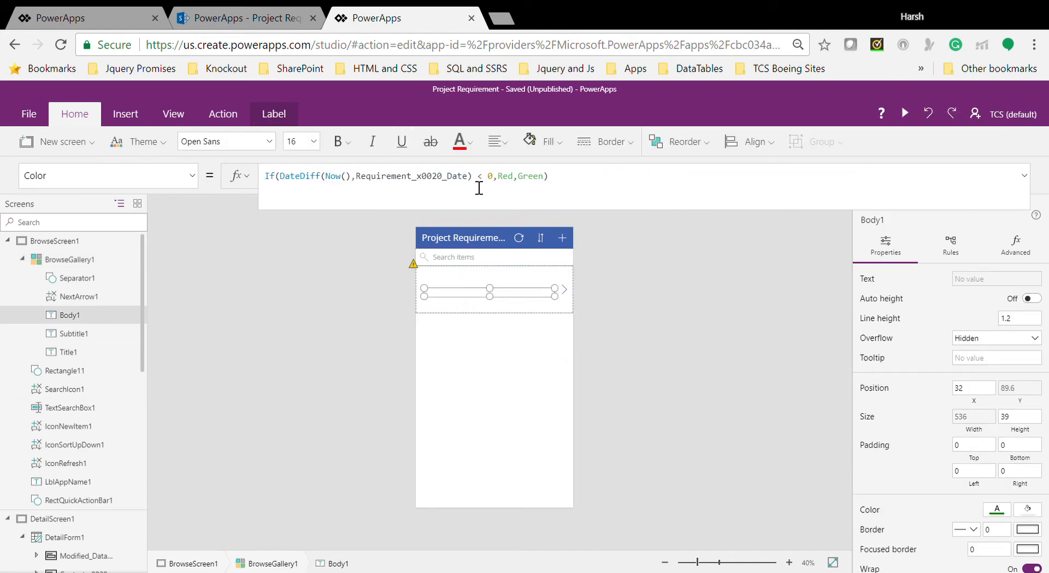
{"action": "left_click_drag", "start_coordinate": [474, 181], "coordinate": [365, 188]}
{"action": "key", "text": "ctrl+c"}
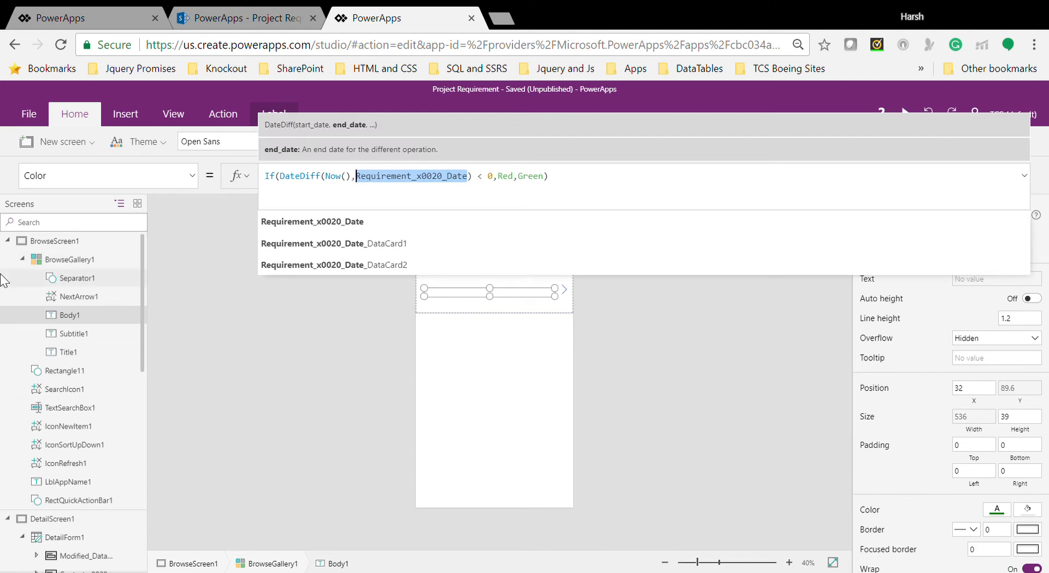
{"action": "left_click", "coordinate": [68, 261]}
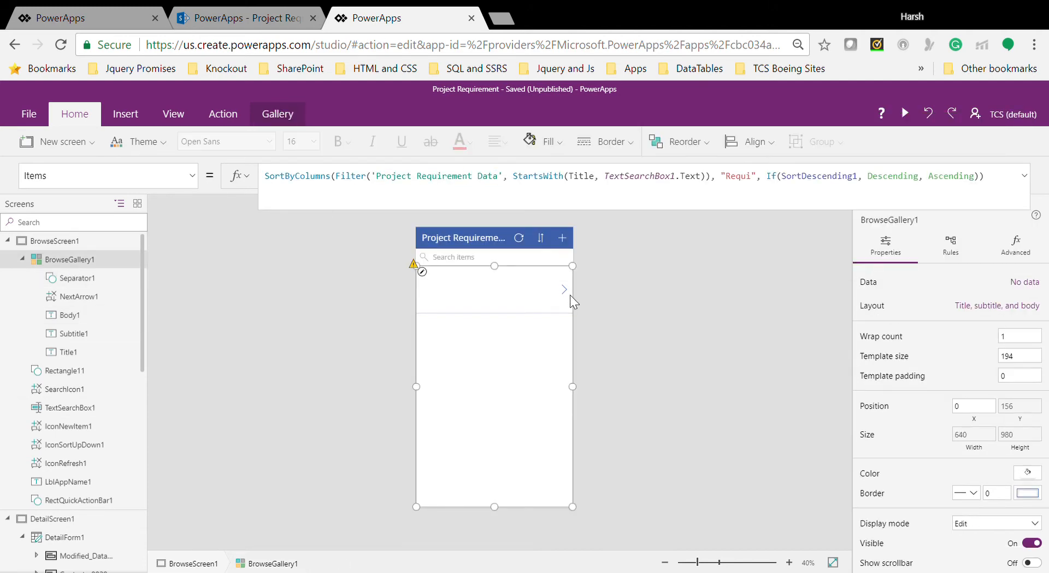
{"action": "double_click", "coordinate": [743, 176]}
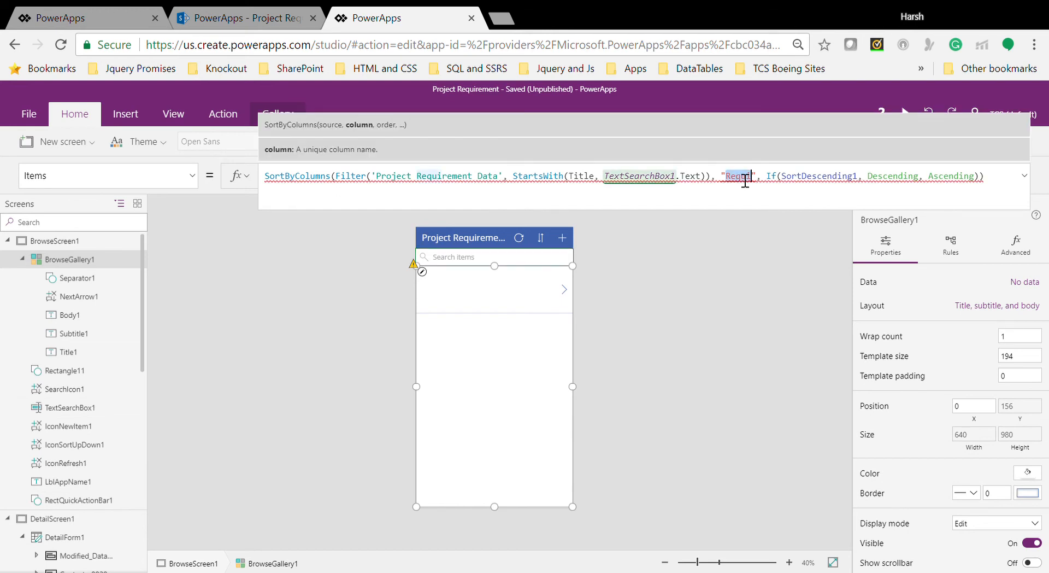
{"action": "key", "text": "ctrl+v"}
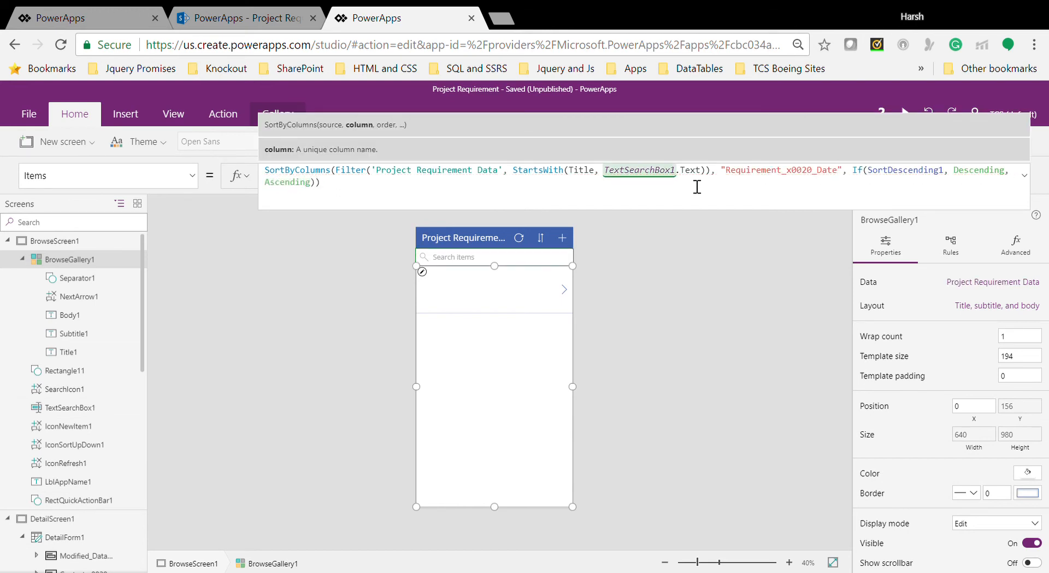
{"action": "left_click", "coordinate": [743, 314]}
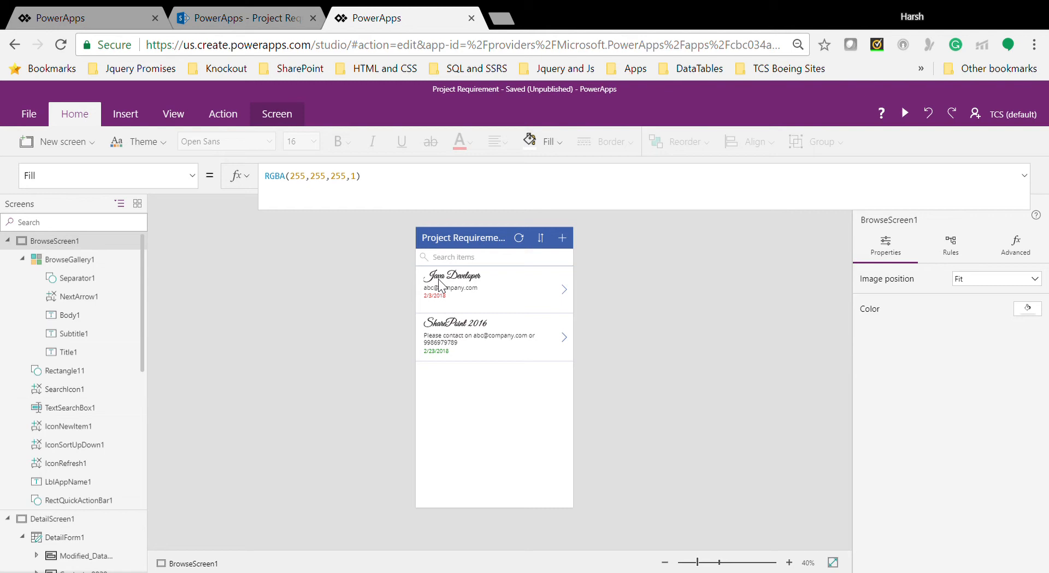
Insert a label on BrowseScreen1, resize it to about 176 by 62, and place it over the first gallery item
{"action": "left_click", "coordinate": [122, 115]}
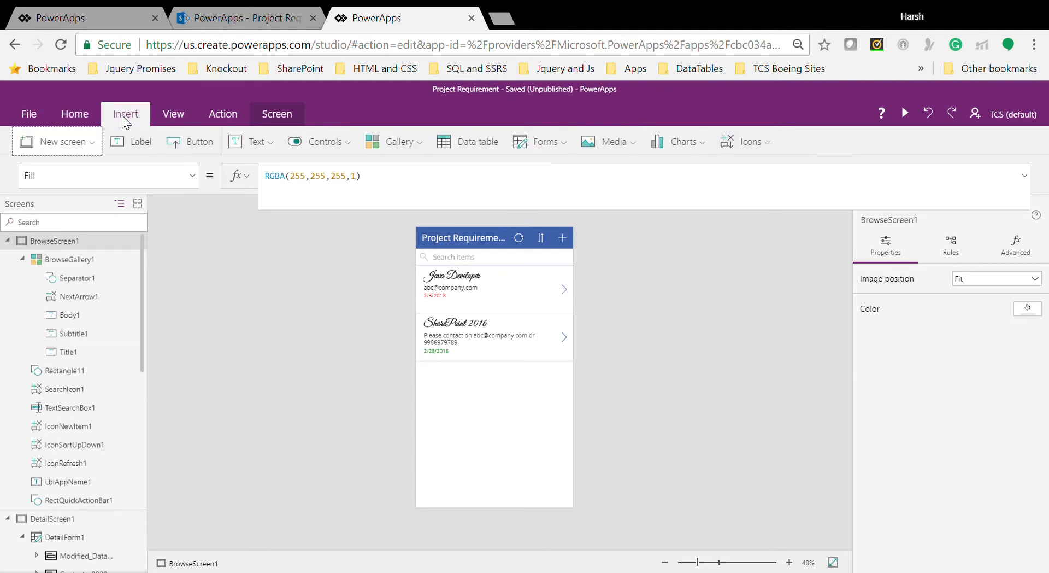
{"action": "left_click", "coordinate": [136, 143]}
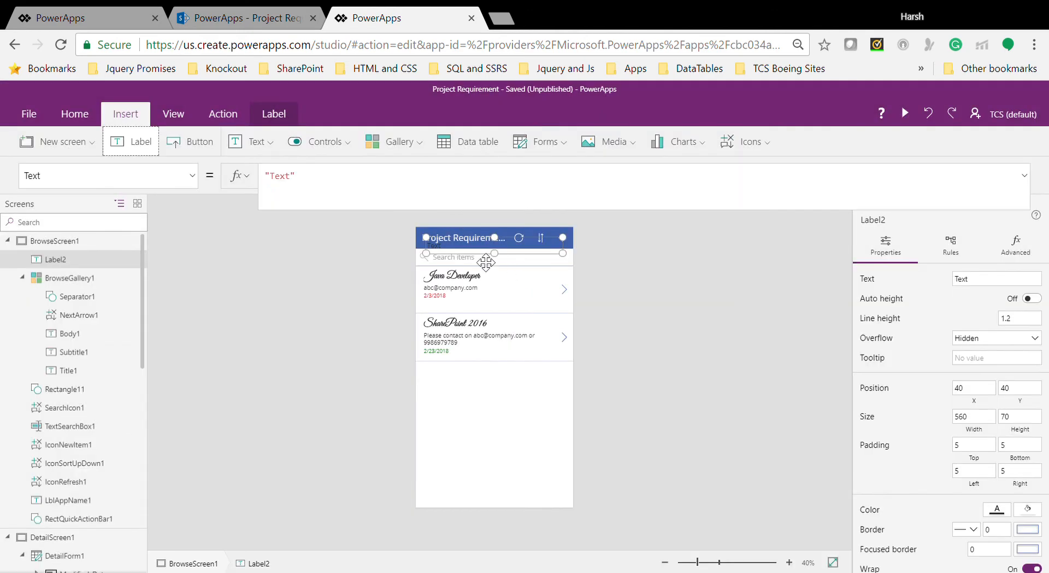
{"action": "left_click_drag", "start_coordinate": [486, 263], "coordinate": [520, 299]}
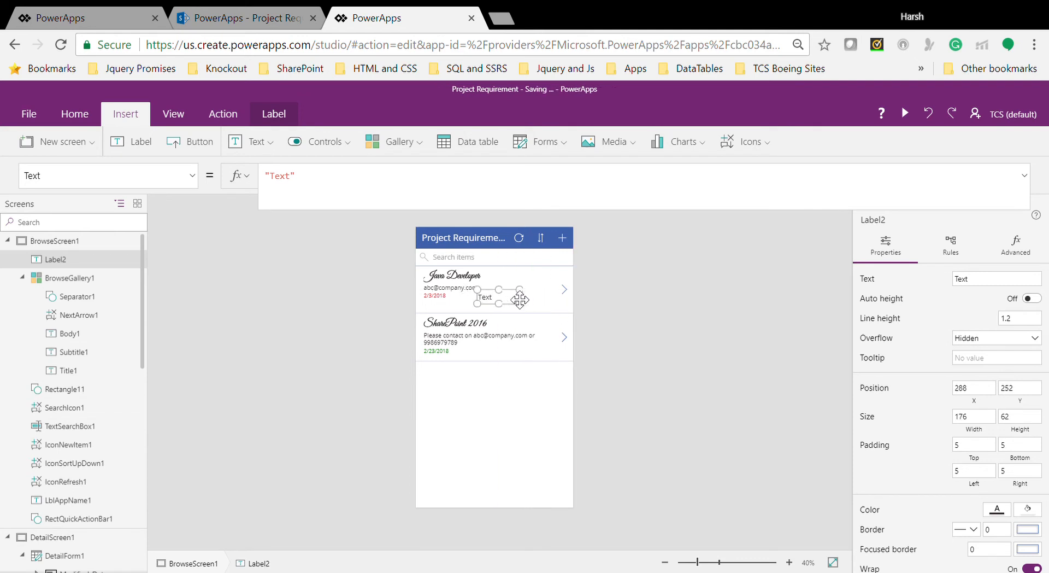
Insert a circle shape over the first gallery item before its arrow, and place Label2 on it at about 100 by 57
{"action": "left_click", "coordinate": [768, 143]}
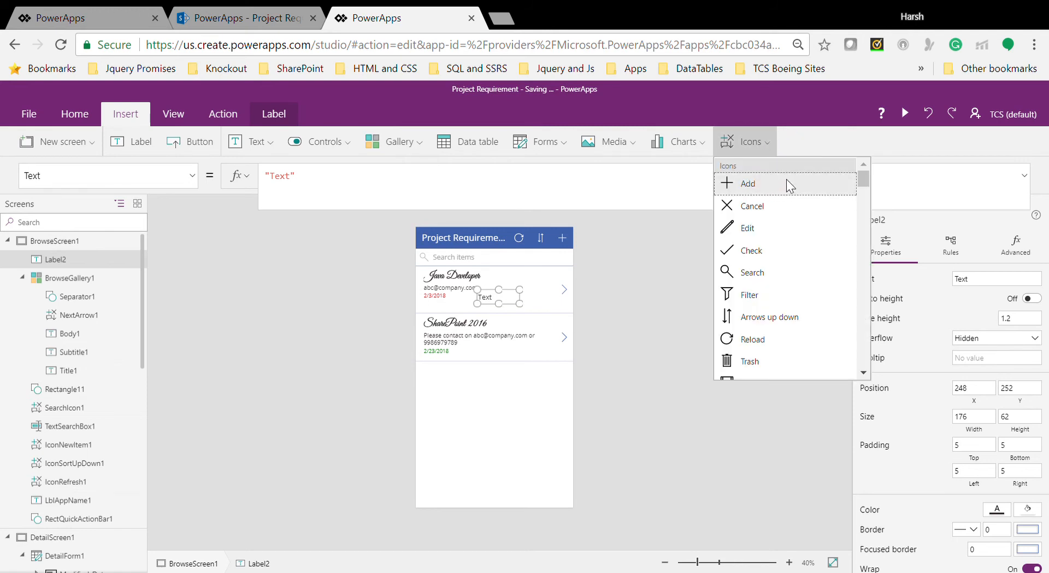
{"action": "left_click_drag", "start_coordinate": [864, 178], "coordinate": [877, 349]}
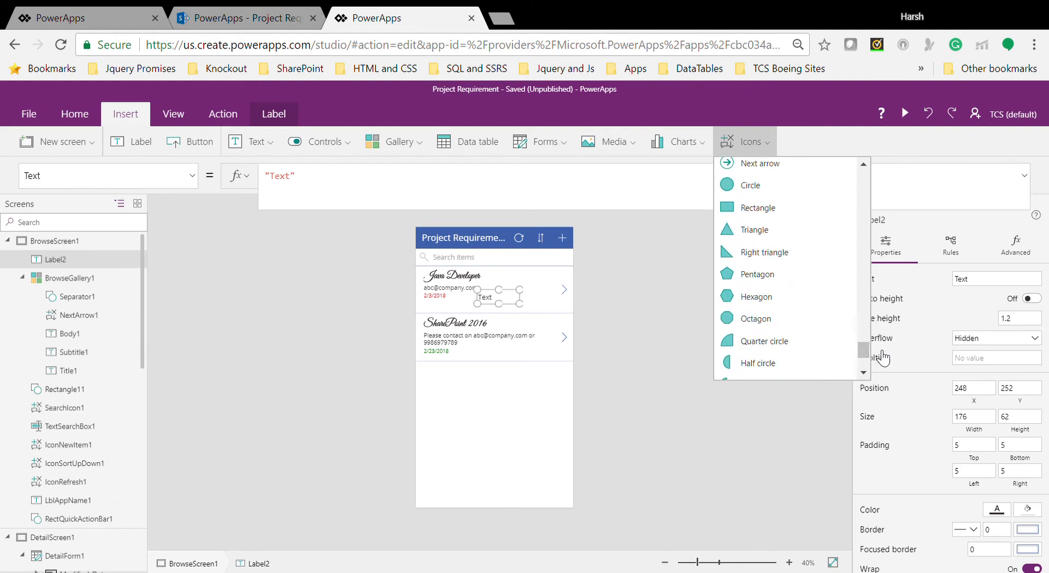
{"action": "left_click", "coordinate": [764, 191]}
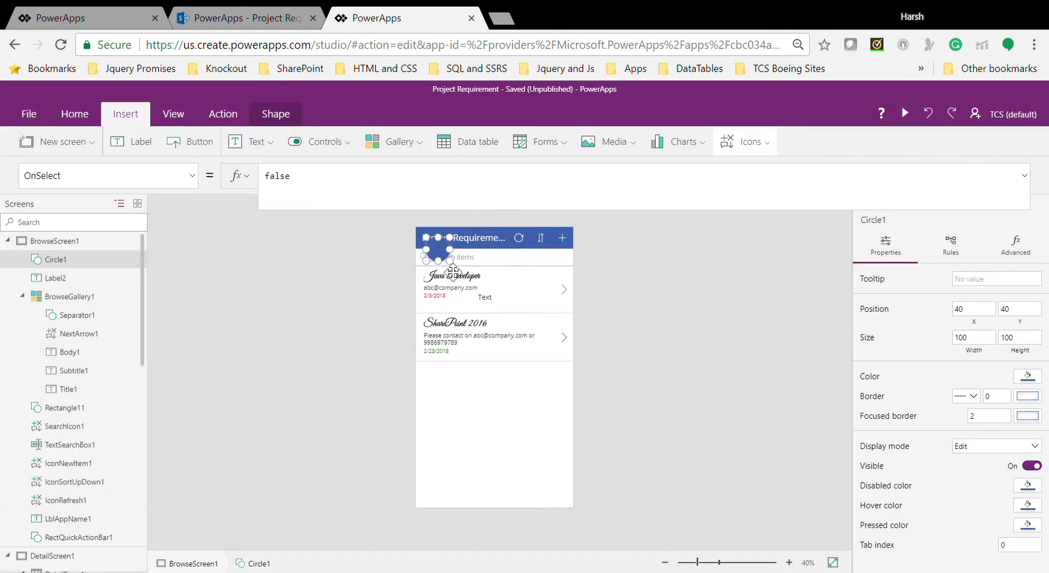
{"action": "left_click_drag", "start_coordinate": [444, 265], "coordinate": [550, 304]}
{"action": "left_click", "coordinate": [484, 299]}
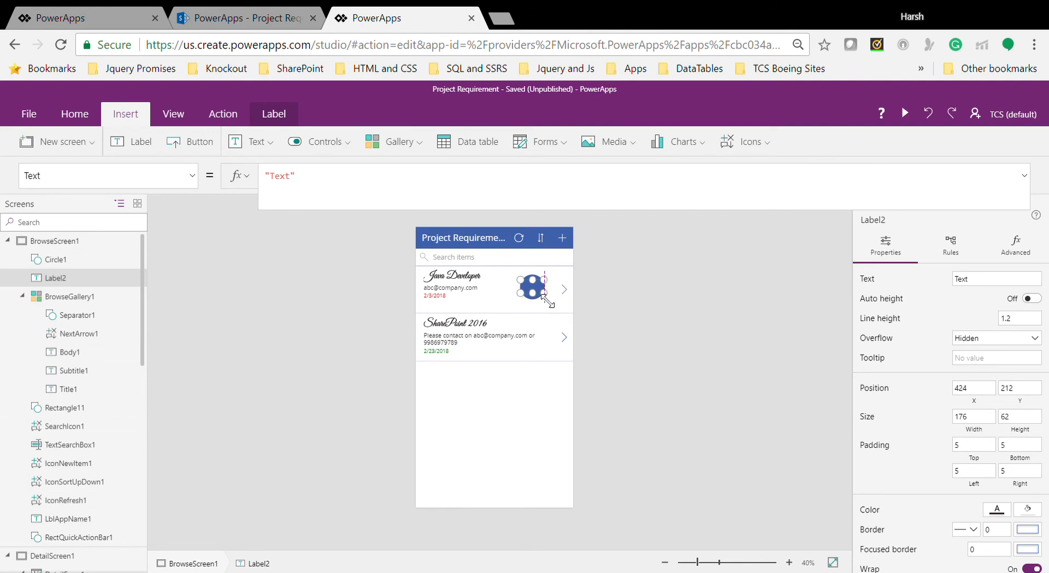
{"action": "left_click", "coordinate": [444, 286]}
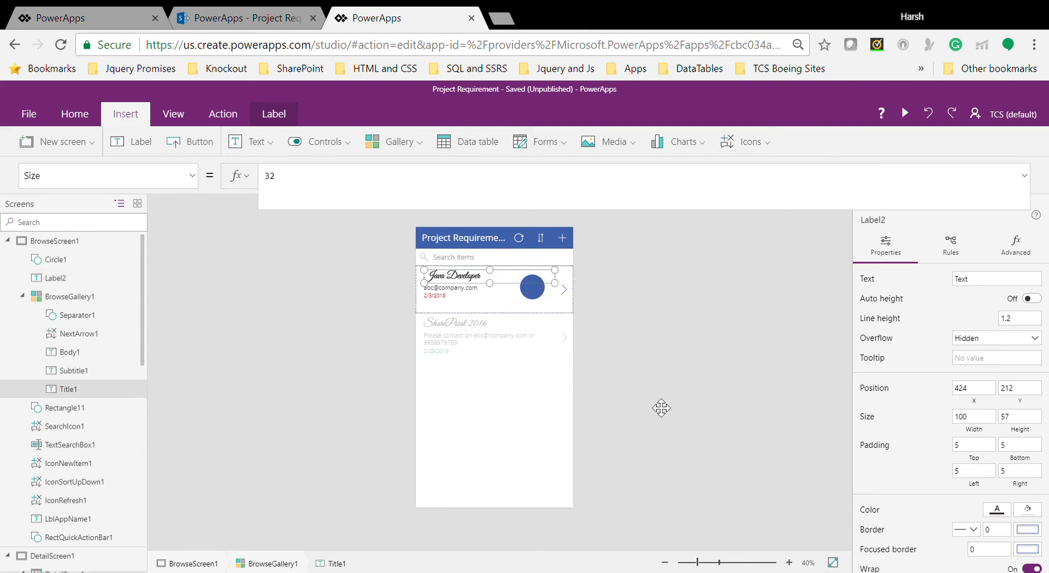
Delete the circle and Label2 that sit directly on BrowseScreen1, outside the gallery
{"action": "left_click", "coordinate": [567, 422]}
{"action": "left_click", "coordinate": [555, 405]}
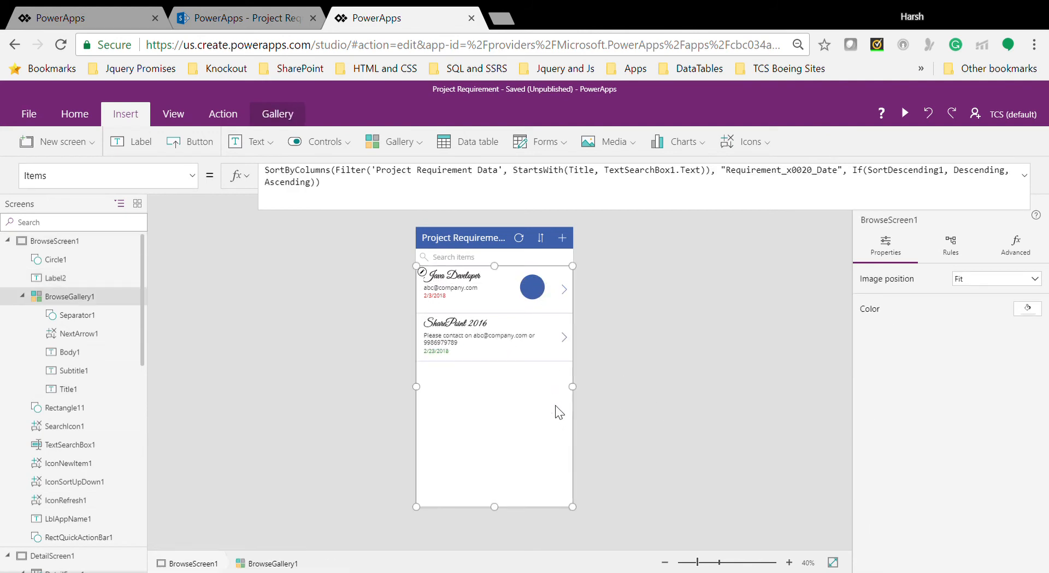
{"action": "left_click", "coordinate": [527, 293]}
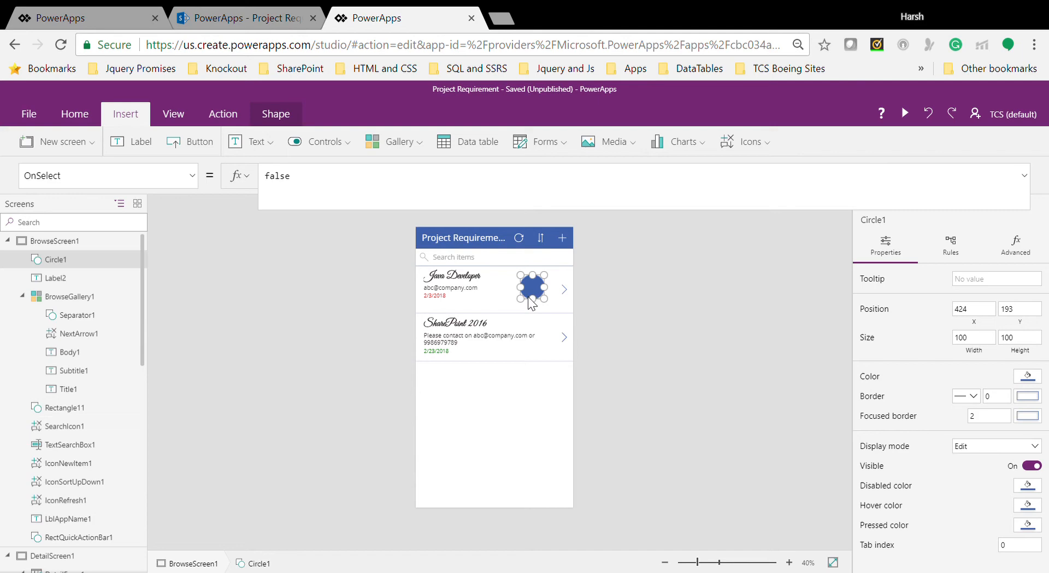
{"action": "key", "text": "Delete"}
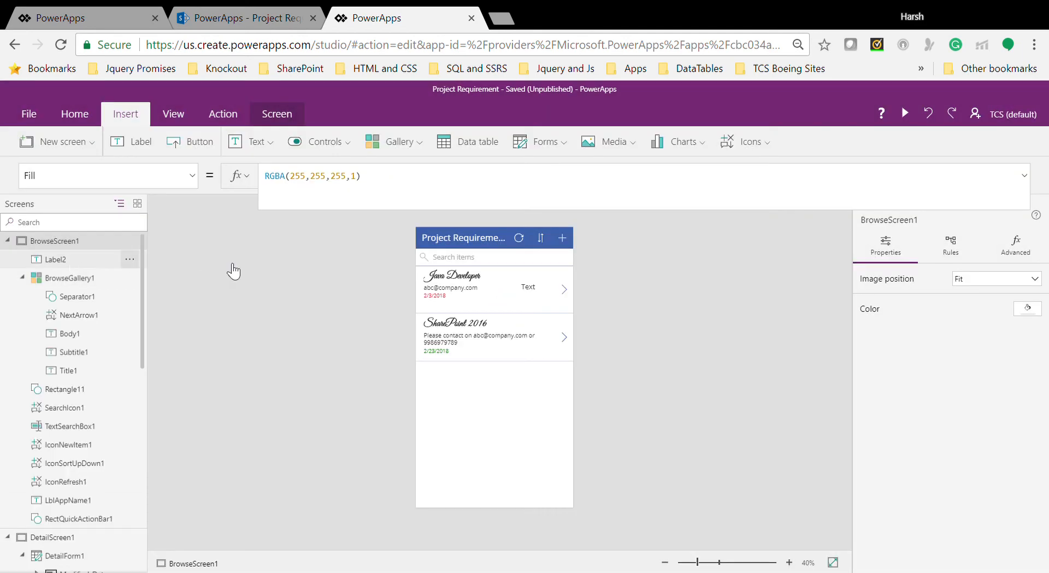
{"action": "left_click", "coordinate": [84, 258]}
{"action": "left_click", "coordinate": [137, 265]}
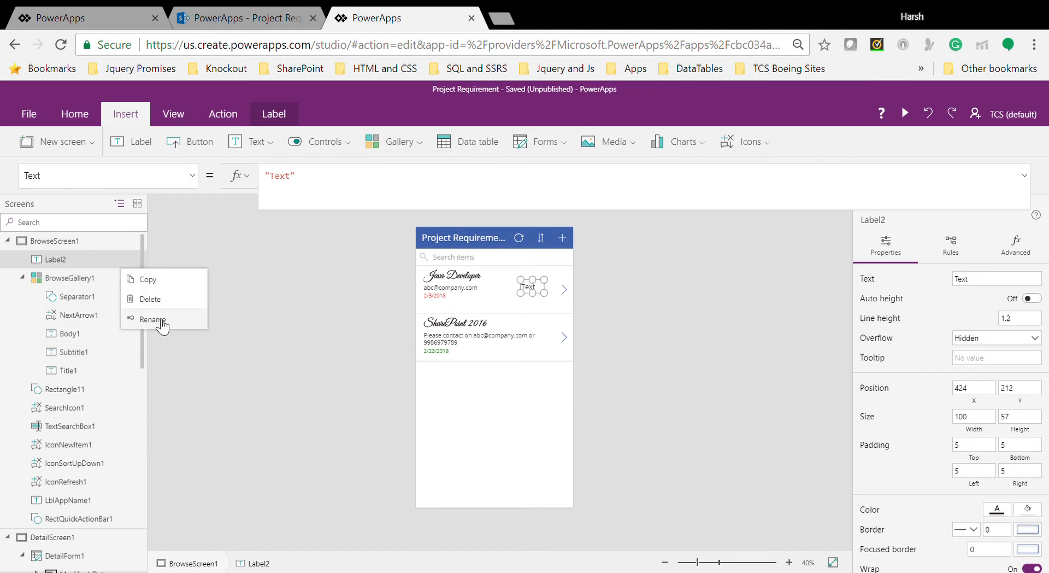
{"action": "left_click", "coordinate": [156, 302]}
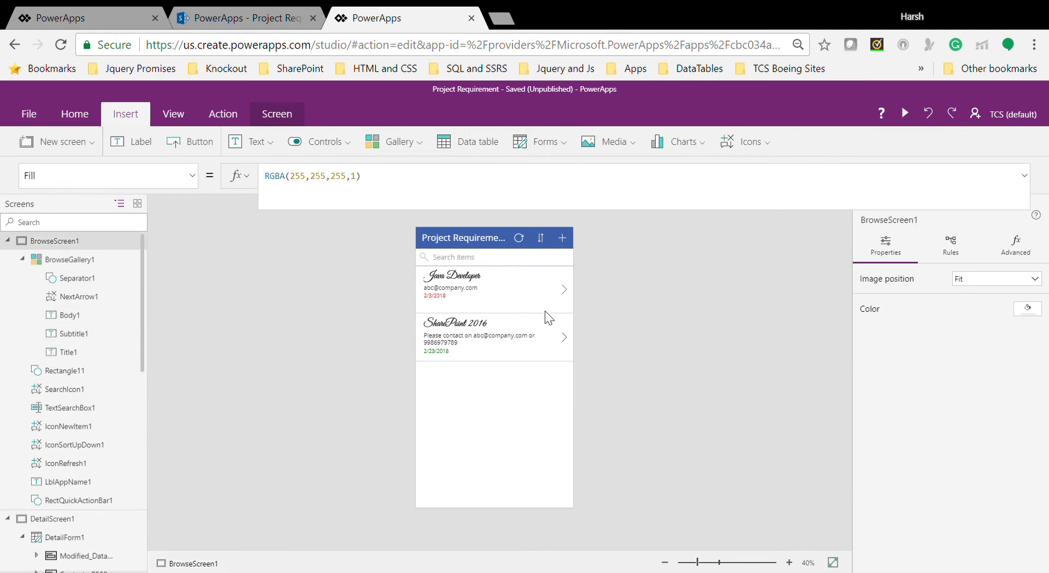
Insert a circle and a label into BrowseGallery1's item template, and move the circle before the arrow at about X 455, Y 45
{"action": "left_click", "coordinate": [527, 305]}
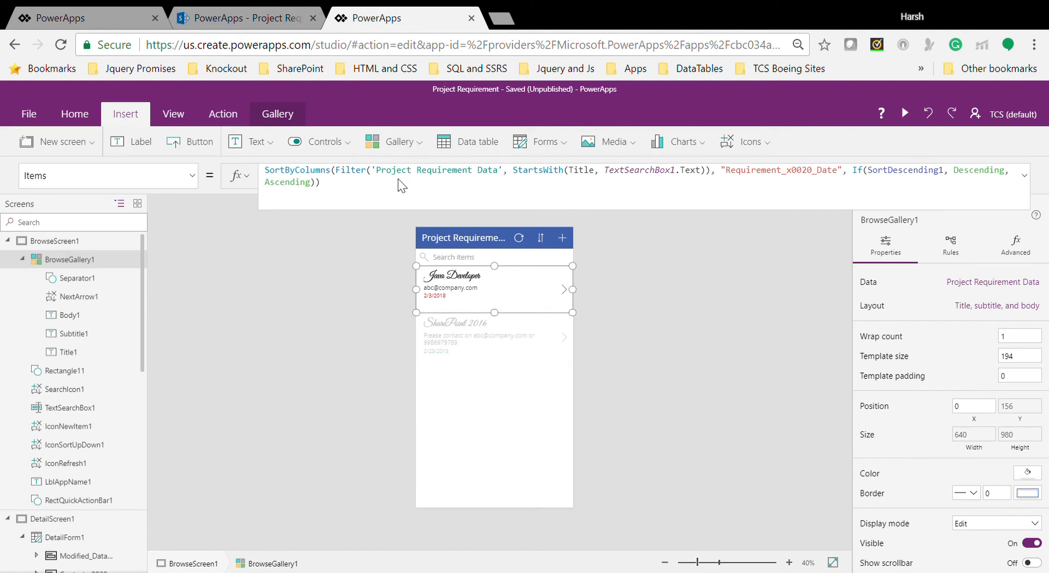
{"action": "left_click", "coordinate": [759, 148]}
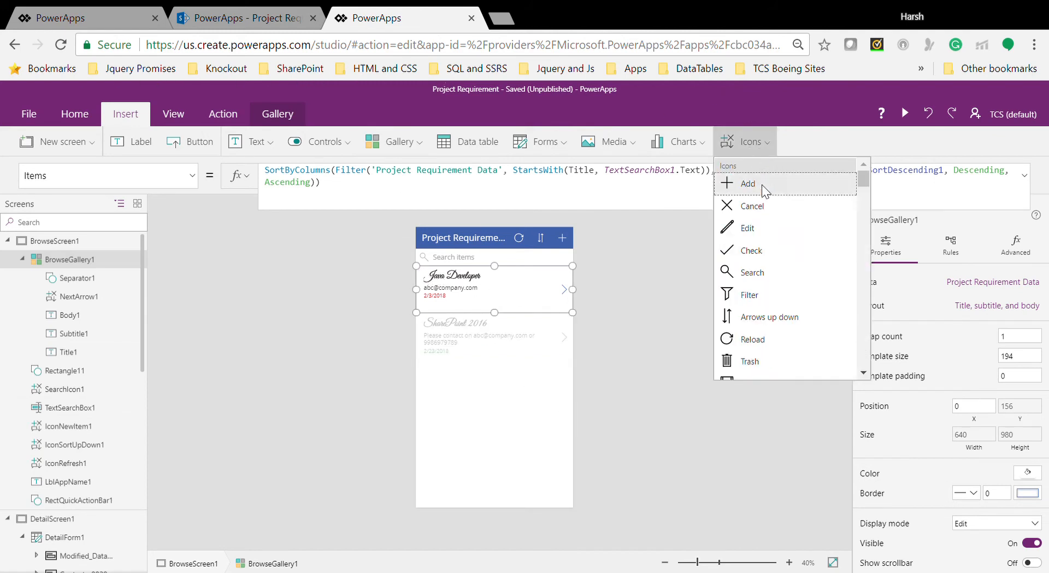
{"action": "left_click_drag", "start_coordinate": [864, 186], "coordinate": [867, 349]}
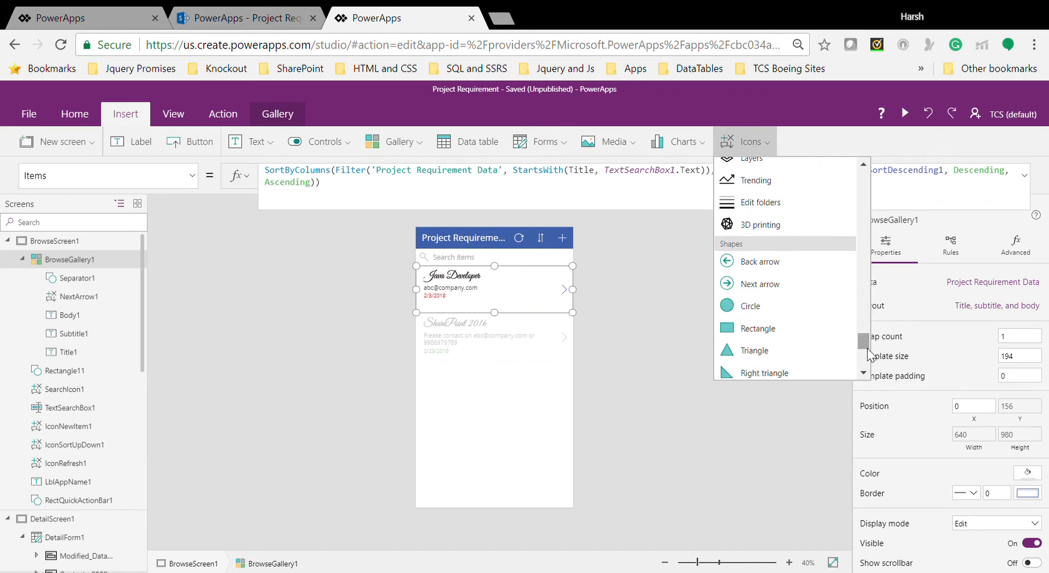
{"action": "left_click", "coordinate": [753, 307]}
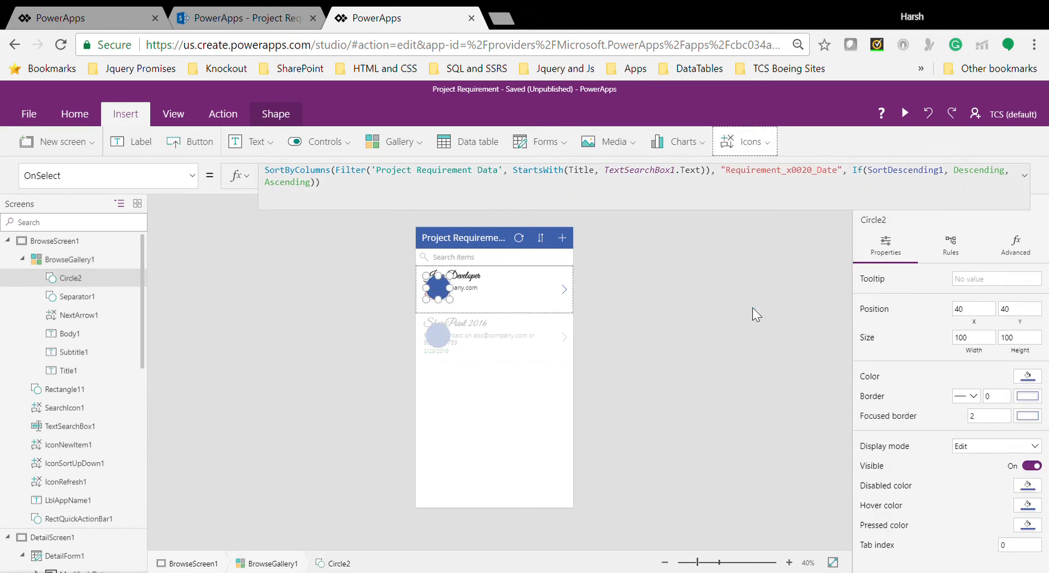
{"action": "left_click", "coordinate": [143, 143]}
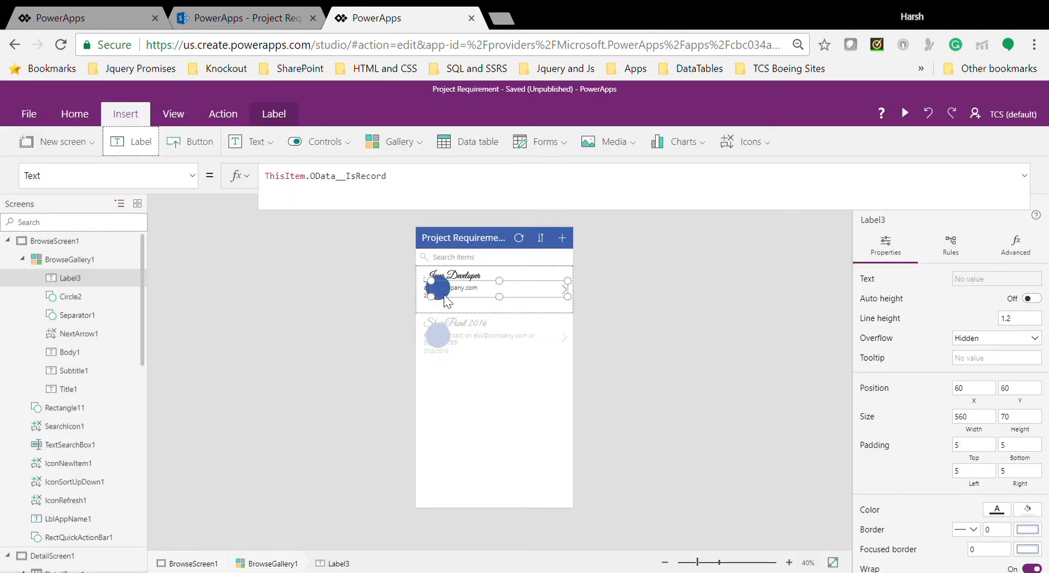
{"action": "left_click", "coordinate": [428, 289]}
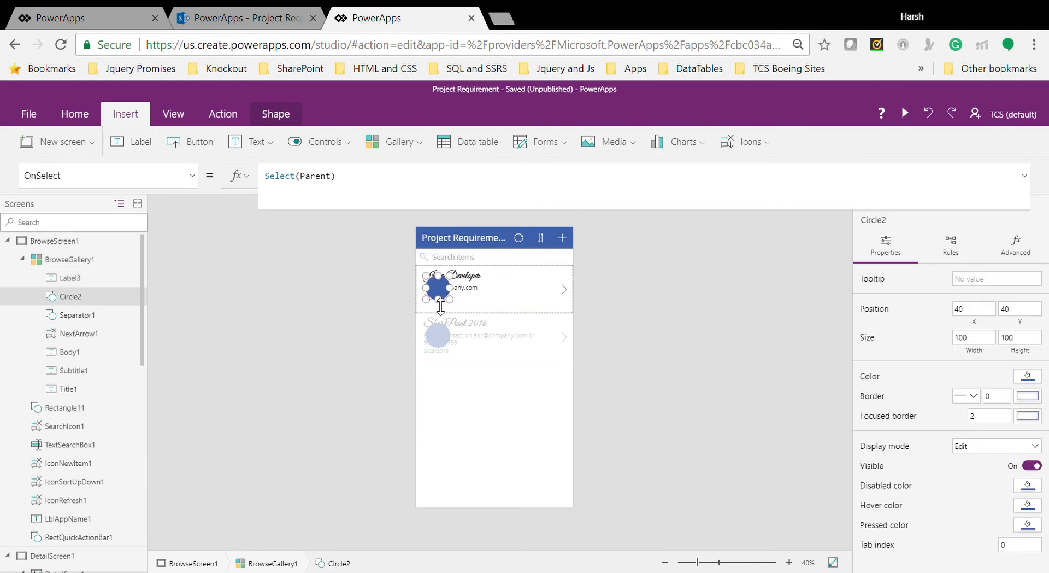
{"action": "left_click_drag", "start_coordinate": [454, 306], "coordinate": [556, 309]}
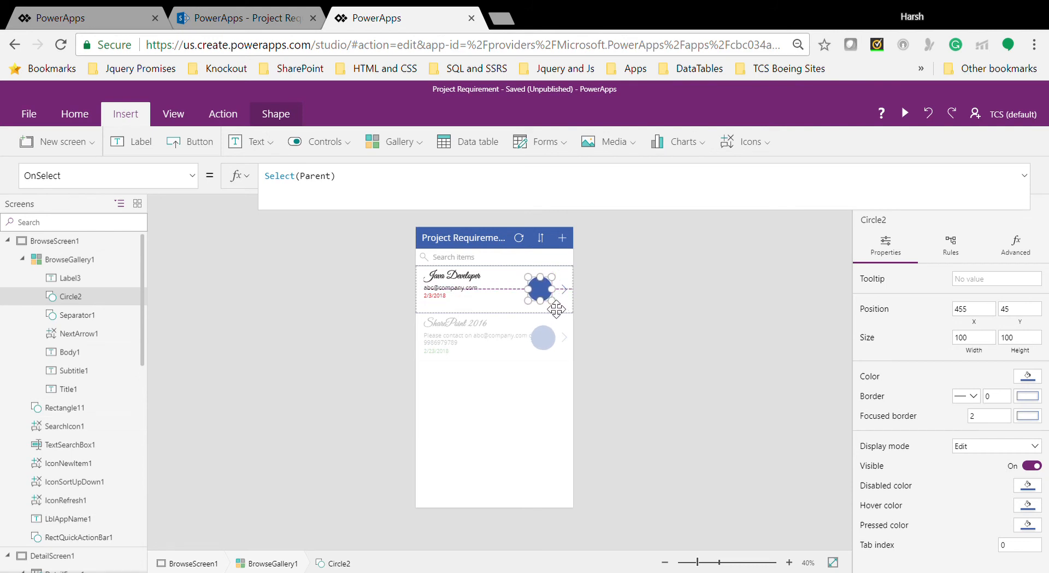
Resize Label3 in the gallery's item template to about 333 by 85, and preview the app
{"action": "left_click", "coordinate": [521, 336]}
{"action": "left_click", "coordinate": [496, 296]}
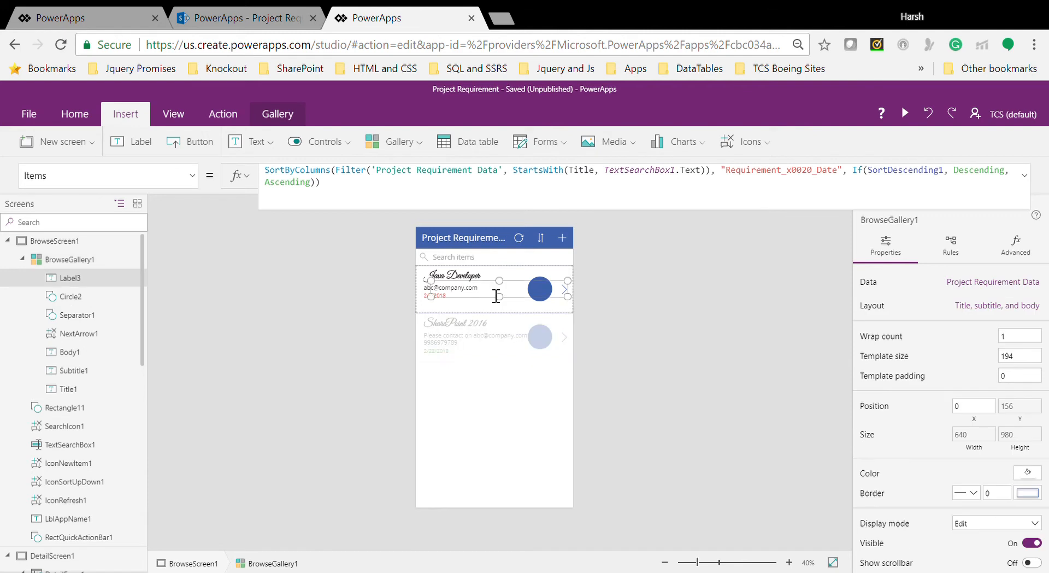
{"action": "left_click_drag", "start_coordinate": [568, 288], "coordinate": [523, 283]}
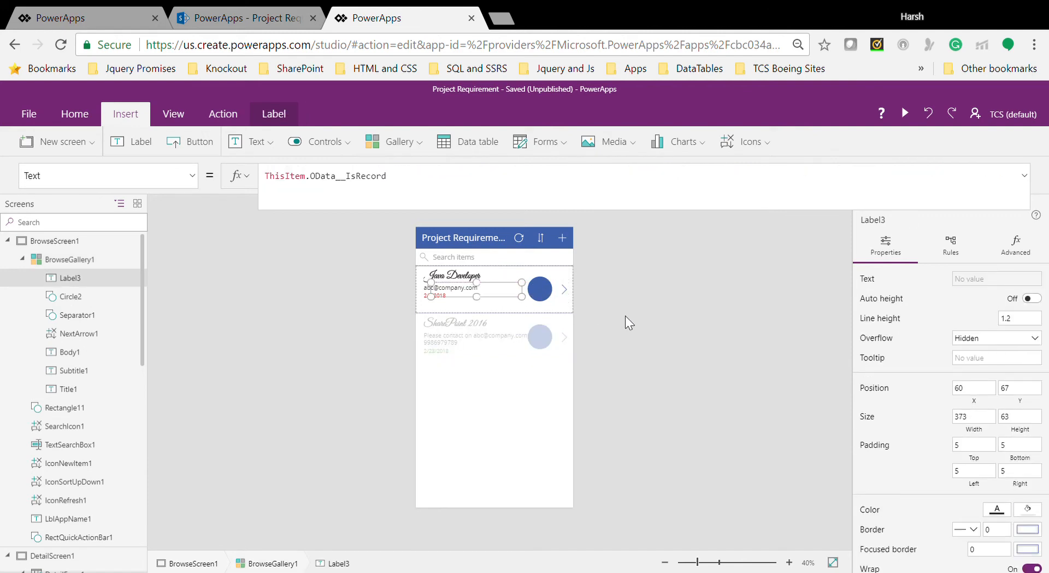
{"action": "left_click", "coordinate": [594, 296]}
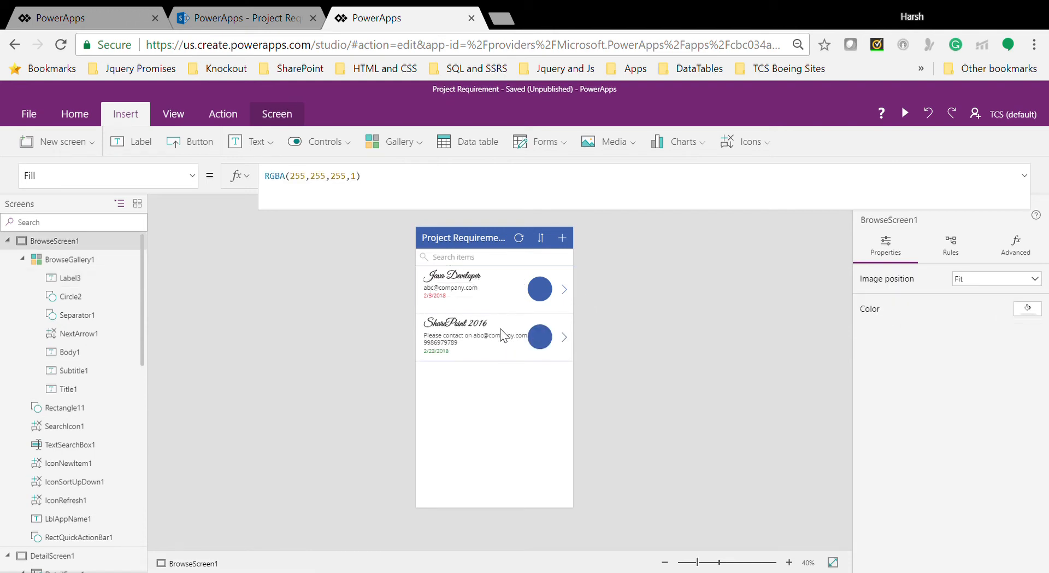
{"action": "left_click", "coordinate": [500, 331]}
{"action": "left_click", "coordinate": [422, 272]}
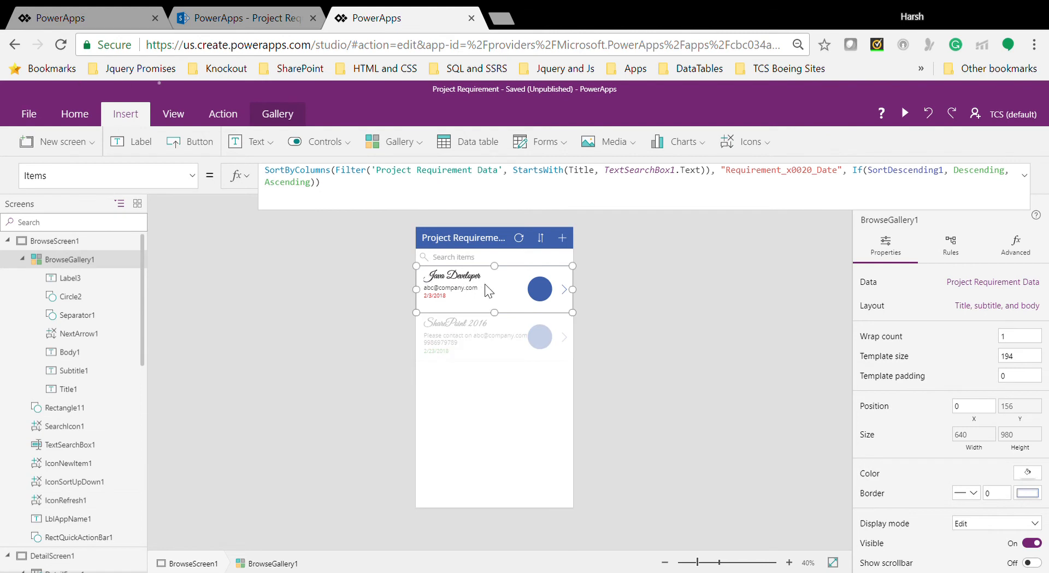
{"action": "left_click", "coordinate": [484, 284]}
{"action": "left_click_drag", "start_coordinate": [527, 285], "coordinate": [518, 285]}
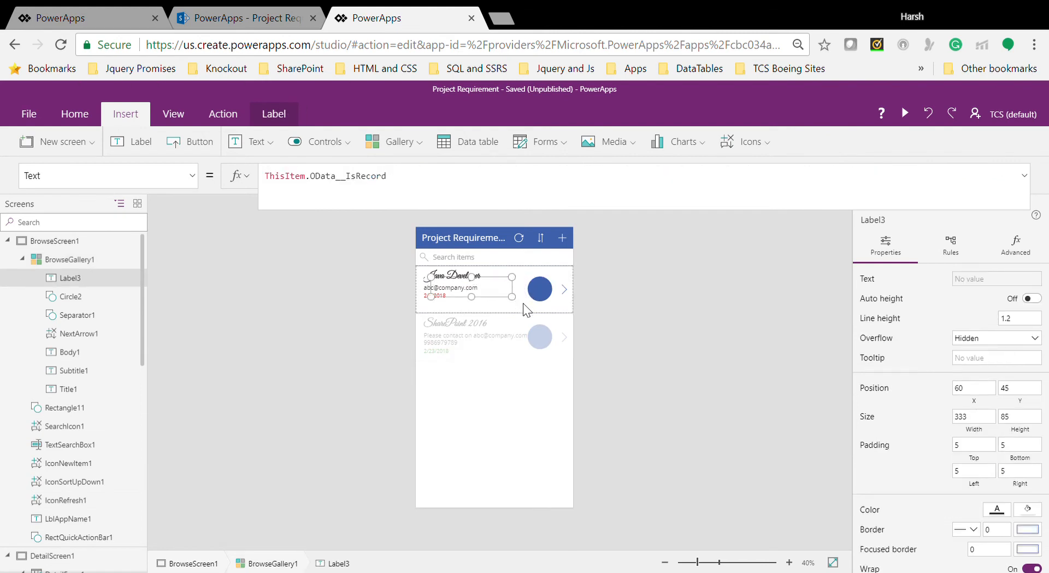
{"action": "left_click", "coordinate": [529, 316]}
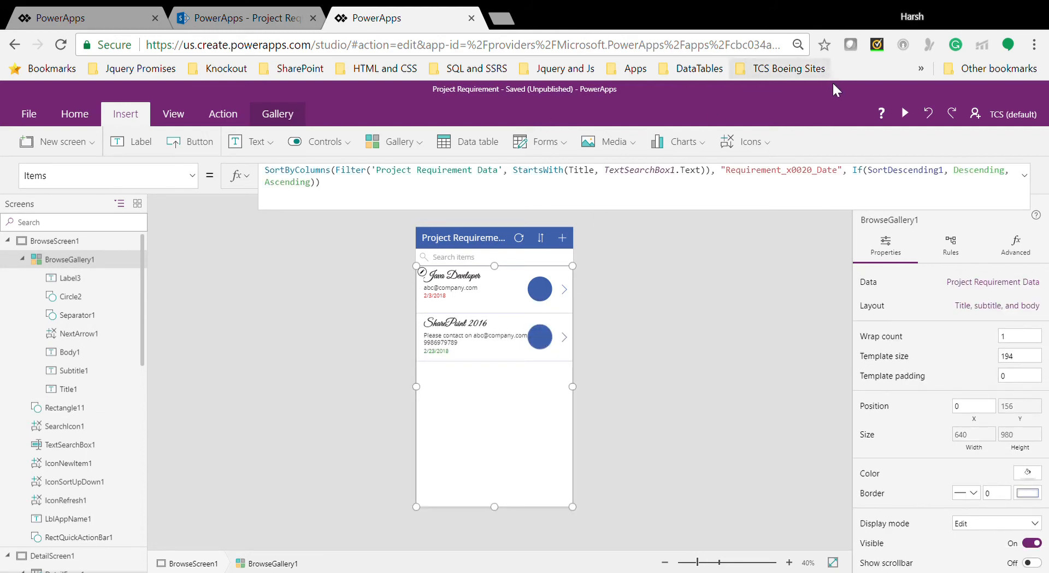
{"action": "left_click", "coordinate": [905, 113]}
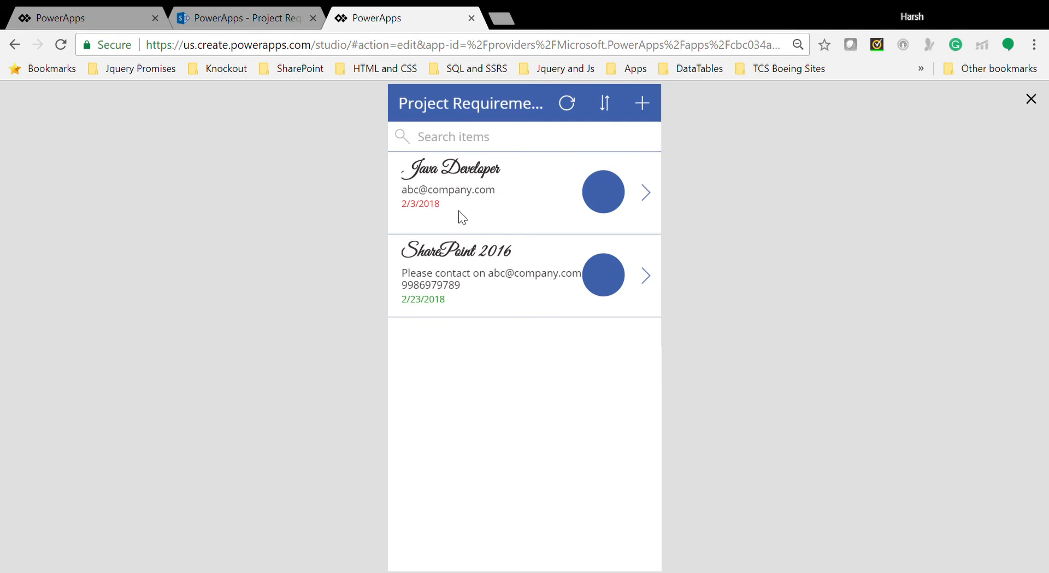
{"action": "left_click", "coordinate": [1030, 100]}
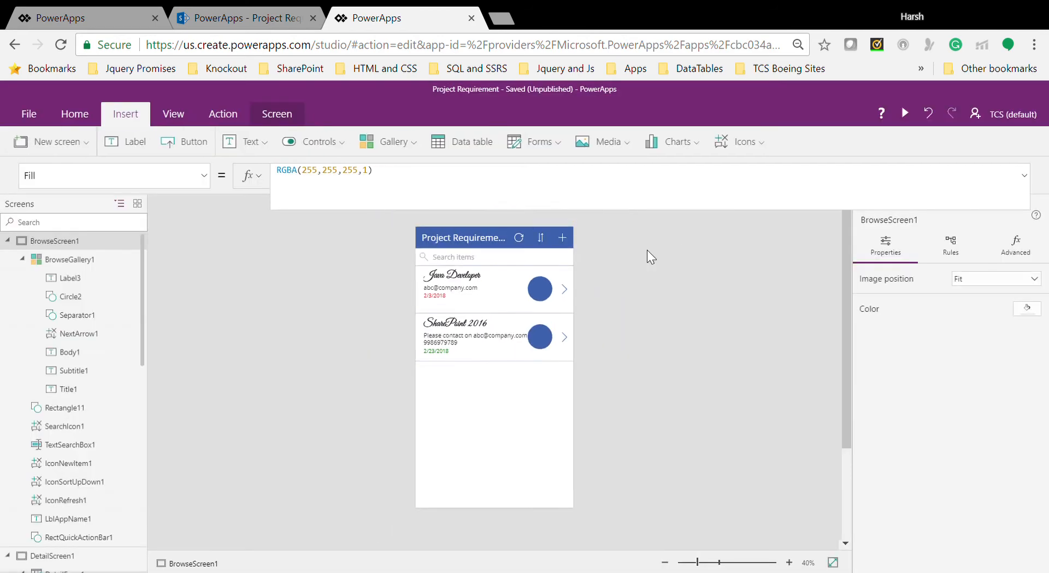
Shrink Label3 to about 138 by 46 beside the circle, and delete it from BrowseGallery1
{"action": "left_click", "coordinate": [476, 289]}
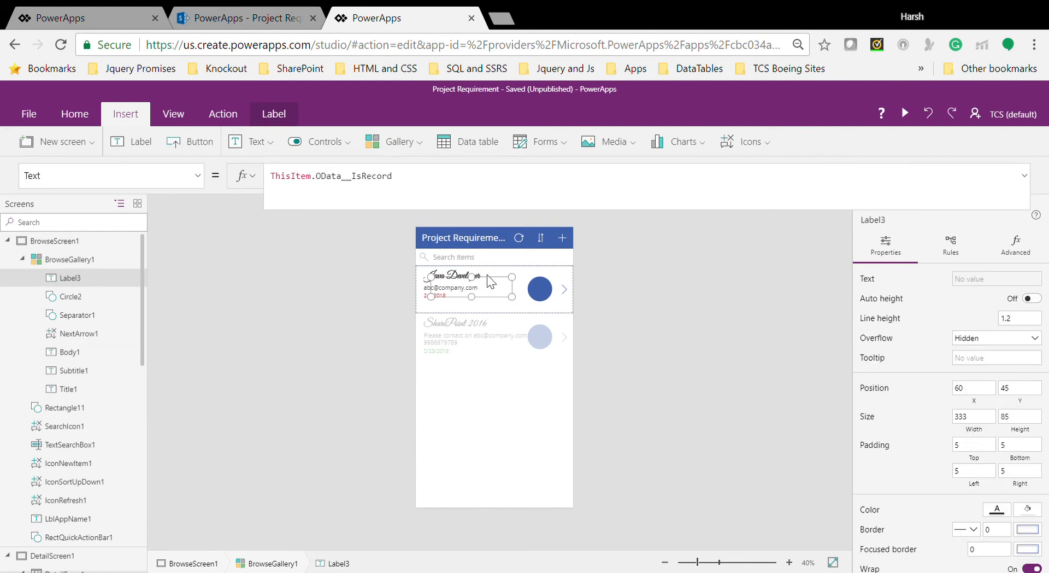
{"action": "mouse_move", "coordinate": [496, 287]}
{"action": "left_mouse_down"}
{"action": "mouse_move", "coordinate": [550, 293]}
{"action": "mouse_move", "coordinate": [516, 291]}
{"action": "left_mouse_up"}
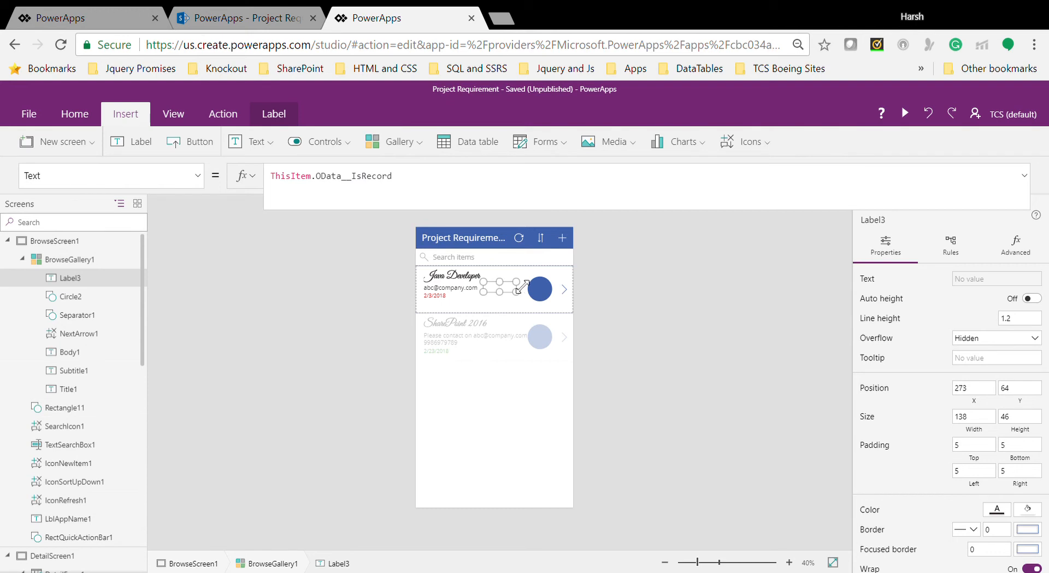
{"action": "key", "text": "Delete"}
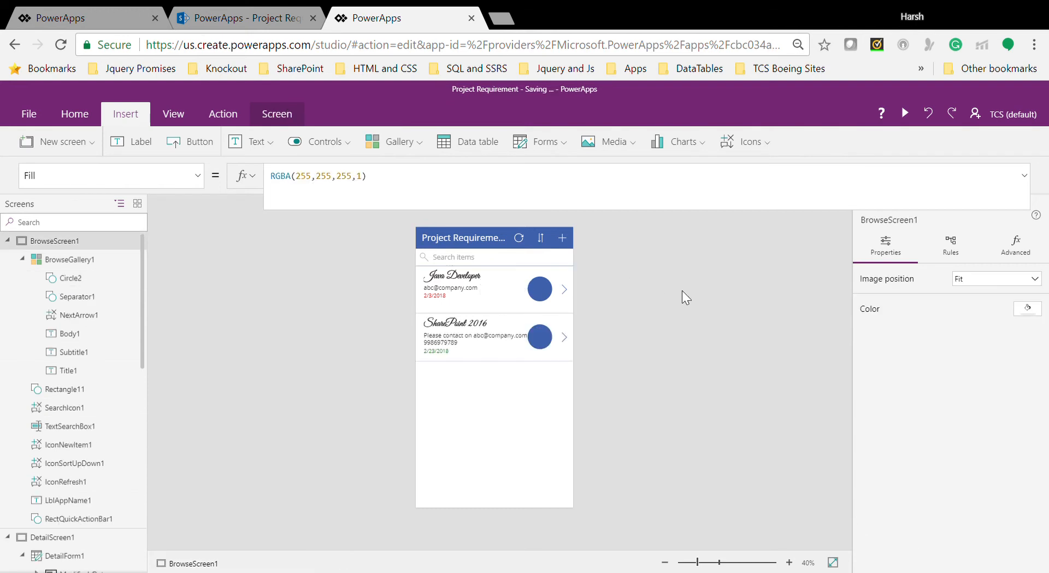
Narrow Subtitle1 in the gallery template to about 316 wide so it clears the circle, and turn on its auto height
{"action": "left_click", "coordinate": [87, 263]}
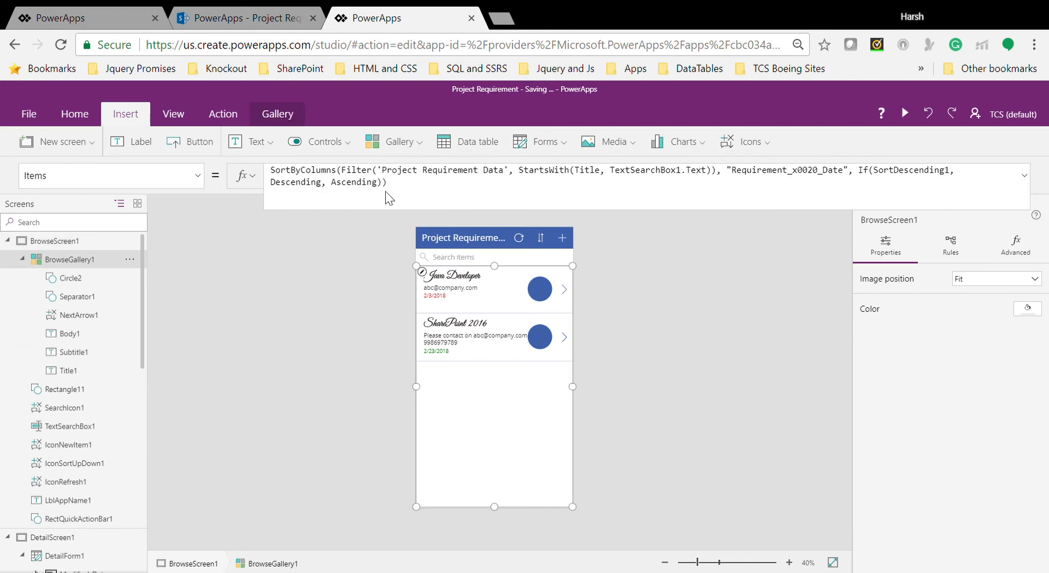
{"action": "left_click", "coordinate": [425, 275]}
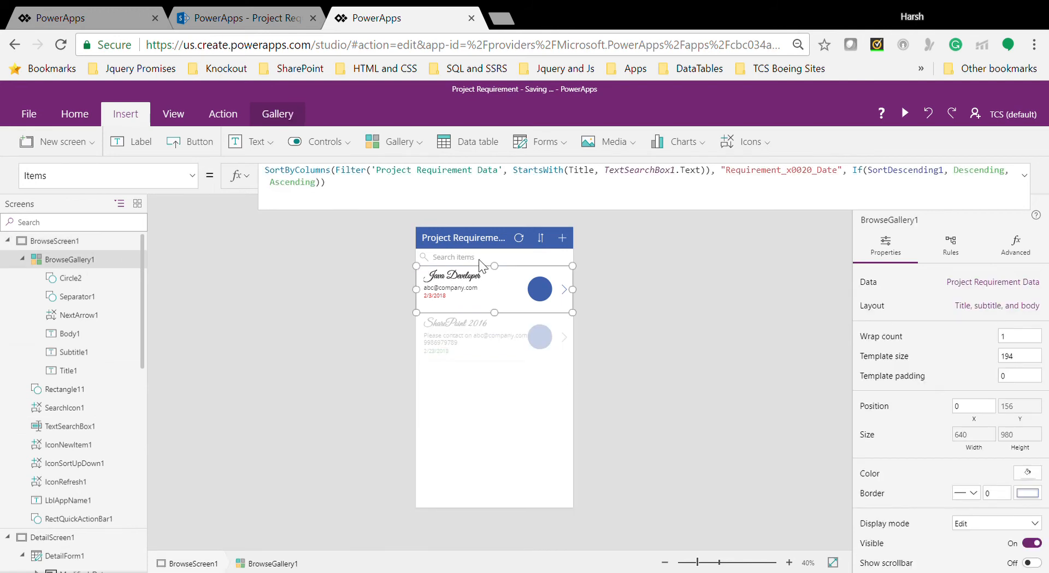
{"action": "left_click", "coordinate": [481, 293]}
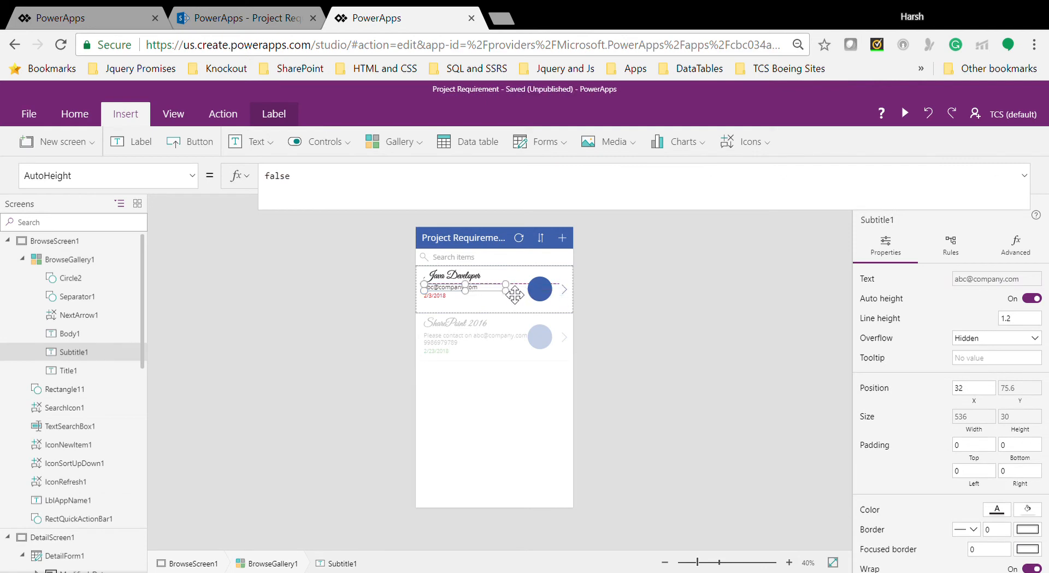
{"action": "left_click_drag", "start_coordinate": [506, 291], "coordinate": [502, 288]}
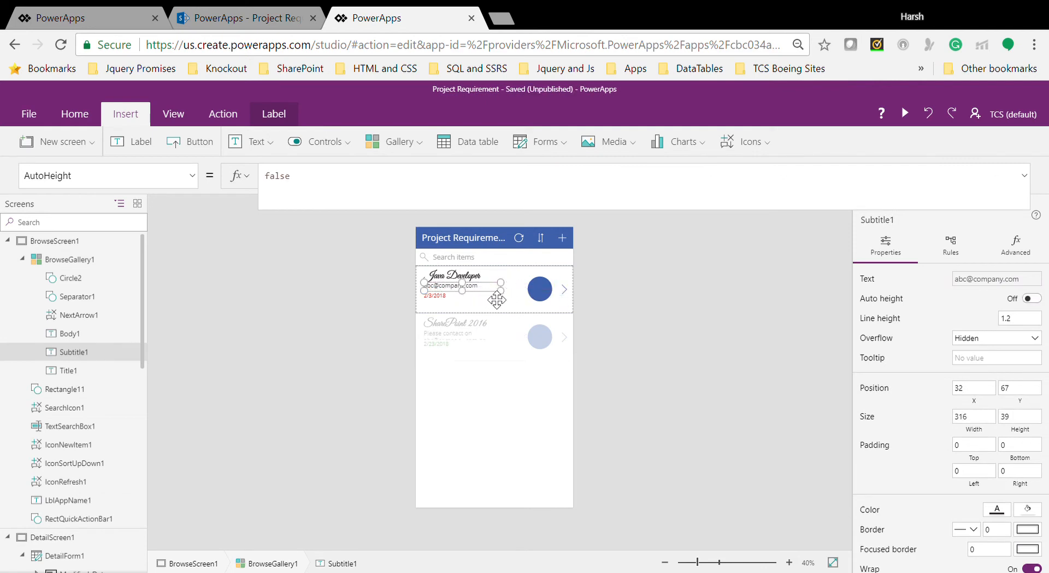
{"action": "left_click_drag", "start_coordinate": [462, 290], "coordinate": [464, 296]}
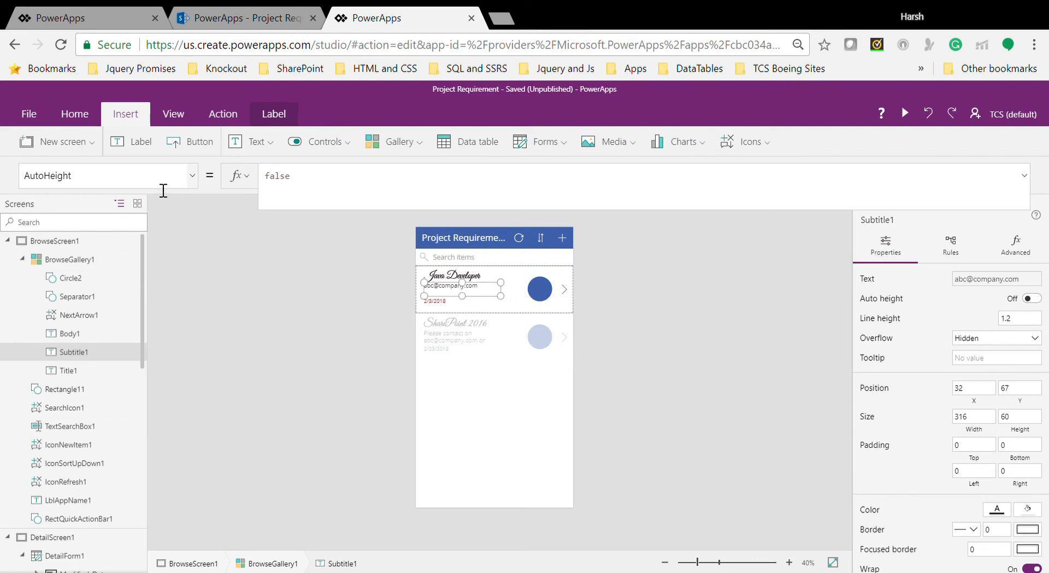
{"action": "left_click", "coordinate": [264, 114]}
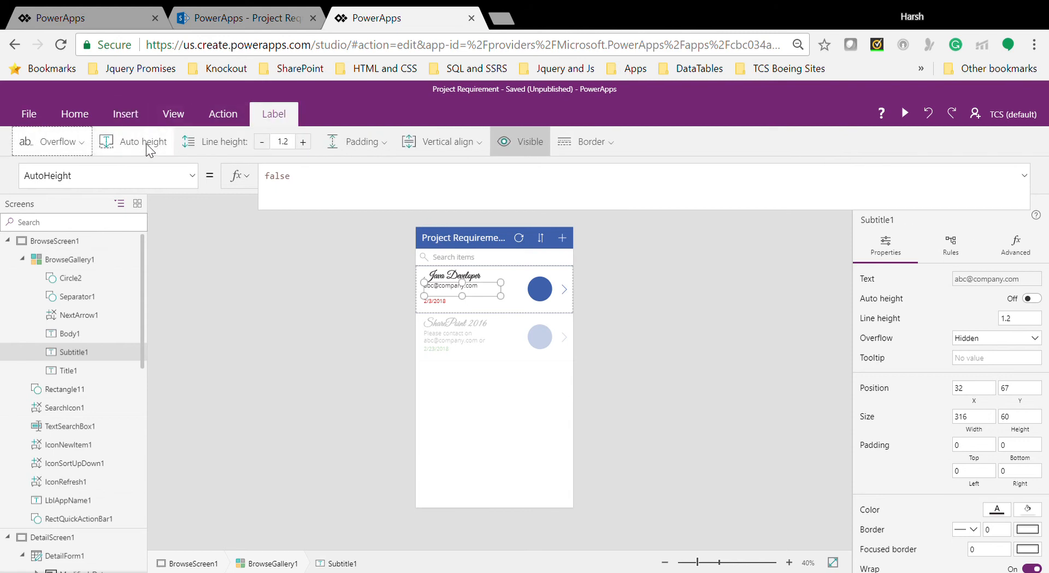
{"action": "left_click", "coordinate": [145, 143]}
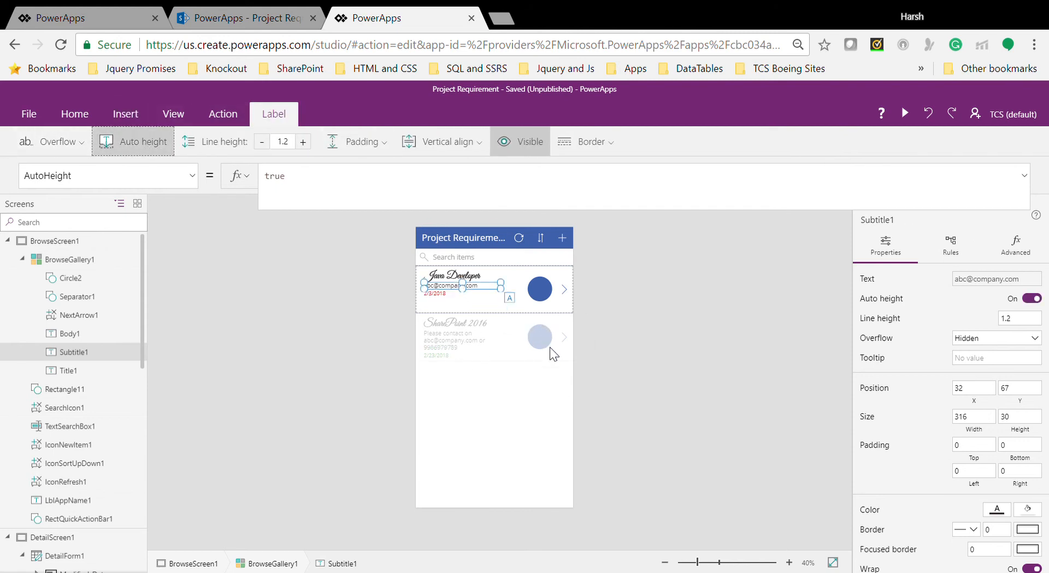
Insert another label into BrowseGallery1's item template and delete it again
{"action": "left_click", "coordinate": [540, 290]}
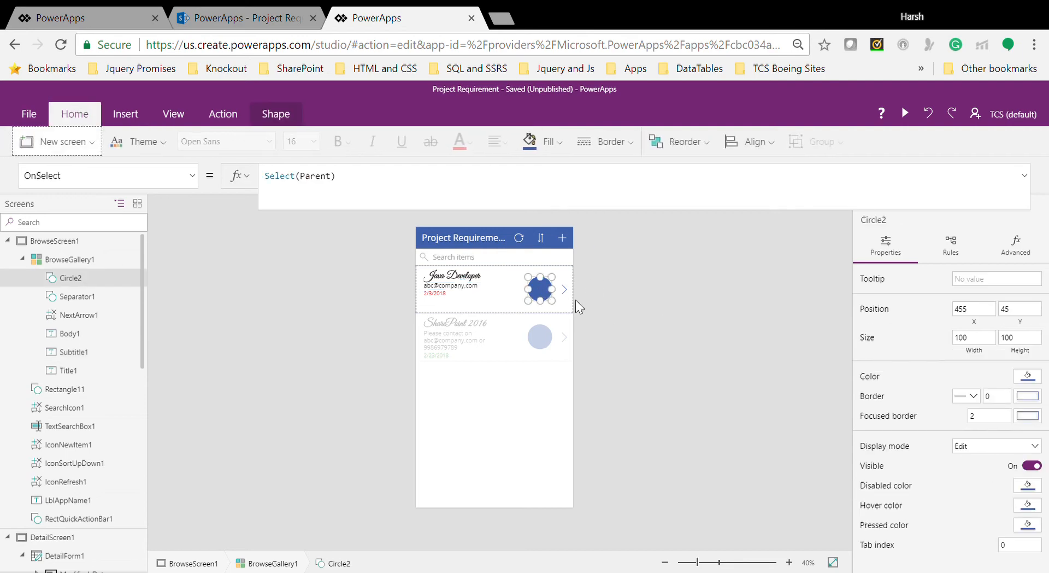
{"action": "left_click", "coordinate": [121, 113]}
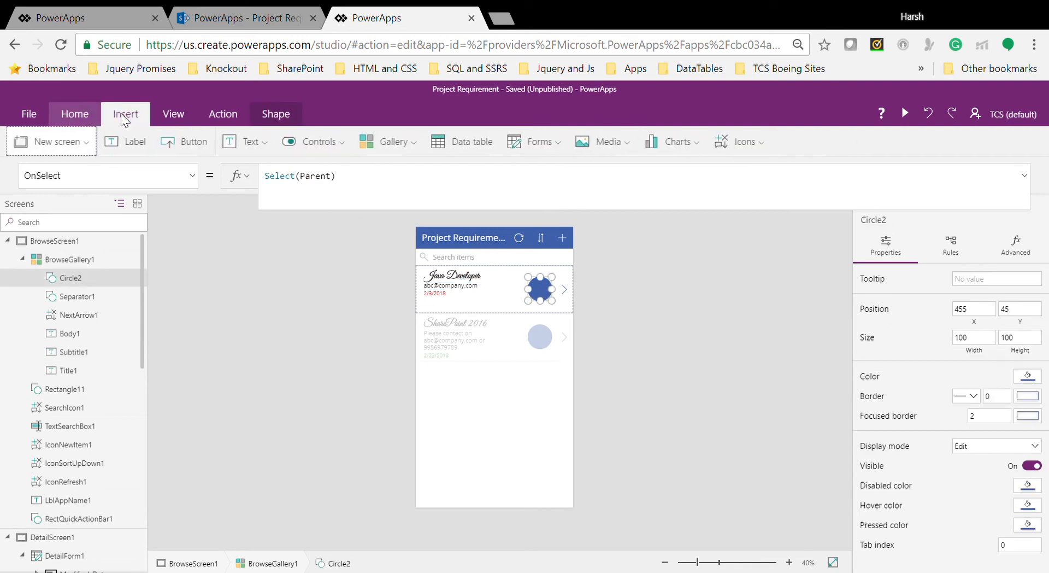
{"action": "left_click", "coordinate": [149, 146]}
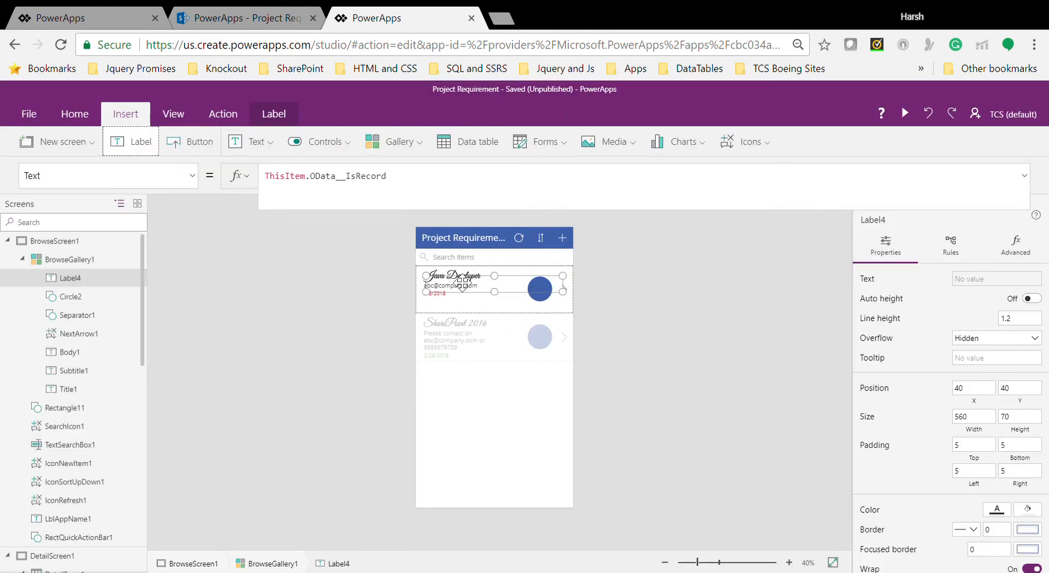
{"action": "left_click", "coordinate": [129, 280]}
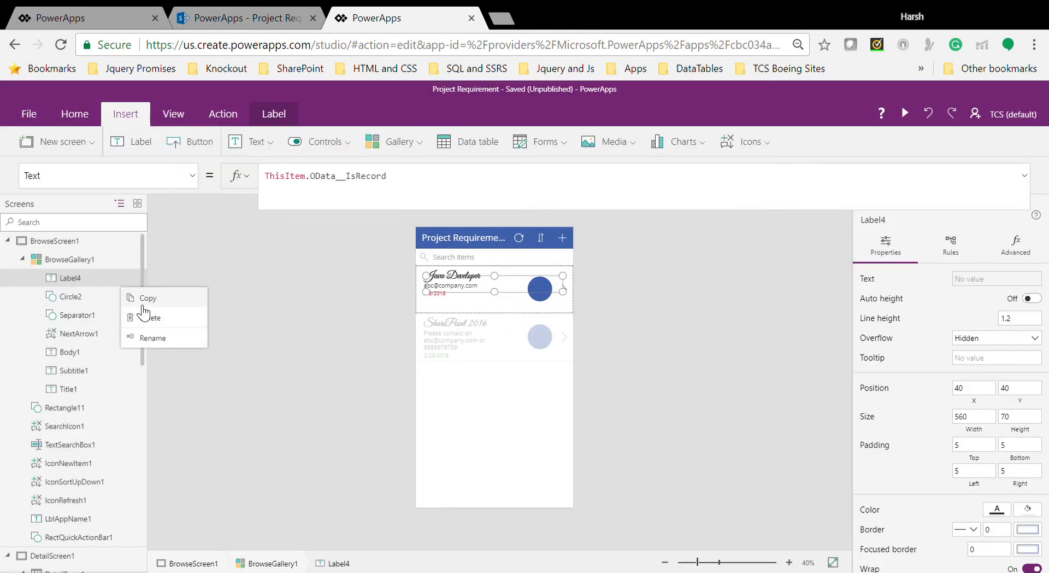
{"action": "left_click", "coordinate": [142, 314]}
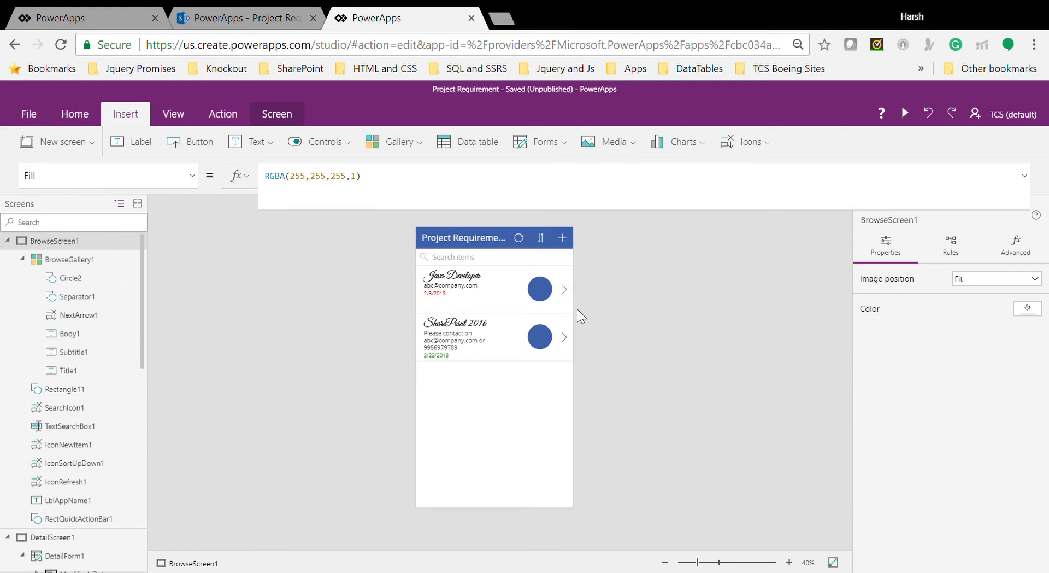
Insert a label into BrowseGallery1's item template, shrink it to about 63 by 43, and place it over the circle at about X 474, Y 76
{"action": "left_click", "coordinate": [491, 327]}
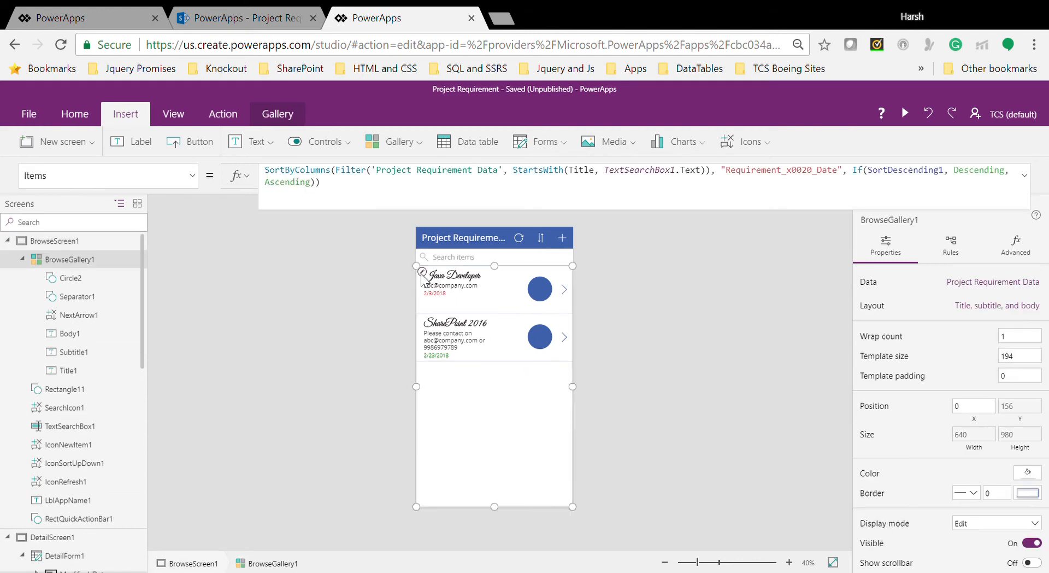
{"action": "left_click", "coordinate": [141, 142]}
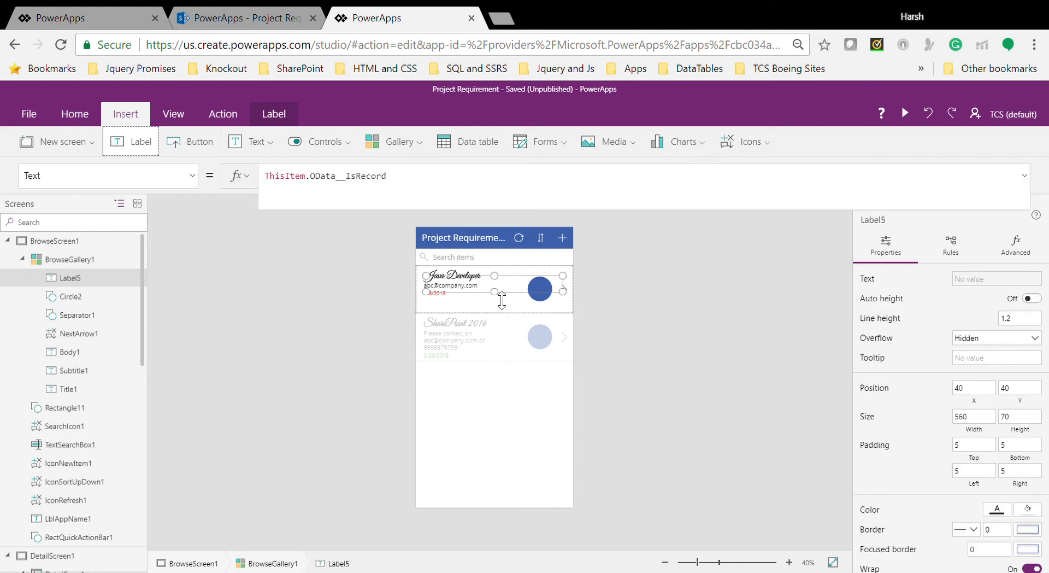
{"action": "left_click", "coordinate": [622, 241]}
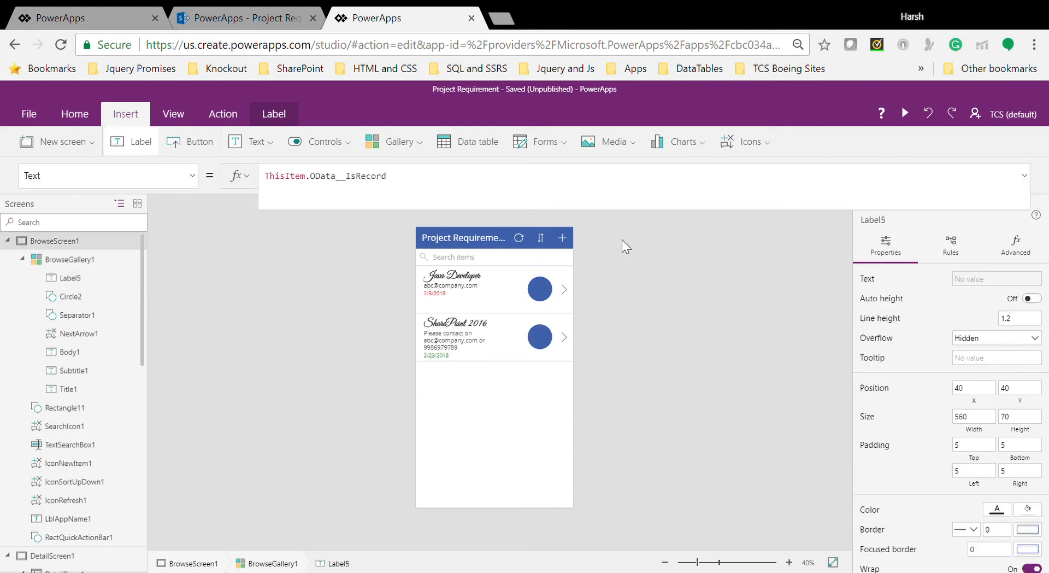
{"action": "left_click", "coordinate": [527, 288]}
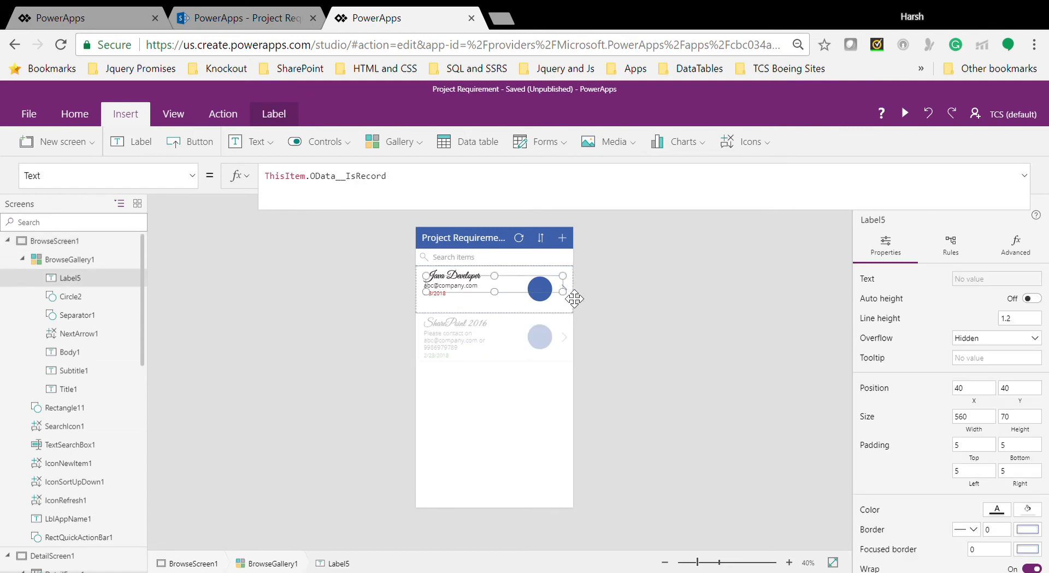
{"action": "left_click_drag", "start_coordinate": [517, 295], "coordinate": [467, 295]}
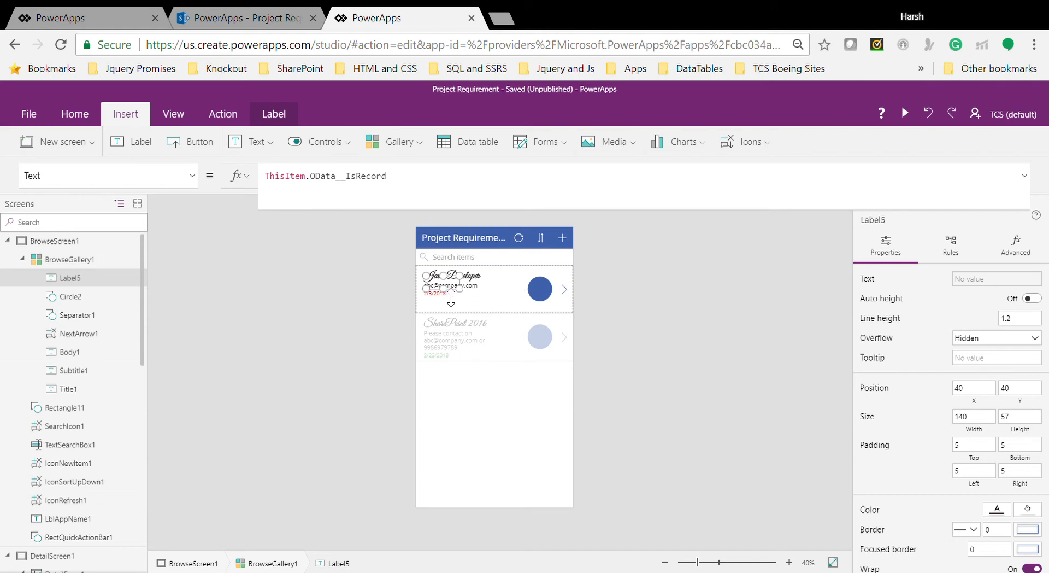
{"action": "left_click_drag", "start_coordinate": [458, 299], "coordinate": [548, 304]}
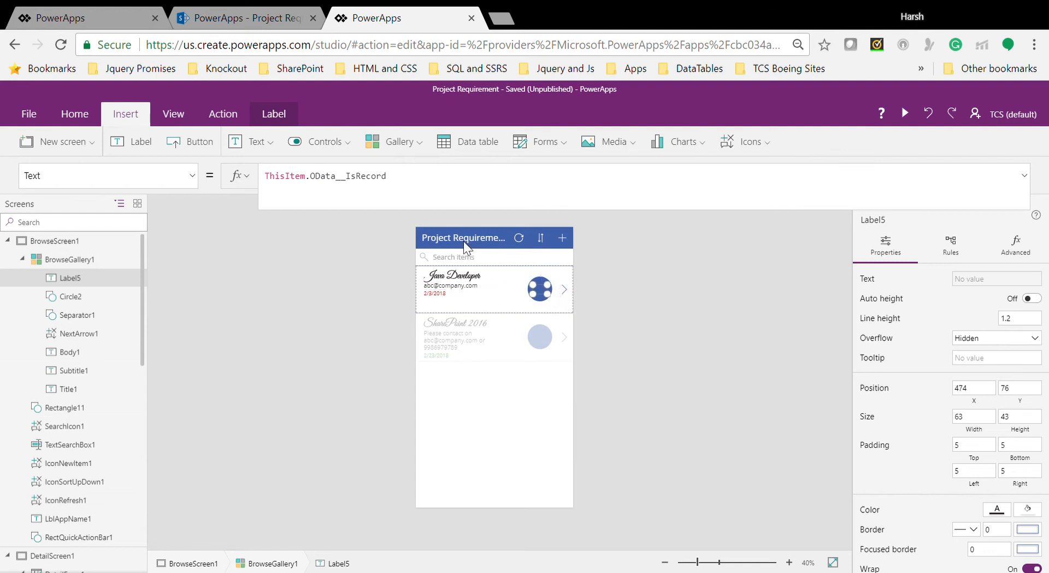
{"action": "left_click", "coordinate": [304, 322]}
{"action": "left_click", "coordinate": [543, 288]}
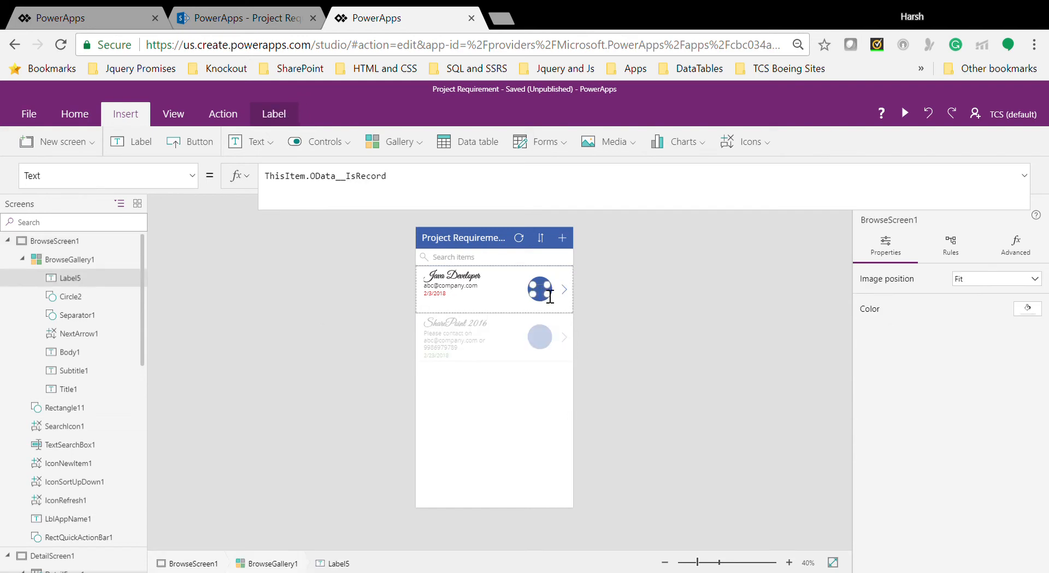
Bind the text of the label over the circle to ThisItem.Immediate_x0020_Availability
{"action": "double_click", "coordinate": [351, 175]}
{"action": "key", "text": "BackSpace"}
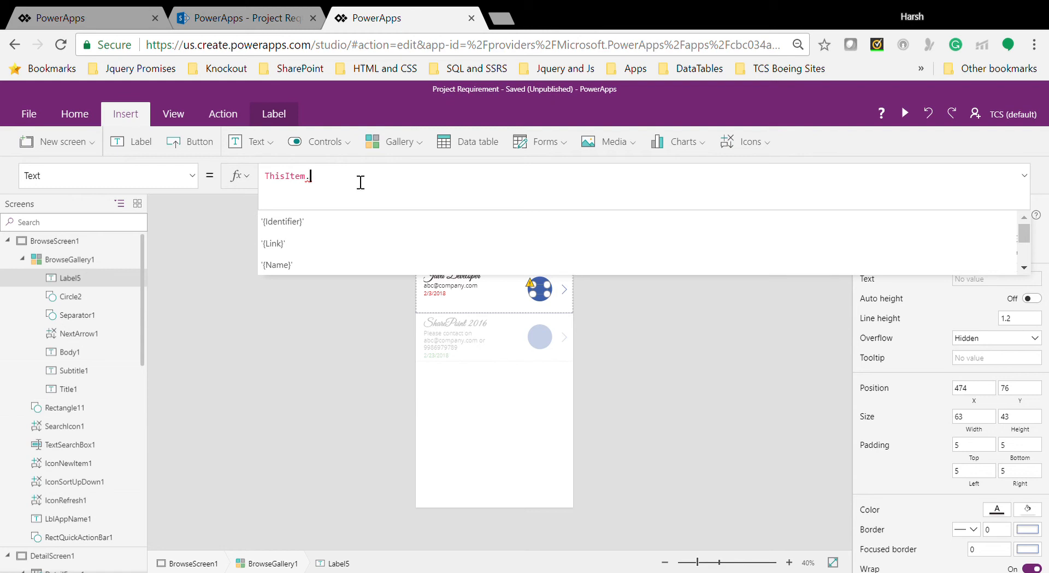
{"action": "type", "text": "imm"}
{"action": "key", "text": "Tab"}
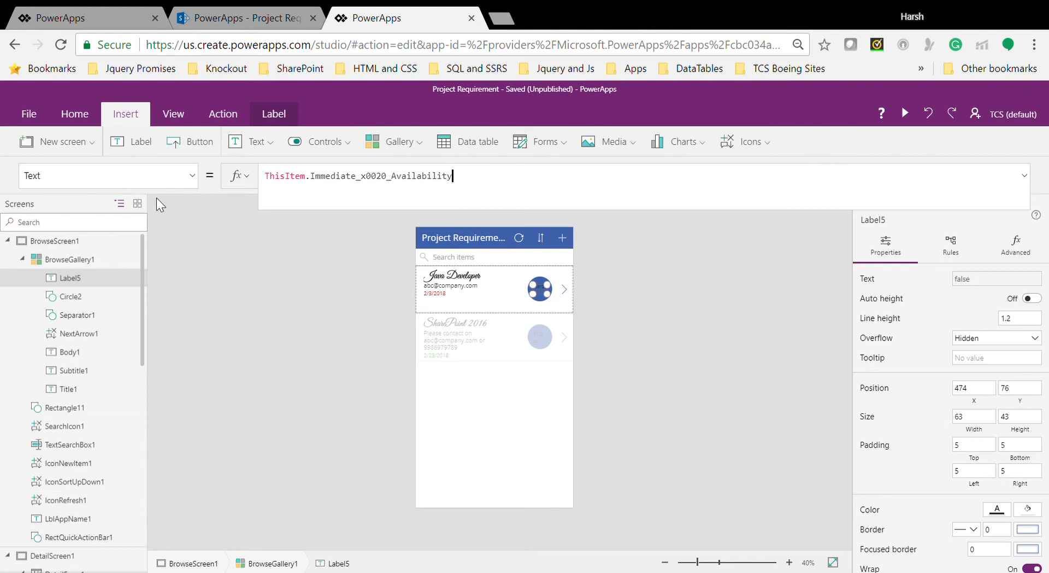
Wrap the circle label's text formula as If(ThisItem.Immediate_x0020_Availability=true,"Yes","No")
{"action": "left_click", "coordinate": [275, 185]}
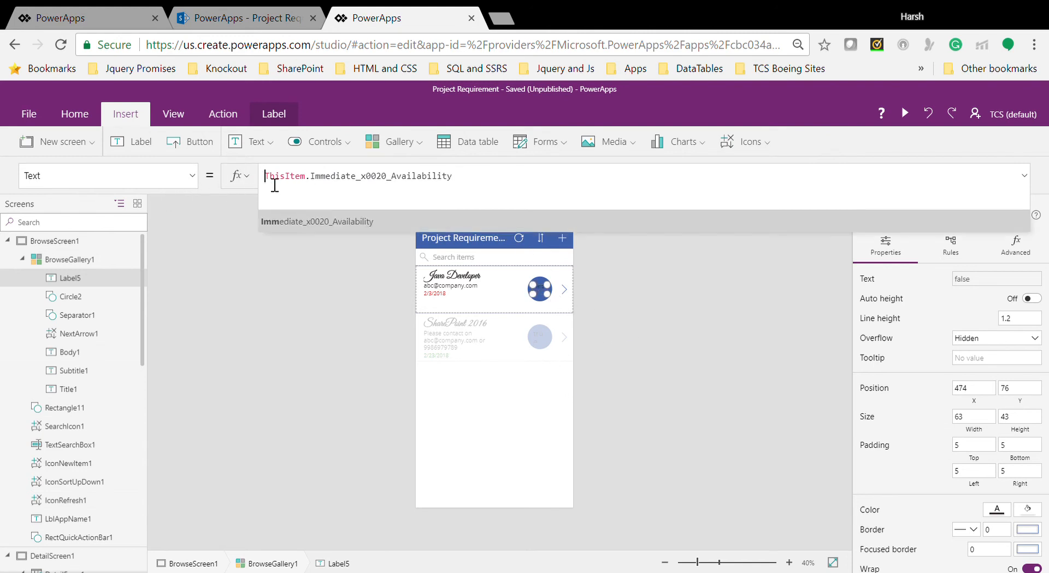
{"action": "type", "text": "if"}
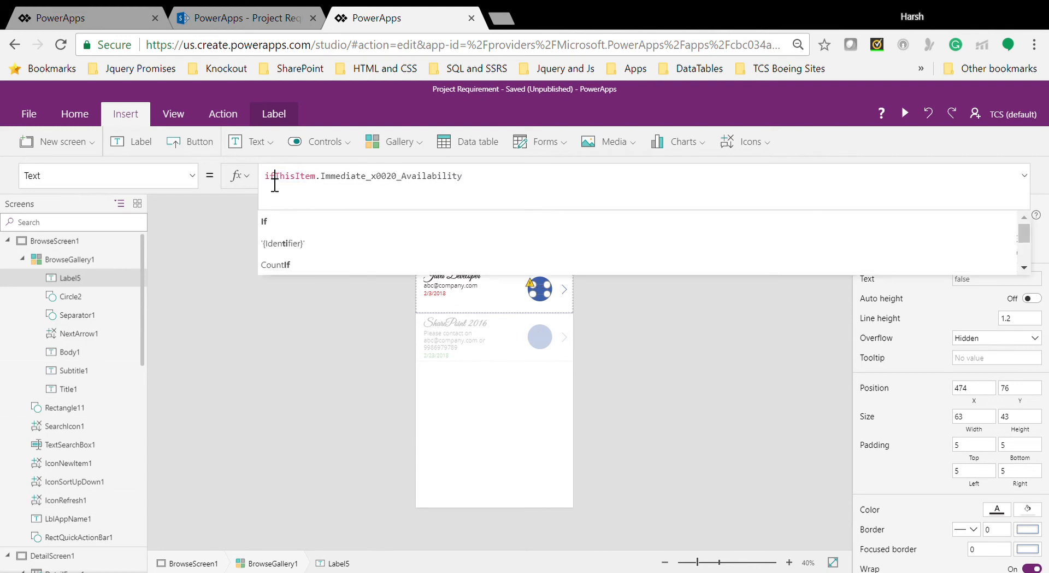
{"action": "type", "text": "("}
{"action": "key", "text": "End"}
{"action": "type", "text": "=t"}
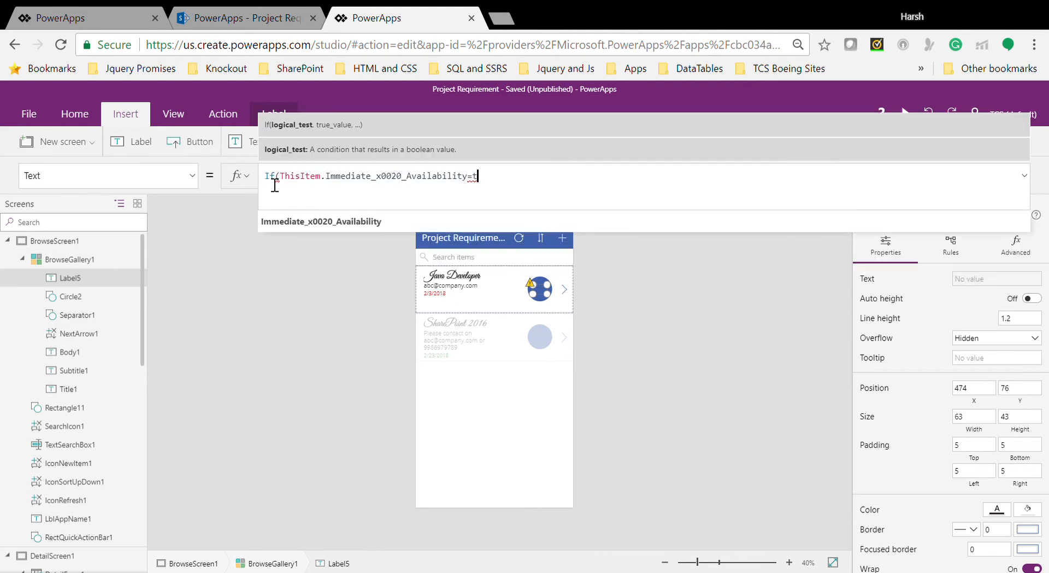
{"action": "type", "text": "rue,"}
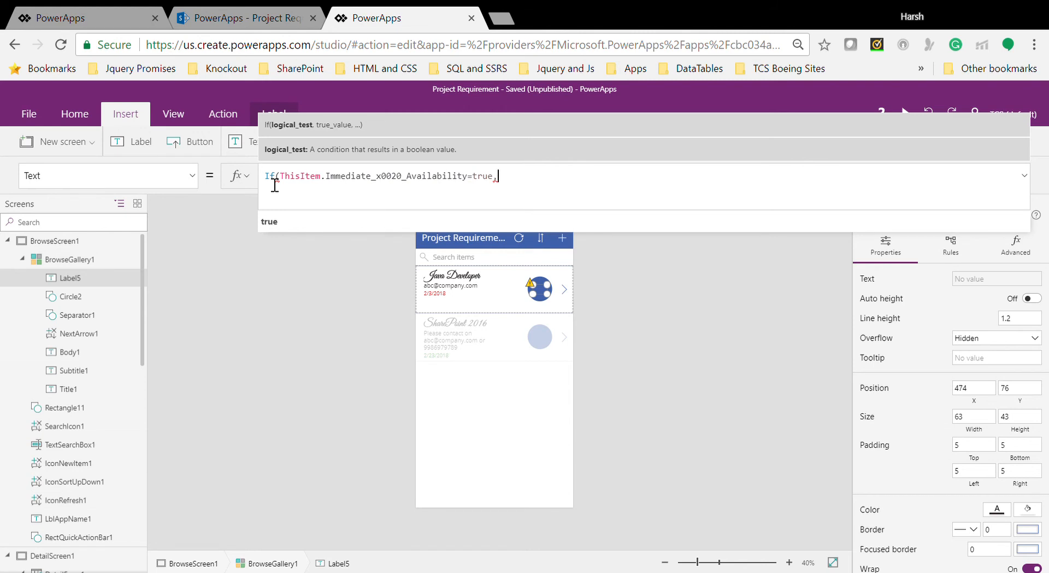
{"action": "type", "text": "\"Yes\","}
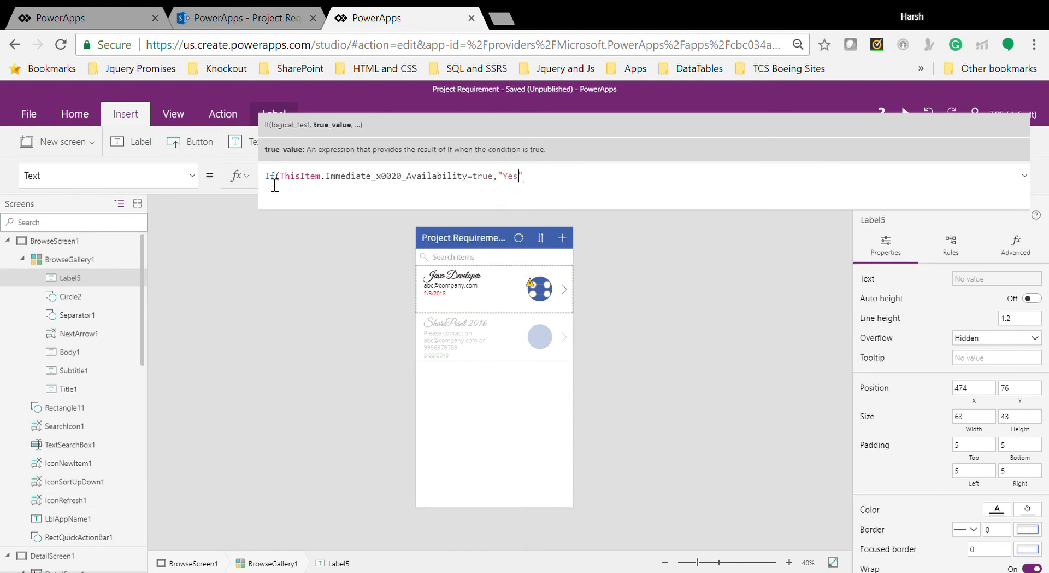
{"action": "type", "text": "\""}
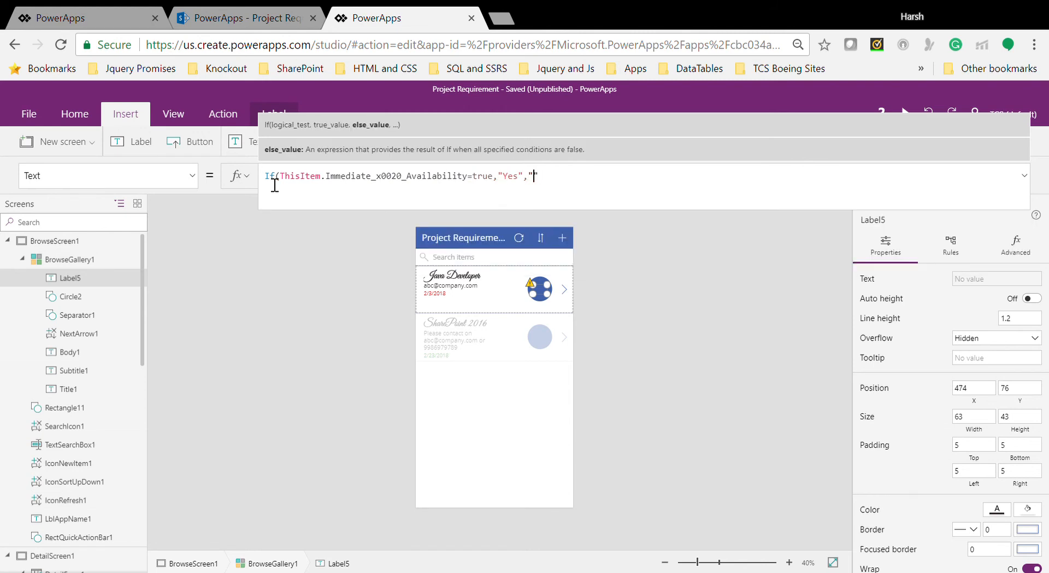
{"action": "type", "text": "No\")"}
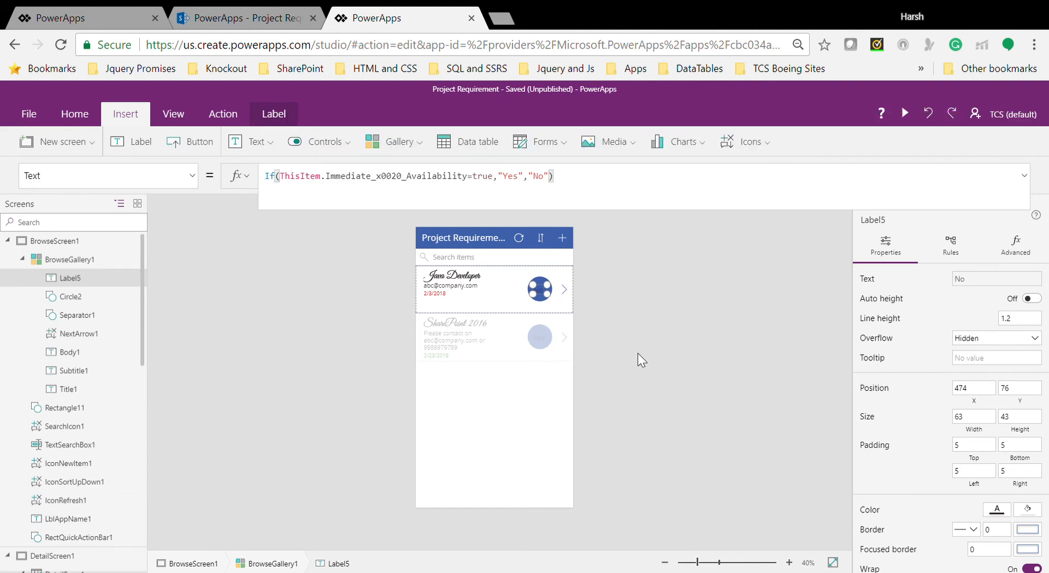
{"action": "left_click", "coordinate": [638, 353]}
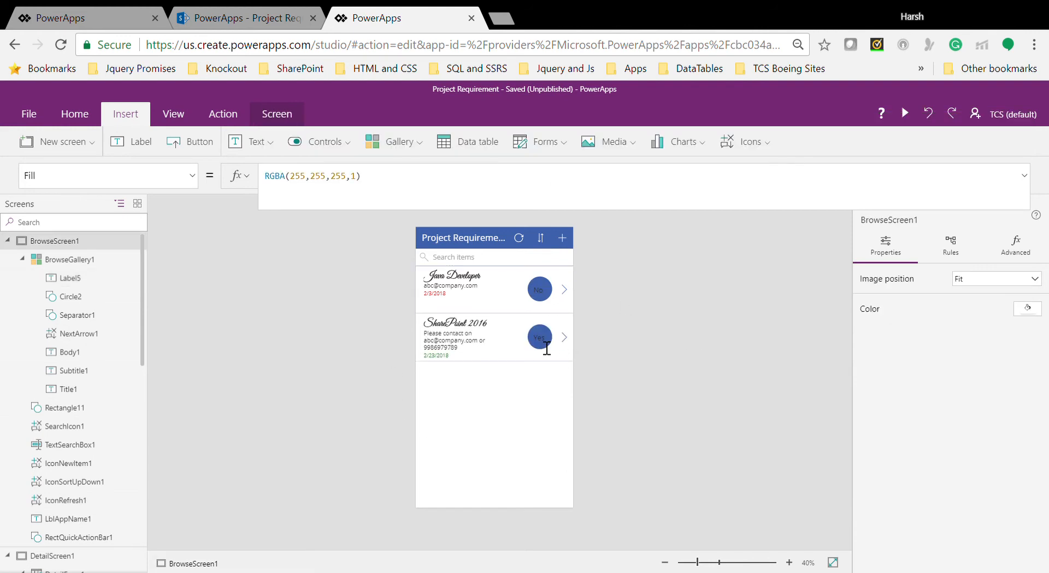
Change the font colour of the availability label over the gallery circle to white
{"action": "left_click", "coordinate": [429, 295]}
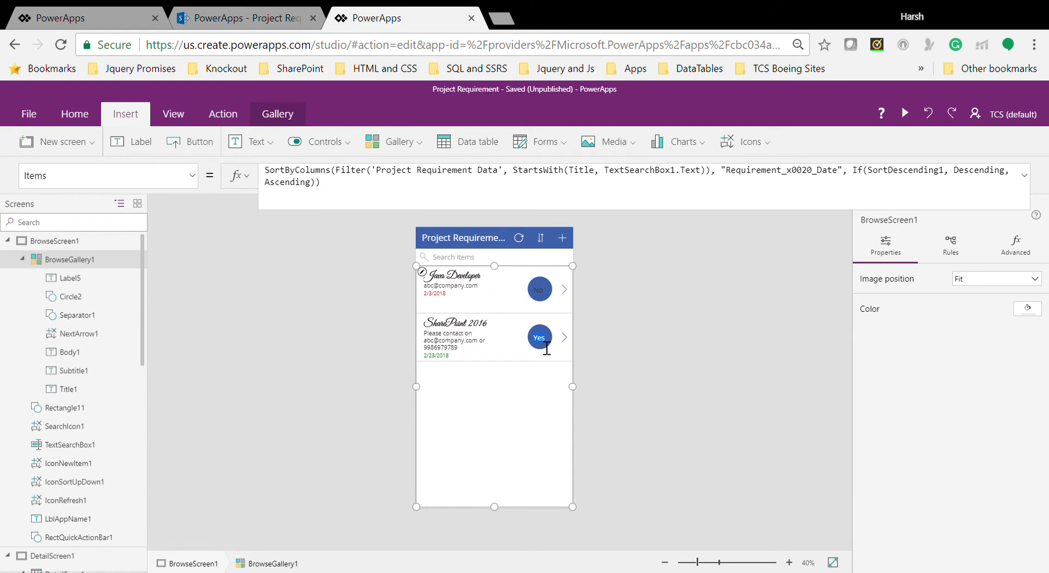
{"action": "left_click", "coordinate": [422, 272]}
{"action": "left_click", "coordinate": [542, 289]}
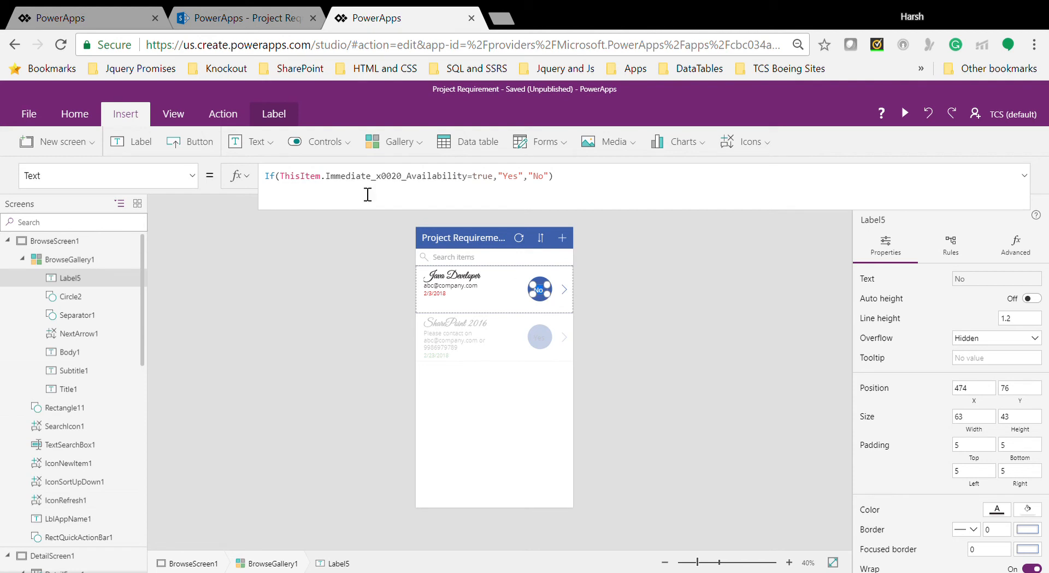
{"action": "left_click", "coordinate": [75, 114]}
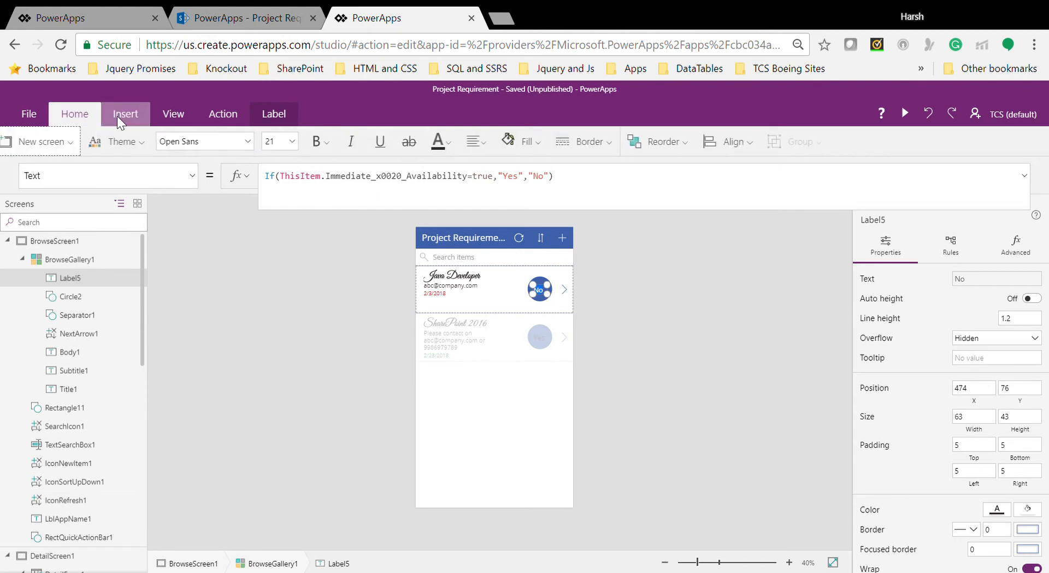
{"action": "left_click", "coordinate": [474, 142]}
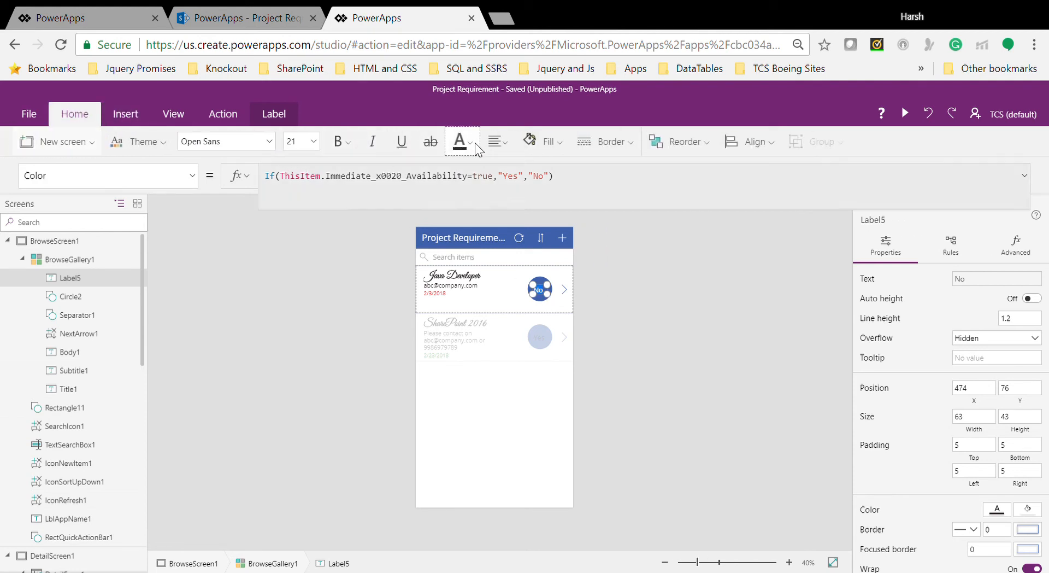
{"action": "left_click", "coordinate": [477, 229]}
{"action": "left_click", "coordinate": [716, 327]}
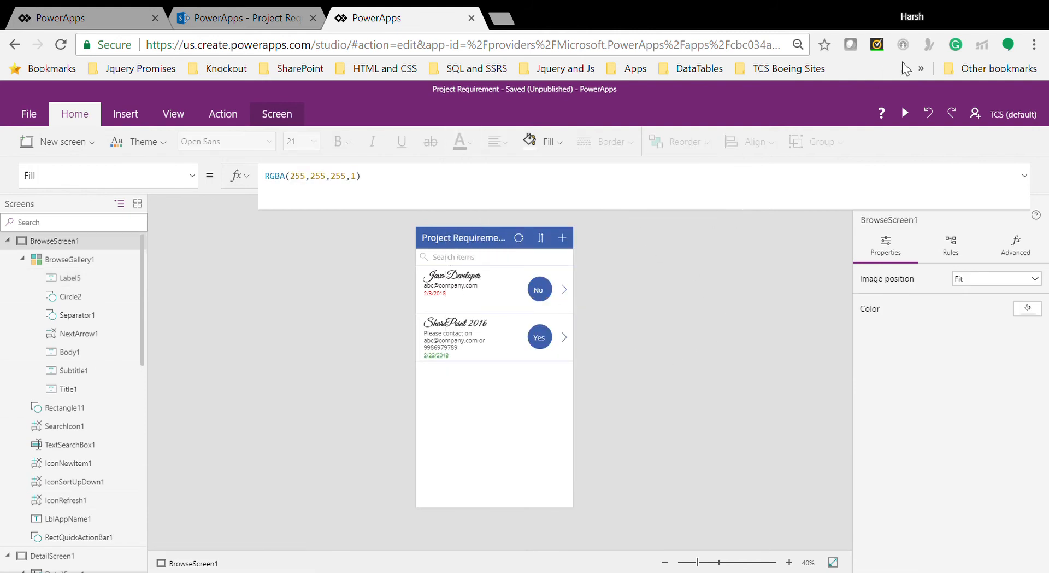
Preview the app, reverse the list's sort order twice, and close the preview
{"action": "left_click", "coordinate": [904, 113]}
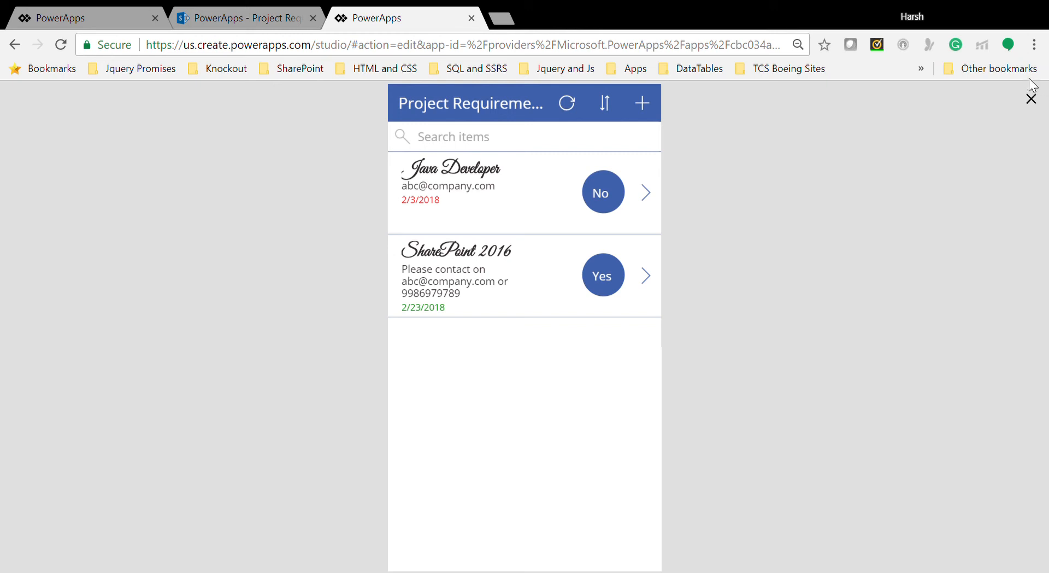
{"action": "left_click", "coordinate": [610, 109]}
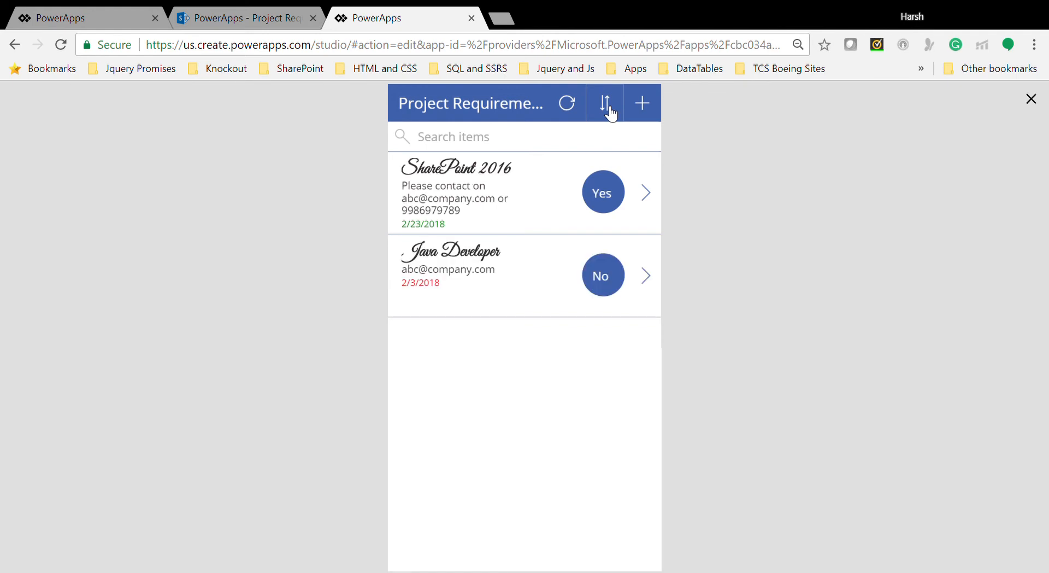
{"action": "left_click", "coordinate": [609, 109]}
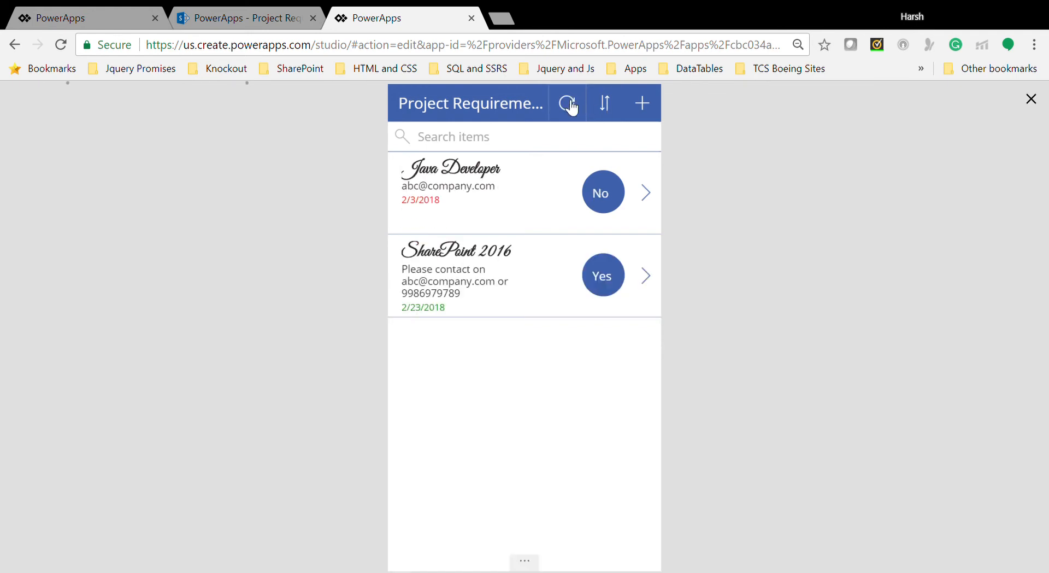
{"action": "left_click", "coordinate": [1032, 99]}
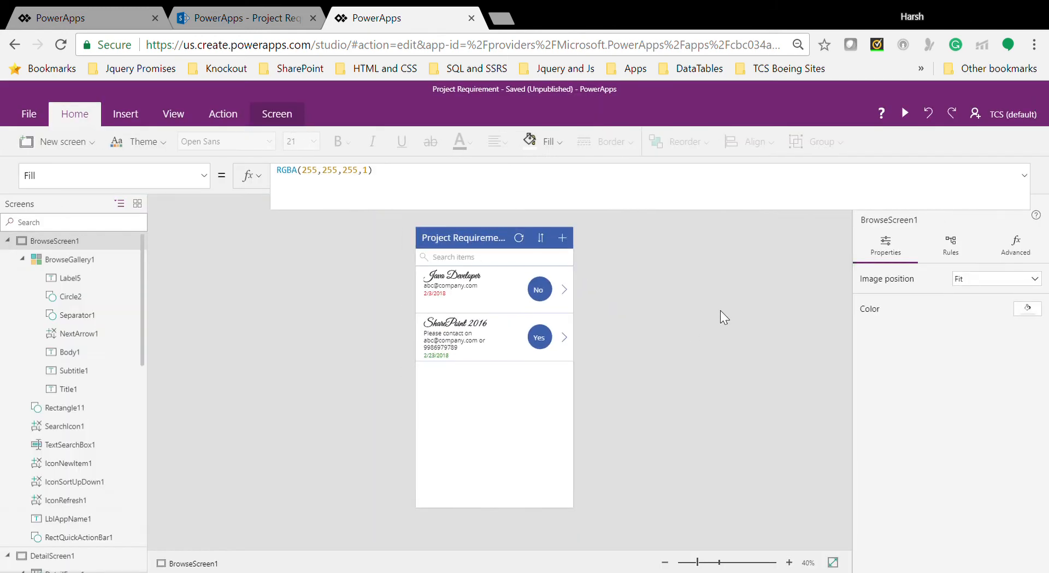
Examine BrowseGallery1's Items formula and the OnSelect formulas of the new item, sort and refresh icons
{"action": "left_click", "coordinate": [95, 267]}
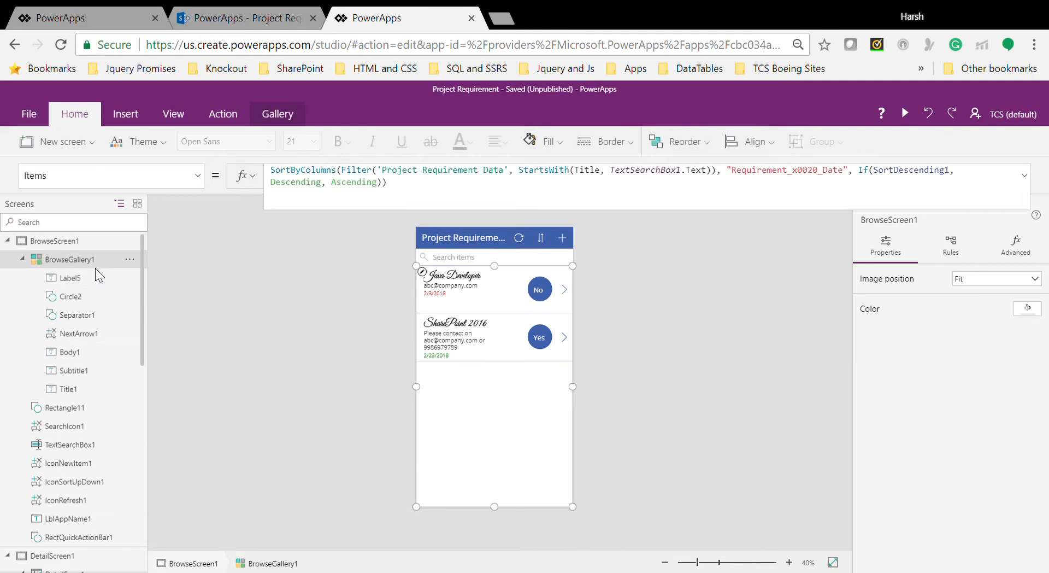
{"action": "left_click", "coordinate": [563, 237]}
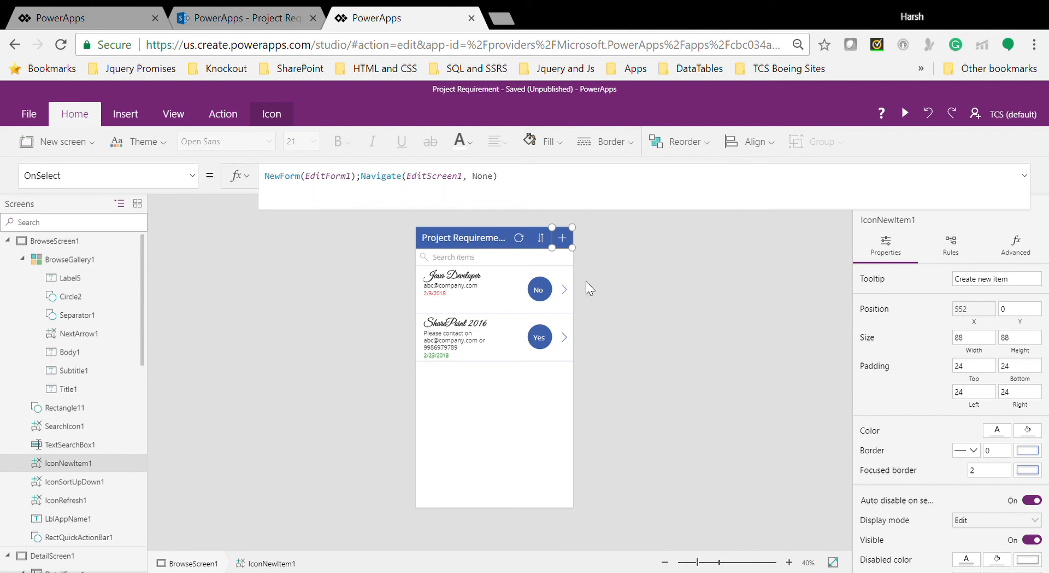
{"action": "left_click", "coordinate": [539, 239]}
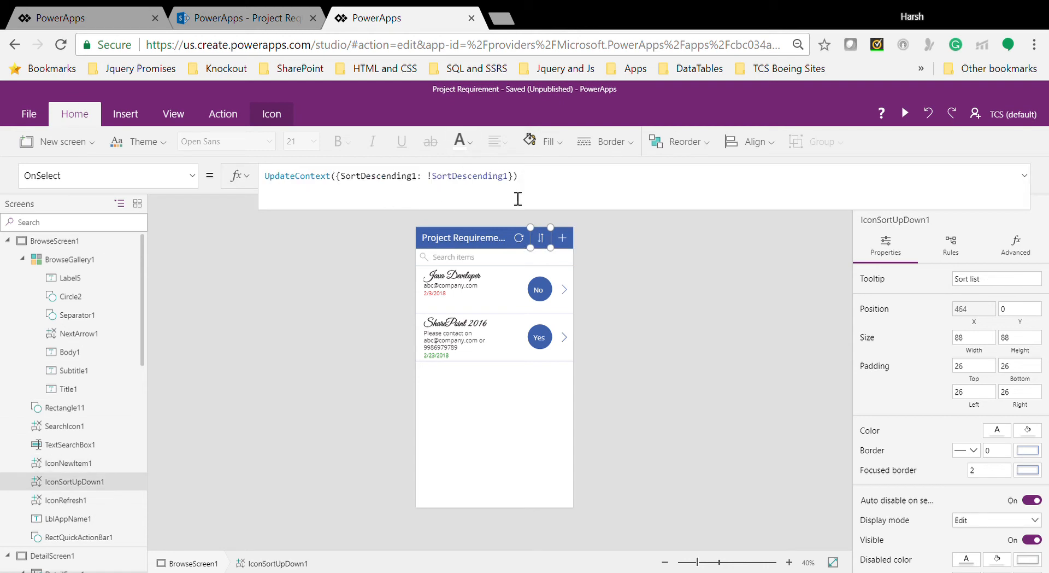
{"action": "left_click", "coordinate": [521, 239]}
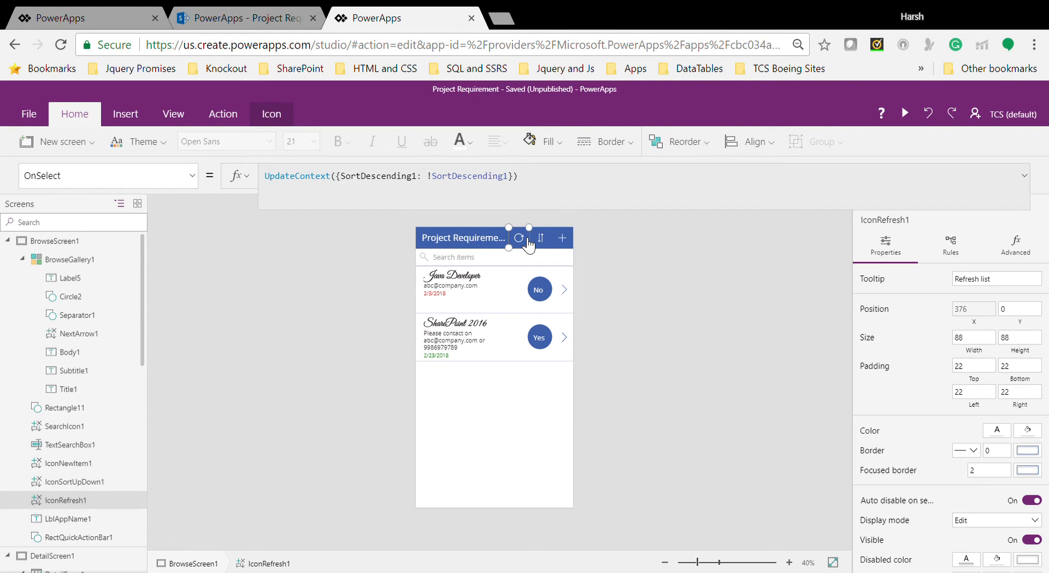
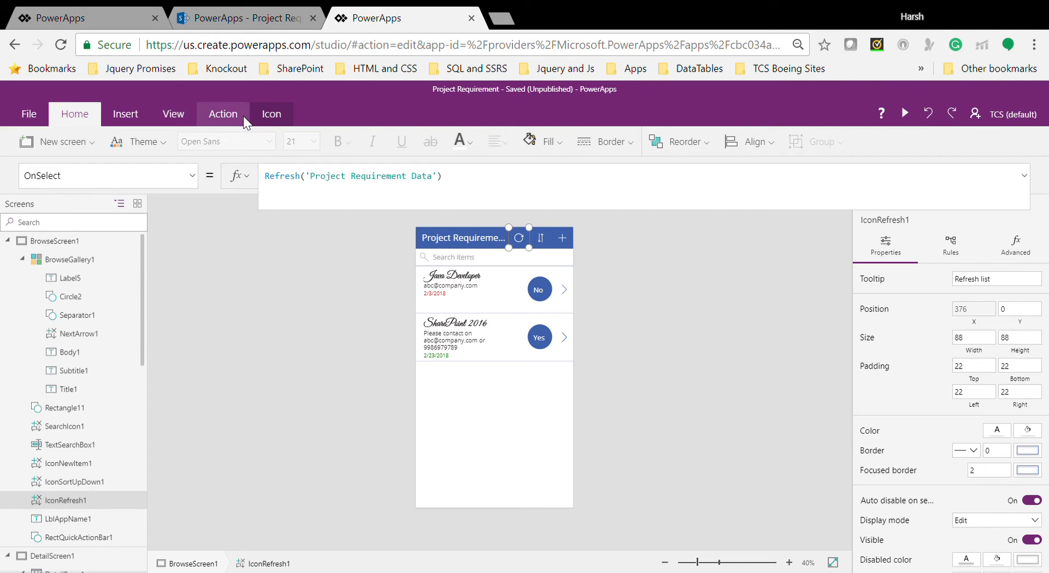
Show the available options for the Project Requirement Data source, and collapse BrowseScreen1 in the screen tree
{"action": "left_click", "coordinate": [165, 122]}
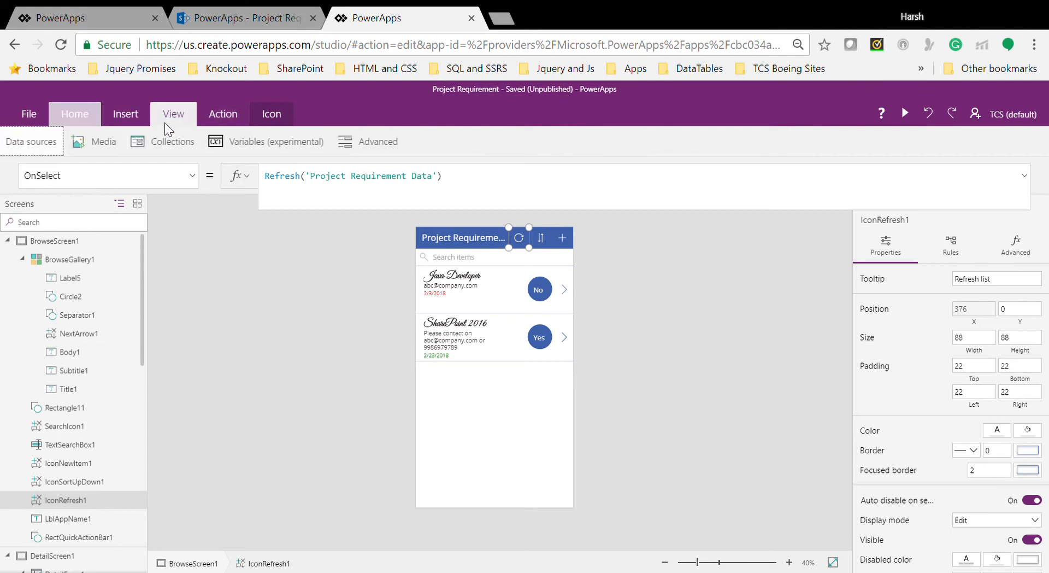
{"action": "left_click", "coordinate": [62, 144]}
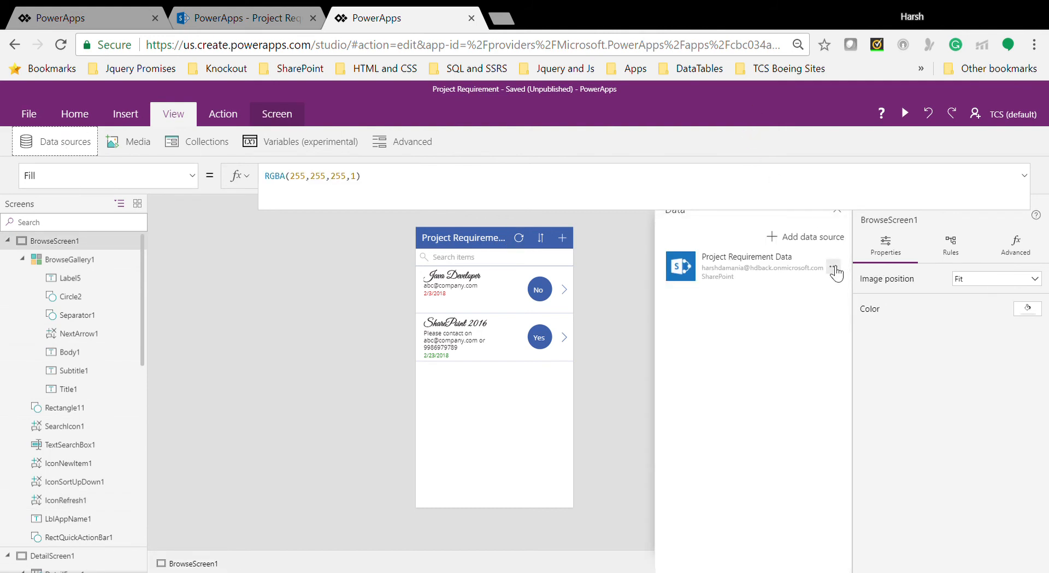
{"action": "left_click", "coordinate": [833, 268]}
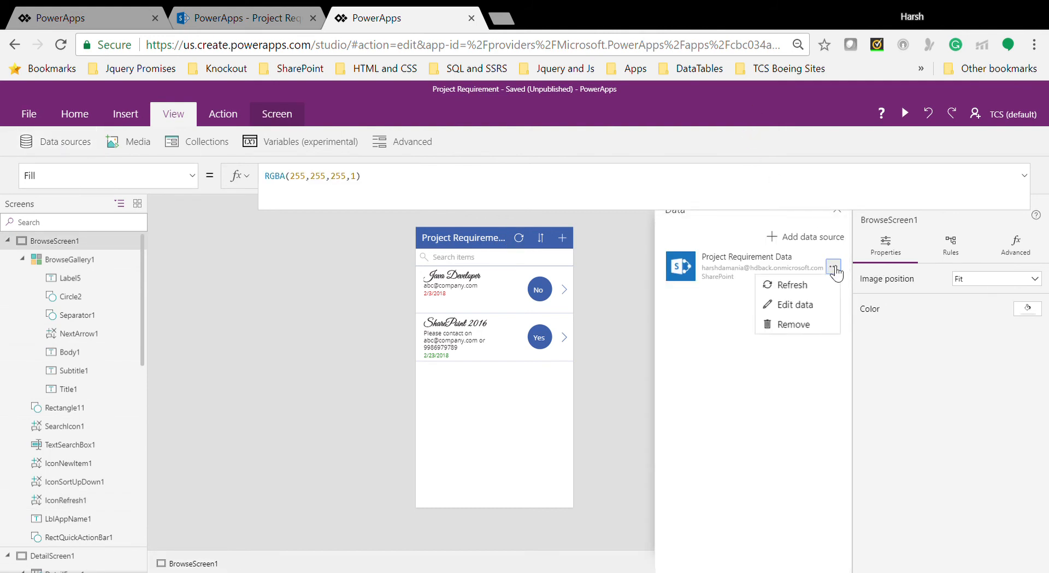
{"action": "left_click", "coordinate": [8, 240]}
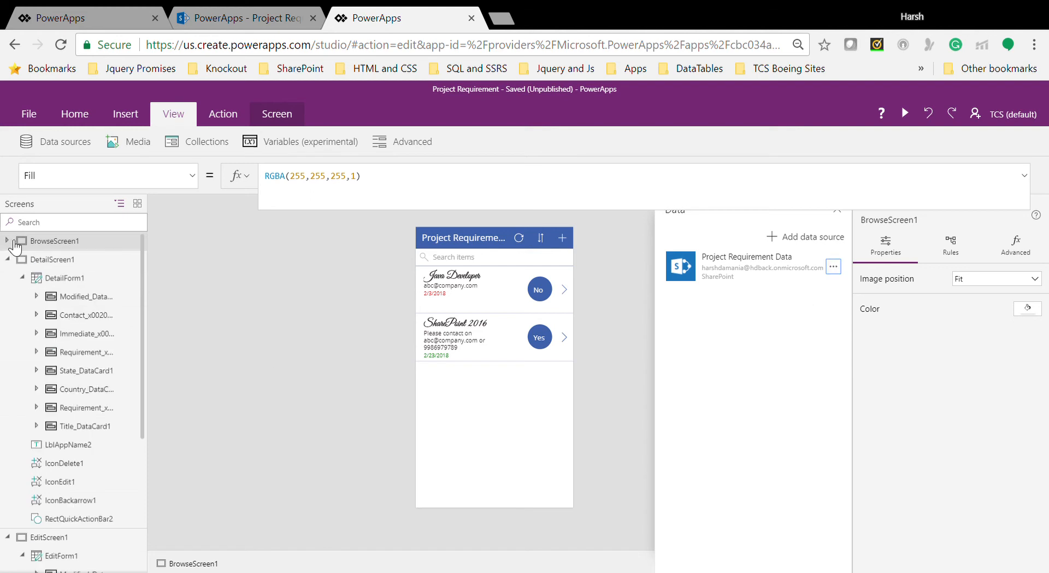
Preview the app from DetailScreen1, return to the list, and open the Java Developer item's details
{"action": "left_click", "coordinate": [59, 258]}
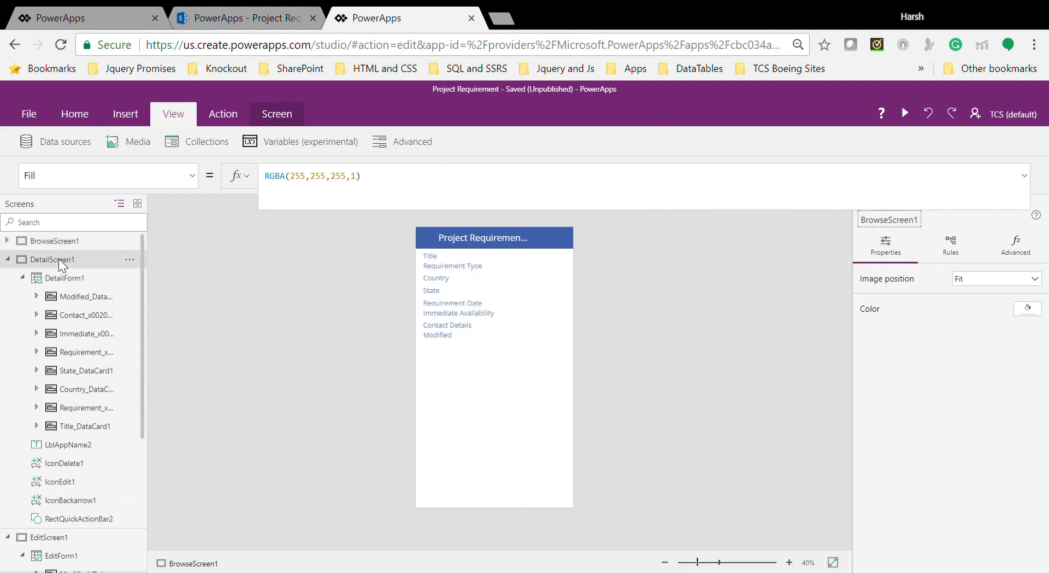
{"action": "left_click", "coordinate": [906, 113]}
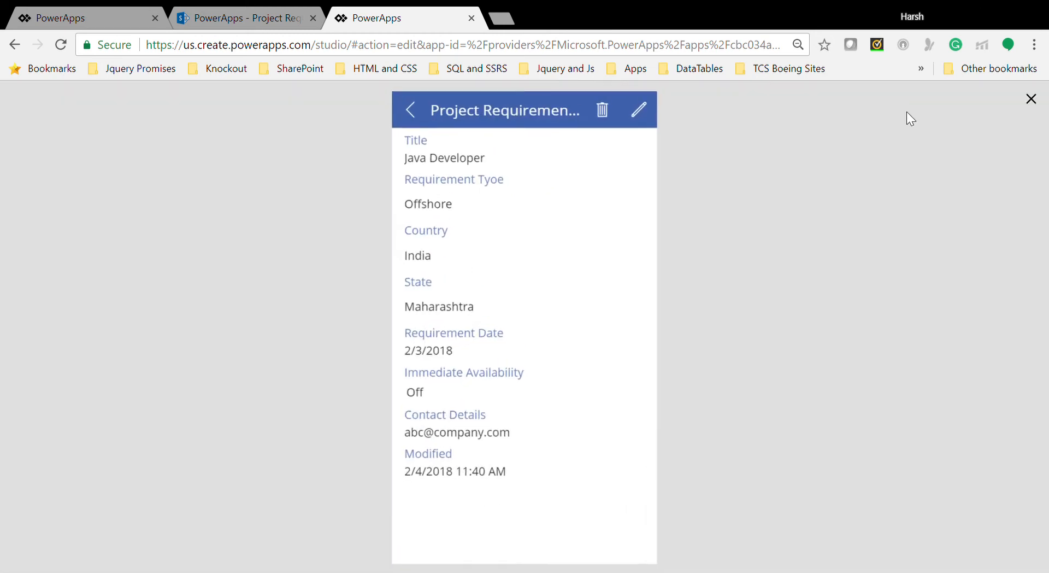
{"action": "left_click", "coordinate": [414, 111]}
{"action": "left_click", "coordinate": [454, 181]}
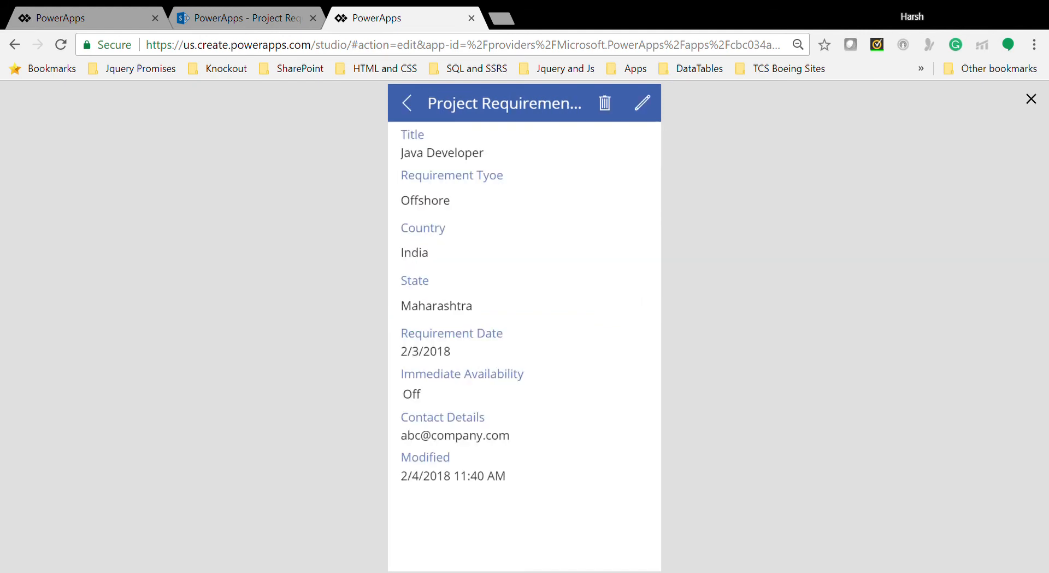
Try switching Immediate Availability on and off in the Java Developer item's edit form, then cancel the edit and close the preview
{"action": "left_click", "coordinate": [643, 103]}
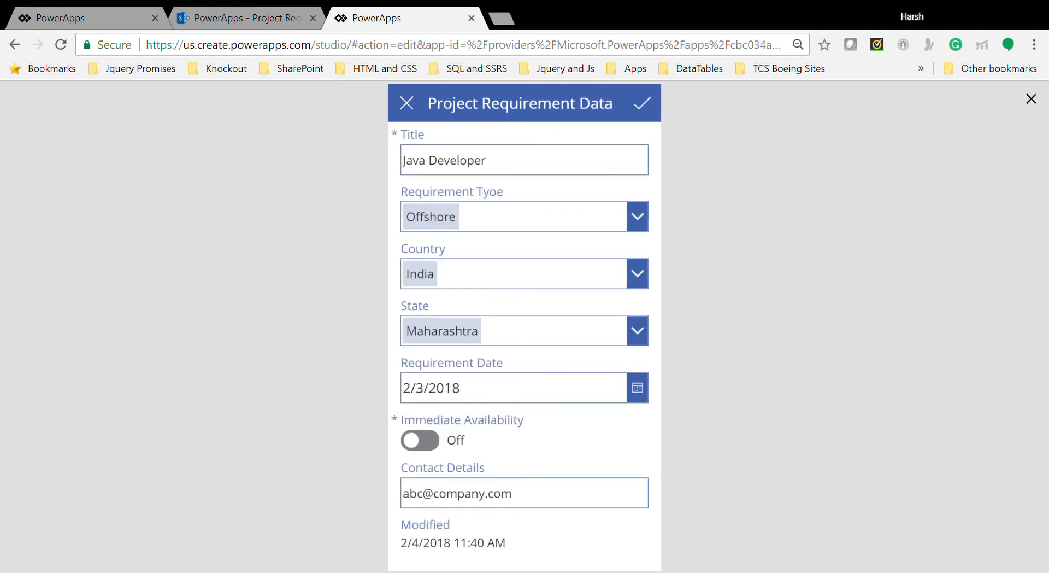
{"action": "left_click", "coordinate": [420, 440]}
{"action": "left_click", "coordinate": [420, 440]}
{"action": "left_click", "coordinate": [420, 440]}
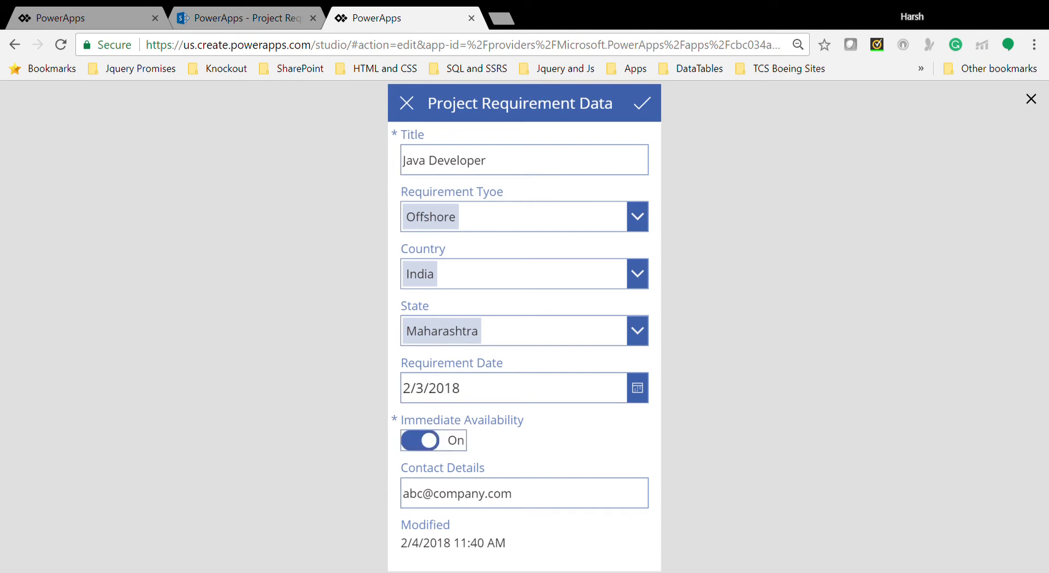
{"action": "left_click", "coordinate": [421, 440]}
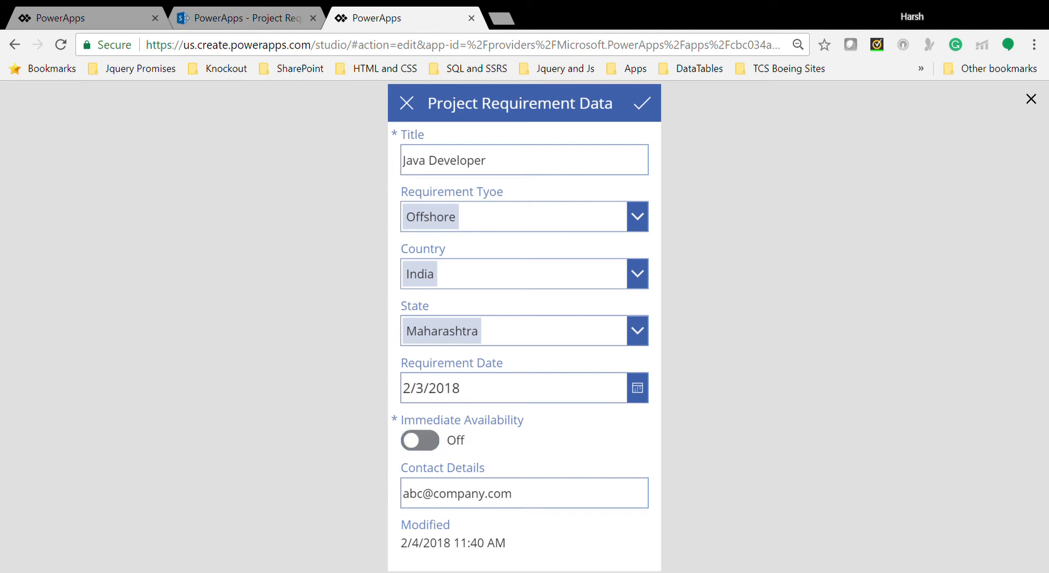
{"action": "left_click", "coordinate": [407, 103]}
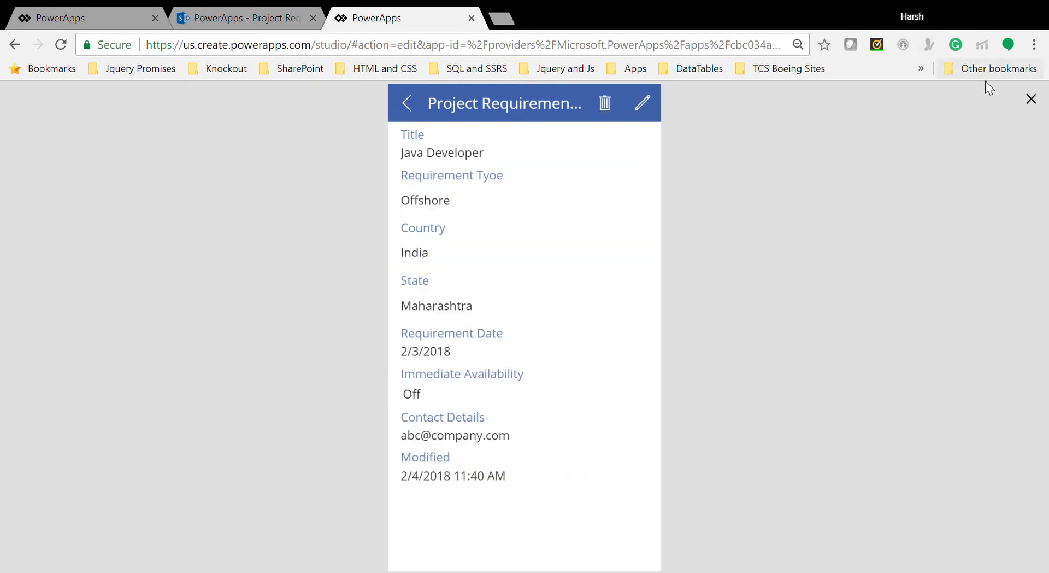
{"action": "left_click", "coordinate": [1031, 98]}
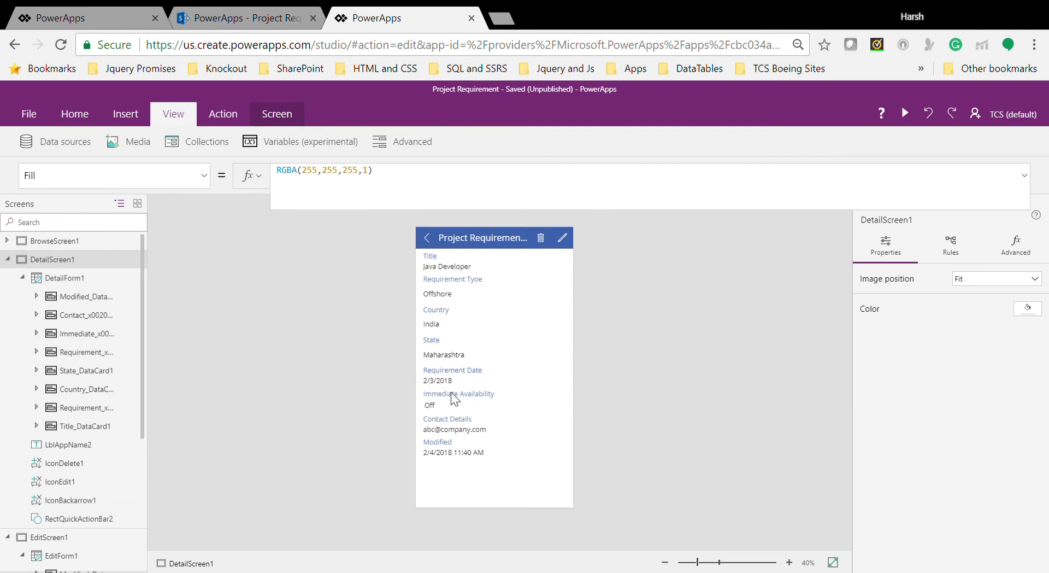
Unlock the Immediate Availability card on DetailScreen1 and delete its value control
{"action": "left_click", "coordinate": [436, 410]}
{"action": "left_click", "coordinate": [432, 405]}
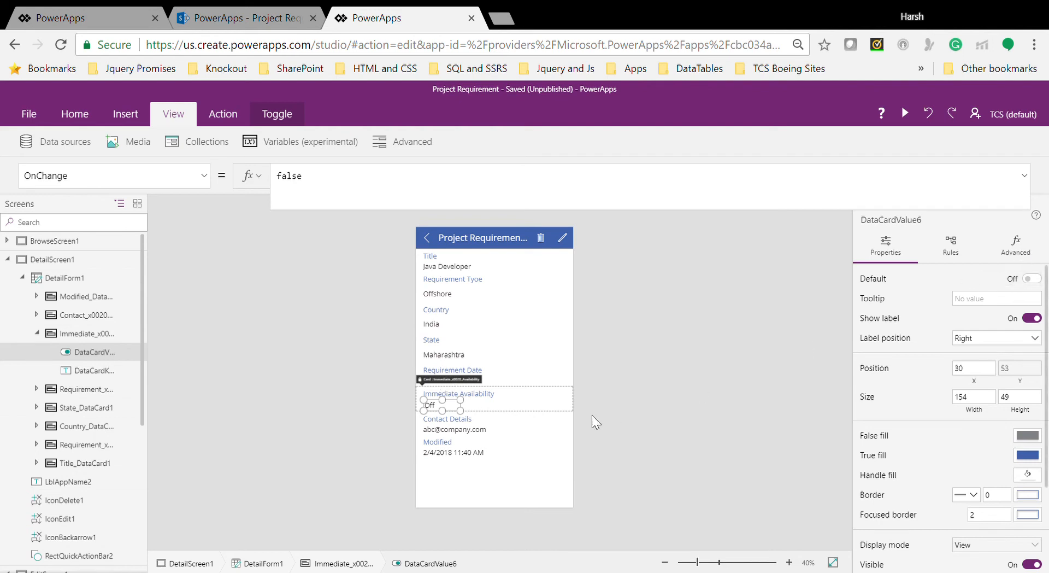
{"action": "left_click", "coordinate": [463, 385]}
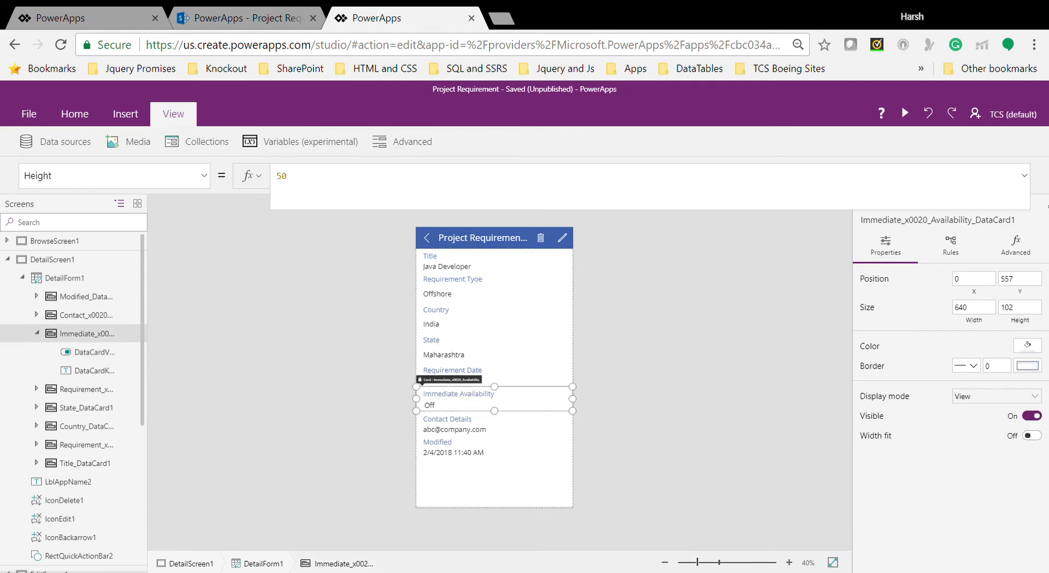
{"action": "left_click", "coordinate": [1019, 246]}
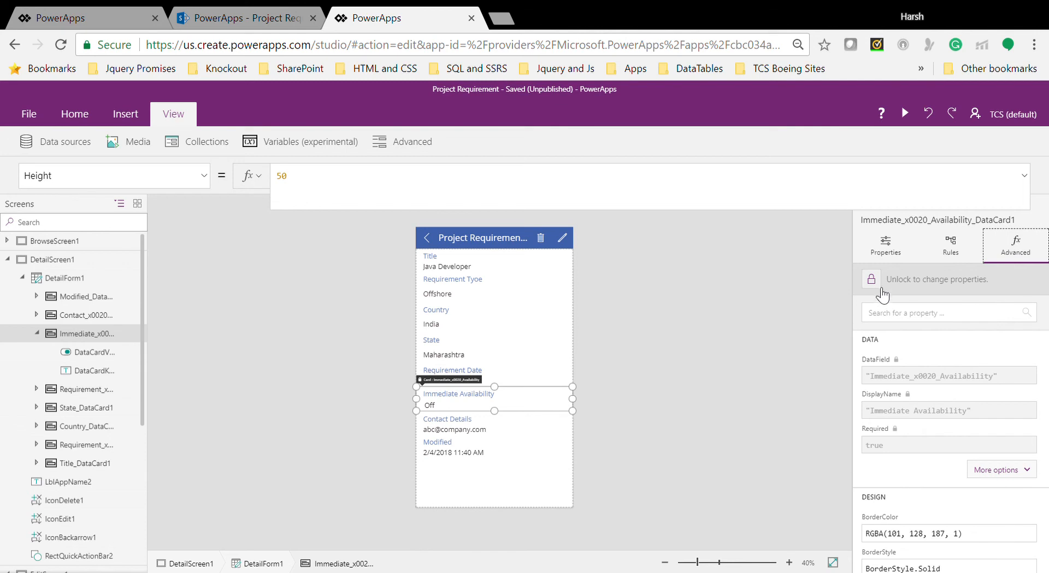
{"action": "left_click", "coordinate": [872, 279]}
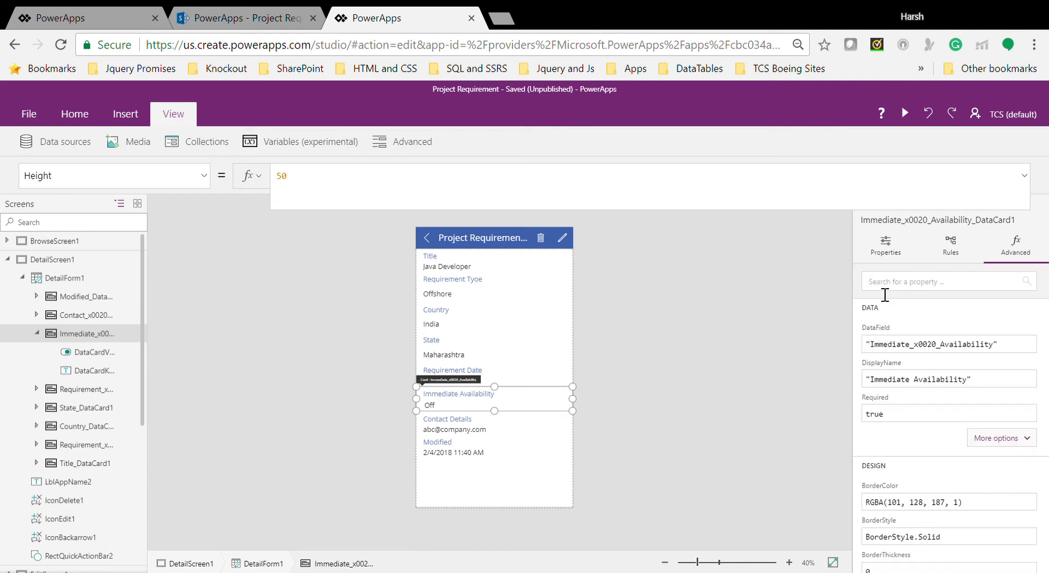
{"action": "left_click", "coordinate": [439, 406]}
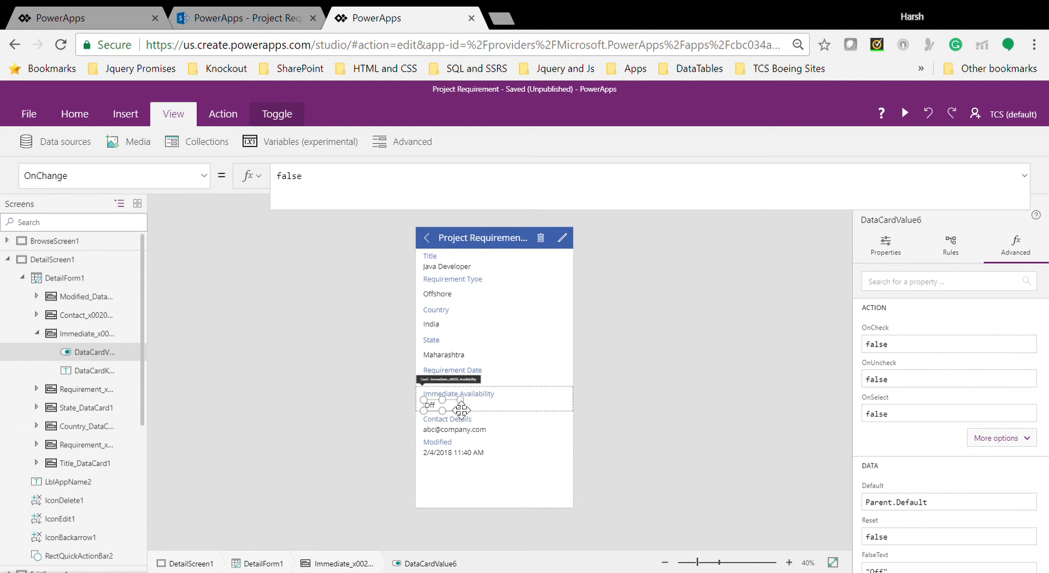
{"action": "key", "text": "Delete"}
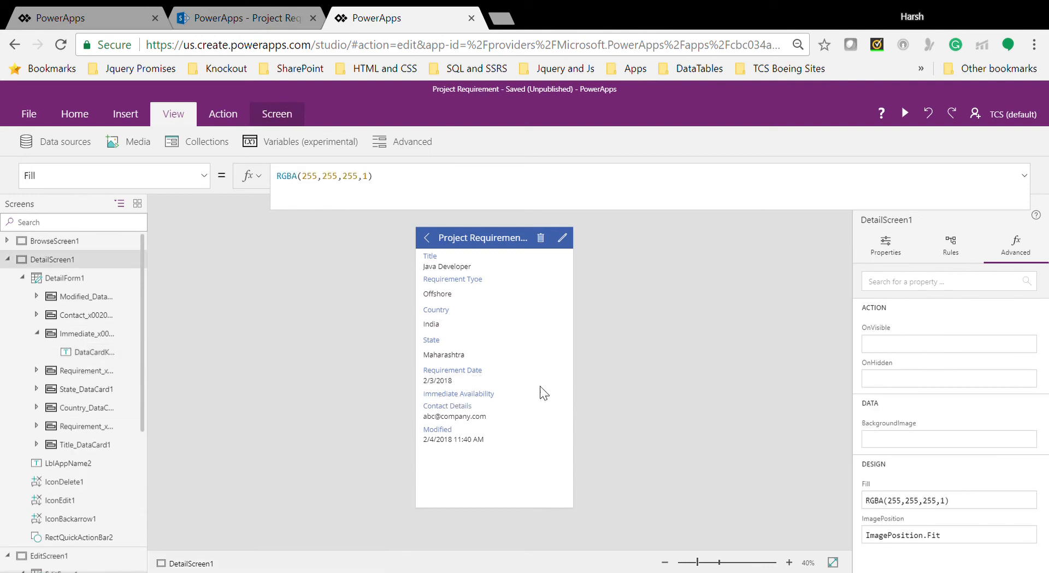
Insert a Toggle control into the Immediate Availability card on DetailScreen1
{"action": "left_click", "coordinate": [484, 392]}
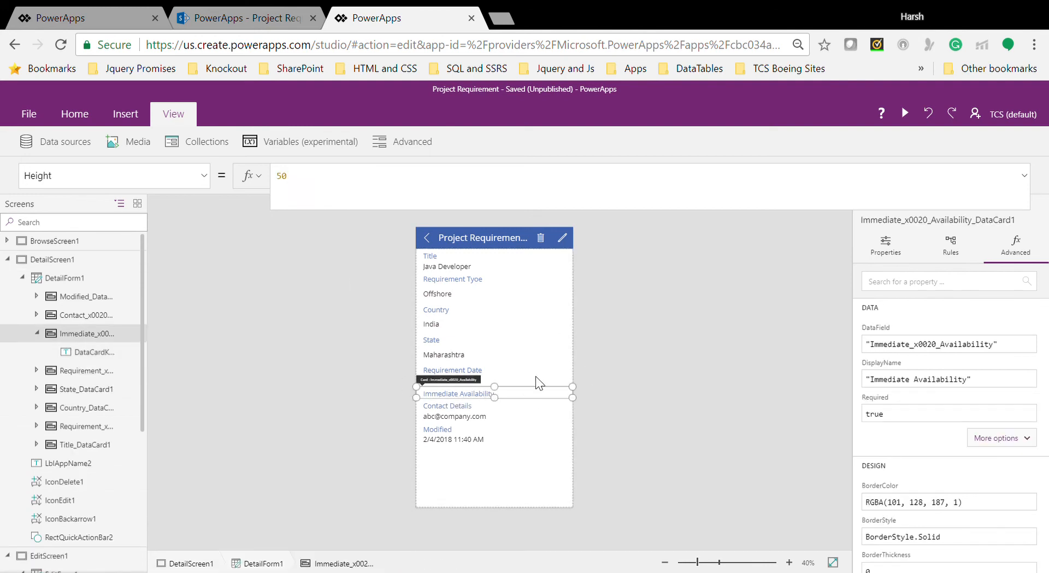
{"action": "left_click", "coordinate": [120, 113]}
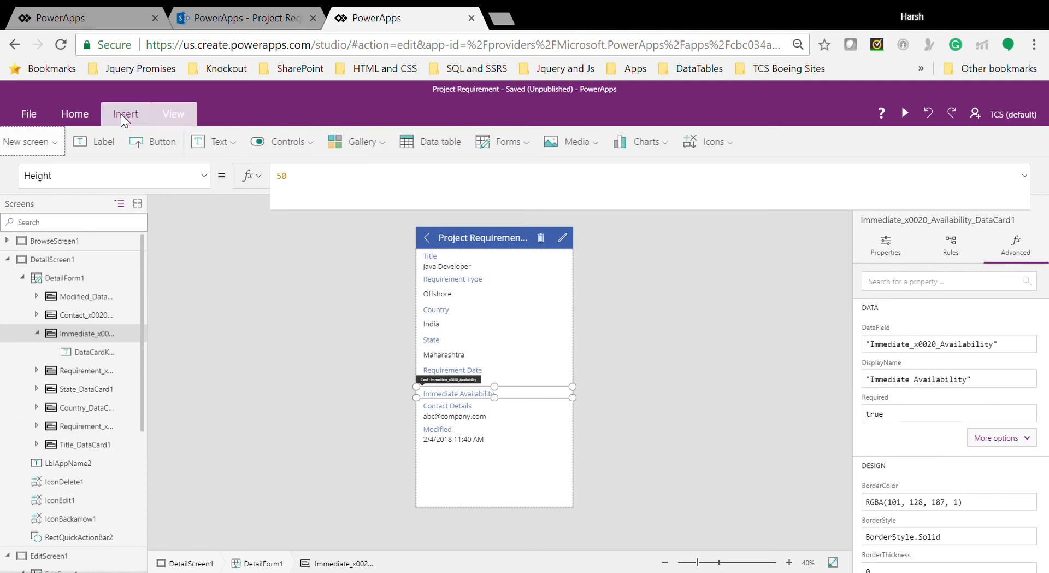
{"action": "left_click", "coordinate": [339, 144]}
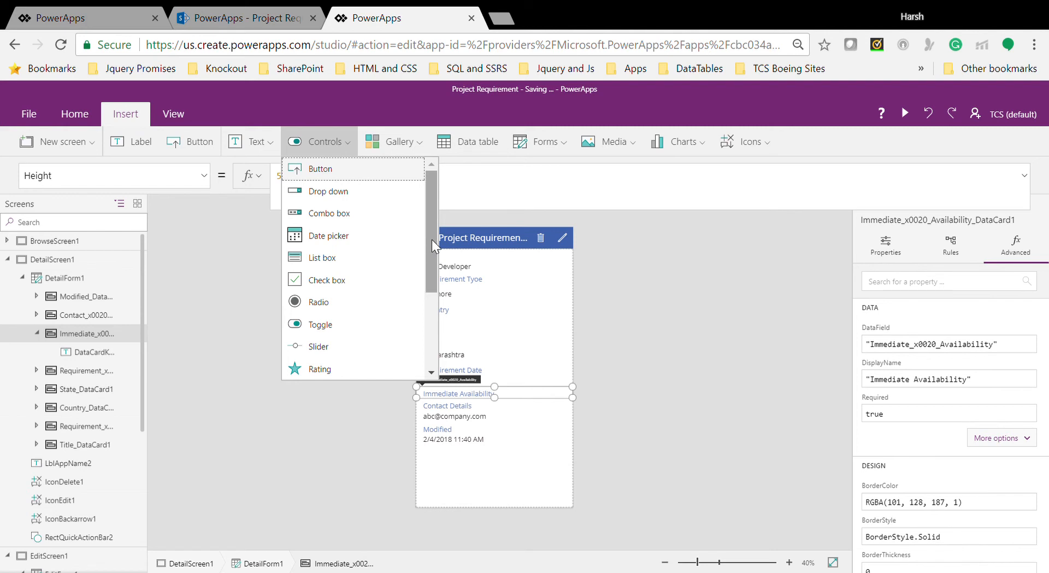
{"action": "left_click_drag", "start_coordinate": [432, 239], "coordinate": [437, 315]}
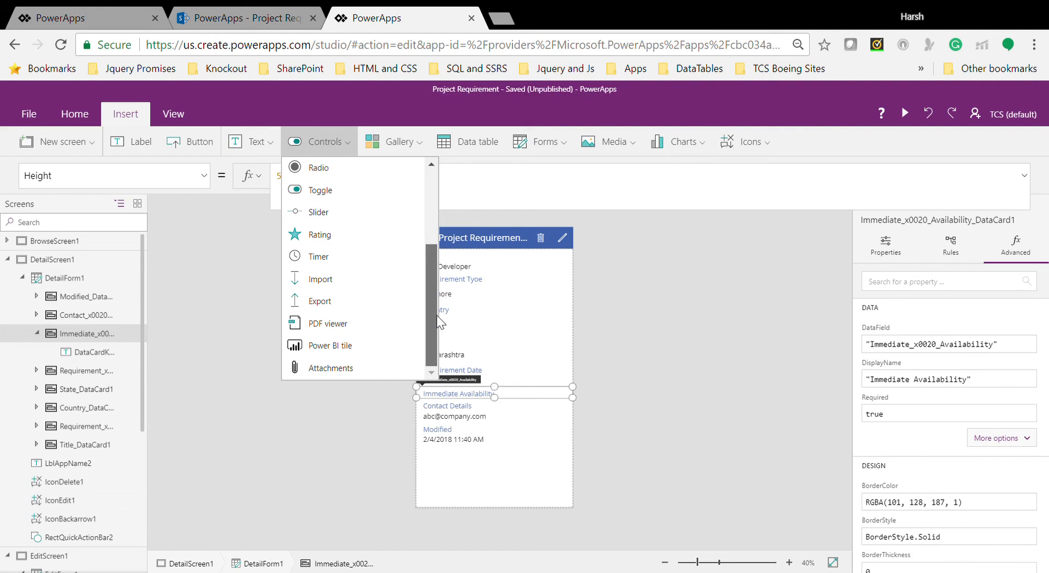
{"action": "left_click_drag", "start_coordinate": [437, 333], "coordinate": [420, 238]}
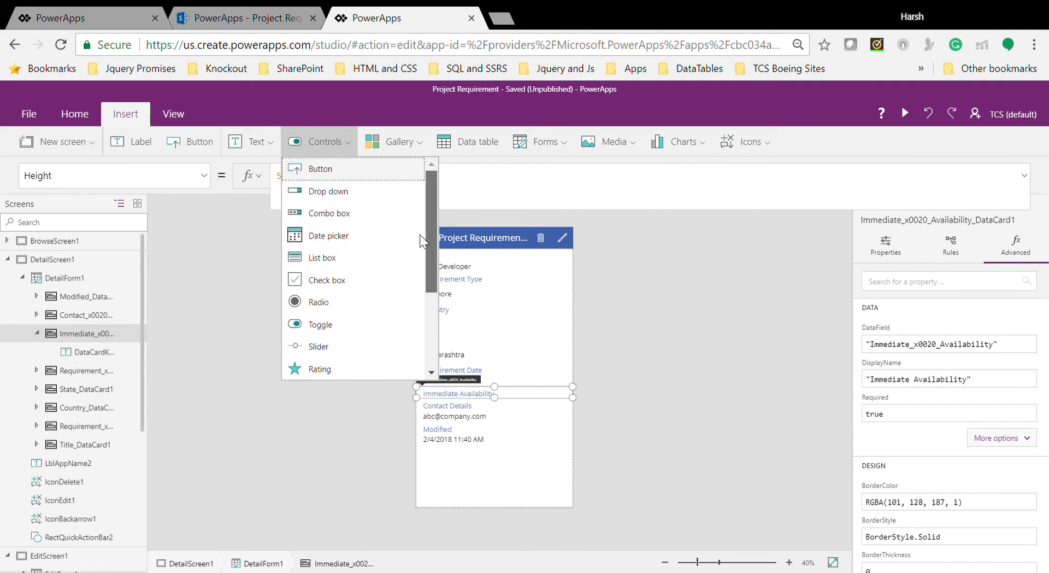
{"action": "left_click_drag", "start_coordinate": [420, 235], "coordinate": [422, 284]}
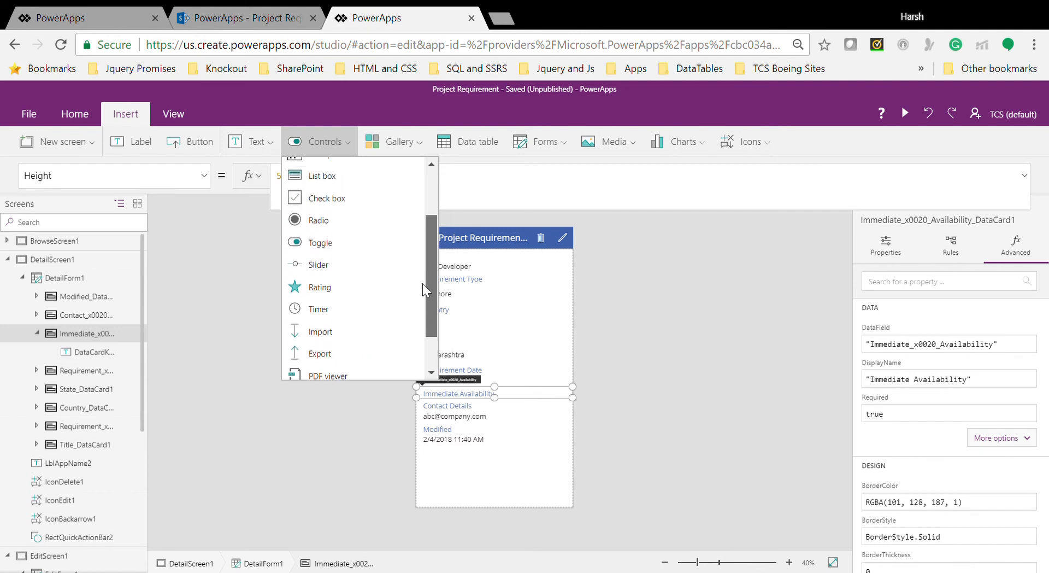
{"action": "key", "text": "Escape"}
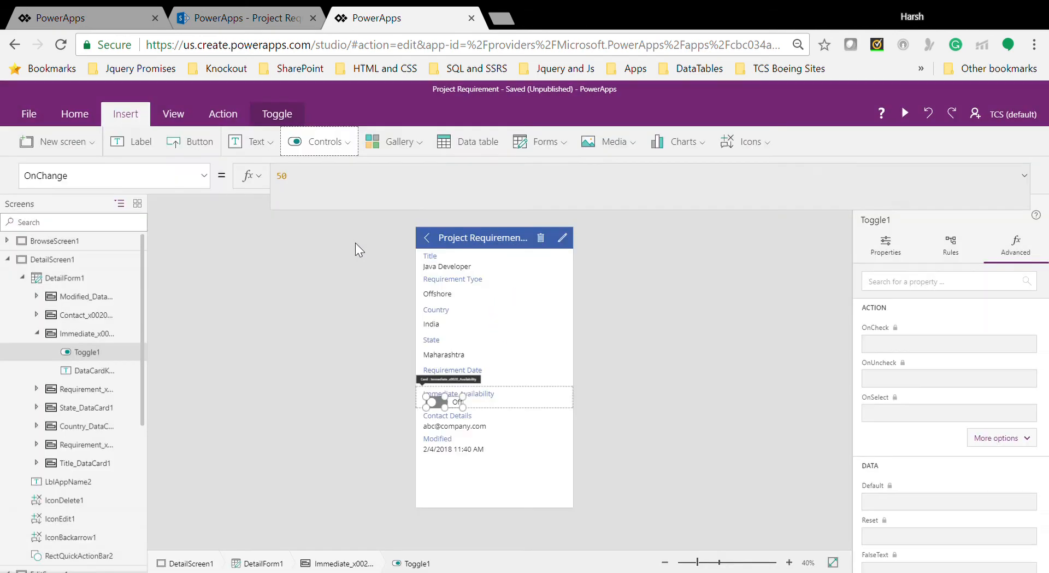
Enlarge the Immediate Availability card downward to a height of about 137
{"action": "left_click", "coordinate": [541, 491]}
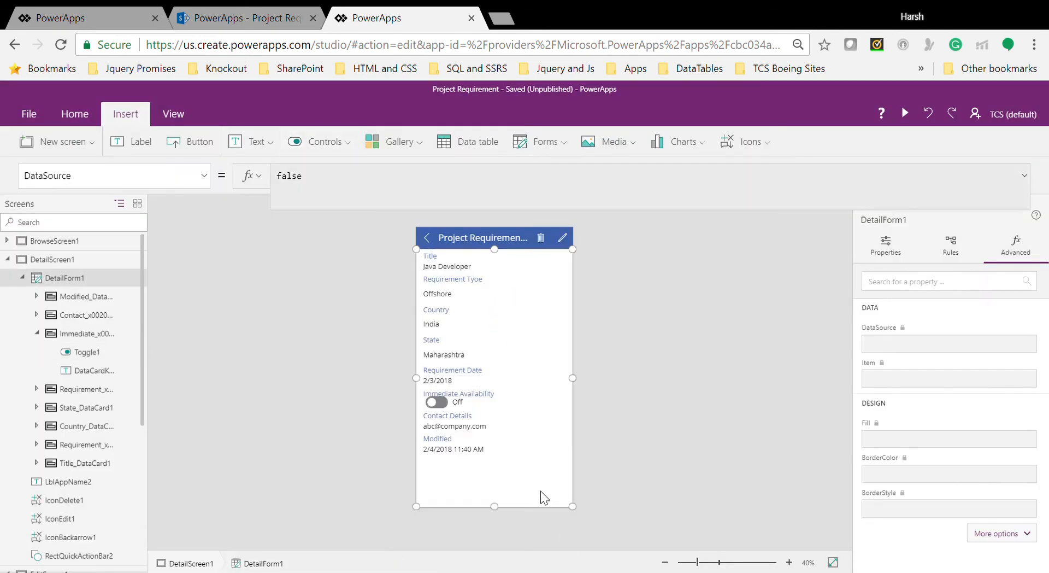
{"action": "left_click", "coordinate": [448, 405]}
{"action": "left_click", "coordinate": [440, 401]}
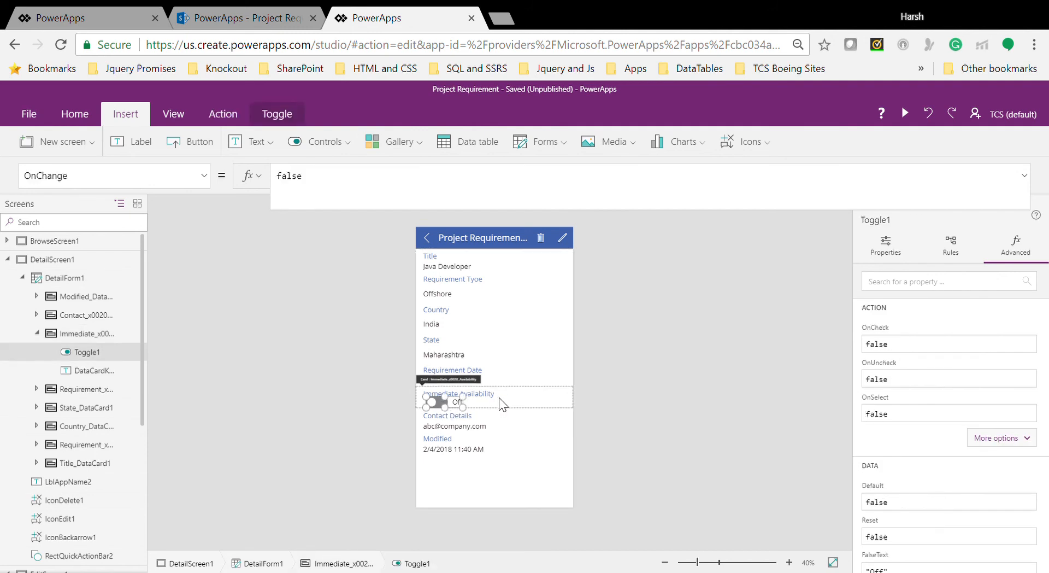
{"action": "left_click", "coordinate": [500, 394]}
{"action": "left_click", "coordinate": [500, 408]}
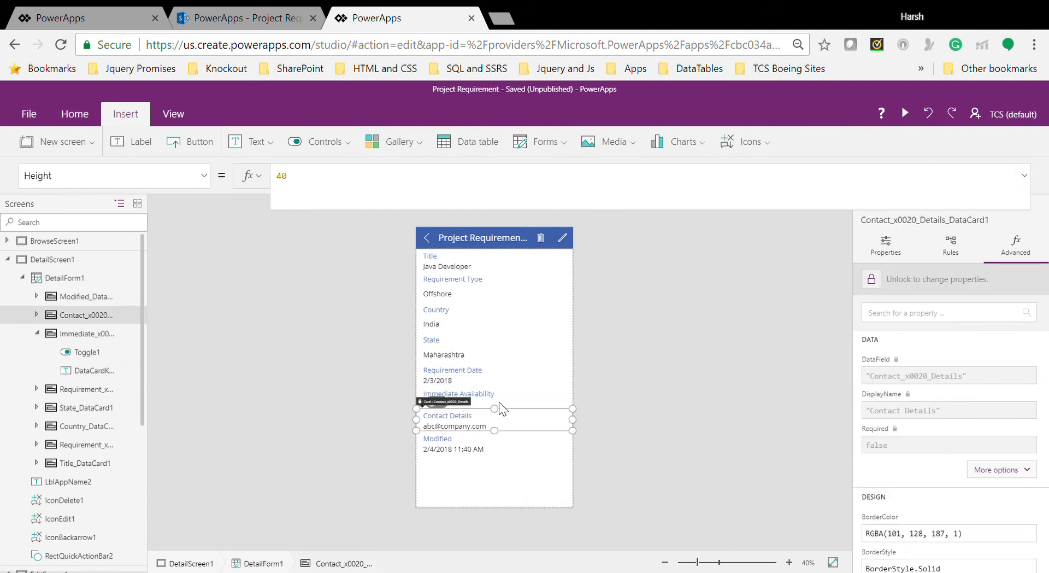
{"action": "left_click", "coordinate": [498, 401]}
{"action": "left_click_drag", "start_coordinate": [496, 417], "coordinate": [500, 429]}
Move the new toggle below the Immediate Availability heading, to about X 30, Y 65 in the card
{"action": "left_click", "coordinate": [438, 405]}
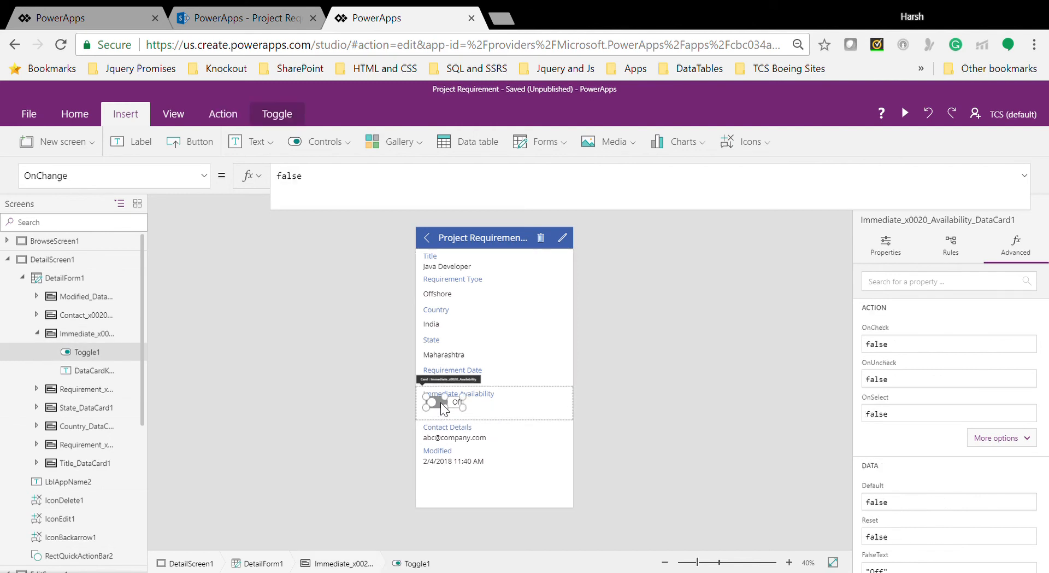
{"action": "left_click", "coordinate": [522, 405]}
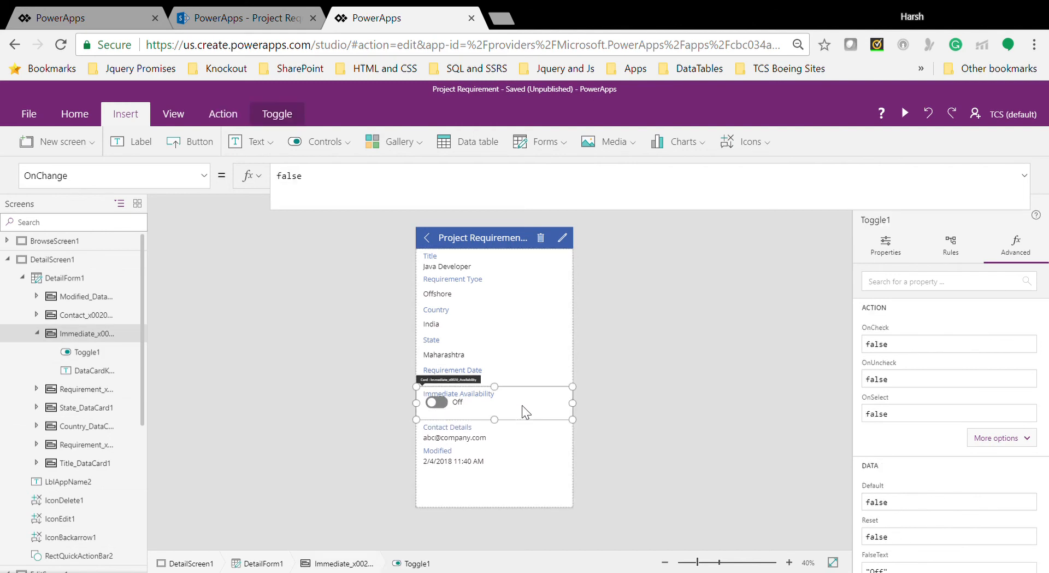
{"action": "left_click", "coordinate": [445, 407]}
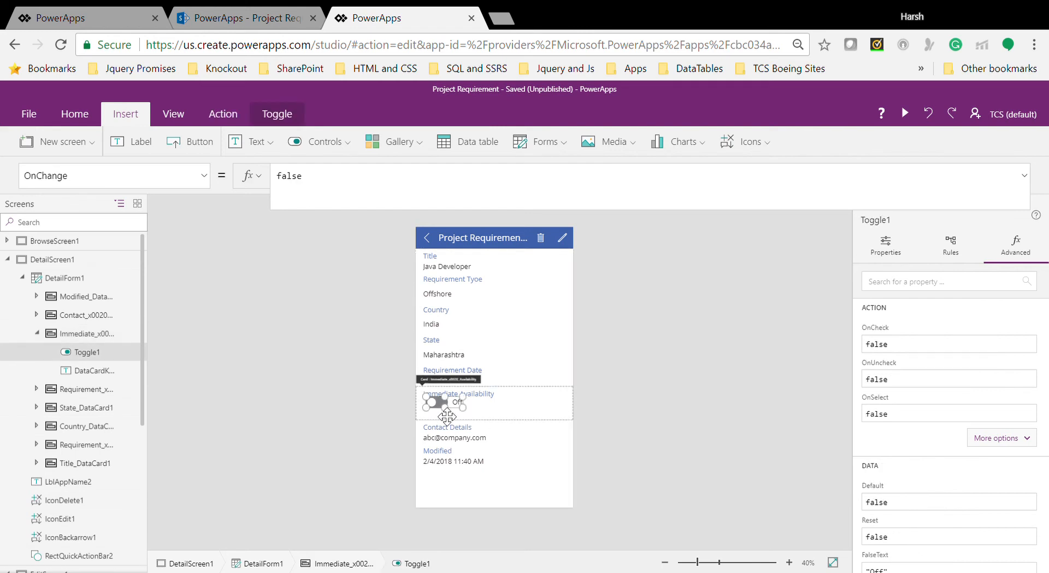
{"action": "left_click_drag", "start_coordinate": [438, 414], "coordinate": [440, 419]}
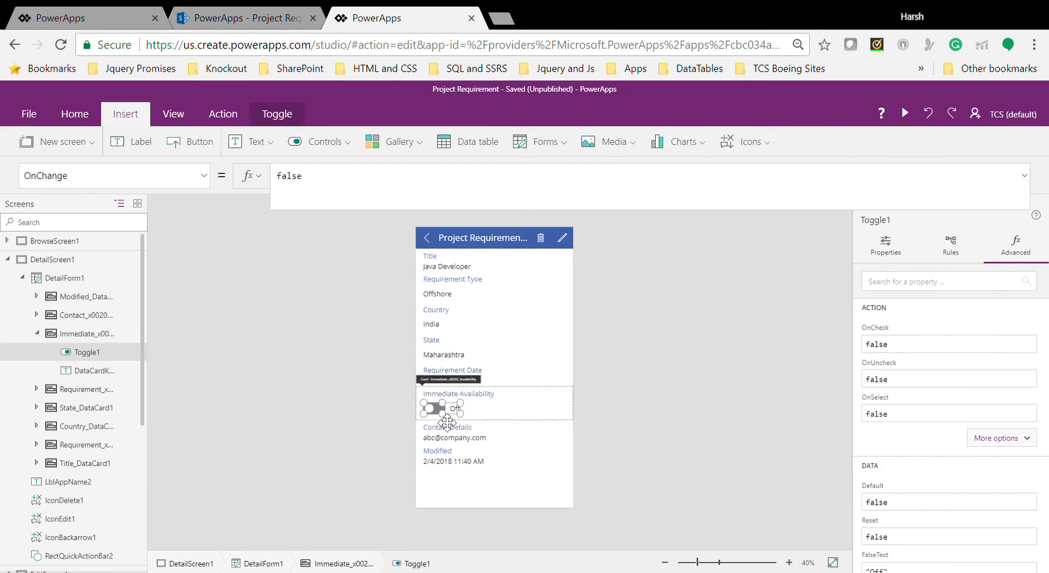
{"action": "left_click", "coordinate": [688, 411]}
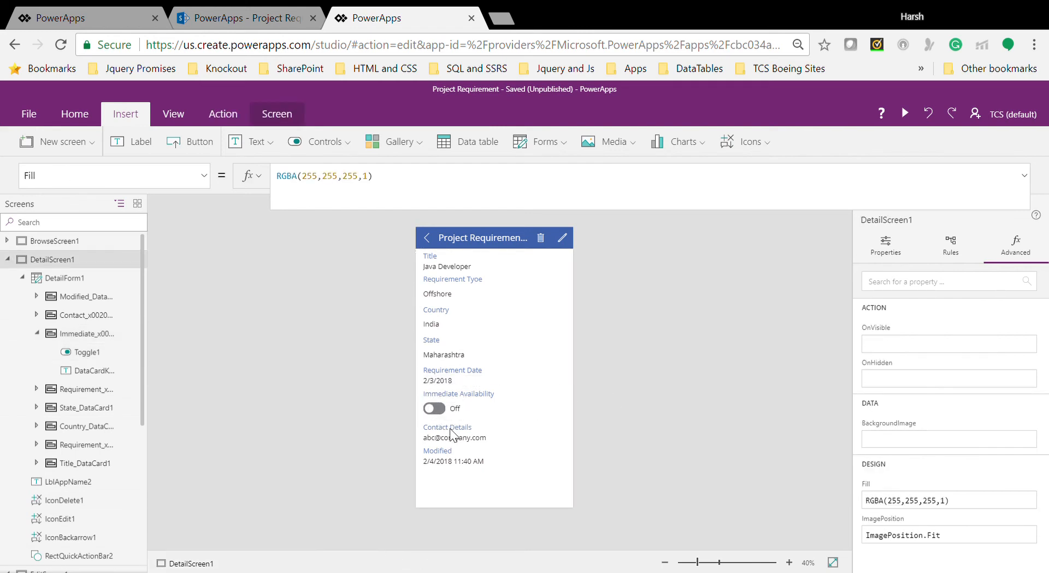
Preview the detail screen, switch the Immediate Availability toggle on and off repeatedly, and close the preview
{"action": "left_click", "coordinate": [906, 115]}
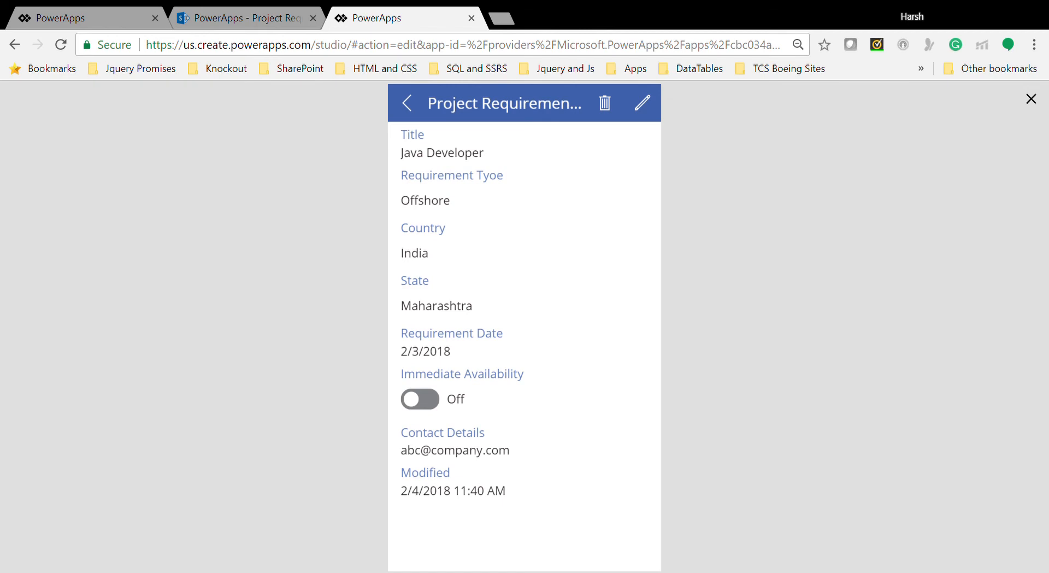
{"action": "left_click", "coordinate": [419, 399]}
{"action": "left_click", "coordinate": [420, 399]}
{"action": "left_click", "coordinate": [420, 399]}
{"action": "left_click", "coordinate": [419, 399]}
{"action": "left_click", "coordinate": [420, 399]}
{"action": "left_click", "coordinate": [419, 399]}
{"action": "left_click", "coordinate": [1031, 100]}
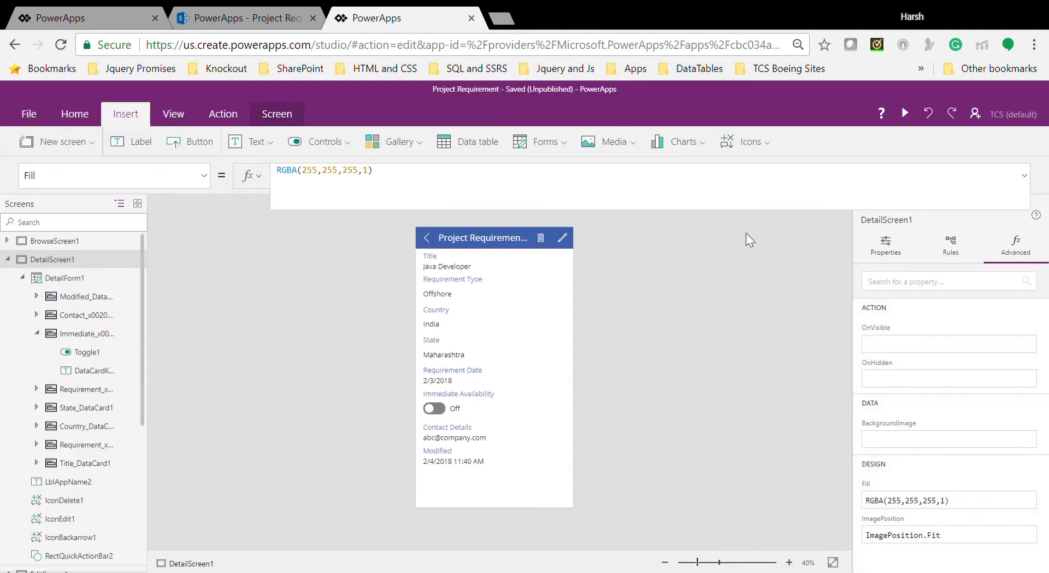
Set the display mode of the toggle in the Immediate Availability card on DetailScreen1 to Disabled
{"action": "left_click", "coordinate": [439, 408]}
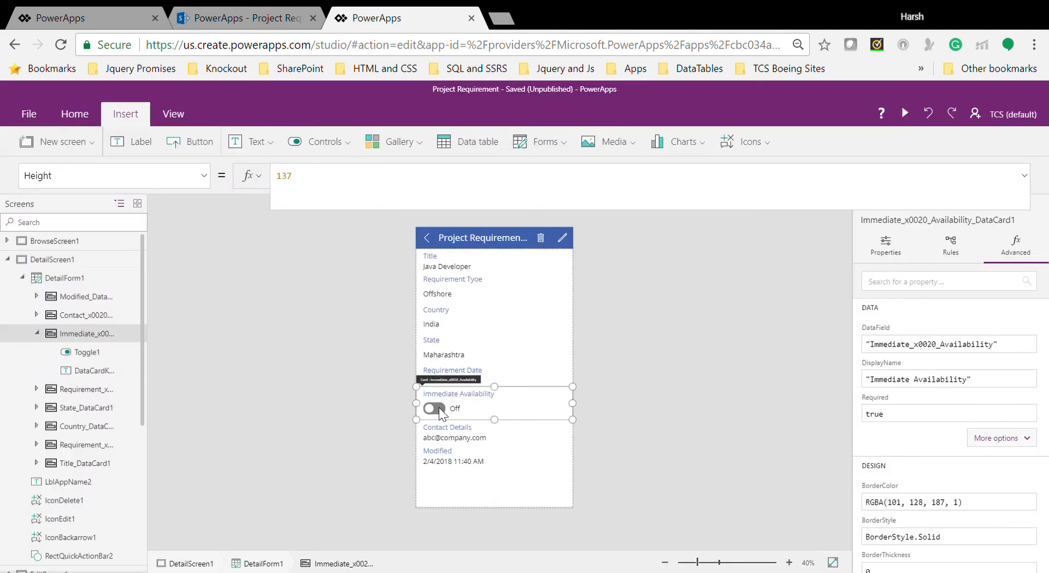
{"action": "left_click", "coordinate": [438, 407]}
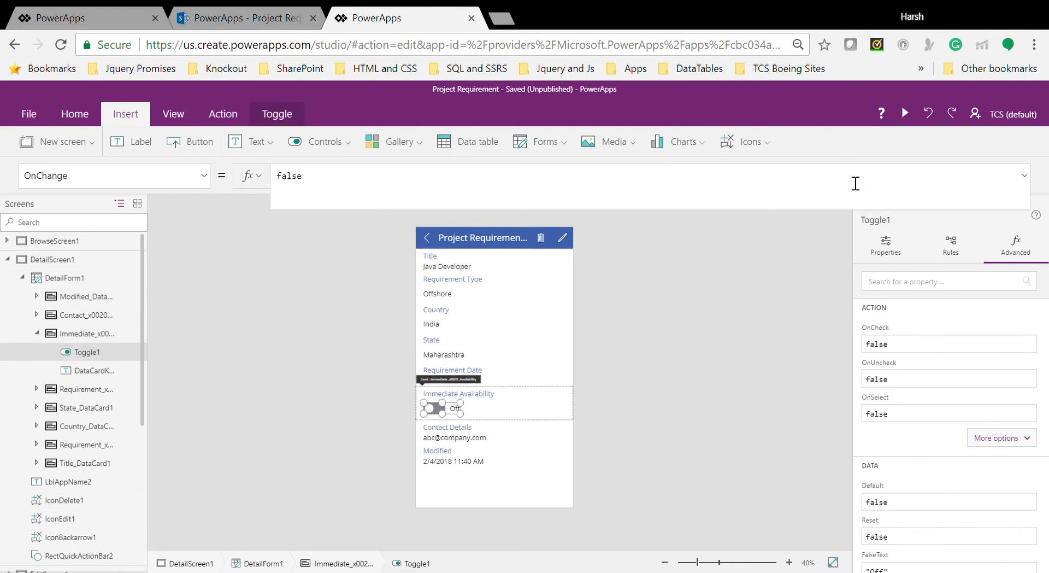
{"action": "left_click", "coordinate": [886, 245]}
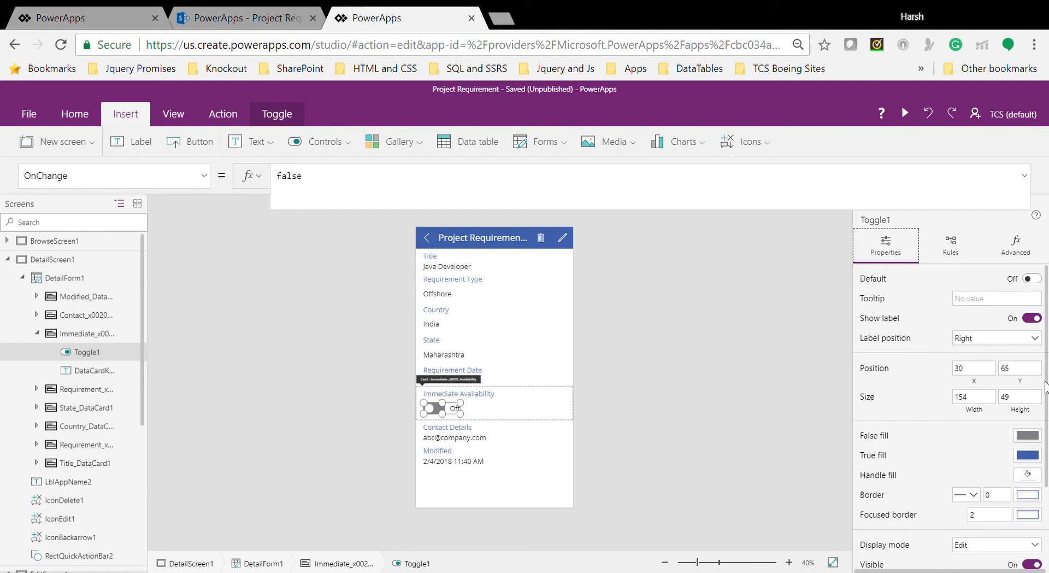
{"action": "left_click_drag", "start_coordinate": [1045, 385], "coordinate": [1047, 462]}
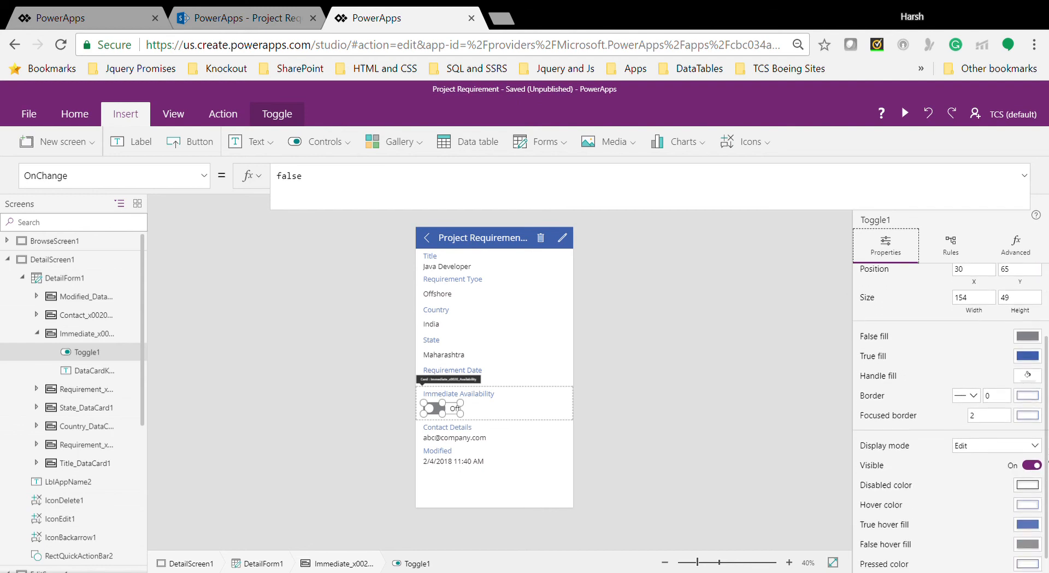
{"action": "left_click", "coordinate": [997, 442]}
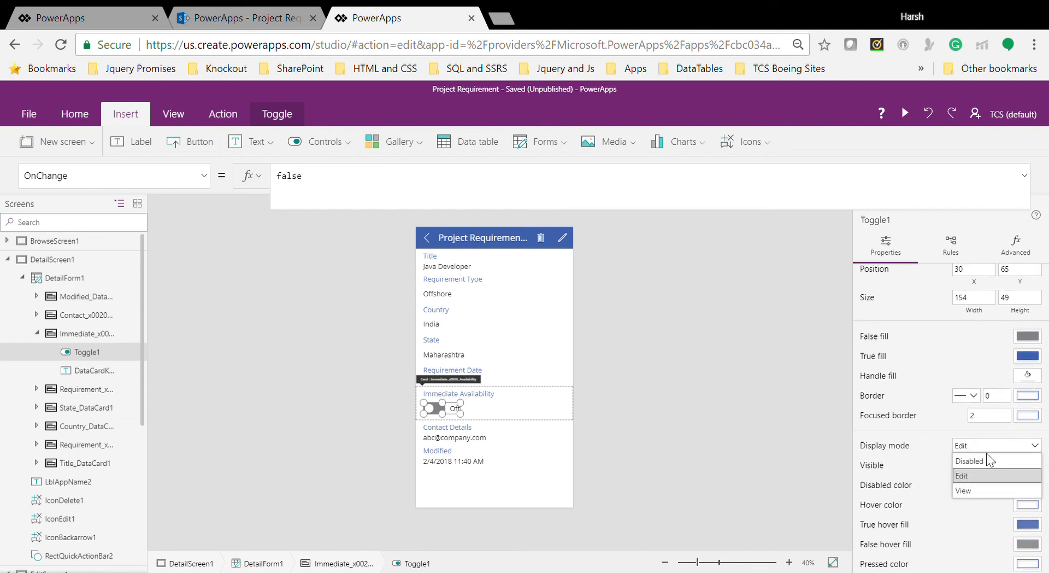
{"action": "left_click", "coordinate": [982, 458]}
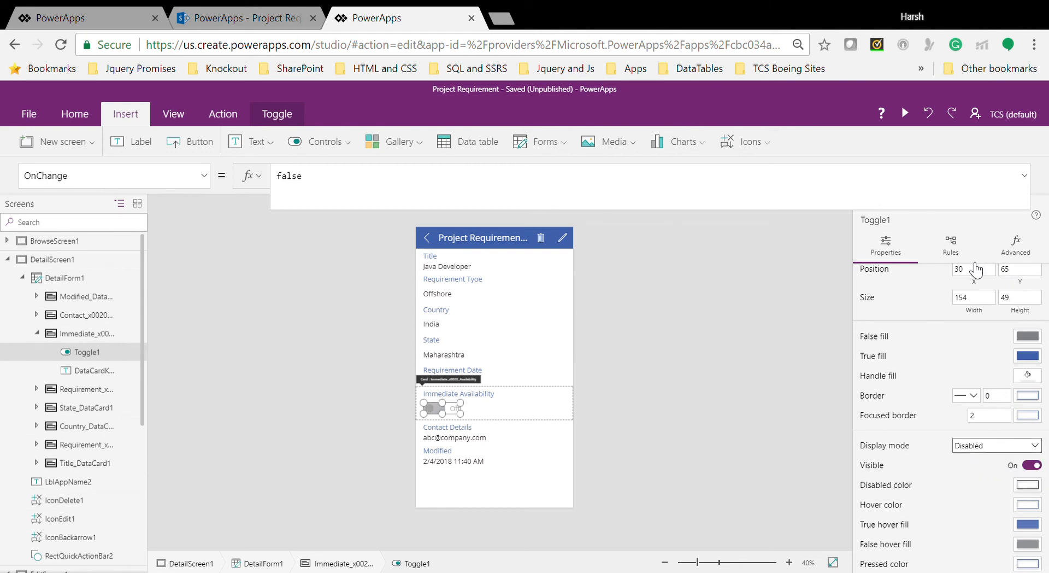
Set the Immediate Availability toggle's FalseText to "No" and its TrueText to "Yes"
{"action": "left_click", "coordinate": [1022, 244]}
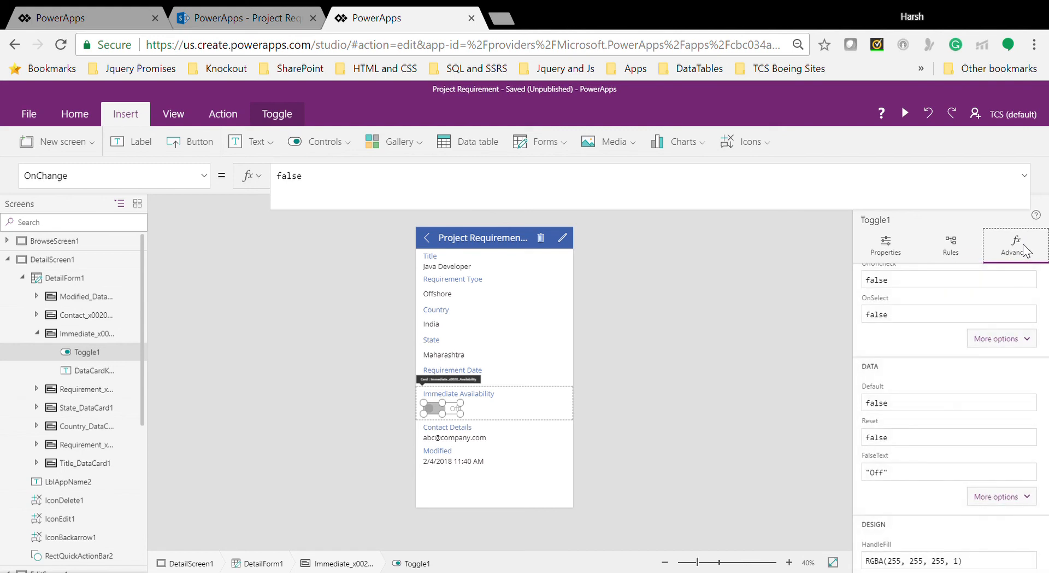
{"action": "left_click", "coordinate": [1014, 343]}
{"action": "scroll", "coordinate": [1047, 464], "scroll_direction": "down", "scroll_amount": 3}
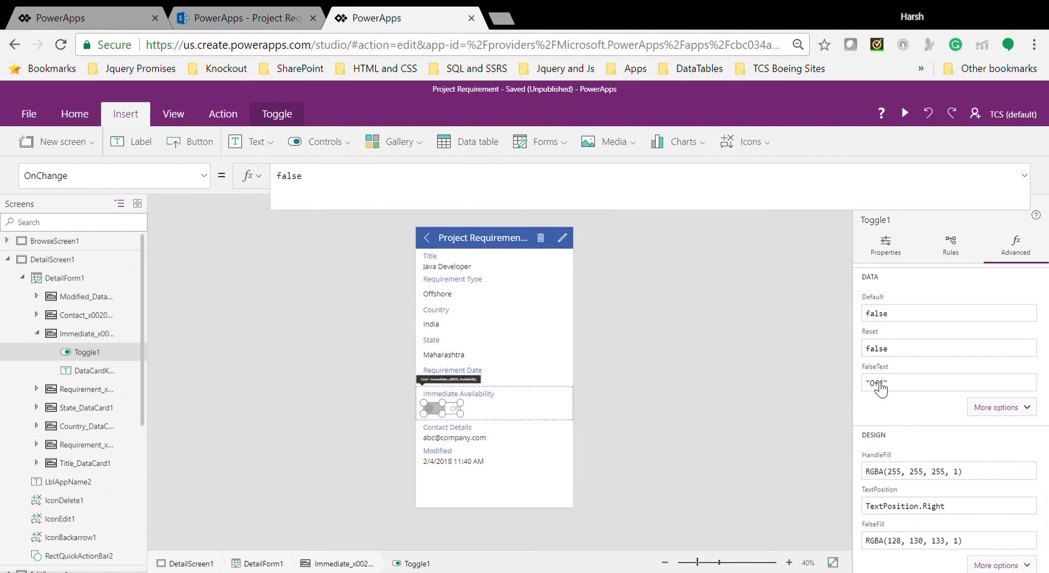
{"action": "left_click", "coordinate": [1016, 410]}
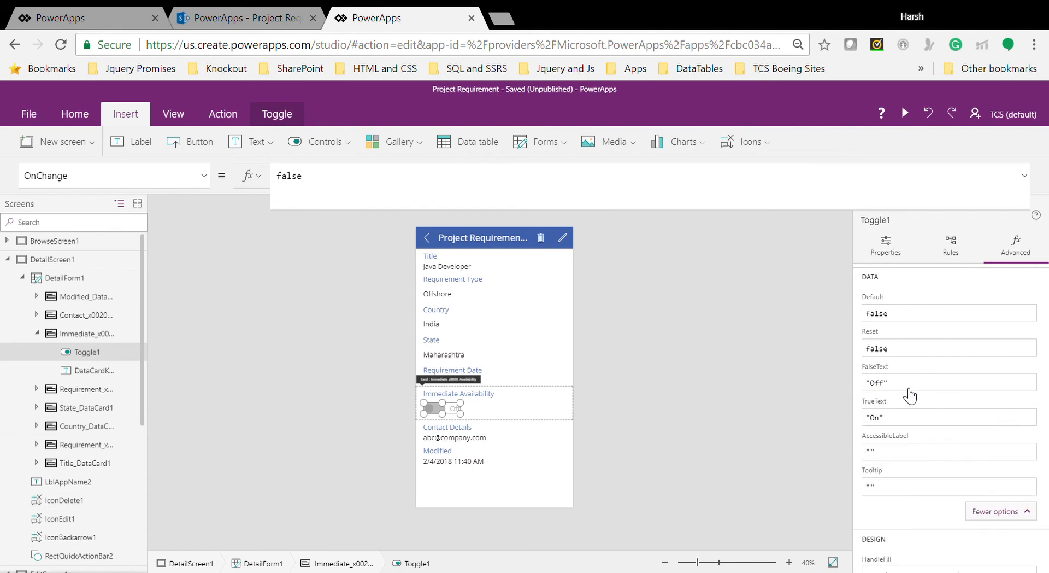
{"action": "left_click", "coordinate": [885, 388]}
{"action": "double_click", "coordinate": [885, 389]}
{"action": "type", "text": "No"}
{"action": "double_click", "coordinate": [885, 421]}
{"action": "type", "text": "Yes"}
{"action": "left_click", "coordinate": [943, 422]}
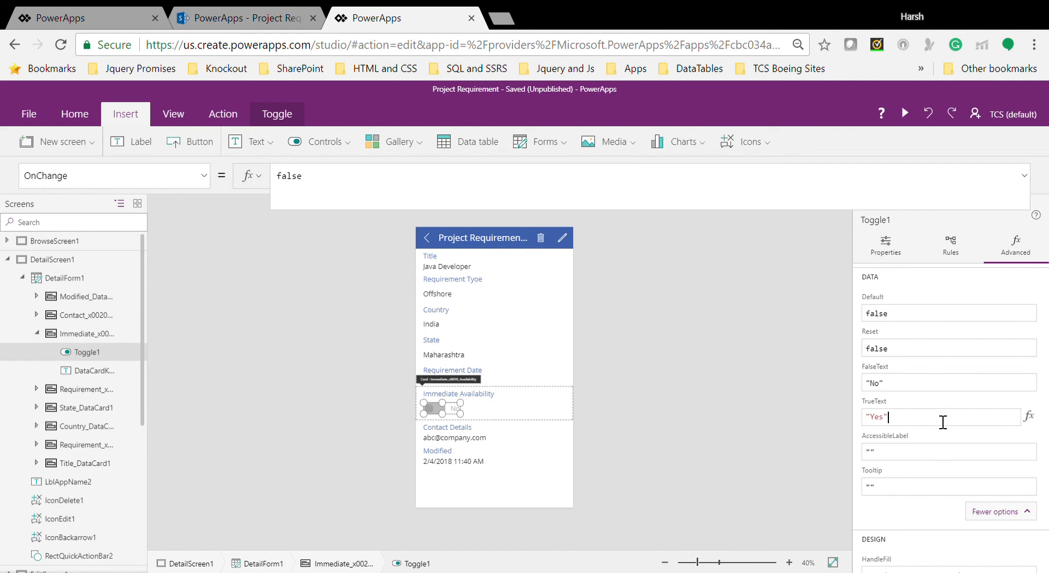
{"action": "left_click", "coordinate": [932, 389]}
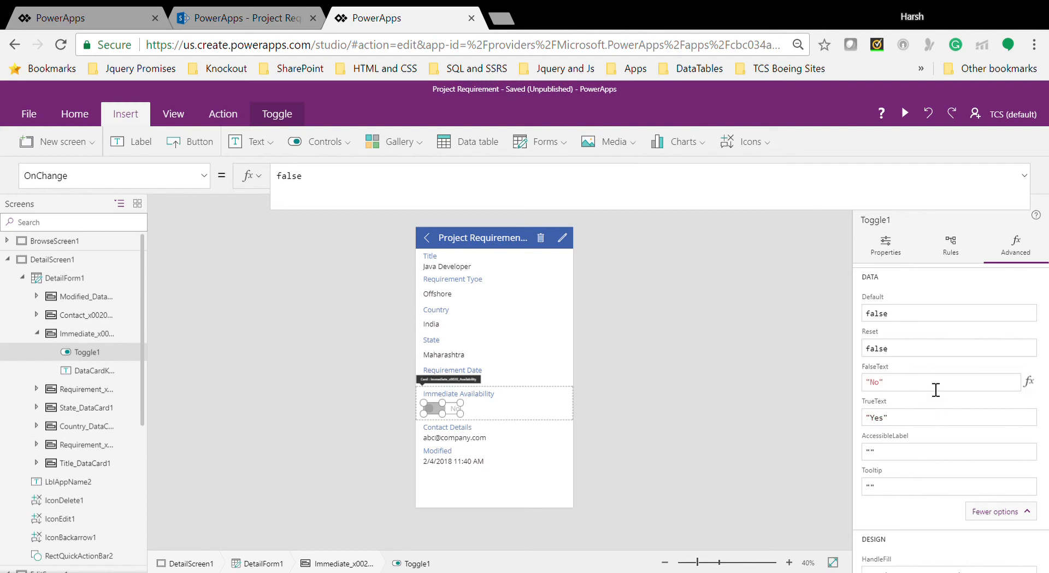
{"action": "left_click", "coordinate": [680, 458]}
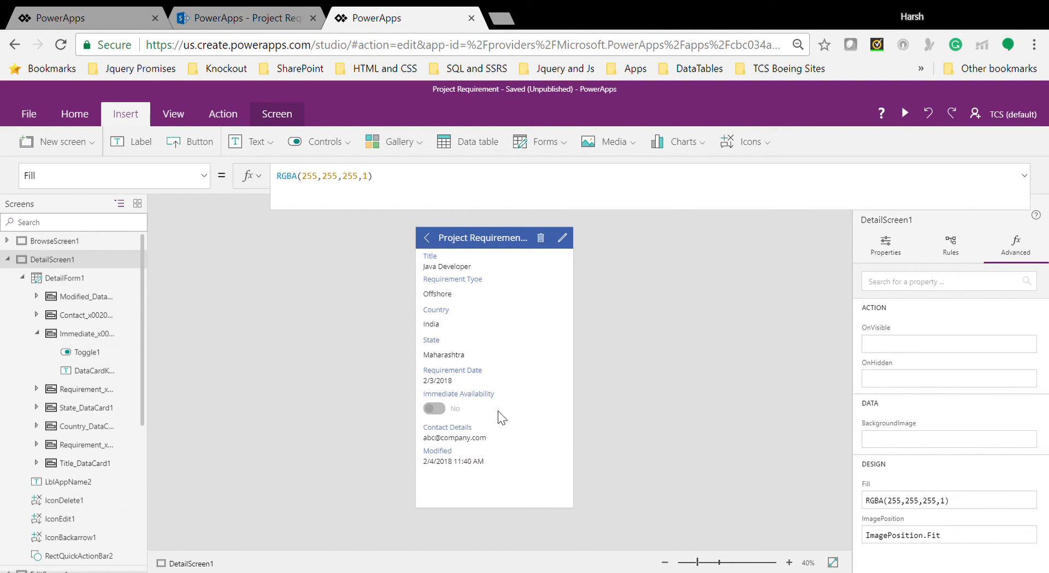
Inspect the OnSelect formulas of the back arrow and edit icons in the DetailScreen1 header
{"action": "left_click", "coordinate": [888, 251]}
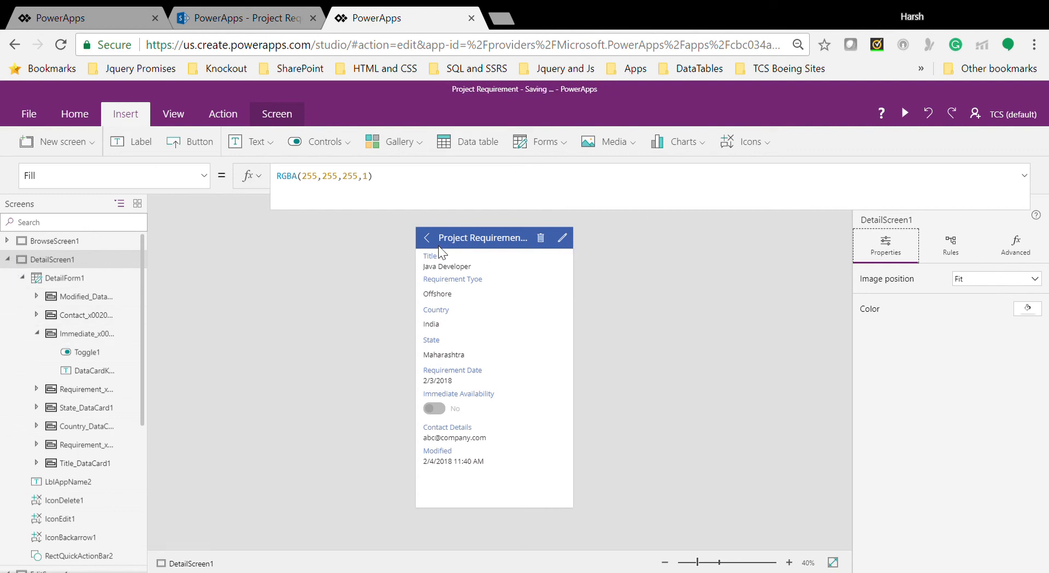
{"action": "left_click", "coordinate": [424, 243]}
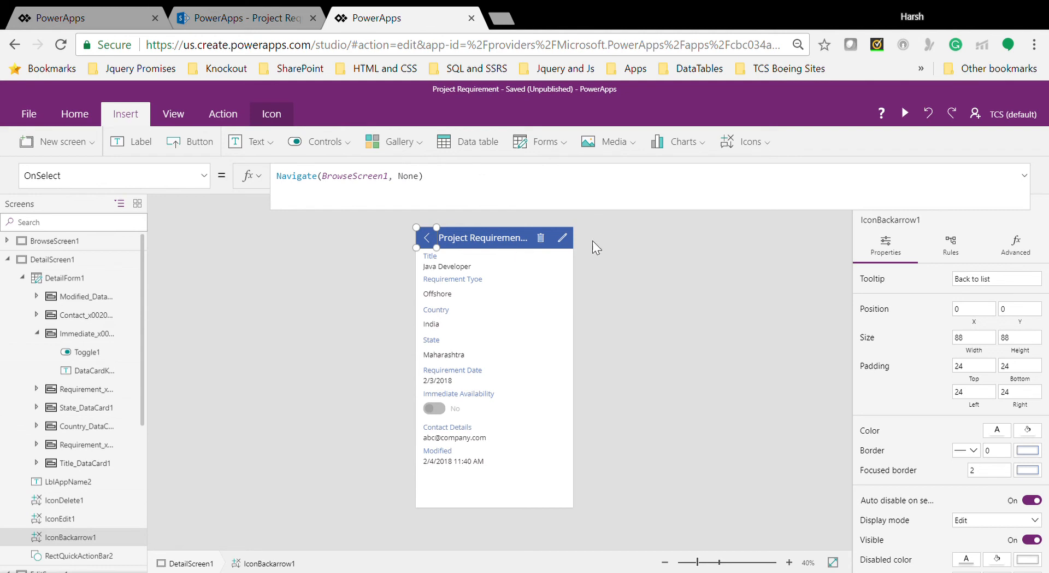
{"action": "left_click", "coordinate": [565, 240]}
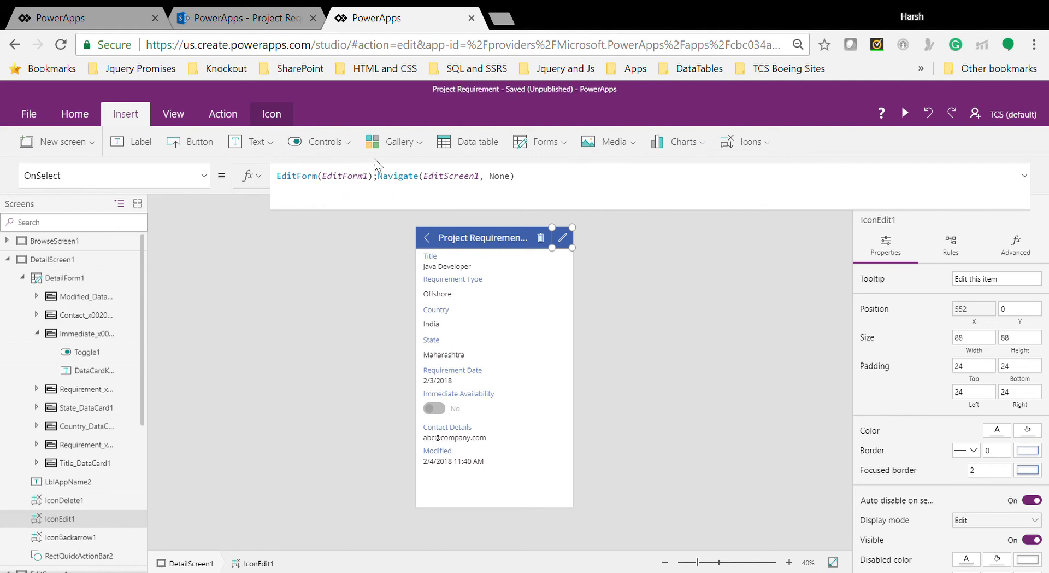
Open EditScreen1 and view the available choices of its Requirement Type and State fields
{"action": "left_click", "coordinate": [8, 259]}
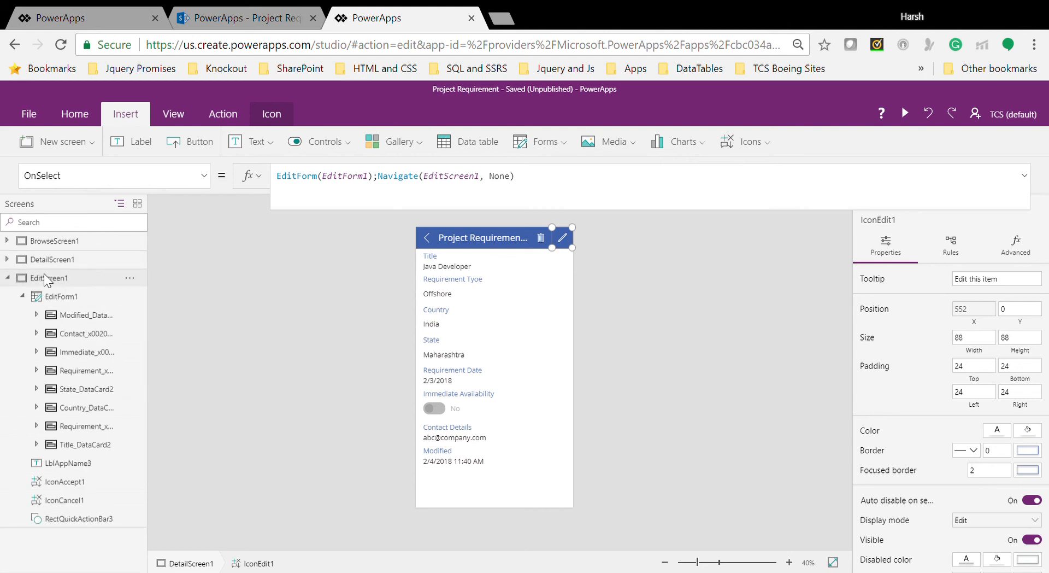
{"action": "left_click", "coordinate": [44, 274]}
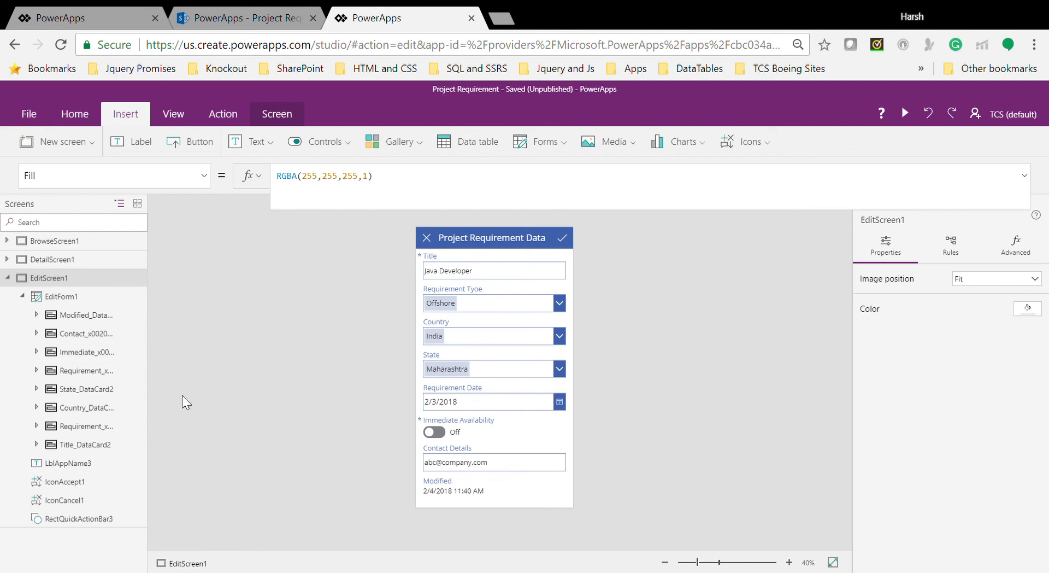
{"action": "left_click", "coordinate": [563, 306]}
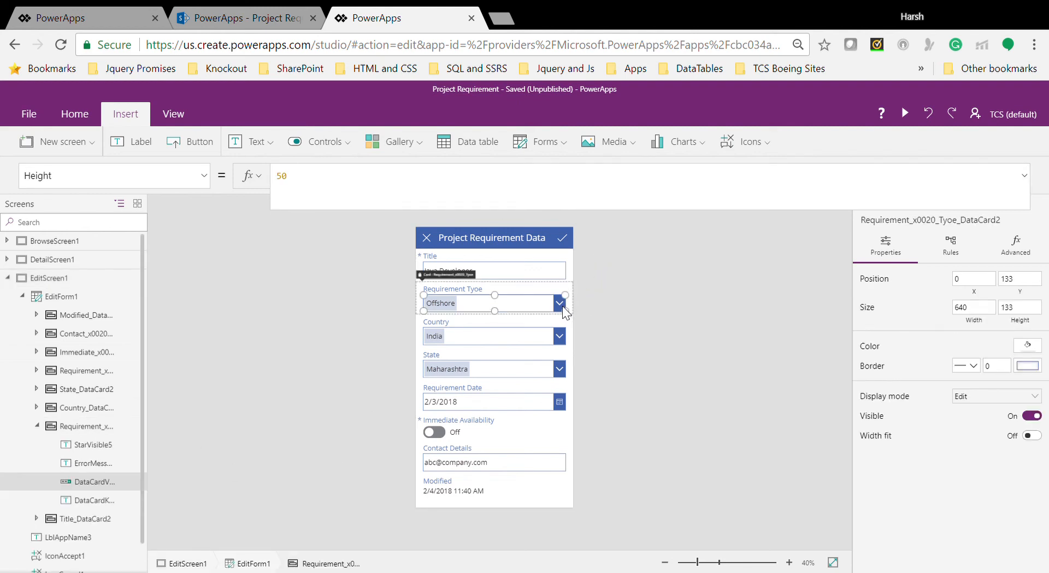
{"action": "left_click", "coordinate": [562, 308]}
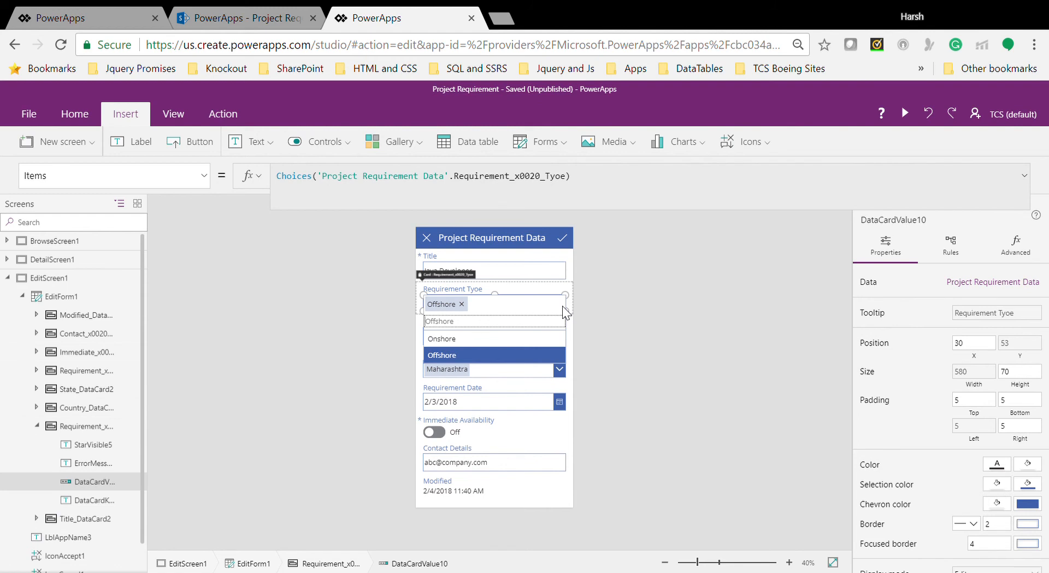
{"action": "left_click", "coordinate": [563, 500]}
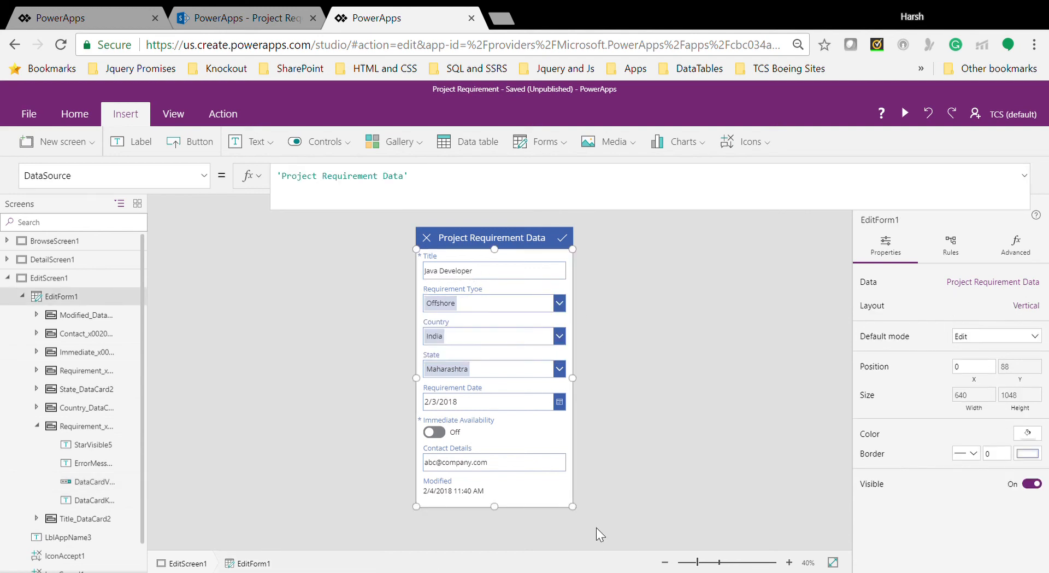
{"action": "left_click", "coordinate": [481, 304]}
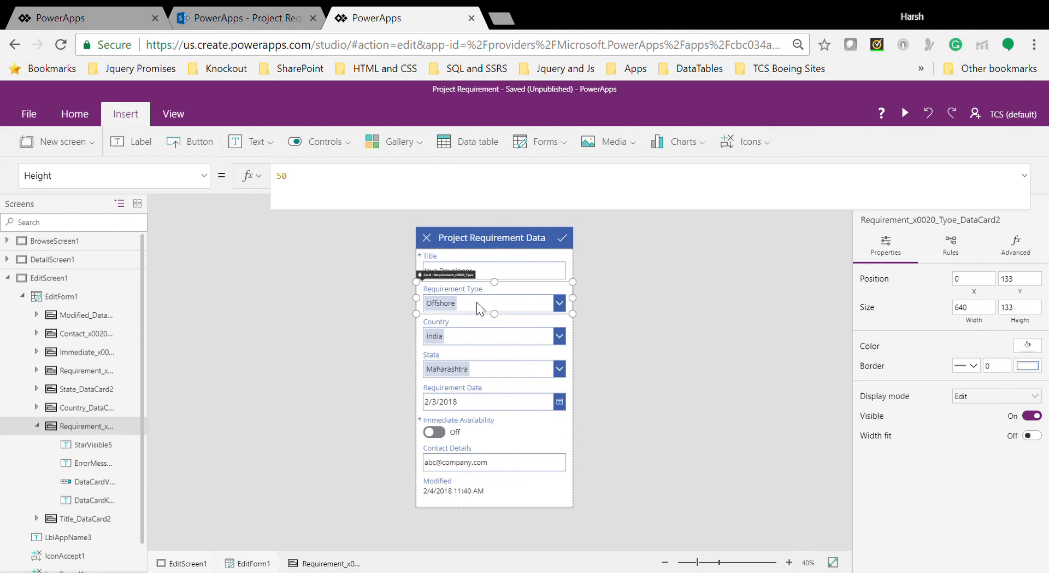
{"action": "left_click", "coordinate": [687, 399]}
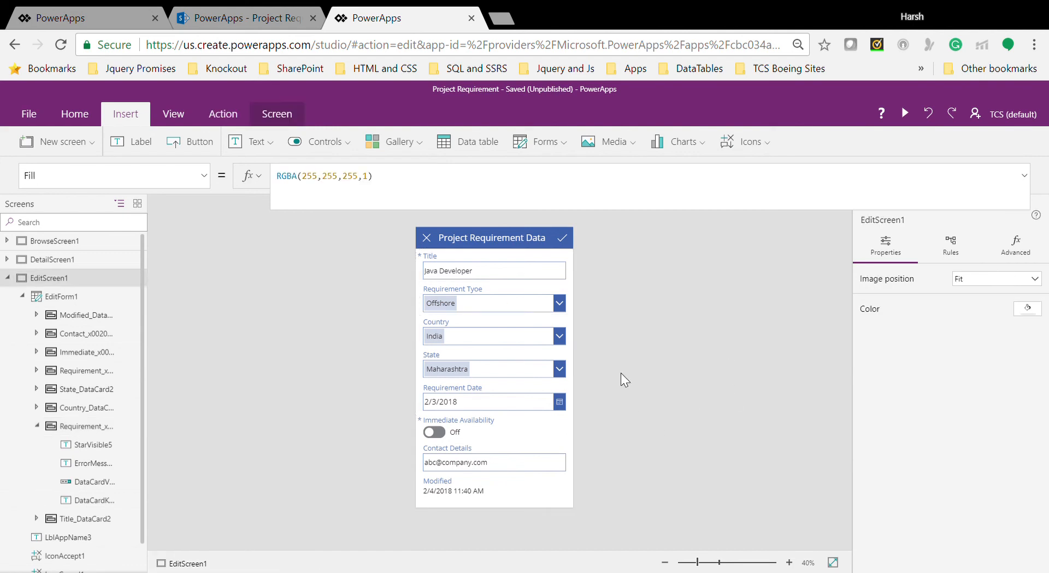
{"action": "left_click", "coordinate": [560, 368]}
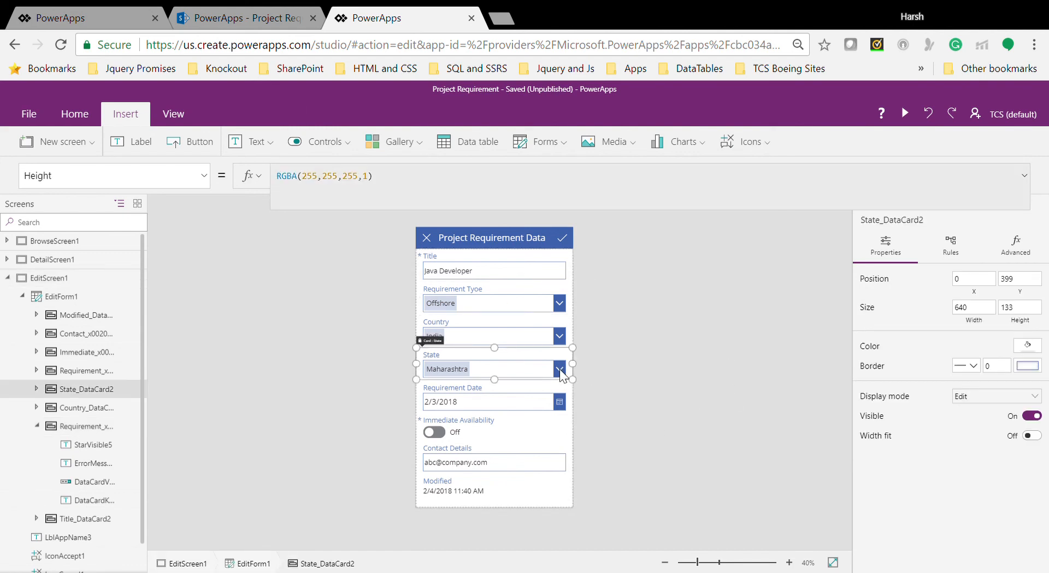
{"action": "left_click", "coordinate": [560, 369]}
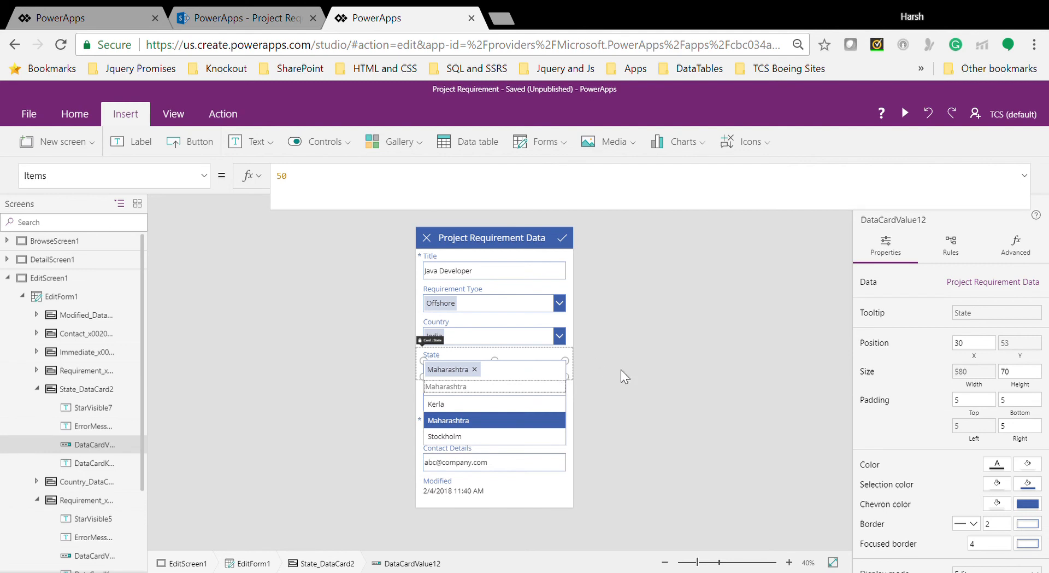
{"action": "left_click", "coordinate": [645, 379]}
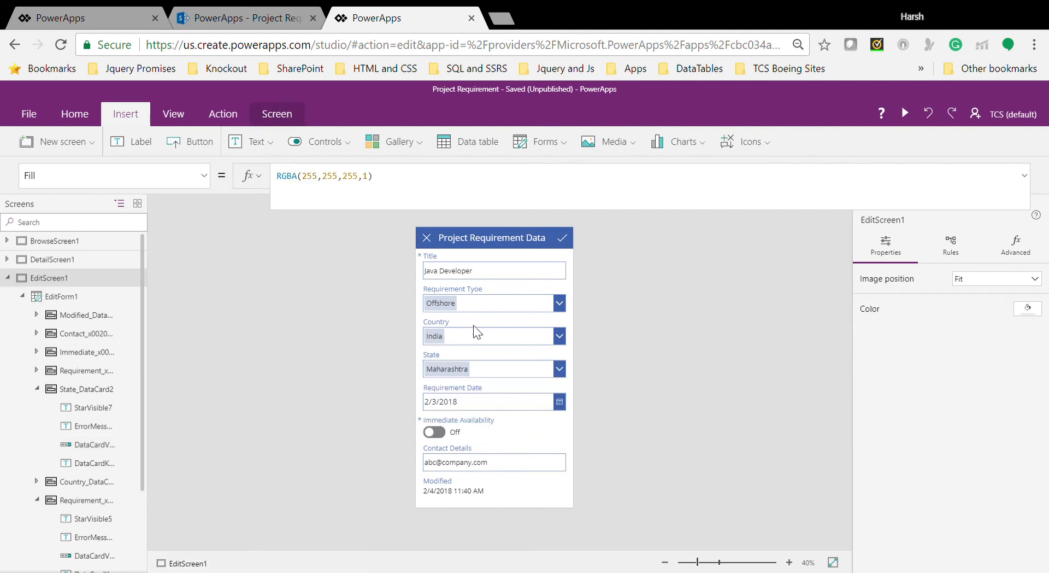
Inspect the OnSelect formula of the submit icon on EditScreen1 and collapse that screen's control tree
{"action": "left_click", "coordinate": [566, 236]}
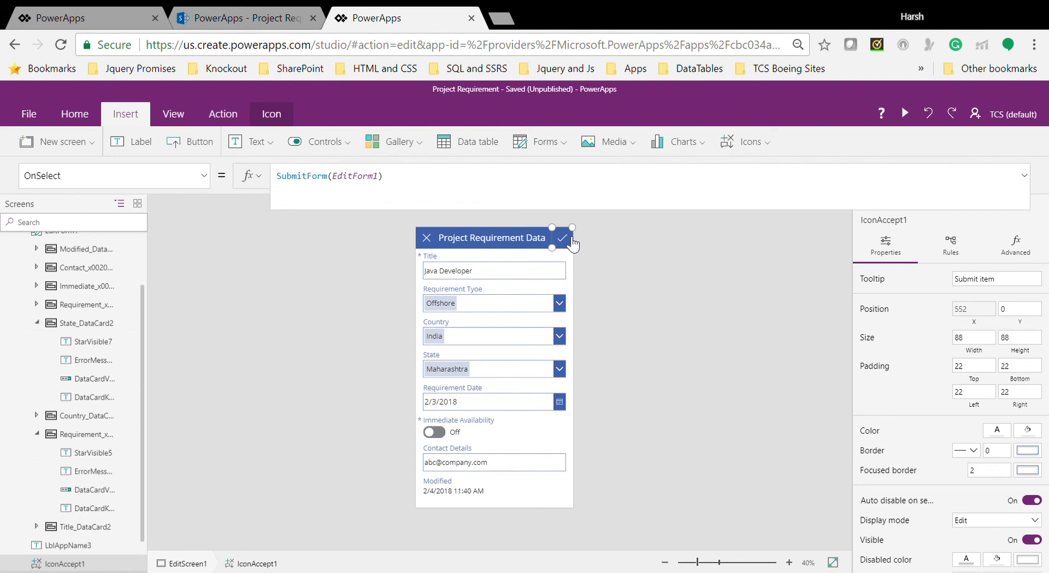
{"action": "double_click", "coordinate": [309, 189]}
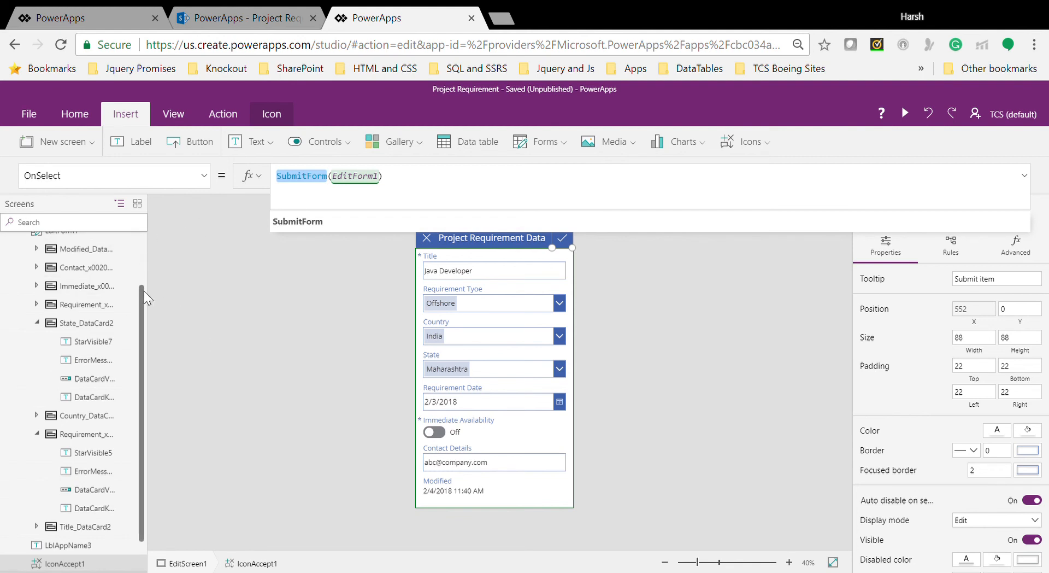
{"action": "left_click_drag", "start_coordinate": [143, 291], "coordinate": [137, 231]}
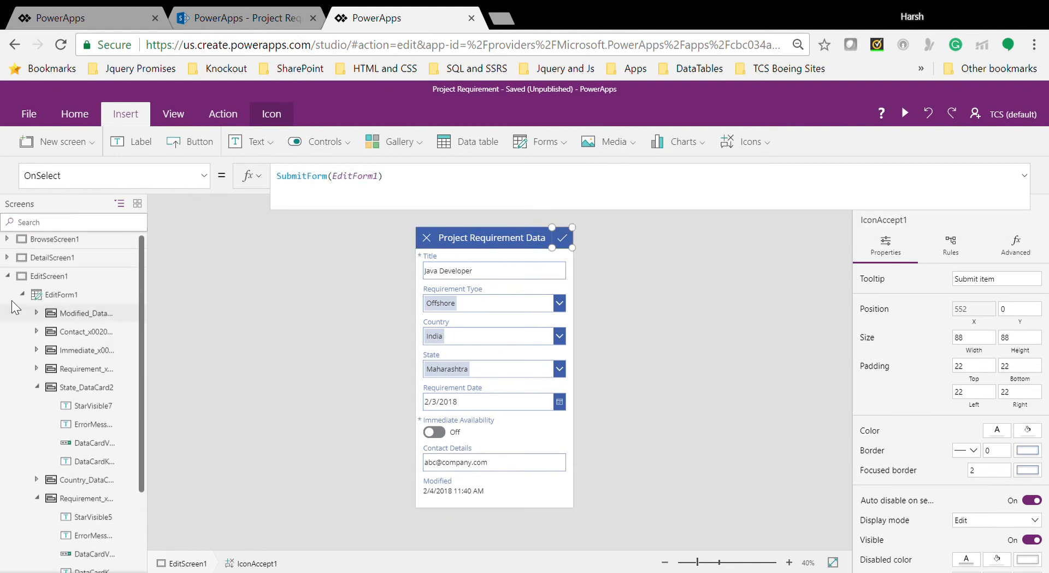
{"action": "left_click", "coordinate": [8, 276]}
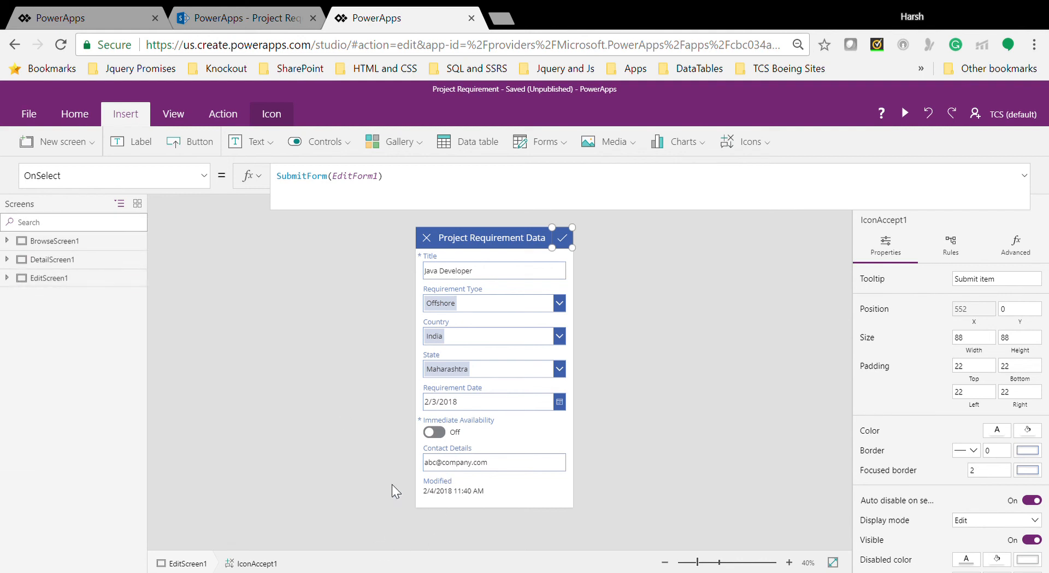
{"action": "left_click", "coordinate": [332, 472]}
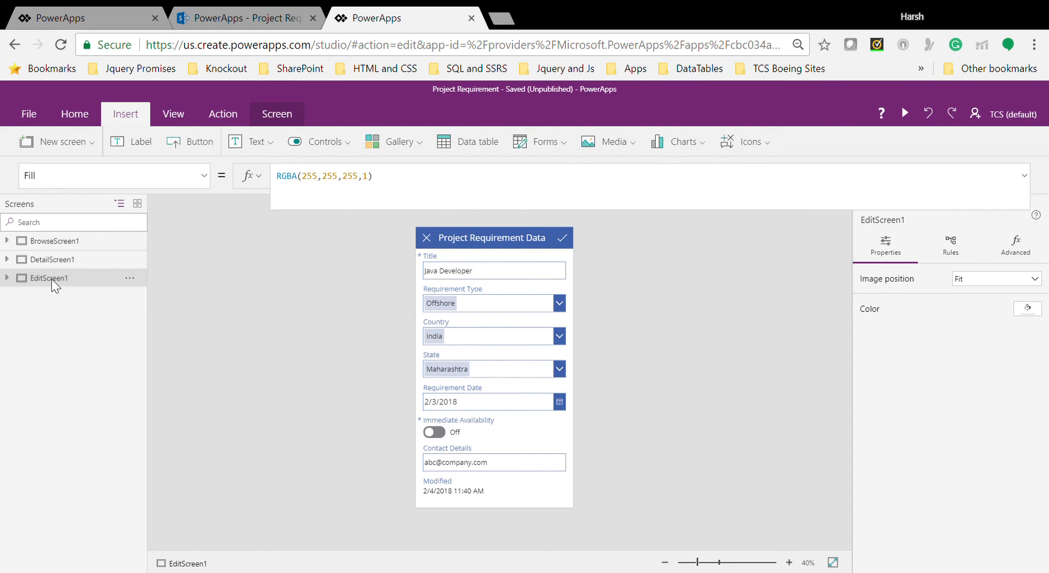
Examine the OnSelect formula and advanced properties of the new item icon on BrowseScreen1, and collapse that screen's control tree
{"action": "left_click", "coordinate": [69, 244]}
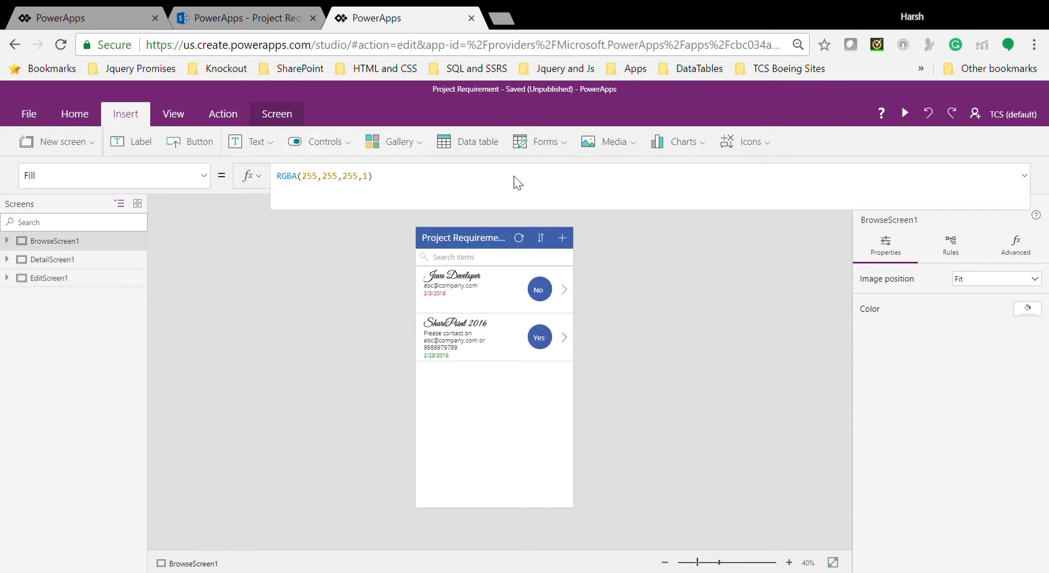
{"action": "left_click", "coordinate": [564, 239]}
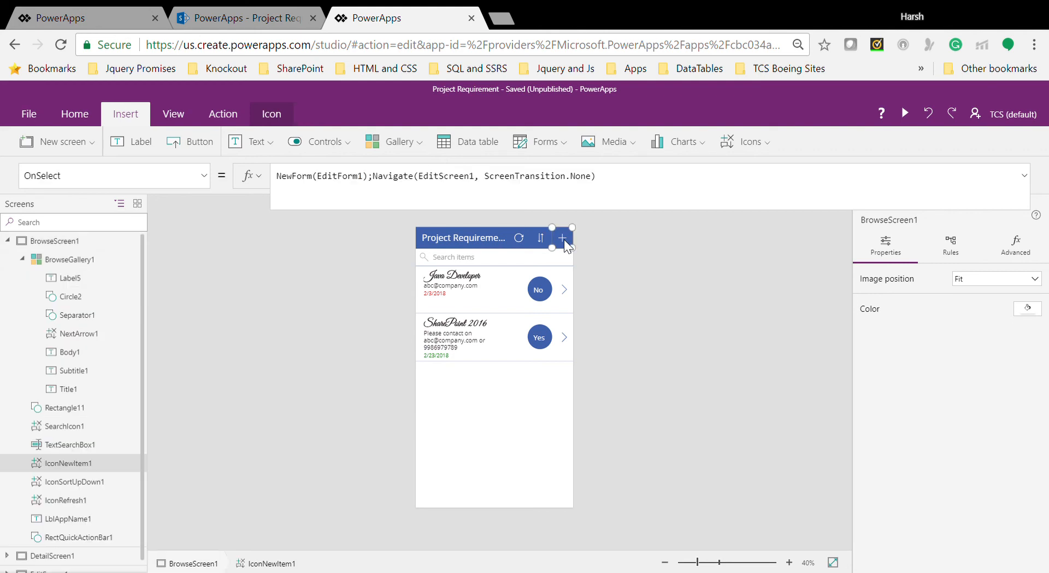
{"action": "left_click", "coordinate": [1026, 241]}
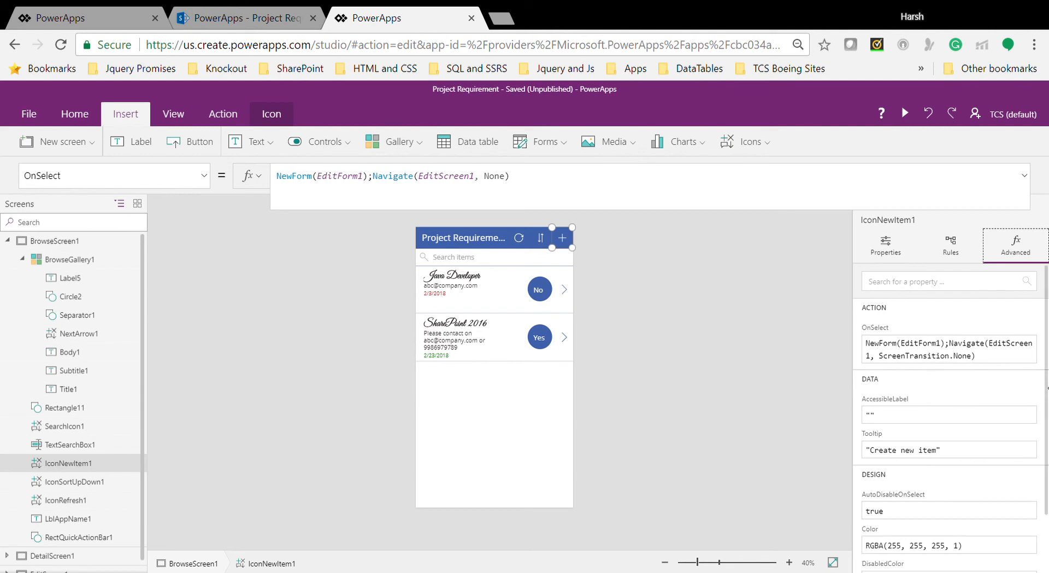
{"action": "scroll", "coordinate": [1046, 388], "scroll_direction": "down", "scroll_amount": 2}
{"action": "scroll", "coordinate": [1047, 388], "scroll_direction": "up", "scroll_amount": 2}
{"action": "left_click", "coordinate": [7, 241]}
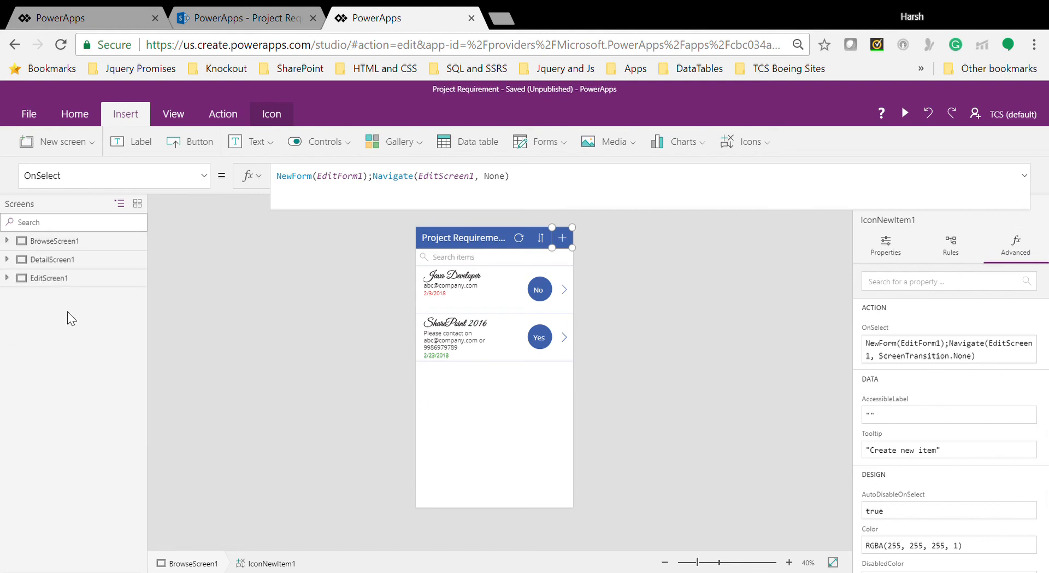
Open EditScreen1, expand its control tree, and inspect the DefaultMode and Item properties of EditForm1
{"action": "left_click", "coordinate": [60, 278]}
{"action": "left_click", "coordinate": [205, 175]}
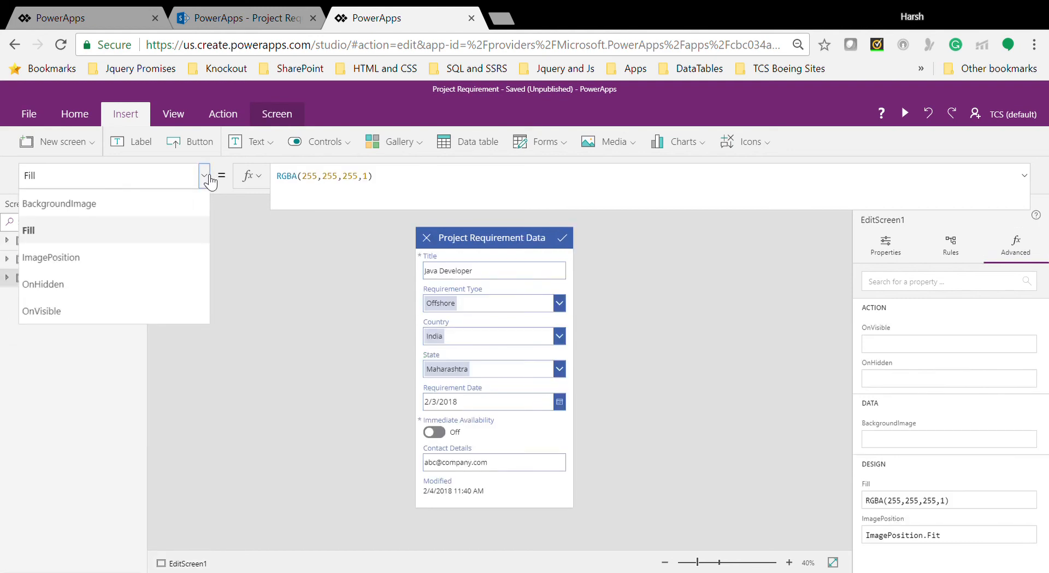
{"action": "left_click", "coordinate": [221, 404]}
{"action": "left_click", "coordinate": [8, 278]}
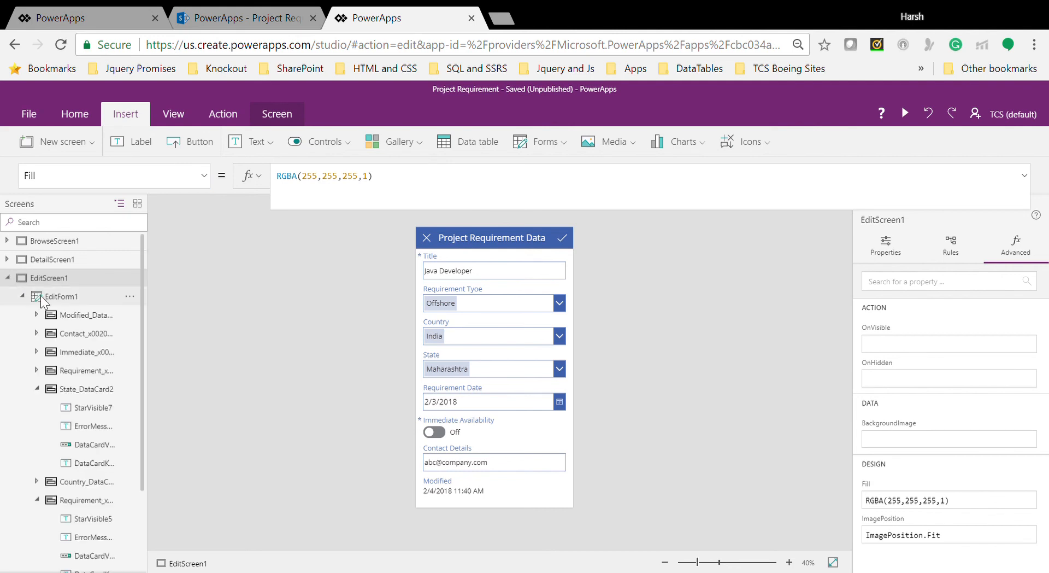
{"action": "left_click", "coordinate": [41, 295]}
{"action": "left_click", "coordinate": [206, 175]}
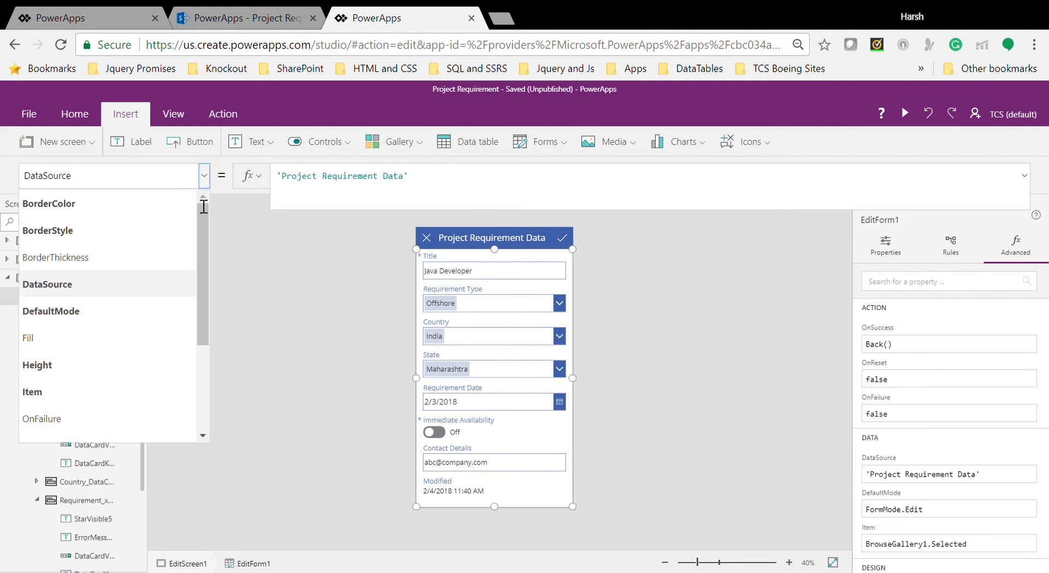
{"action": "left_click", "coordinate": [100, 311]}
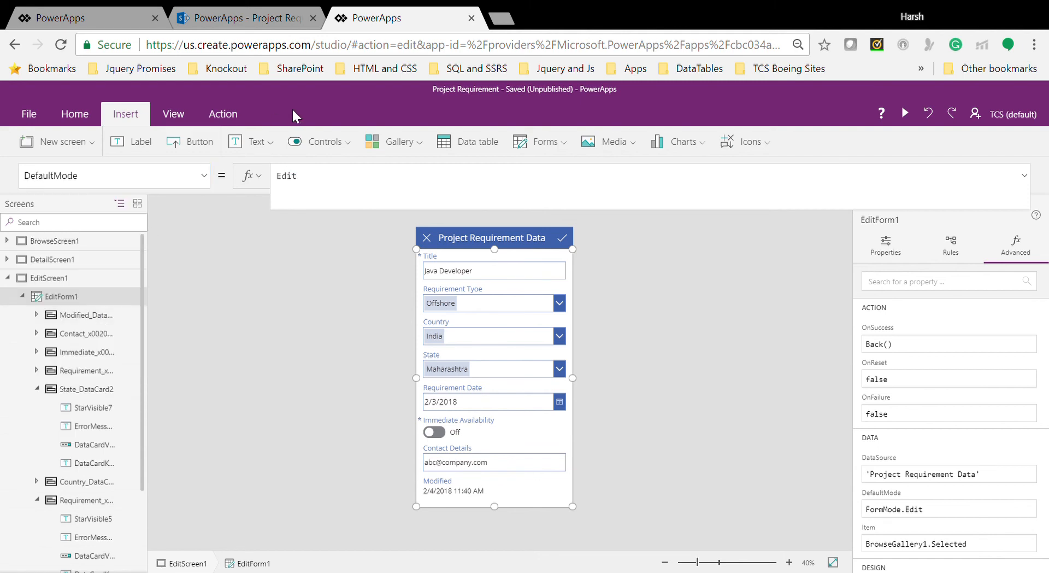
{"action": "left_click", "coordinate": [206, 178]}
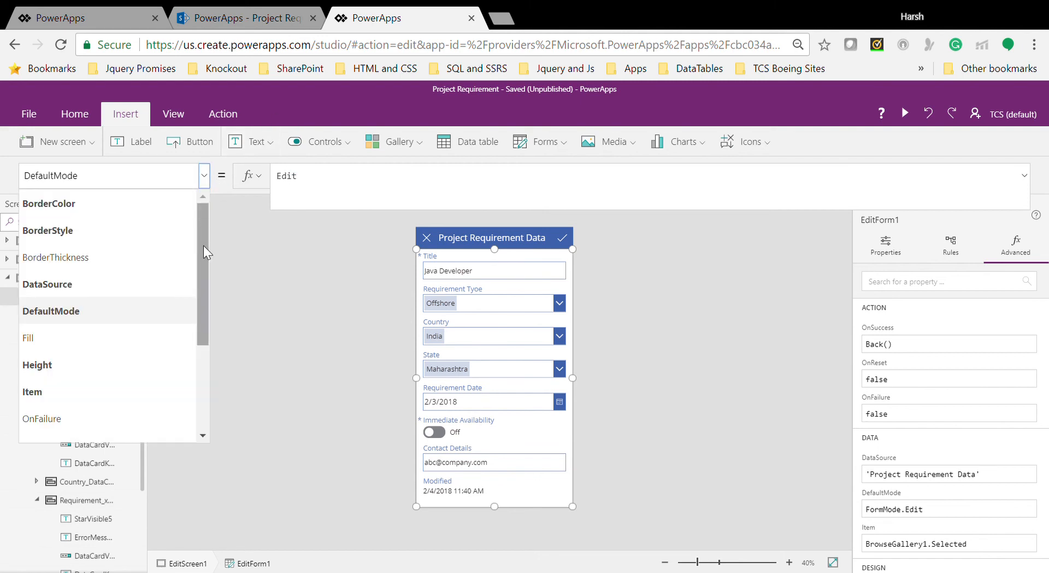
{"action": "left_click", "coordinate": [79, 392]}
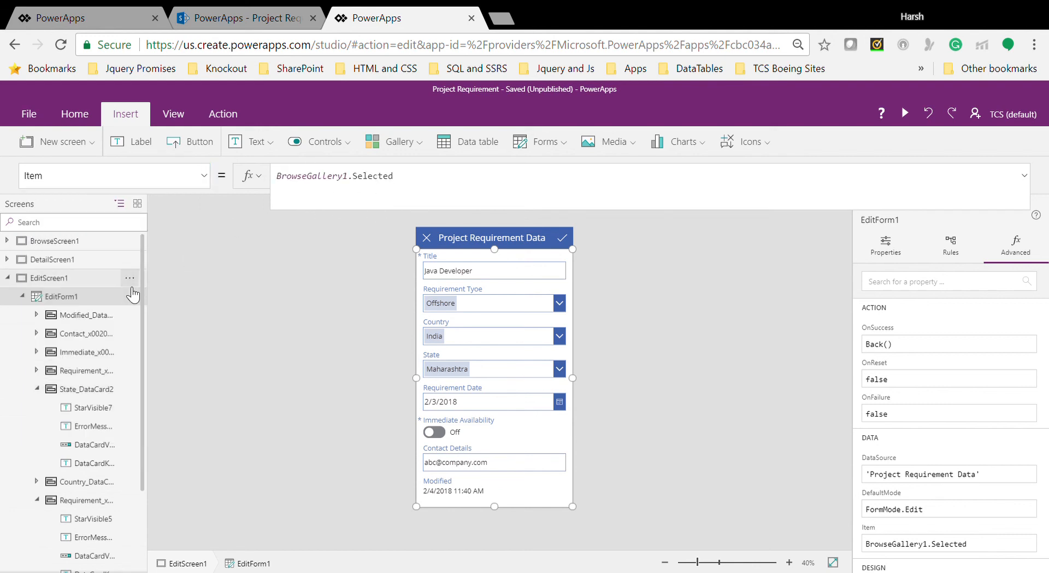
Inspect the OnSelect formula of the first gallery item's next arrow on BrowseScreen1, and collapse that screen's control tree
{"action": "left_click", "coordinate": [74, 241]}
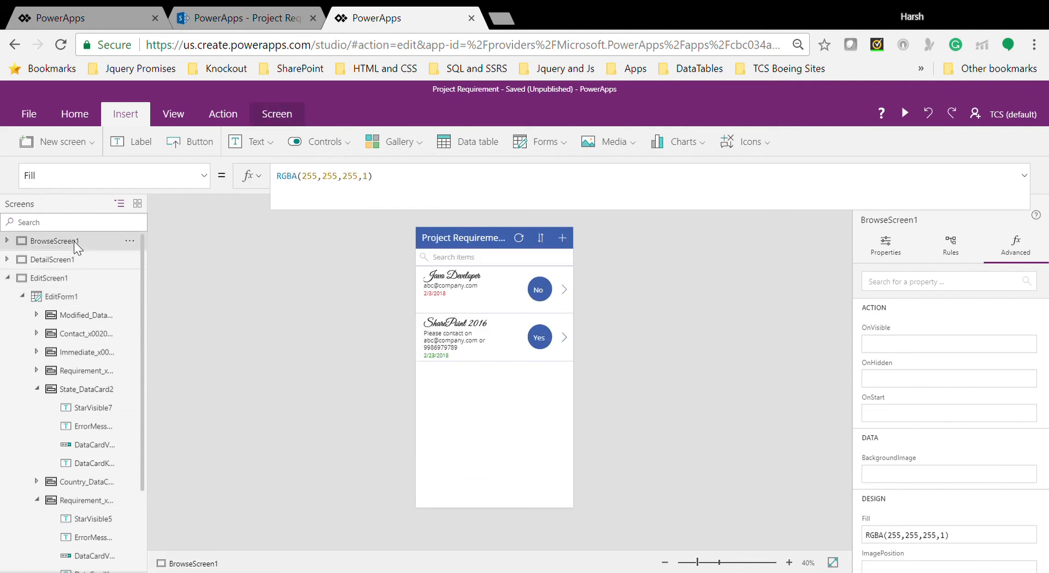
{"action": "left_click", "coordinate": [564, 289]}
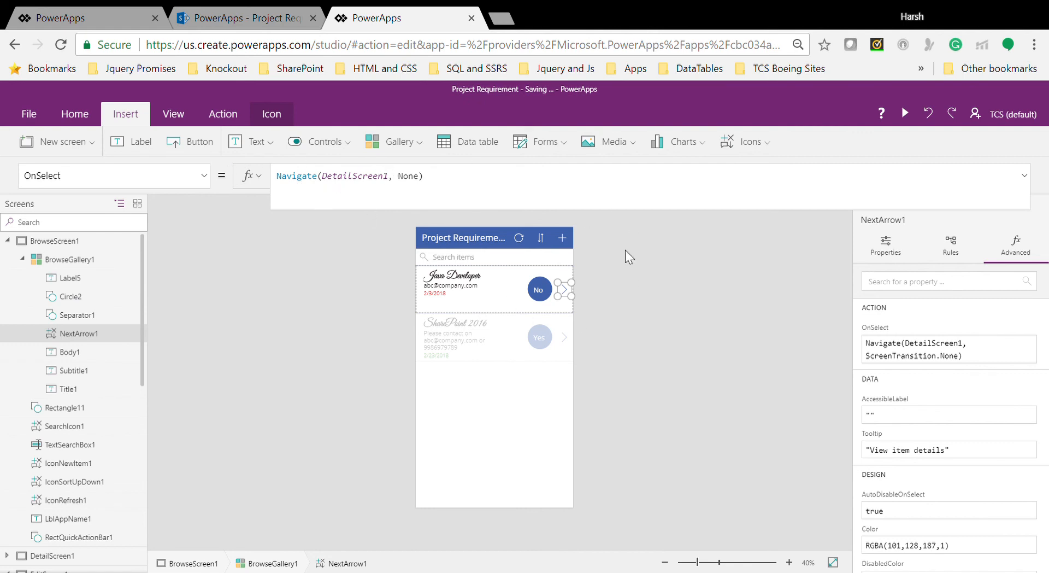
{"action": "left_click", "coordinate": [9, 240]}
Return to EditForm1 on EditScreen1 and inspect its OnSuccess formula
{"action": "left_click", "coordinate": [49, 278]}
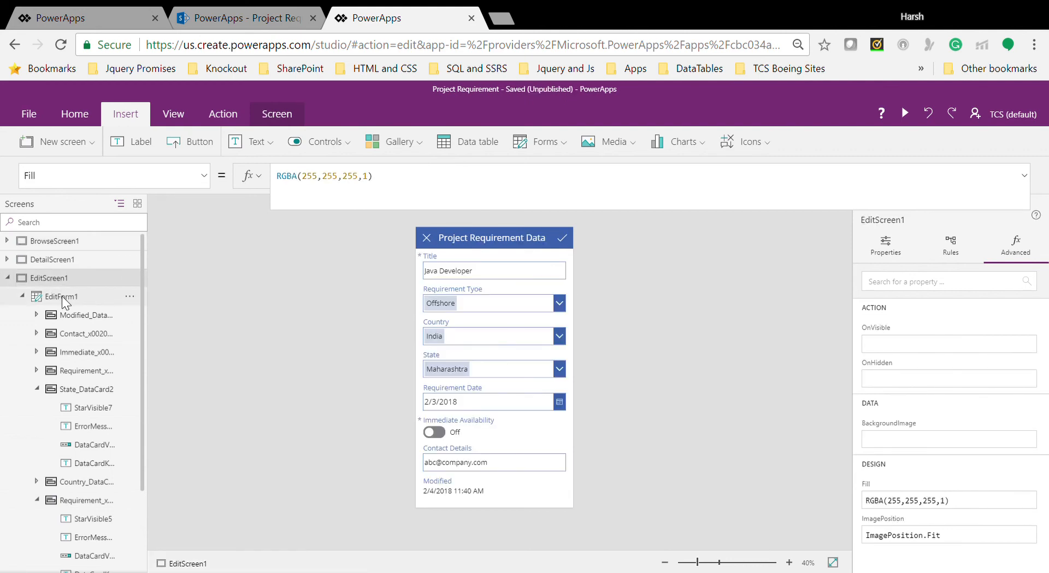
{"action": "left_click", "coordinate": [61, 296]}
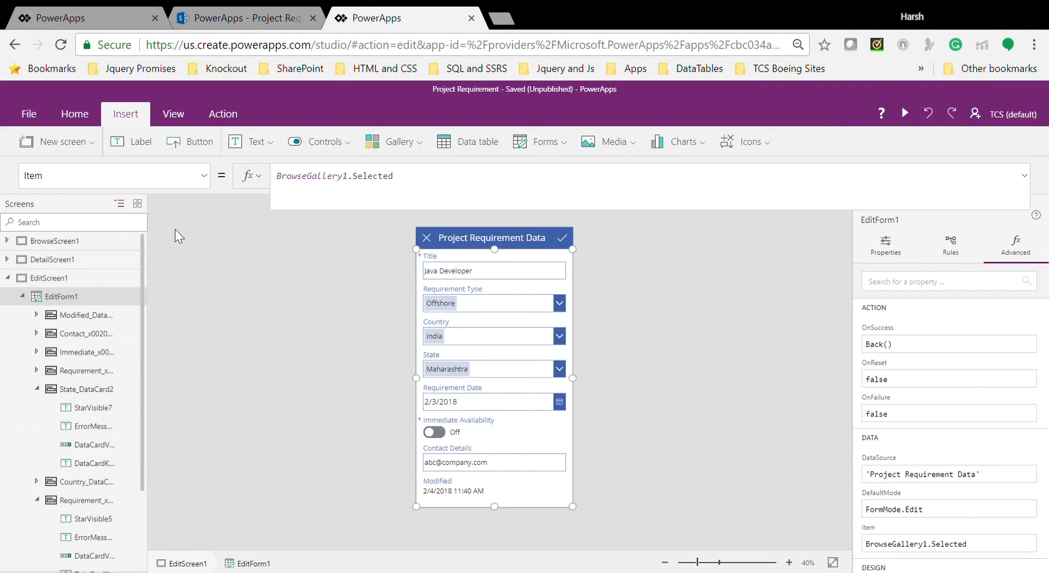
{"action": "left_click", "coordinate": [204, 175]}
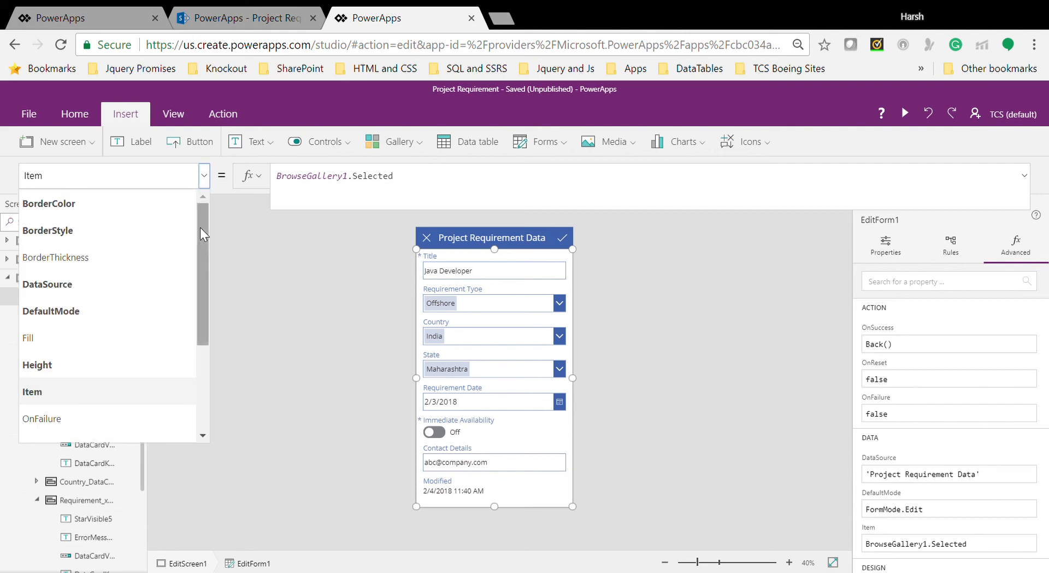
{"action": "left_click_drag", "start_coordinate": [202, 234], "coordinate": [202, 355]}
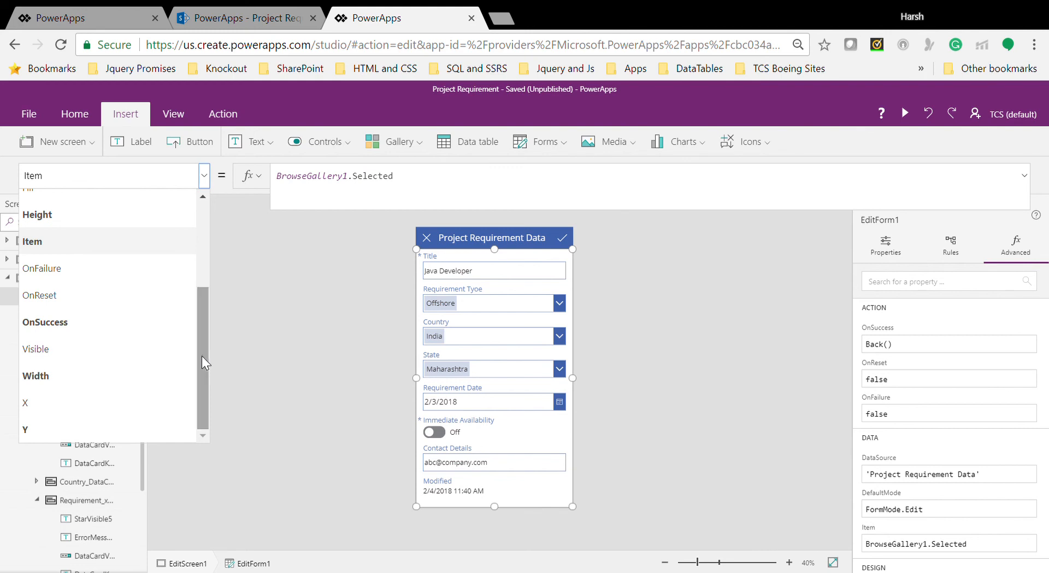
{"action": "left_click", "coordinate": [113, 323]}
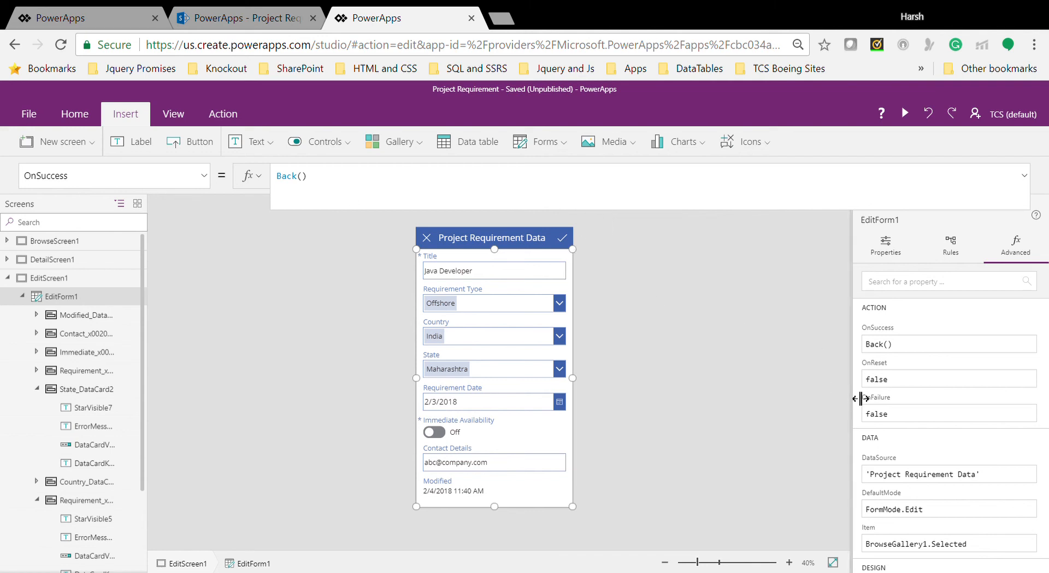
Widen the display of EditForm1's advanced properties and expand the additional design options to review them
{"action": "left_click_drag", "start_coordinate": [861, 398], "coordinate": [785, 411]}
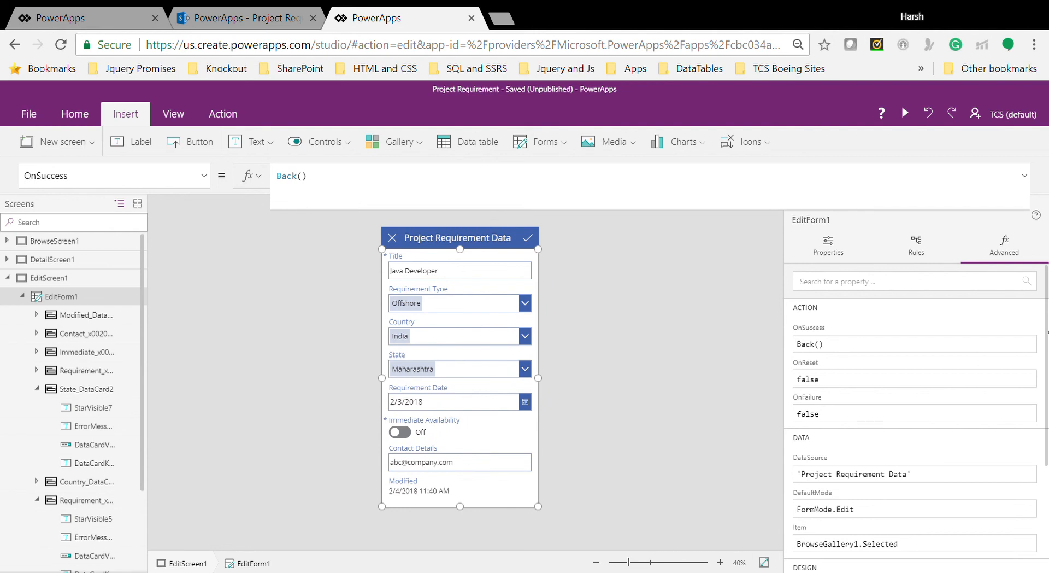
{"action": "scroll", "coordinate": [915, 383], "scroll_direction": "down", "scroll_amount": 3}
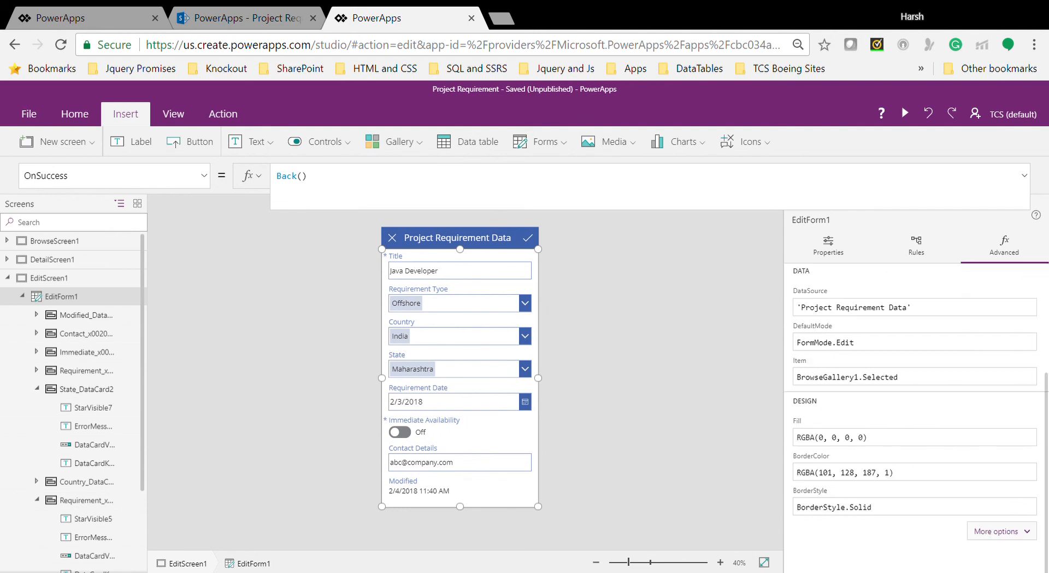
{"action": "left_click", "coordinate": [1023, 531]}
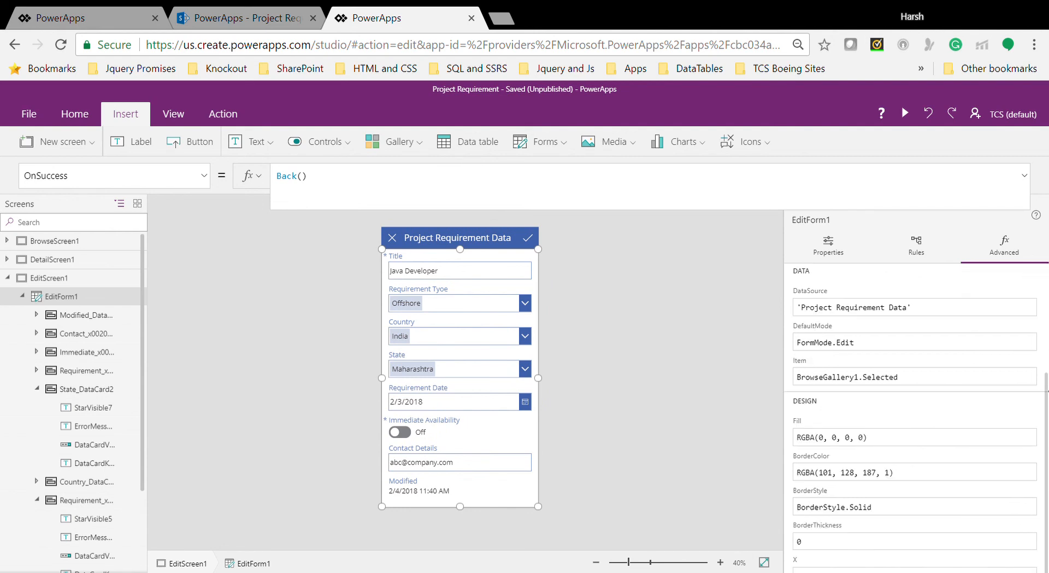
{"action": "left_click_drag", "start_coordinate": [1048, 386], "coordinate": [1040, 208]}
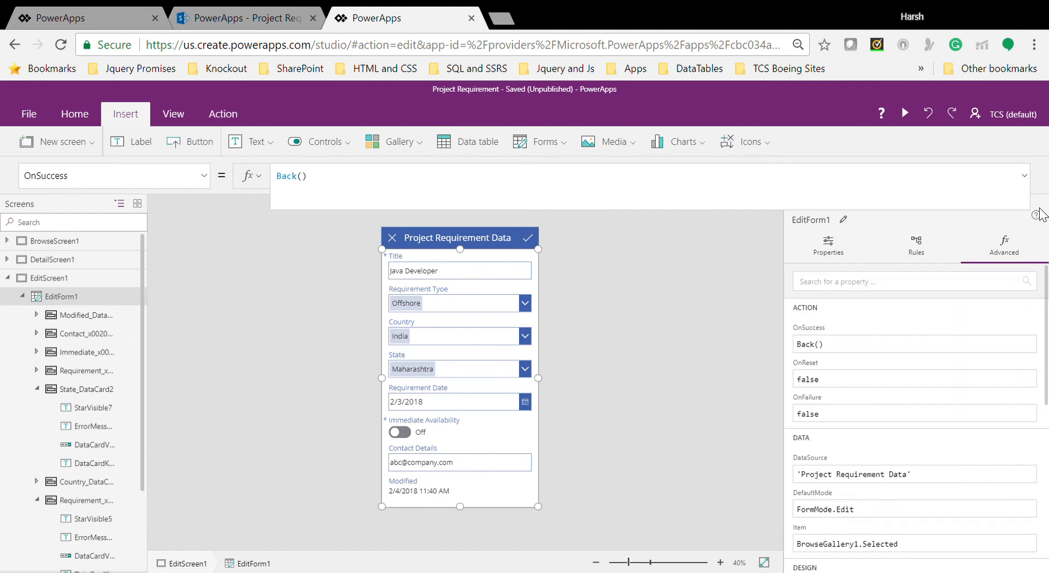
Inspect the OnSelect formula of the submit icon in the EditScreen1 header
{"action": "left_click", "coordinate": [530, 241]}
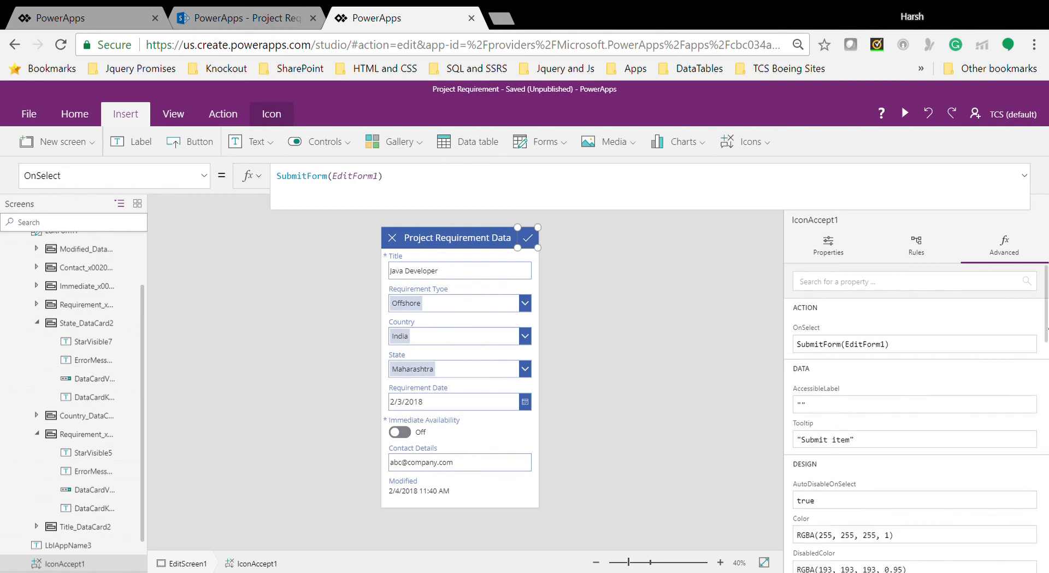
{"action": "mouse_move", "coordinate": [1048, 329]}
{"action": "left_mouse_down"}
{"action": "mouse_move", "coordinate": [1048, 399]}
{"action": "mouse_move", "coordinate": [1048, 312]}
{"action": "left_mouse_up"}
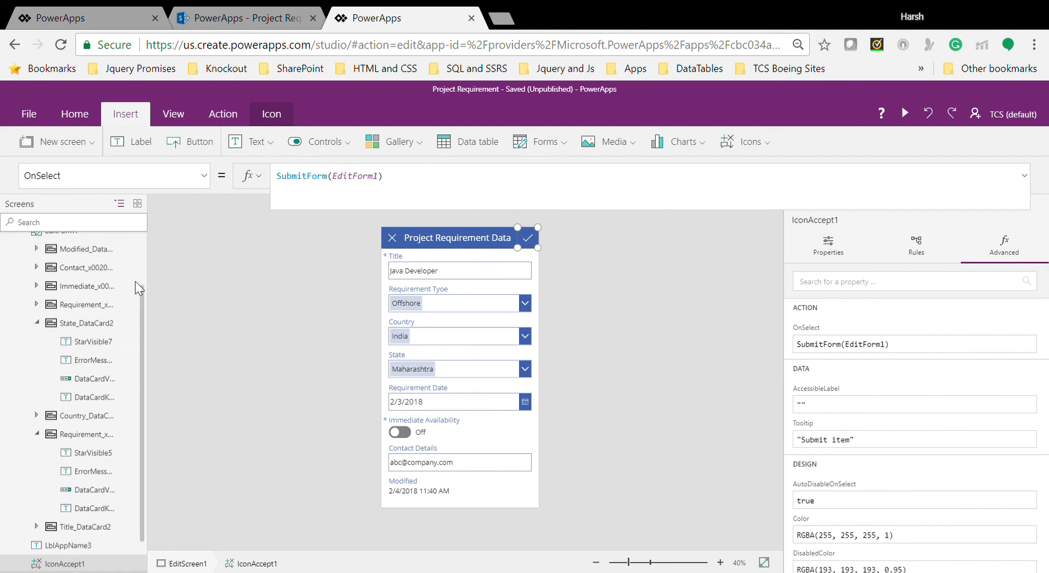
{"action": "left_click_drag", "start_coordinate": [140, 281], "coordinate": [133, 239]}
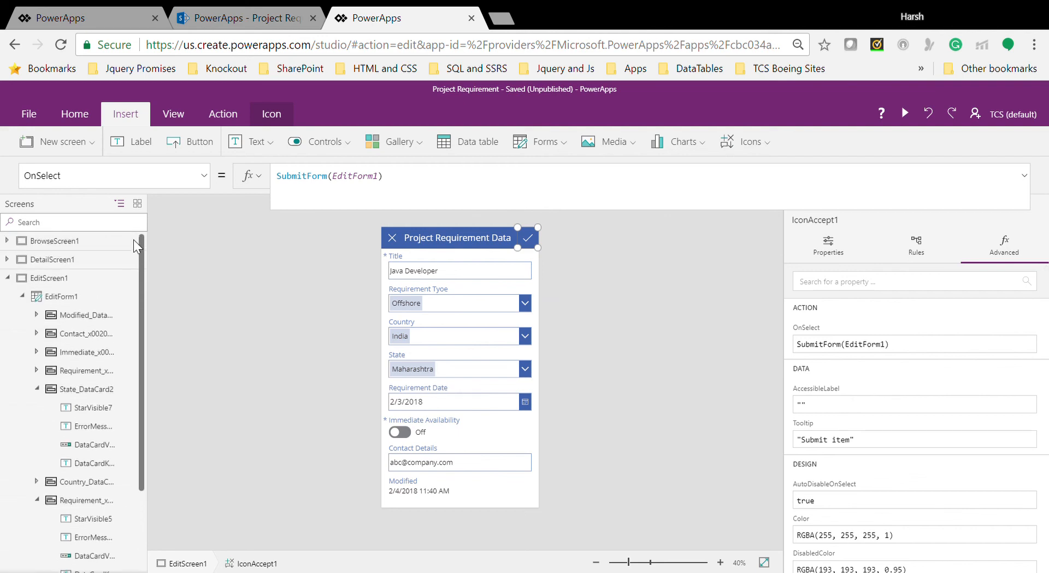
Select EditForm1 again and review its complete set of advanced properties, from the actions through to visibility
{"action": "left_click", "coordinate": [62, 292]}
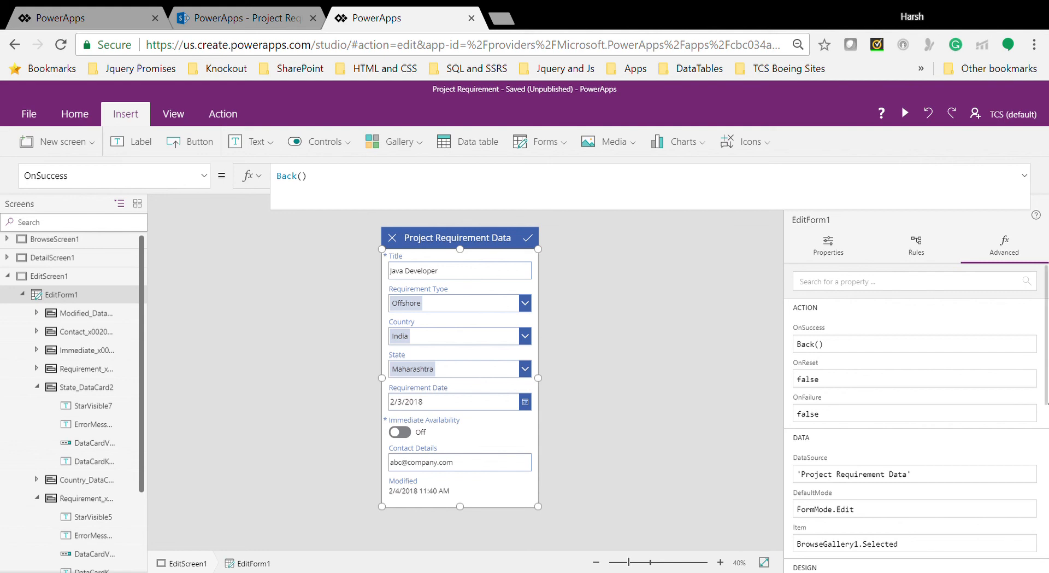
{"action": "scroll", "coordinate": [916, 415], "scroll_direction": "down", "scroll_amount": 15}
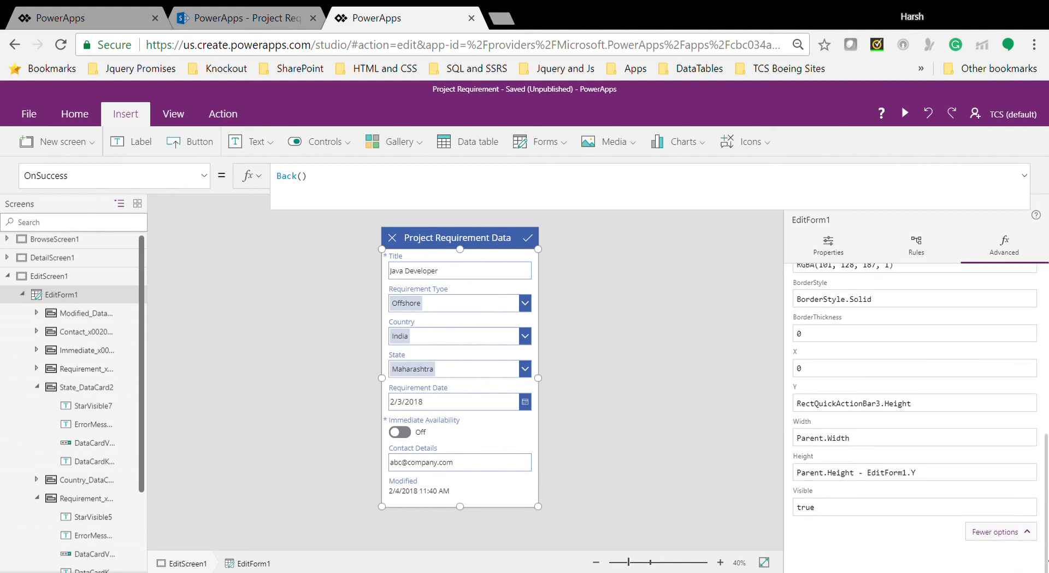
{"action": "left_click_drag", "start_coordinate": [1046, 560], "coordinate": [1048, 239]}
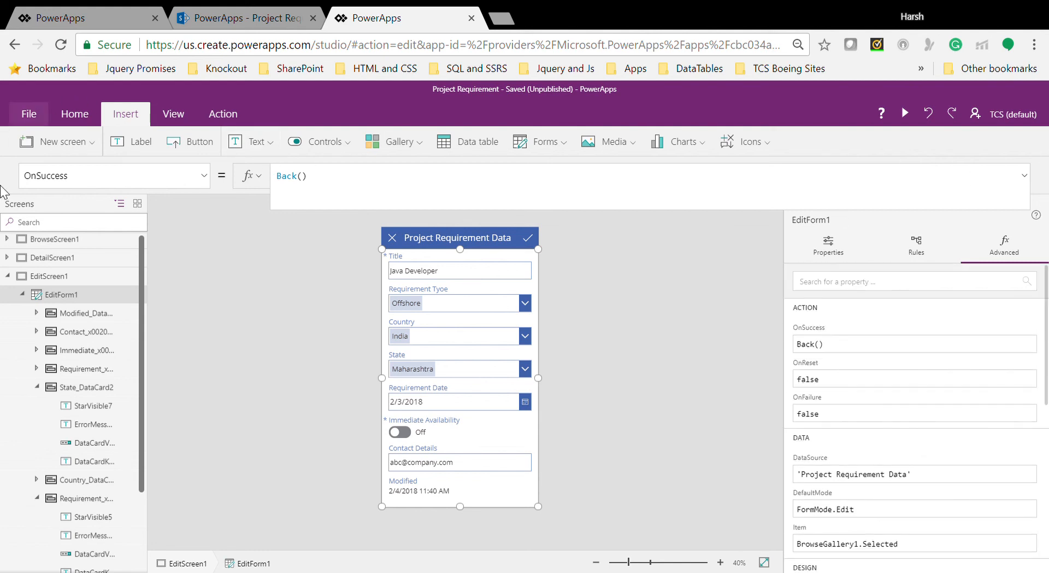
Expand BrowseScreen1's control tree and inspect the Items formula of BrowseGallery1
{"action": "left_click", "coordinate": [60, 240]}
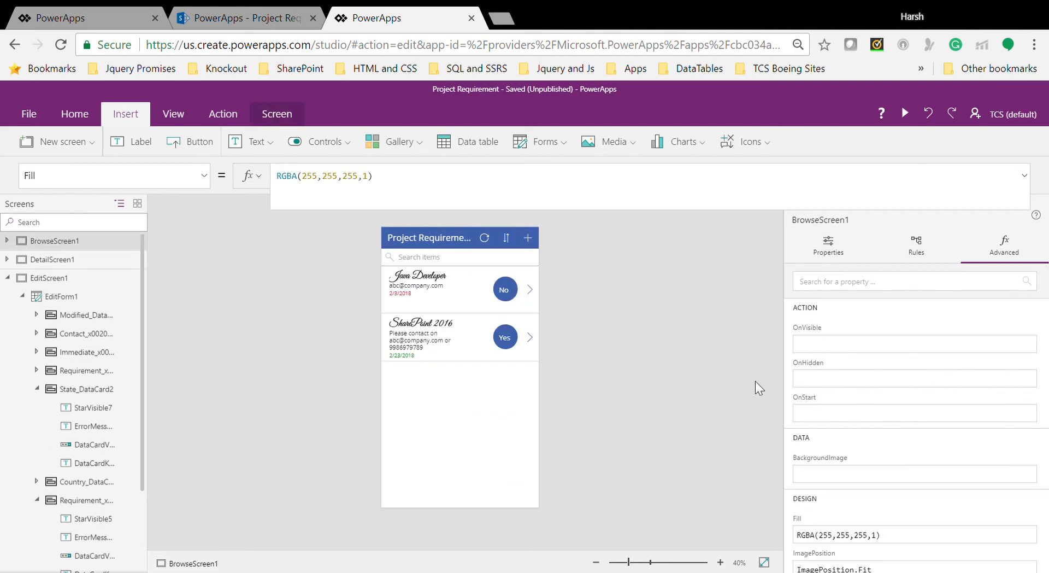
{"action": "left_click", "coordinate": [7, 240]}
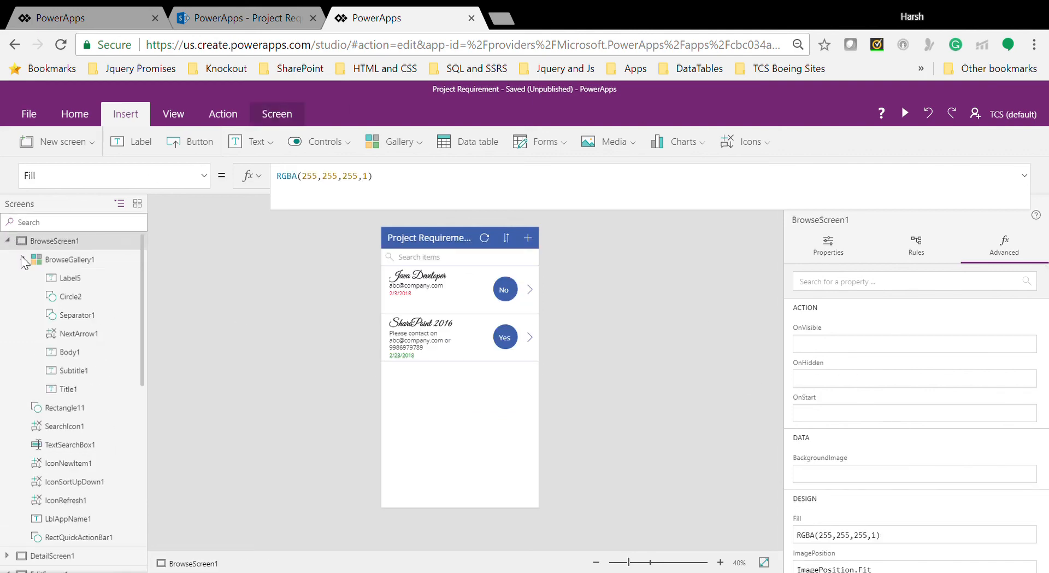
{"action": "left_click", "coordinate": [59, 260]}
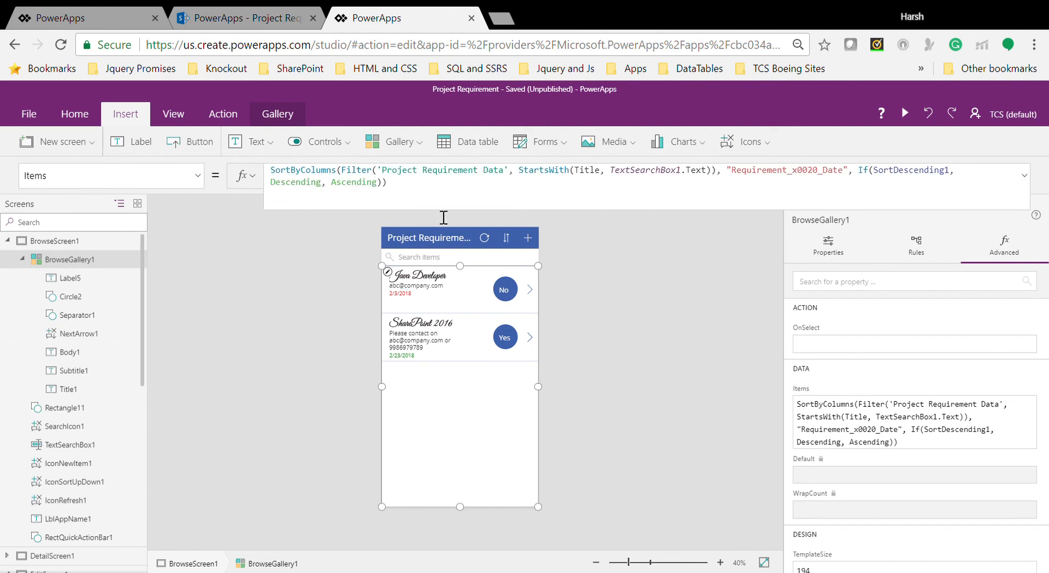
Review the new item icon's OnSelect formula and its available properties, and collapse BrowseScreen1's control tree
{"action": "left_click", "coordinate": [529, 238]}
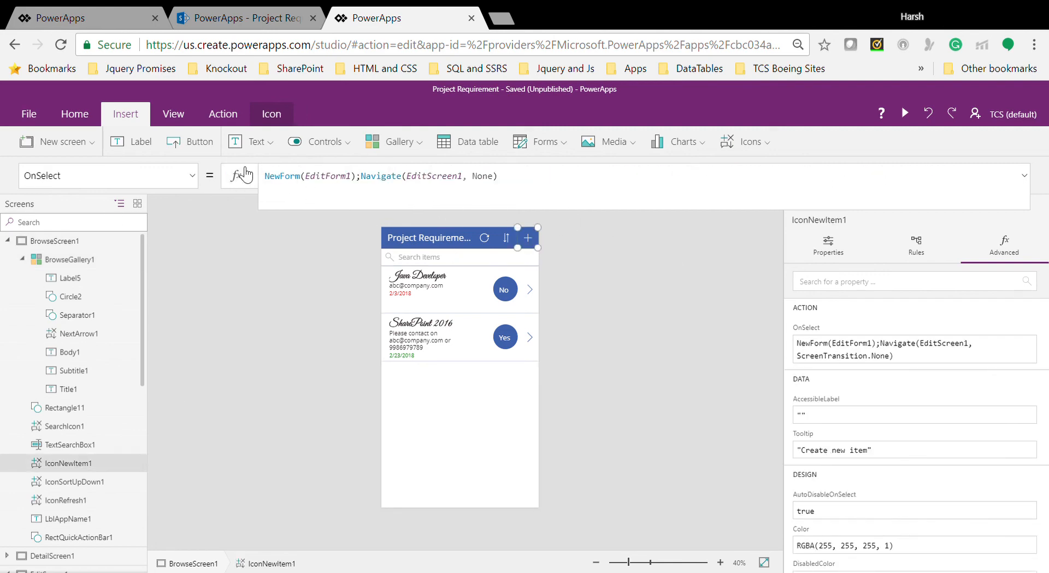
{"action": "left_click", "coordinate": [192, 175]}
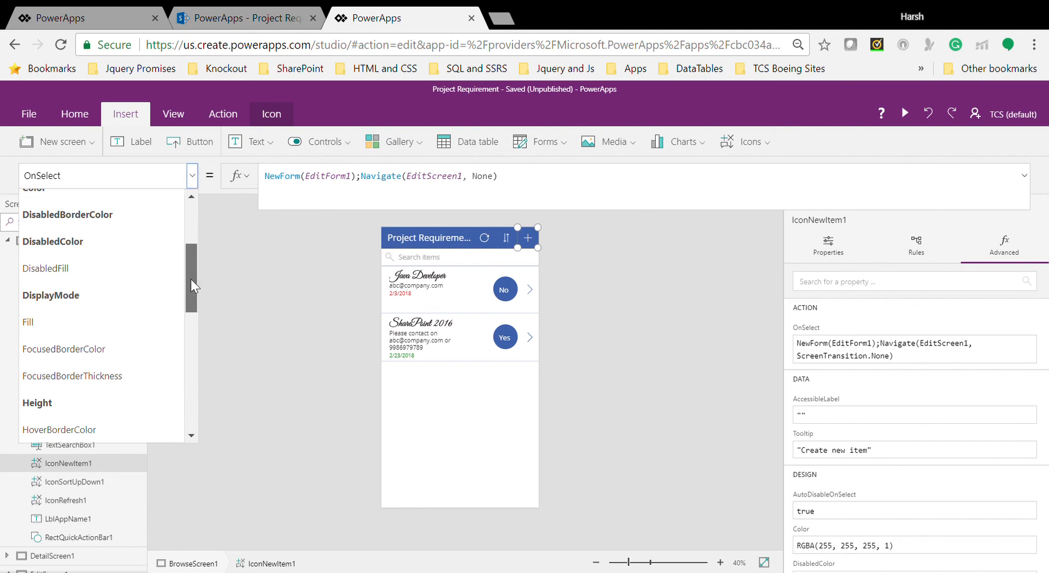
{"action": "left_click_drag", "start_coordinate": [192, 279], "coordinate": [184, 340]}
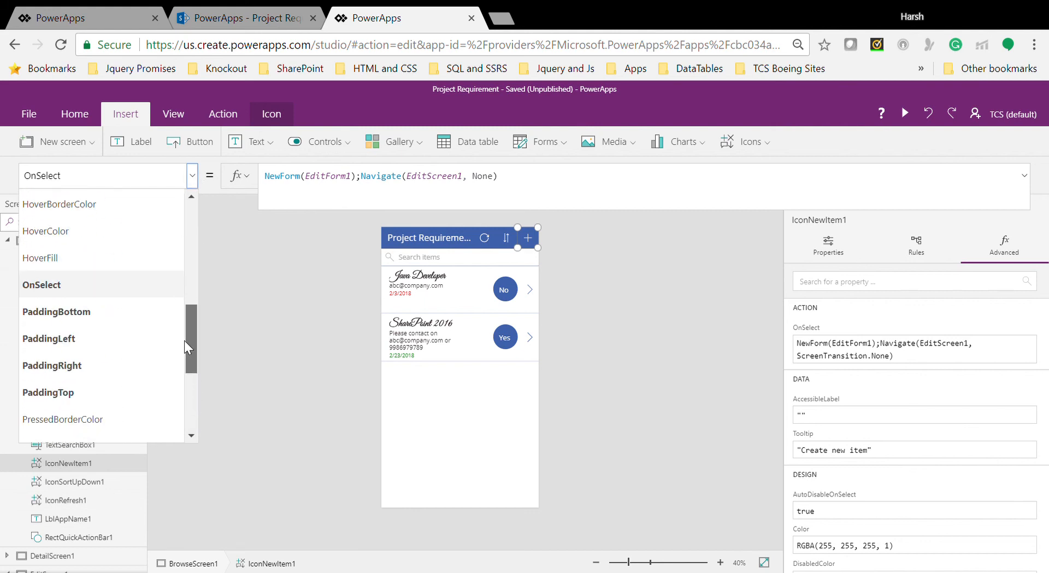
{"action": "left_click", "coordinate": [316, 409]}
{"action": "left_click", "coordinate": [7, 240]}
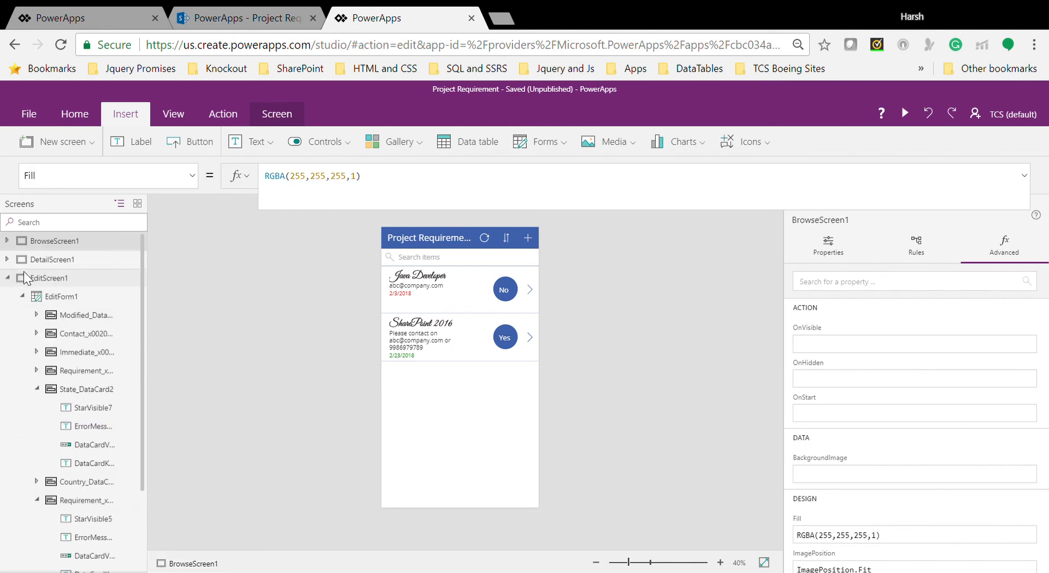
Recheck EditForm1's OnSuccess formula, and expand DetailScreen1 to inspect the Item property of DetailForm1
{"action": "left_click", "coordinate": [37, 275]}
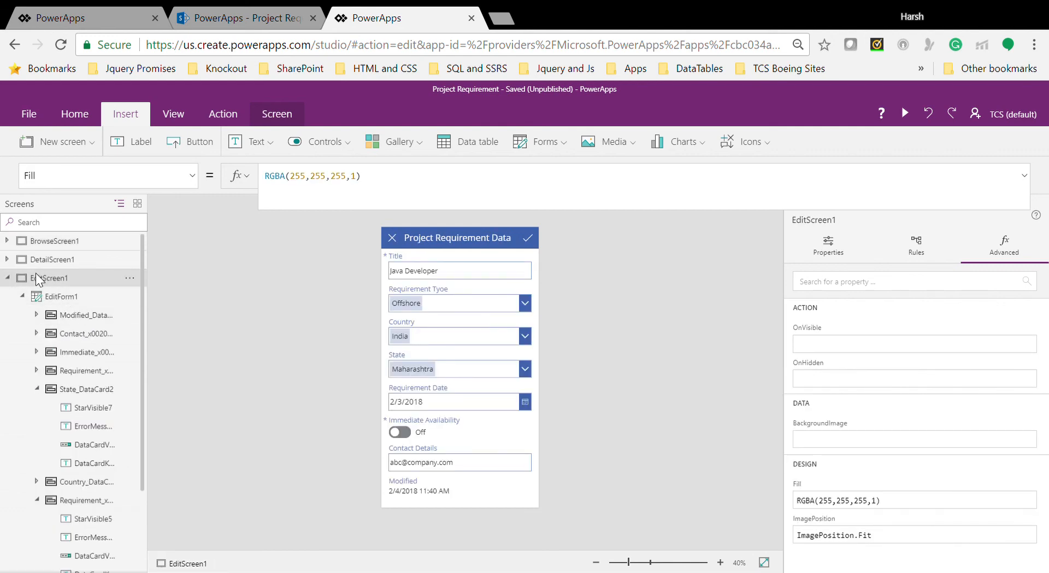
{"action": "left_click", "coordinate": [52, 293]}
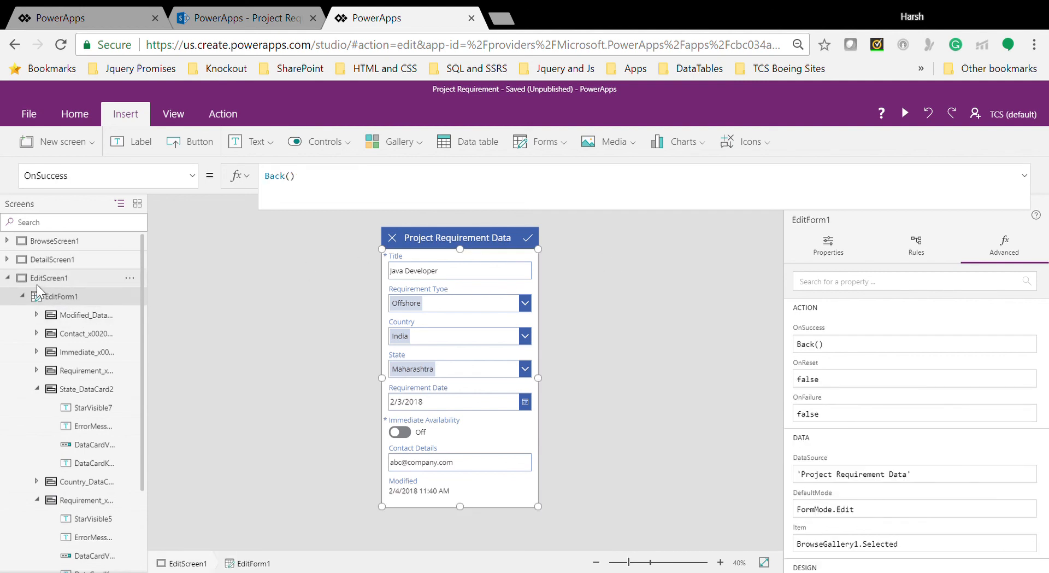
{"action": "left_click", "coordinate": [7, 259]}
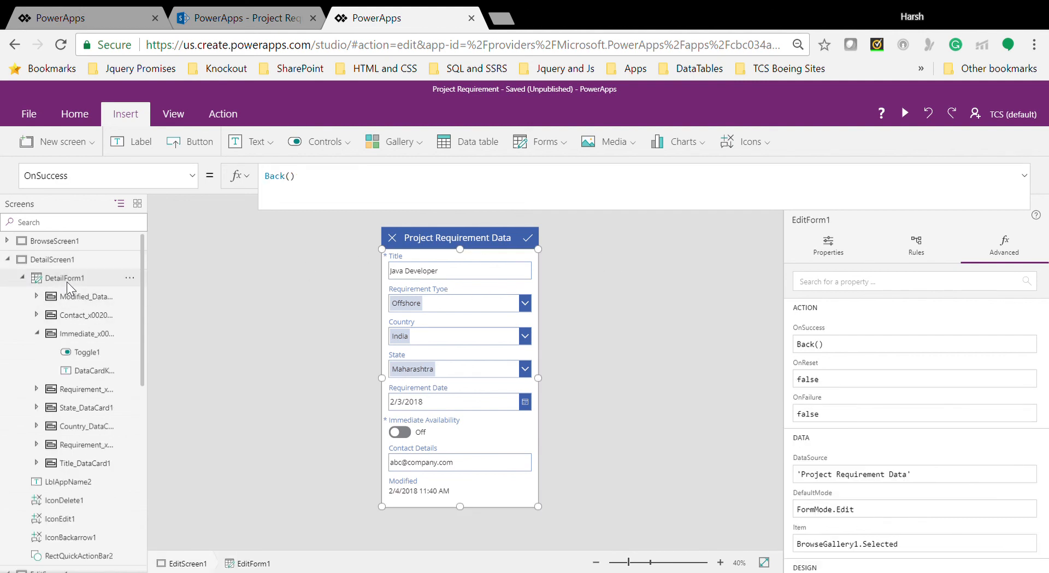
{"action": "left_click", "coordinate": [67, 281]}
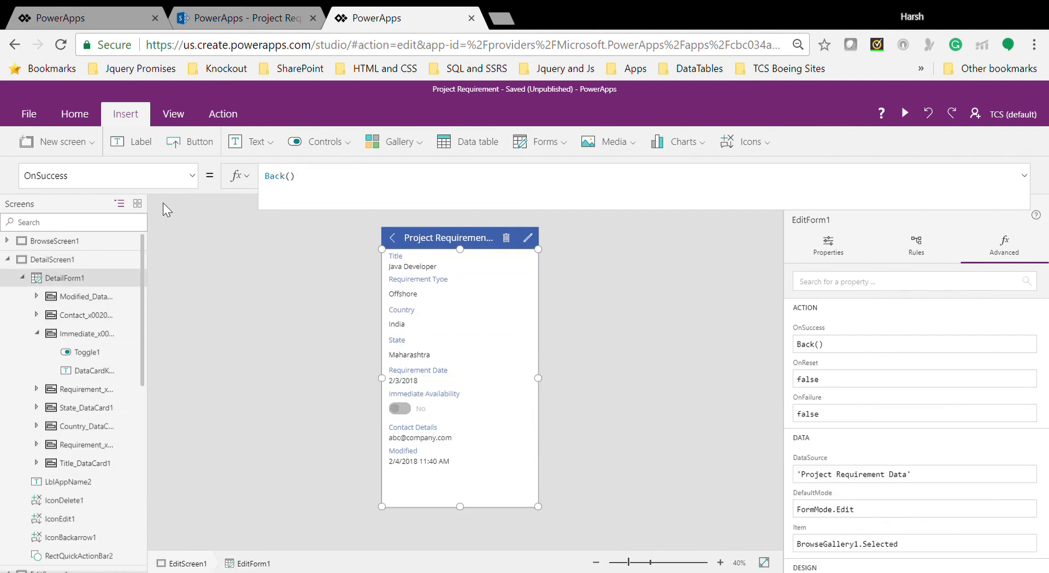
{"action": "left_click", "coordinate": [197, 185]}
{"action": "left_click", "coordinate": [87, 321]}
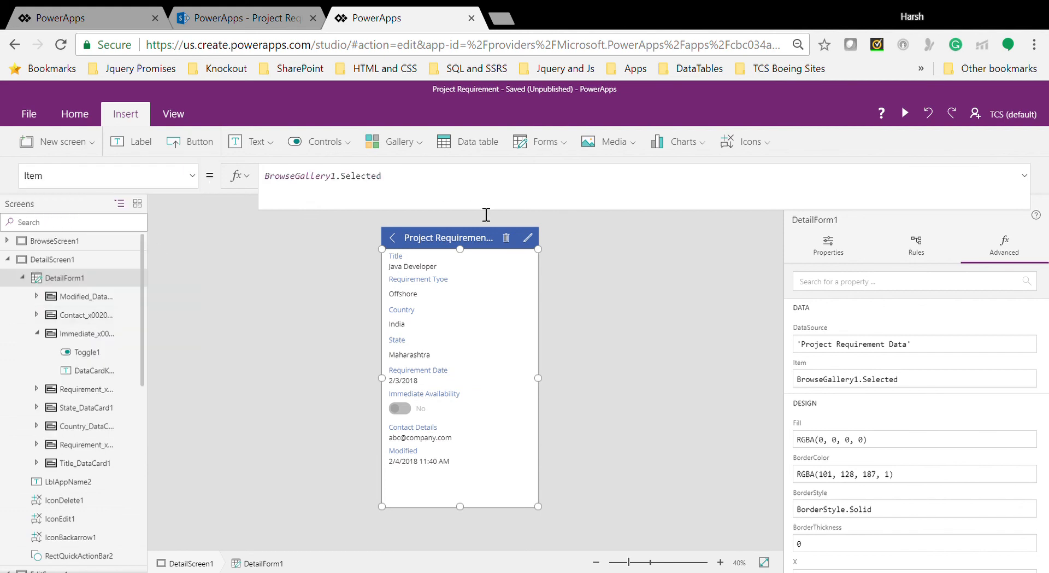
Review DetailForm1's list of available properties and the contact details card, and collapse the form's control tree
{"action": "left_click", "coordinate": [192, 176]}
{"action": "left_click_drag", "start_coordinate": [186, 331], "coordinate": [180, 213]}
{"action": "left_click", "coordinate": [433, 422]}
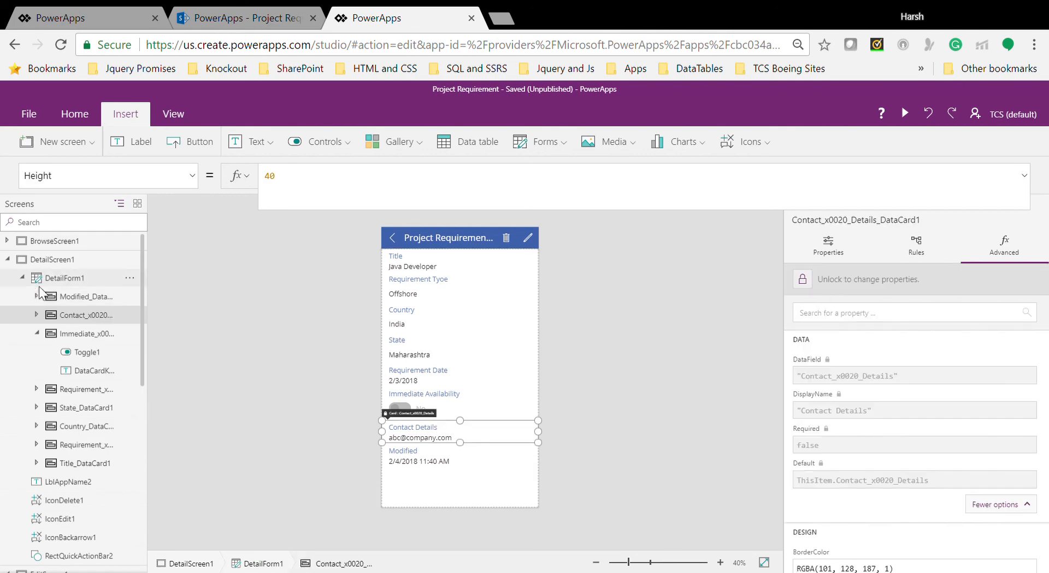
{"action": "left_click", "coordinate": [26, 278]}
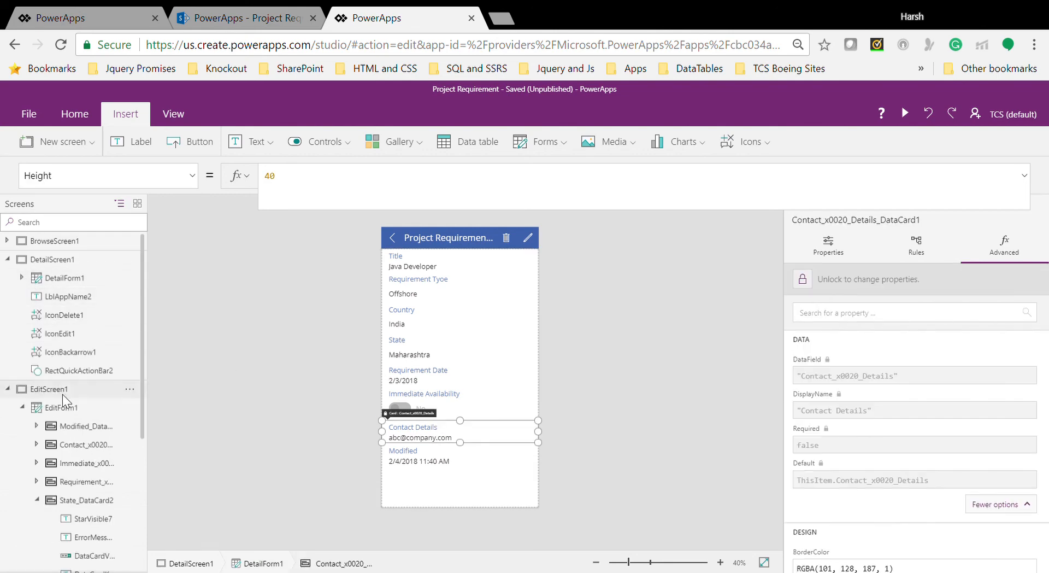
Select EditForm1 on EditScreen1, inspect its Item formula, and look over its other available properties
{"action": "left_click", "coordinate": [69, 407]}
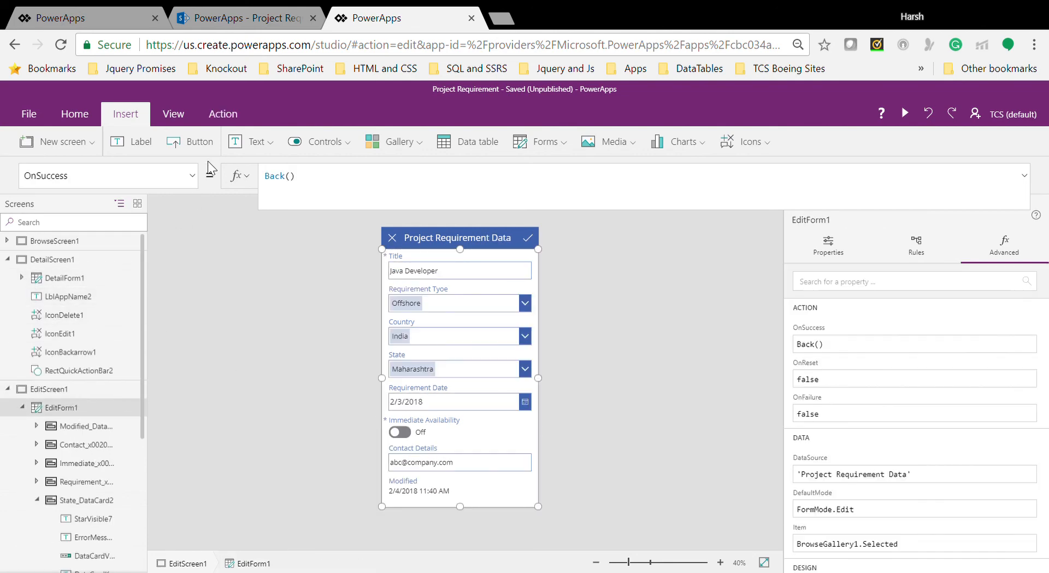
{"action": "left_click", "coordinate": [192, 176]}
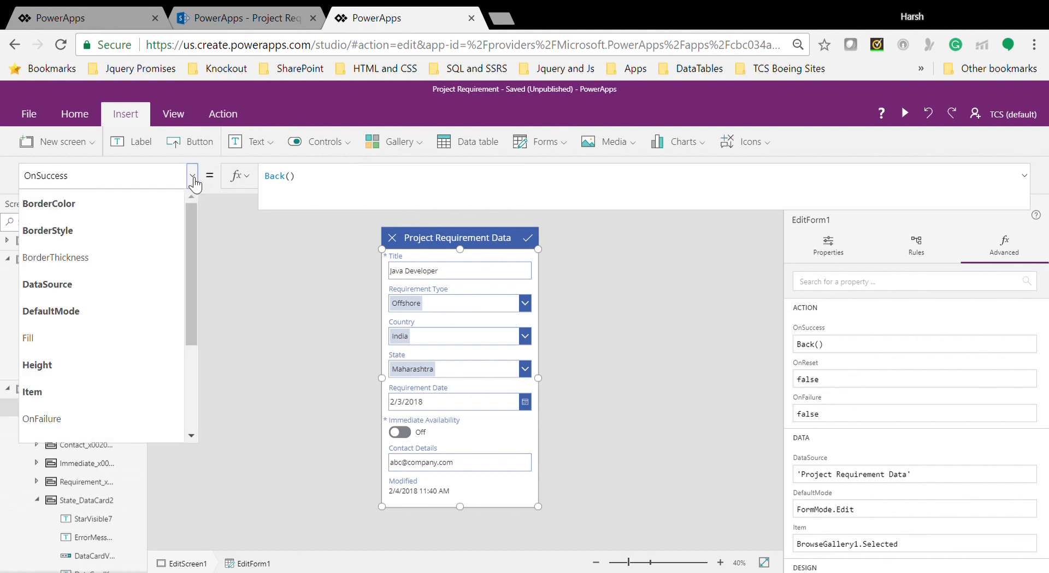
{"action": "left_click", "coordinate": [116, 396]}
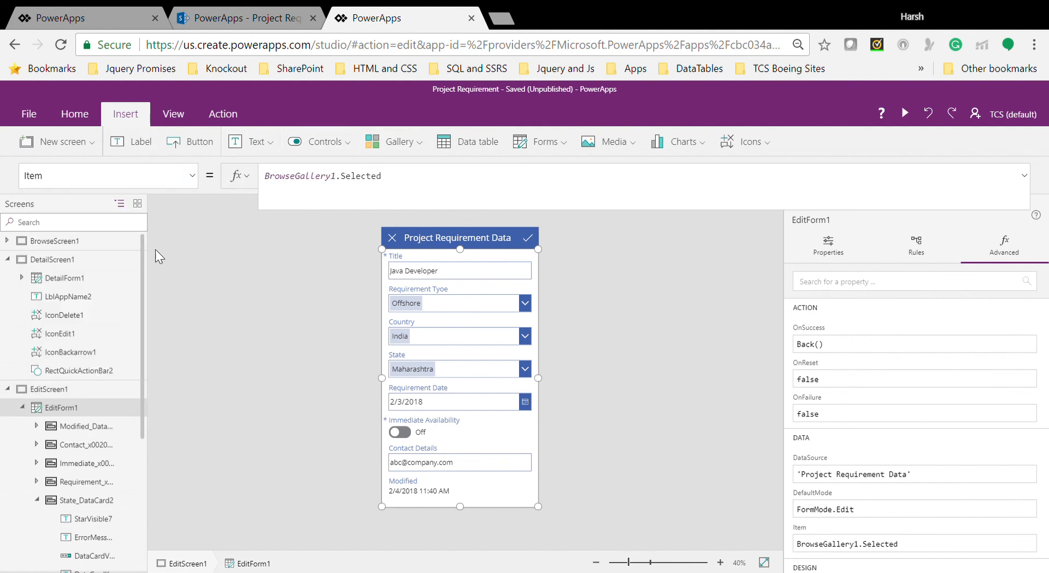
{"action": "left_click", "coordinate": [194, 176]}
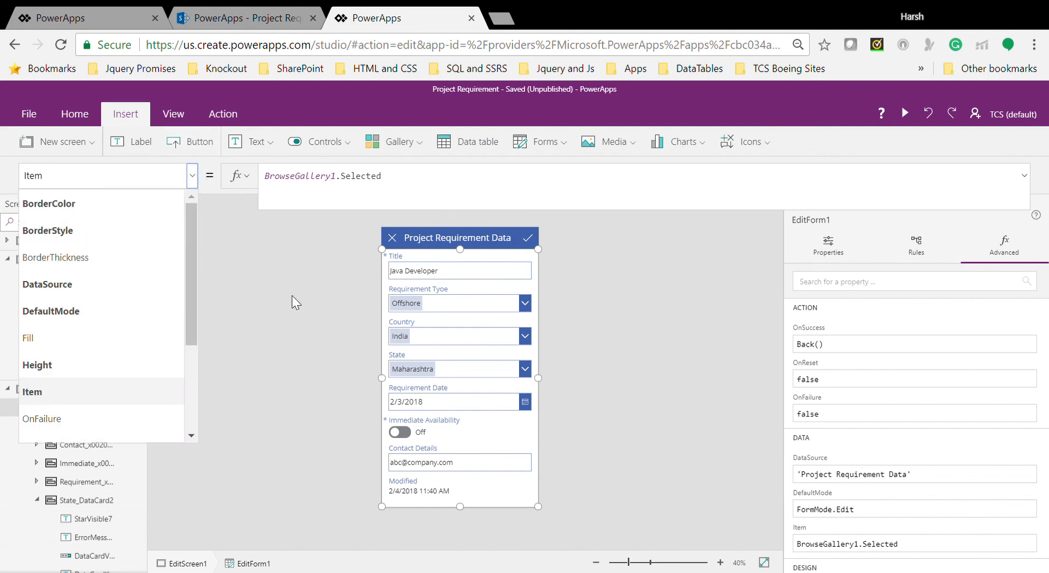
{"action": "left_click", "coordinate": [288, 317]}
Go to BrowseScreen1 and run its new item icon's action to reach the blank form on EditScreen1
{"action": "left_click", "coordinate": [76, 245]}
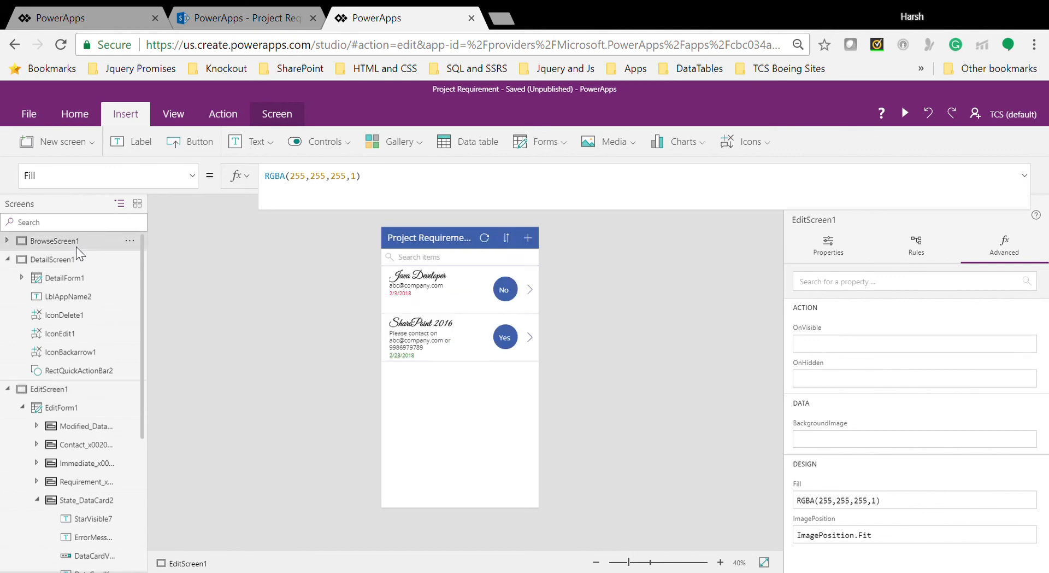
{"action": "left_click", "coordinate": [526, 240]}
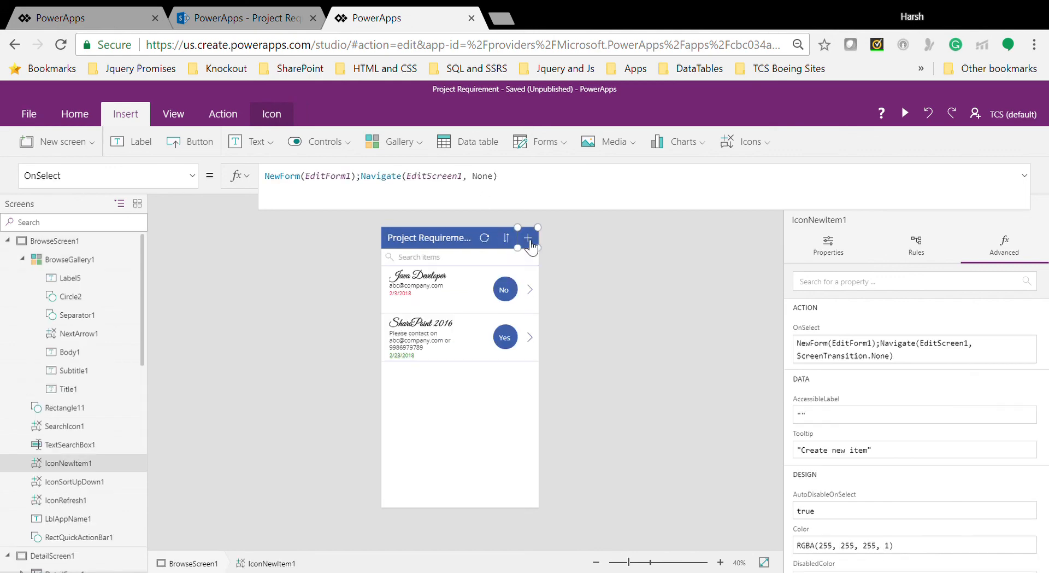
{"action": "left_click", "coordinate": [528, 242], "text": "alt"}
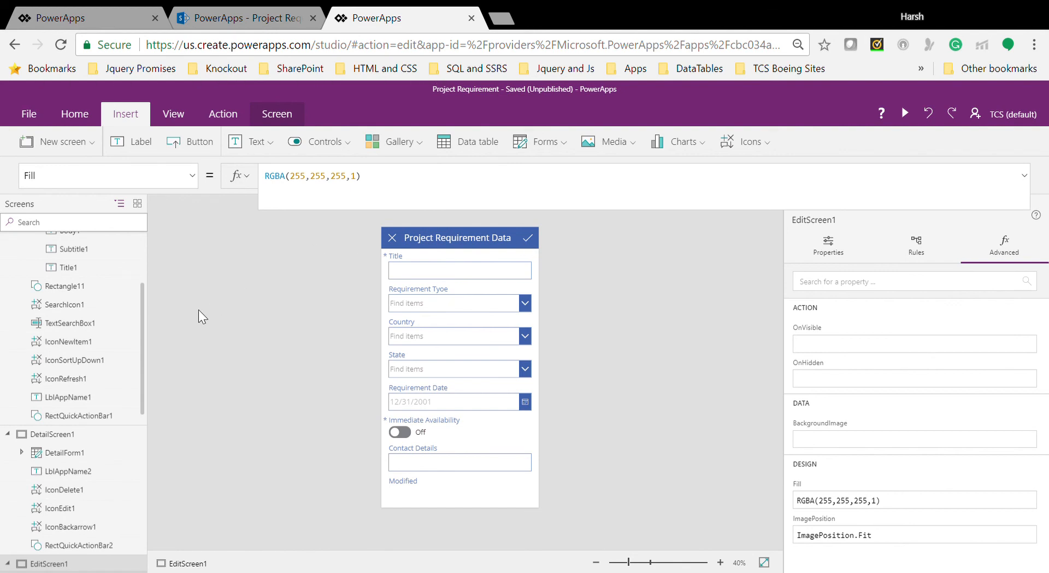
Inspect EditForm1's OnSuccess formula and its general properties, including data source, layout and default mode
{"action": "left_click", "coordinate": [388, 500]}
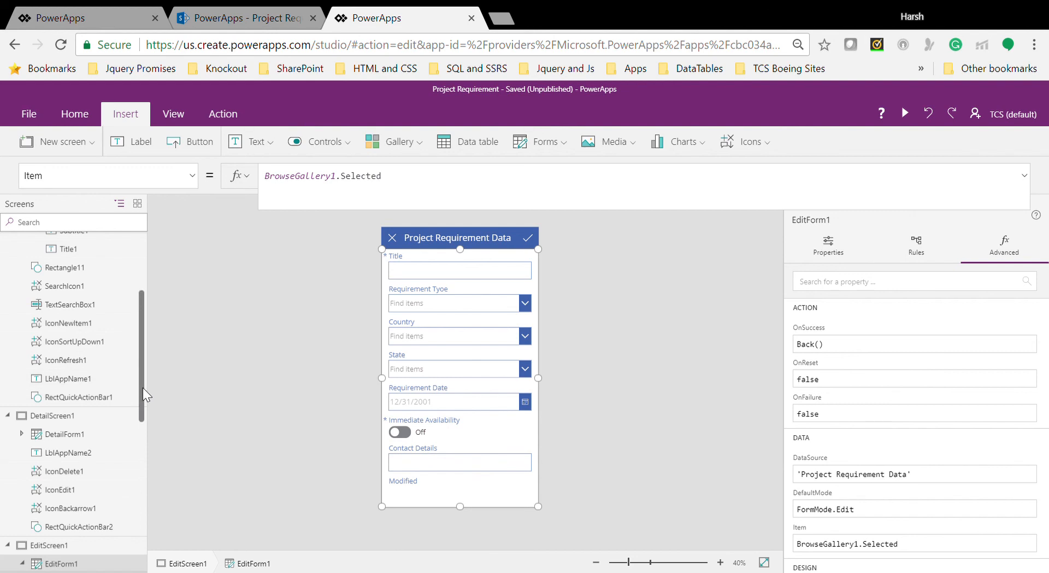
{"action": "left_click", "coordinate": [192, 176]}
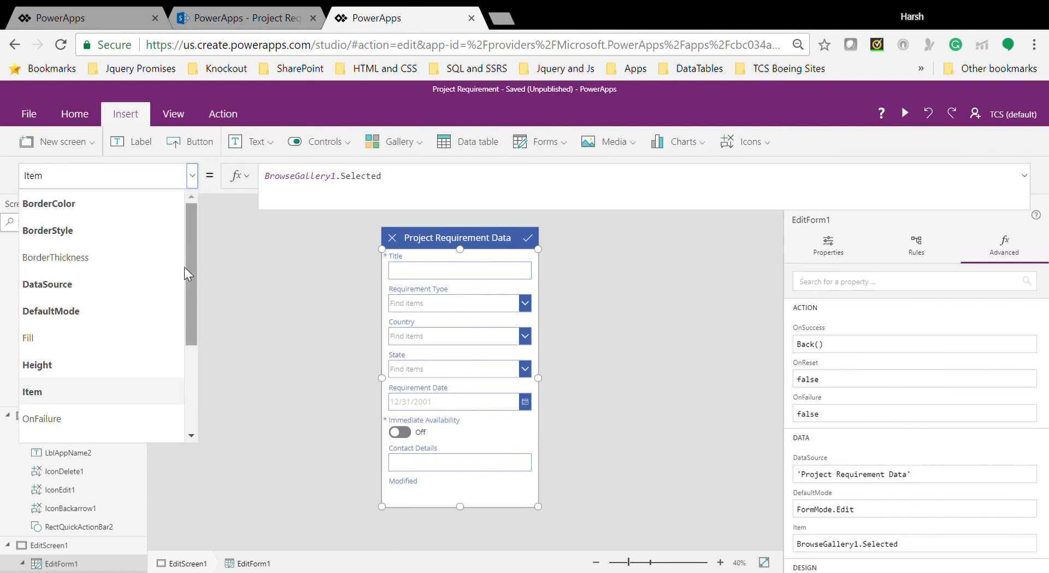
{"action": "left_click_drag", "start_coordinate": [192, 300], "coordinate": [187, 345]}
{"action": "left_click", "coordinate": [110, 385]}
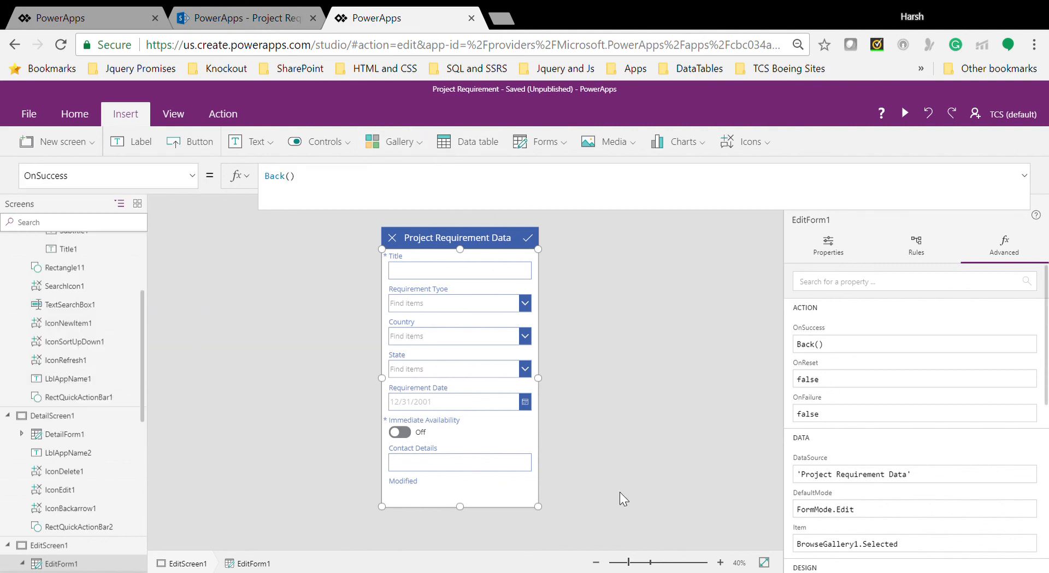
{"action": "left_click", "coordinate": [835, 249]}
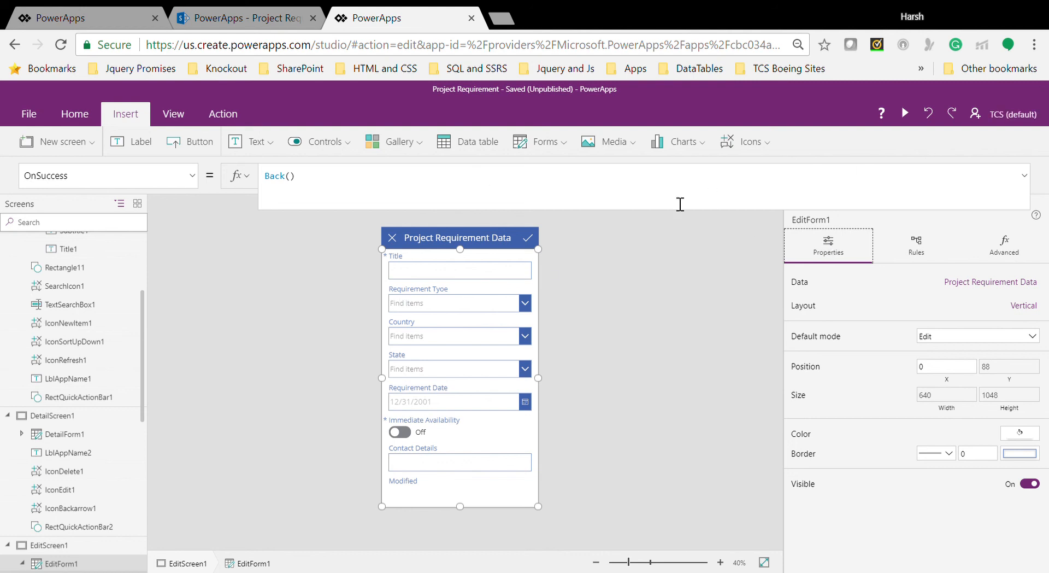
Return to DetailForm1 and inspect the OnSelect formula of the delete icon on DetailScreen1
{"action": "left_click", "coordinate": [84, 428]}
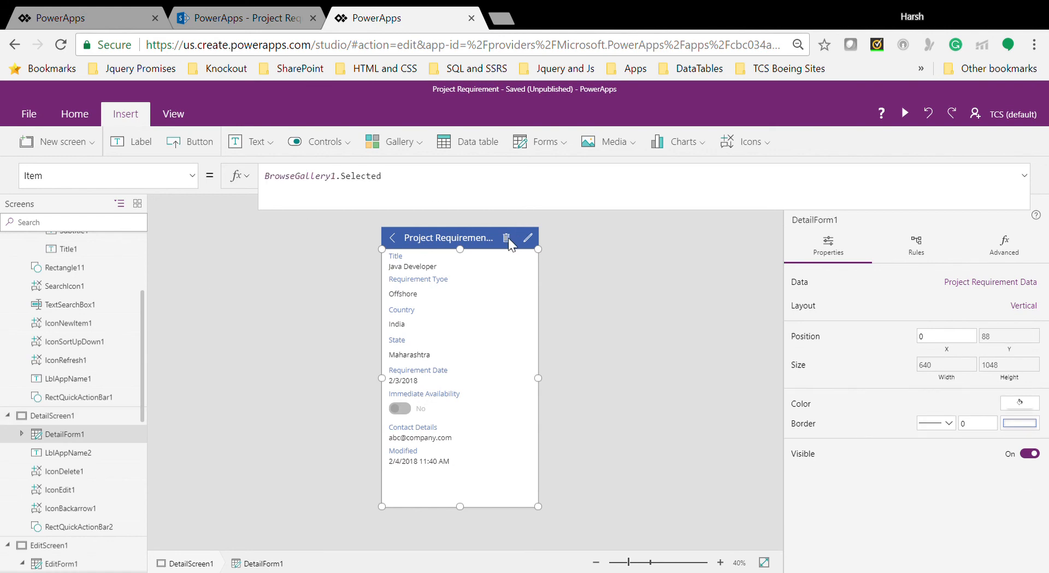
{"action": "left_click", "coordinate": [508, 239]}
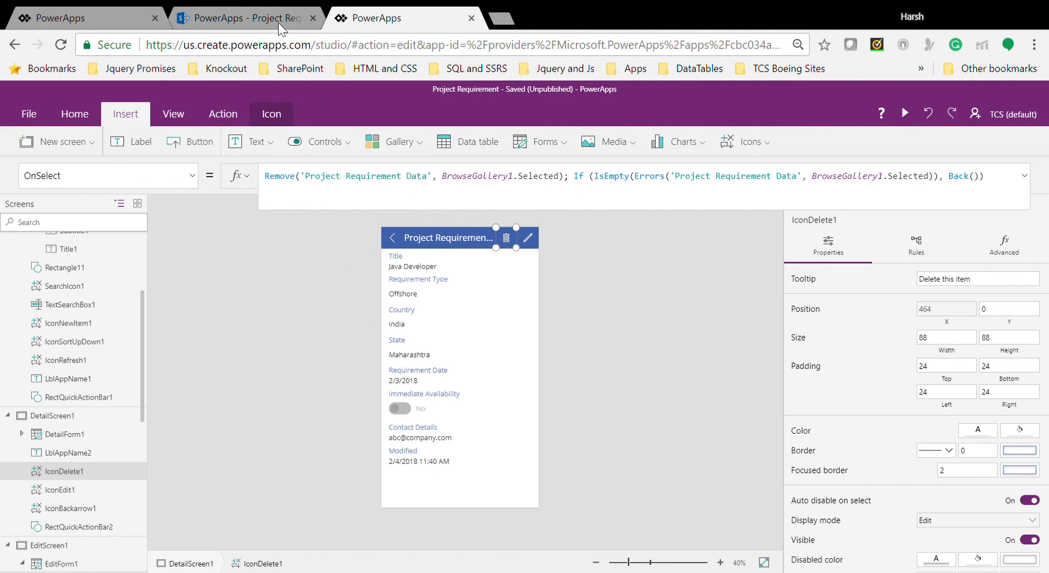
Save the Project Requirement app
{"action": "left_click", "coordinate": [74, 127]}
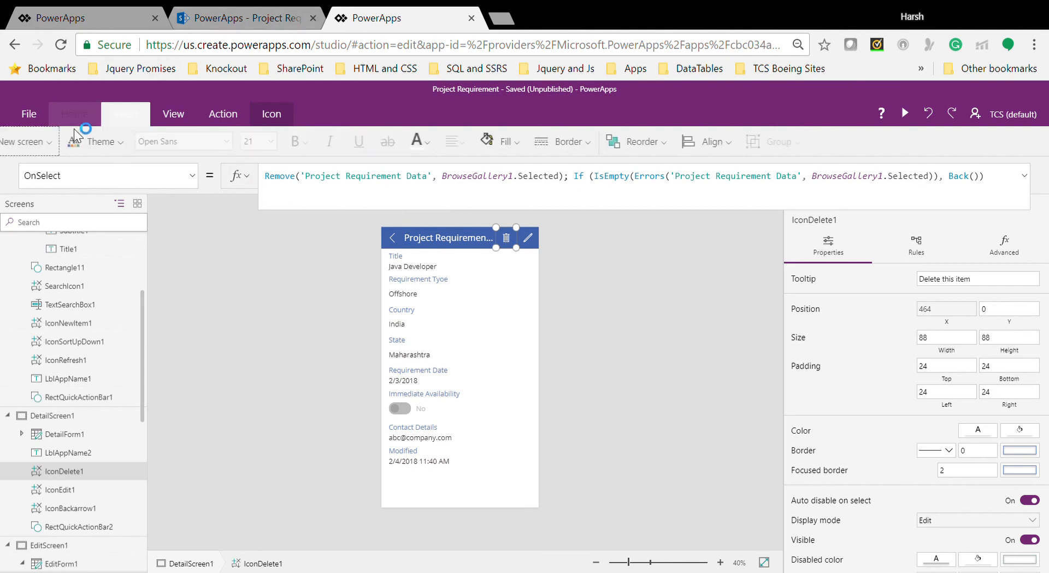
{"action": "left_click", "coordinate": [38, 122]}
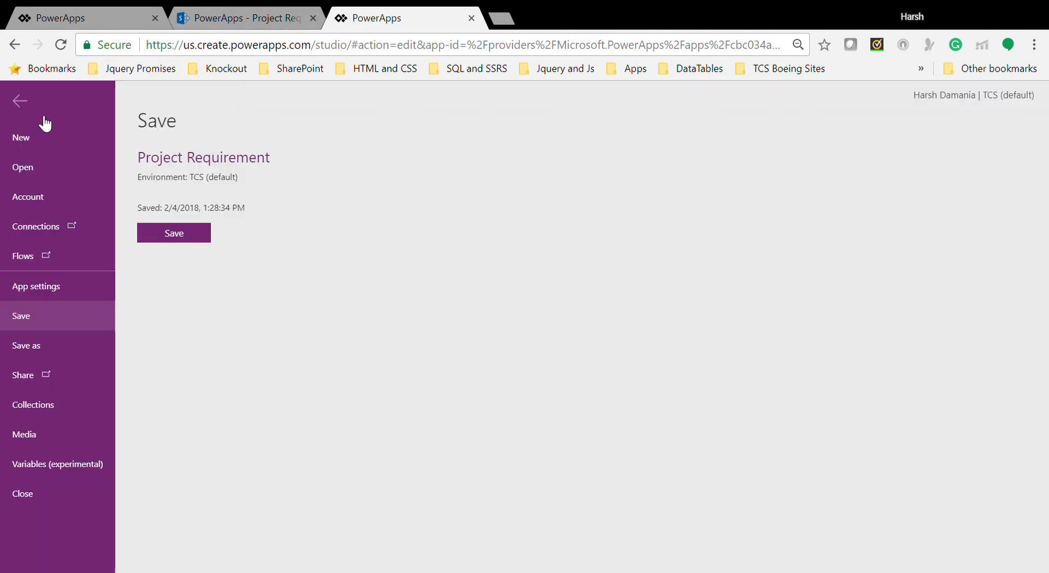
{"action": "left_click", "coordinate": [203, 235]}
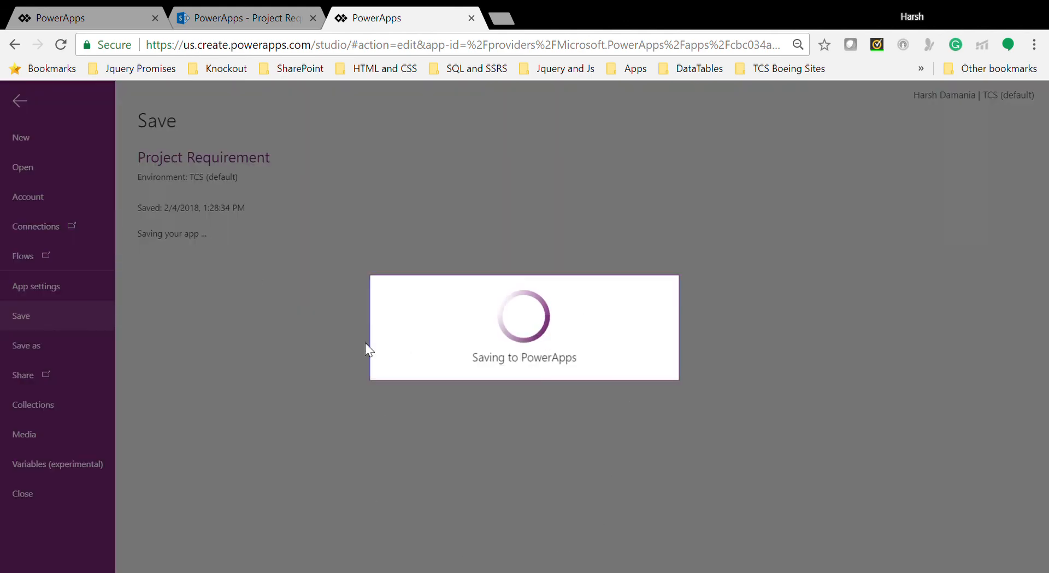
Switch to the SharePoint list Project Requirement Data, check its new item form, and start customizing the list forms with PowerApps
{"action": "left_click", "coordinate": [246, 18]}
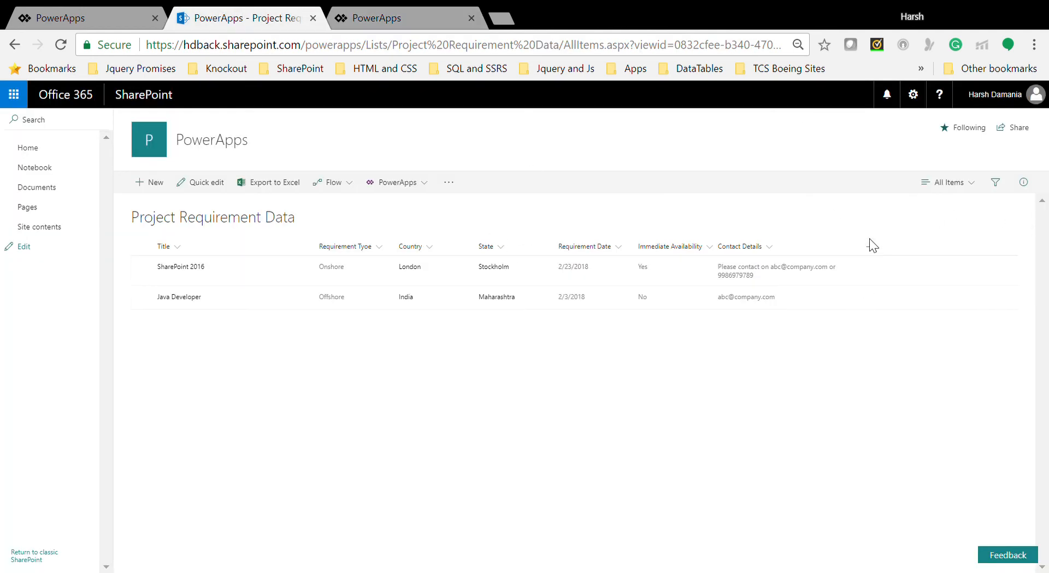
{"action": "left_click", "coordinate": [155, 182]}
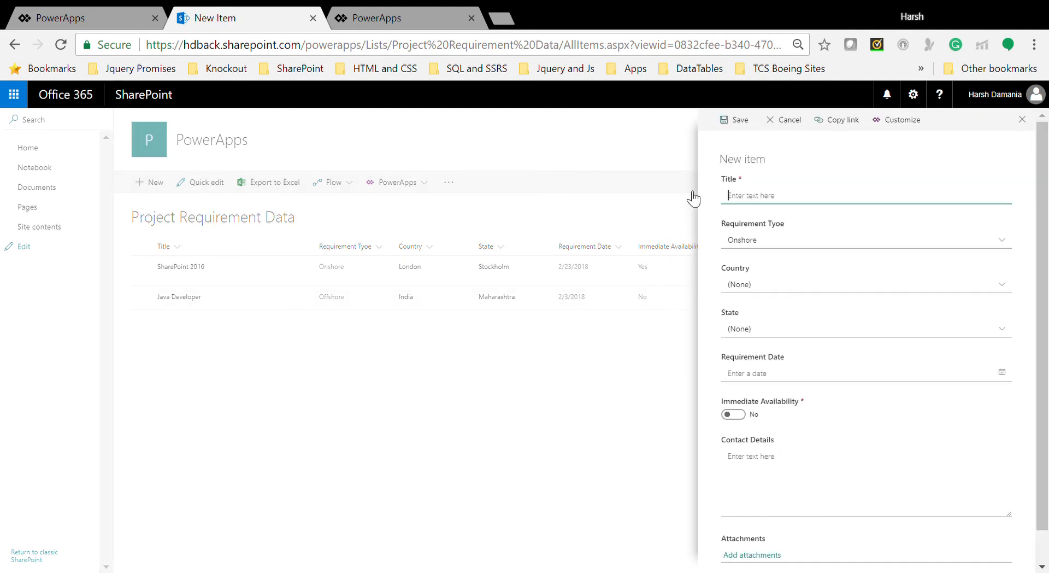
{"action": "left_click", "coordinate": [1022, 120]}
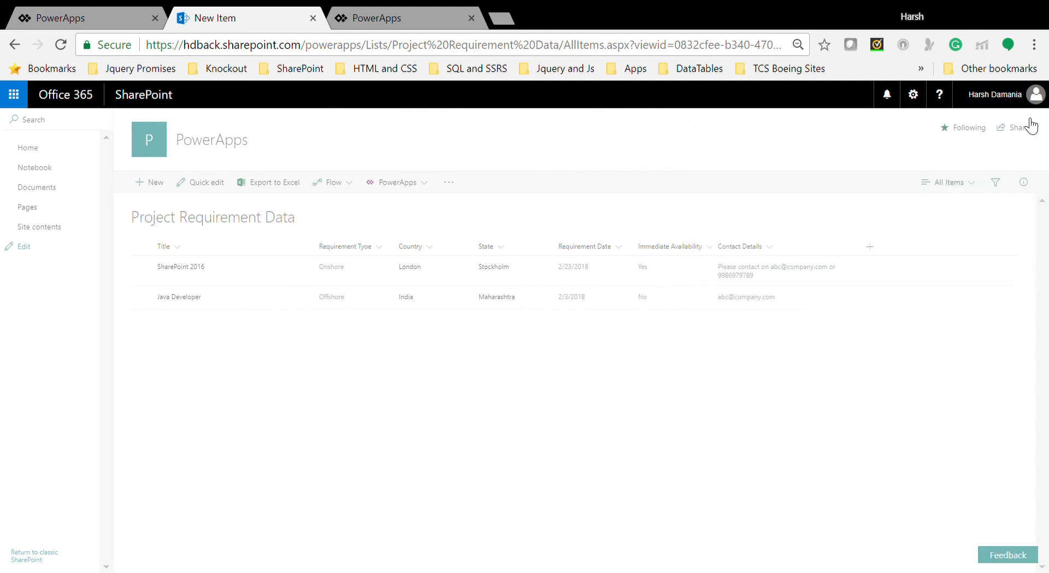
{"action": "left_click", "coordinate": [425, 182]}
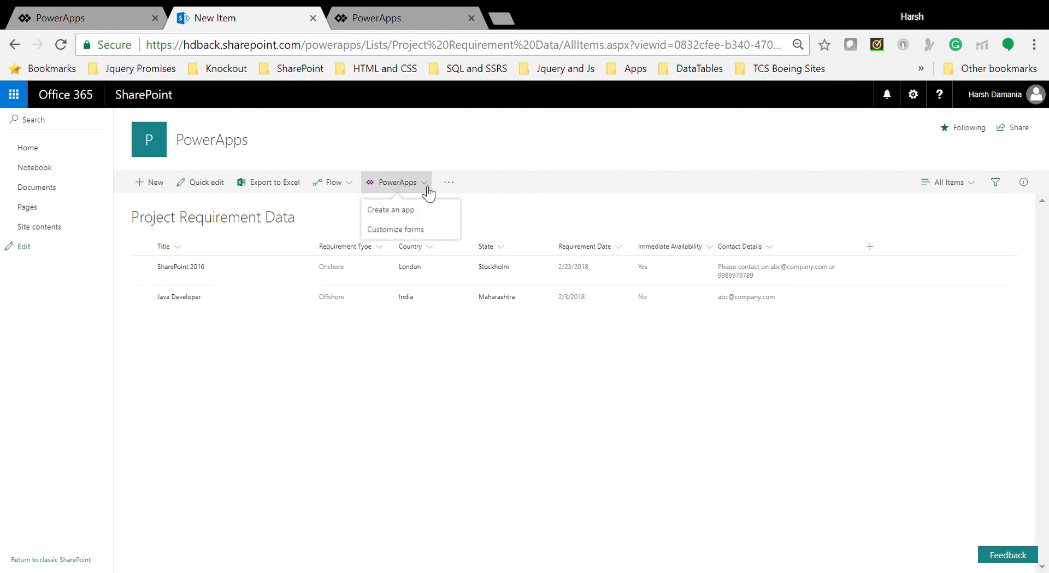
{"action": "left_click", "coordinate": [400, 231]}
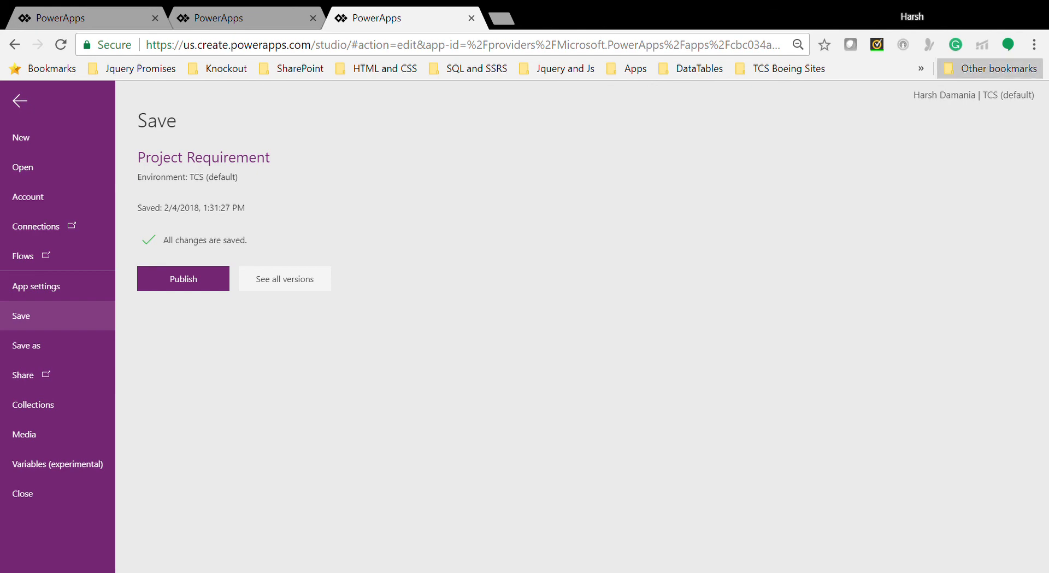
Publish the saved version of the Project Requirement app and confirm
{"action": "left_click", "coordinate": [246, 18]}
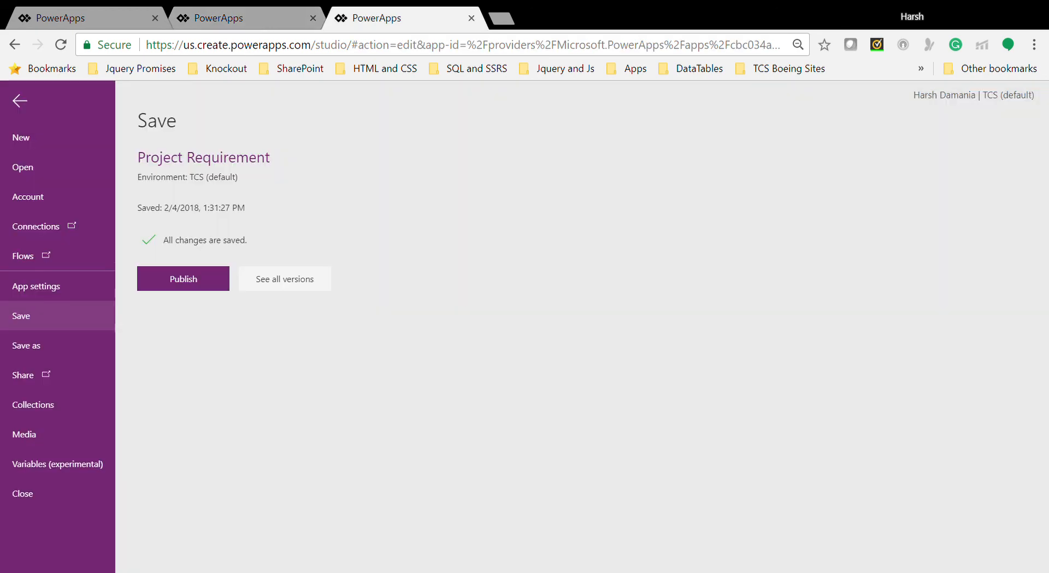
{"action": "left_click", "coordinate": [183, 279]}
{"action": "left_click", "coordinate": [524, 400]}
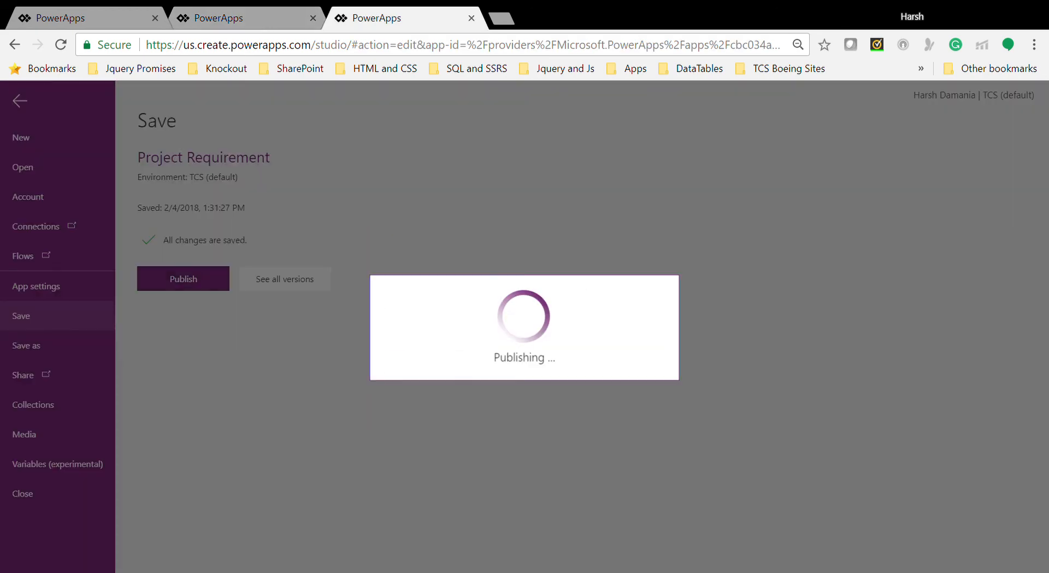
Open web.powerapps.com/home in a new browser tab
{"action": "key", "text": "ctrl+t"}
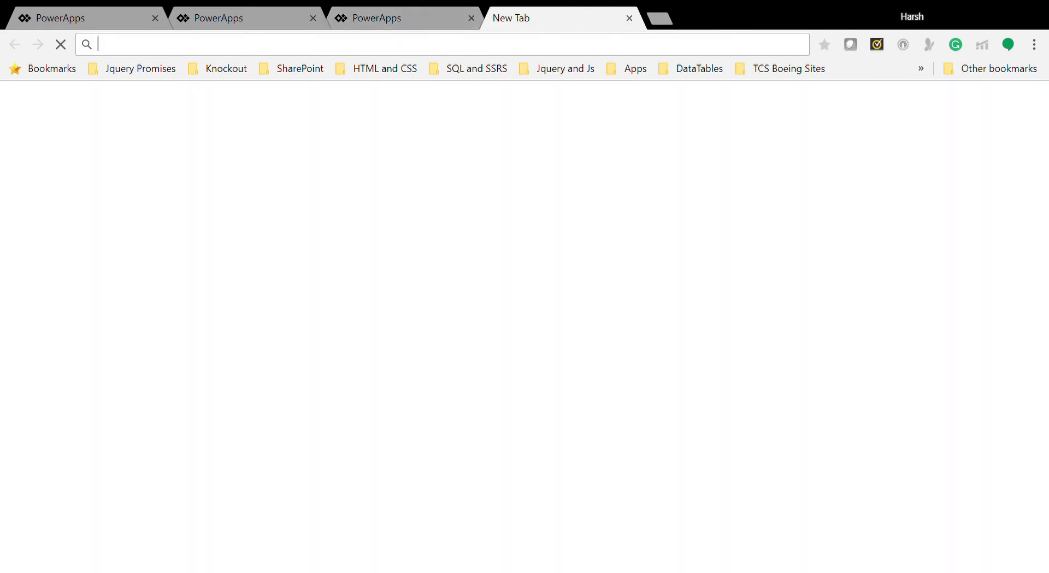
{"action": "type", "text": "webp"}
{"action": "key", "text": "BackSpace"}
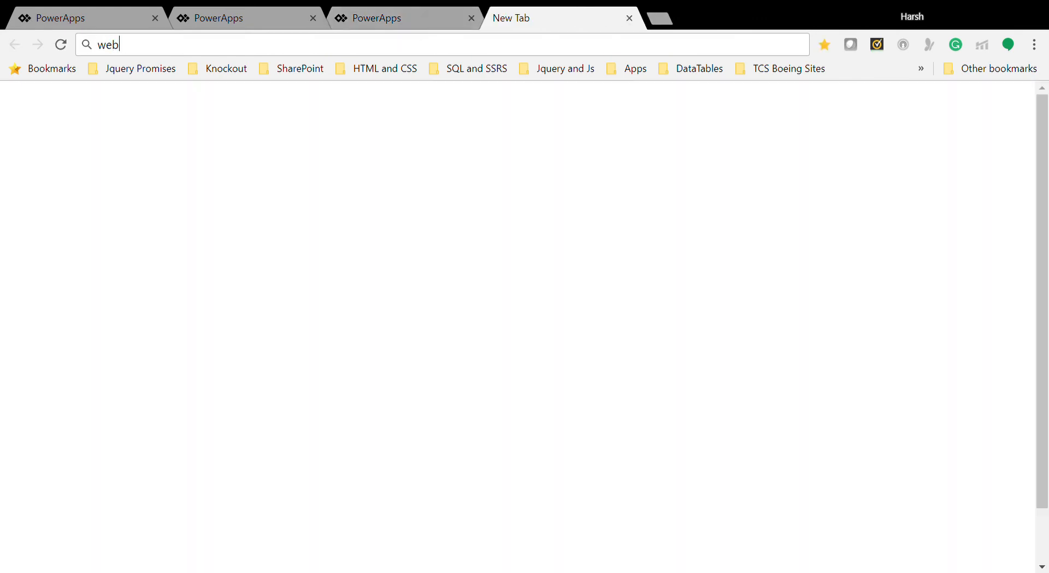
{"action": "type", "text": ".powerapps.com/home"}
{"action": "key", "text": "Return"}
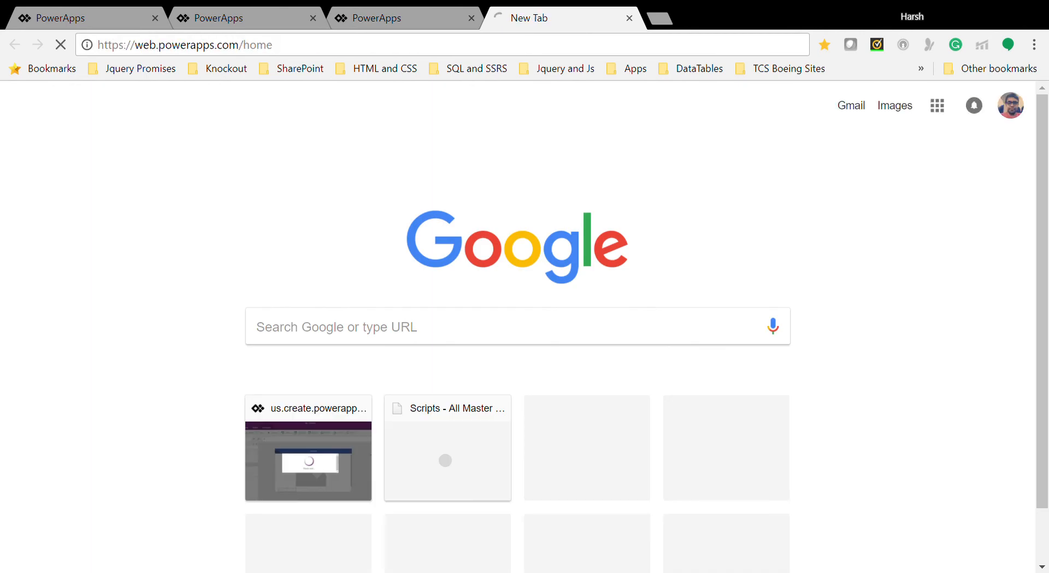
Check the progress of the custom form and the app's publishing status, and close the Project Requirement editing tab
{"action": "key", "text": "ctrl+shift+Tab"}
{"action": "key", "text": "ctrl+shift+Tab"}
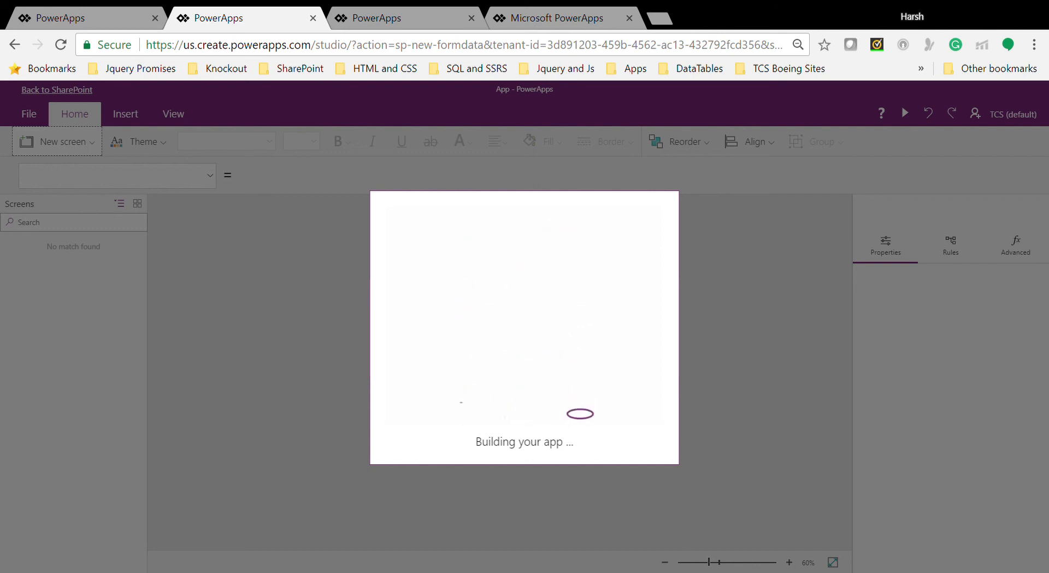
{"action": "left_click", "coordinate": [557, 18]}
{"action": "left_click", "coordinate": [404, 18]}
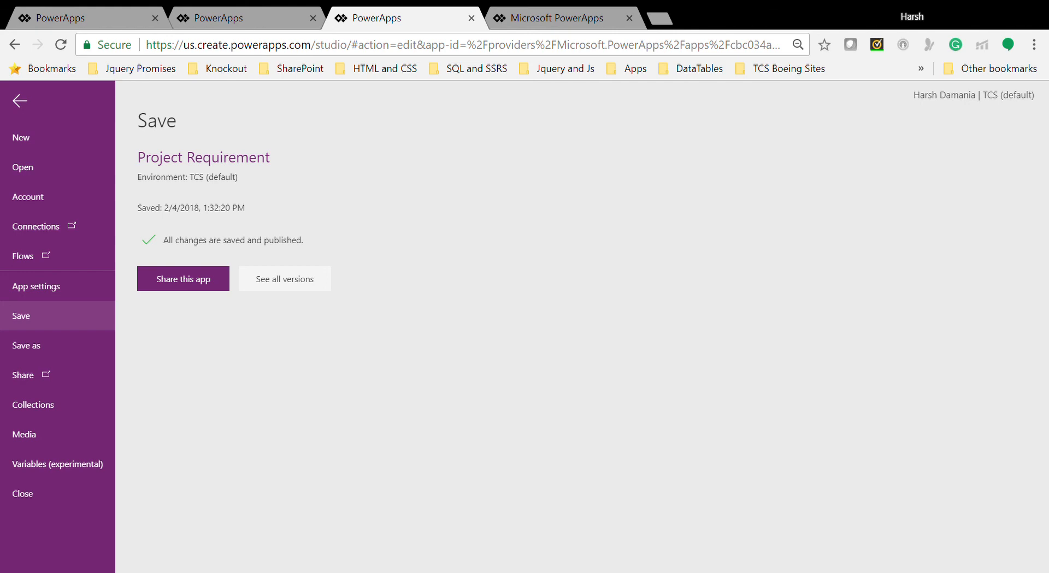
{"action": "left_click", "coordinate": [20, 101]}
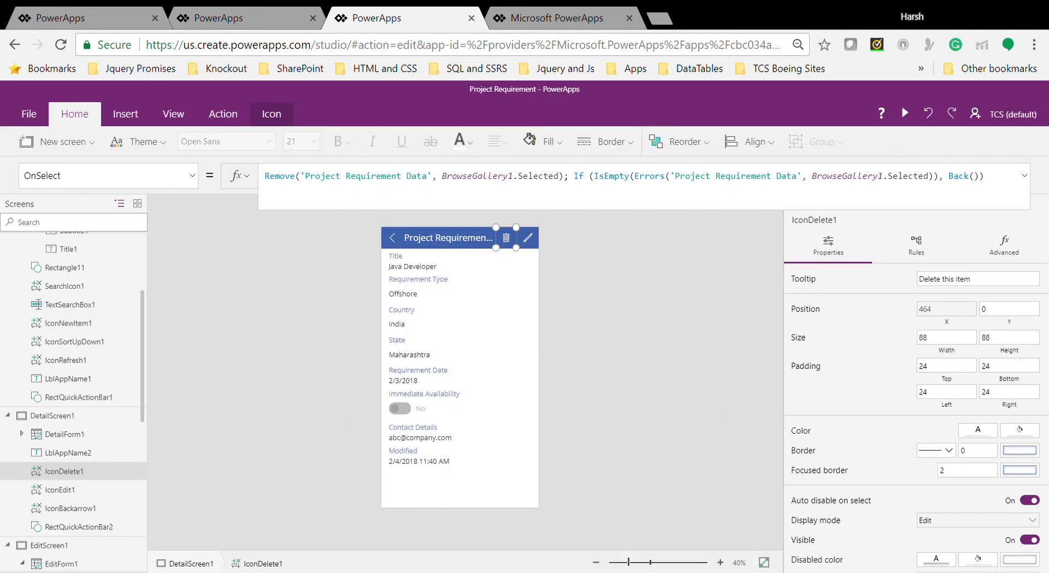
{"action": "key", "text": "ctrl+w"}
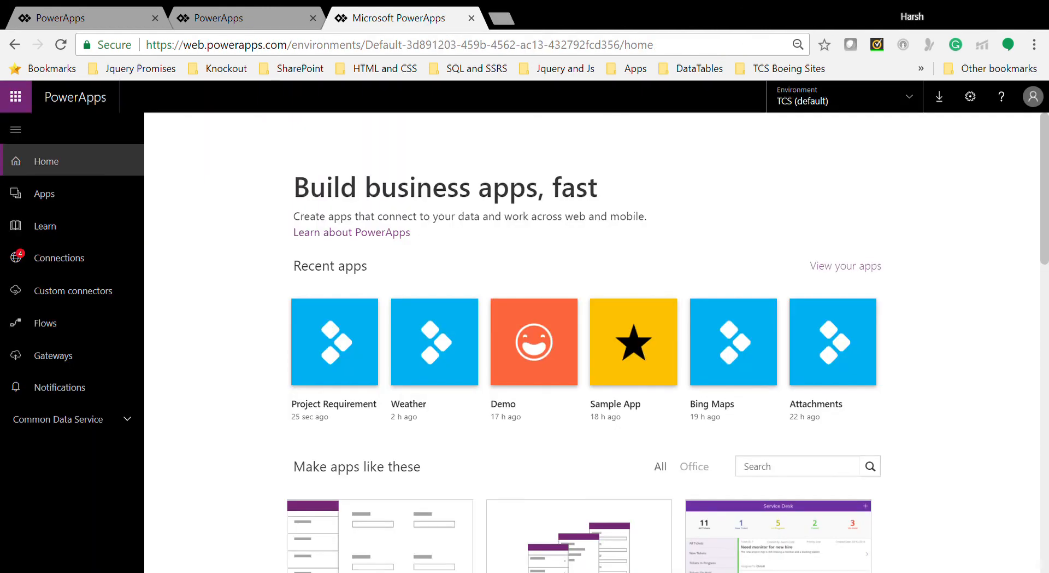
Launch the Project Requirement app from the recent apps and switch back to the PowerApps home page
{"action": "scroll", "coordinate": [592, 342], "scroll_direction": "down", "scroll_amount": 2}
{"action": "scroll", "coordinate": [593, 342], "scroll_direction": "up", "scroll_amount": 1}
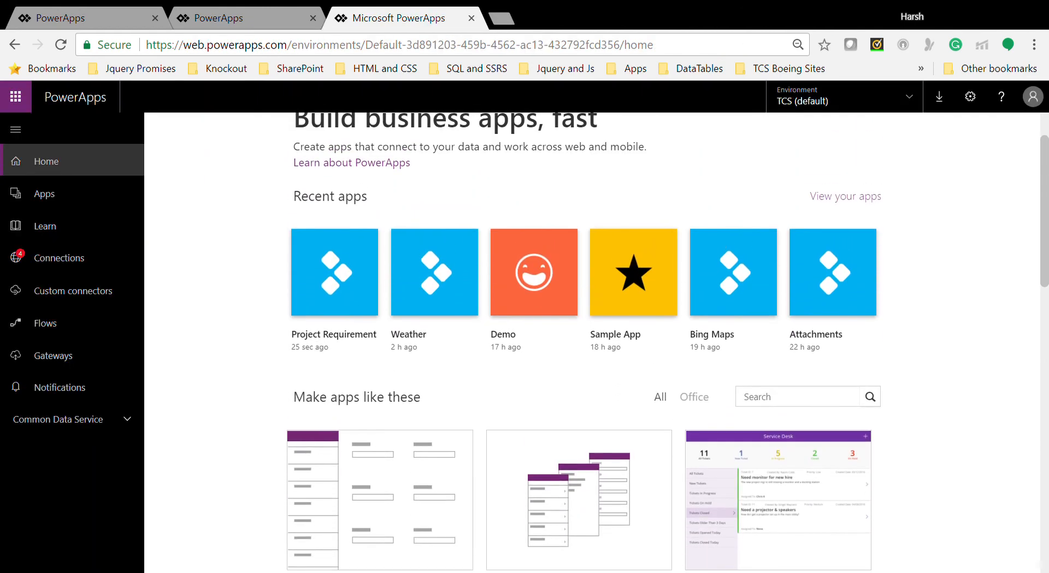
{"action": "left_click", "coordinate": [335, 271]}
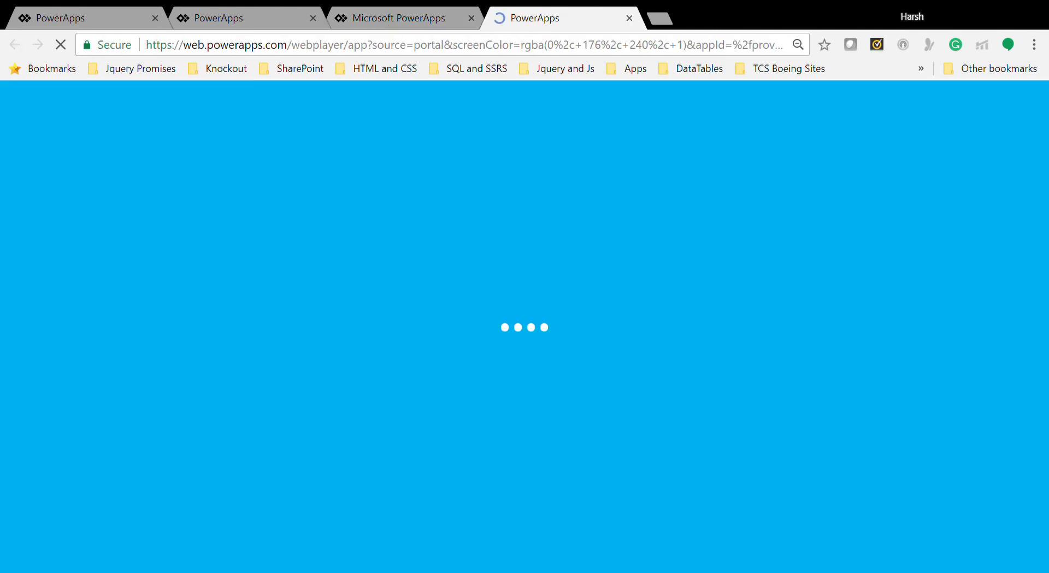
{"action": "left_click", "coordinate": [403, 18]}
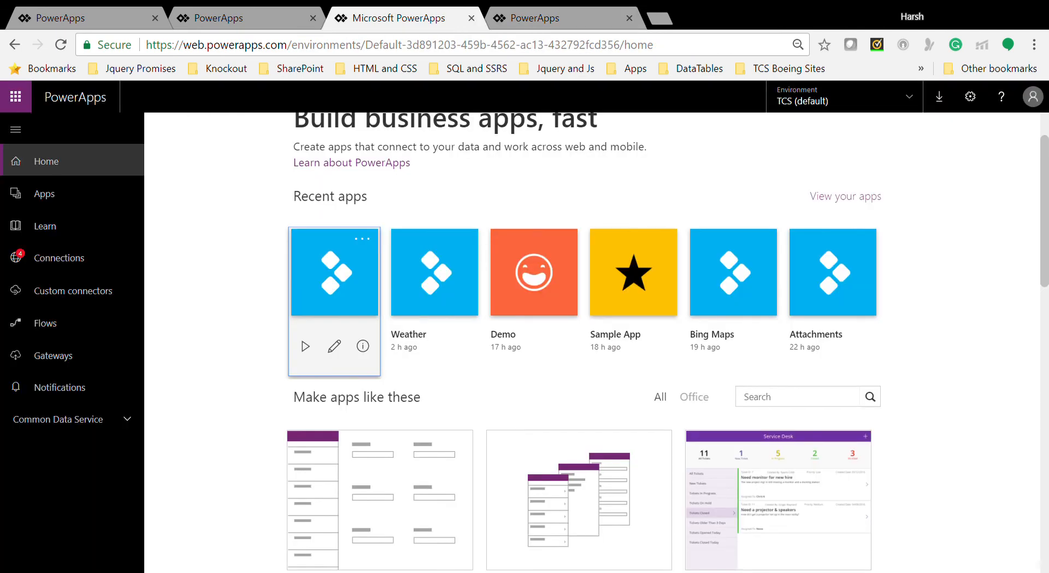
Review the Project Requirement app's details, sharing, version history, settings and analytics pages
{"action": "left_click", "coordinate": [362, 346]}
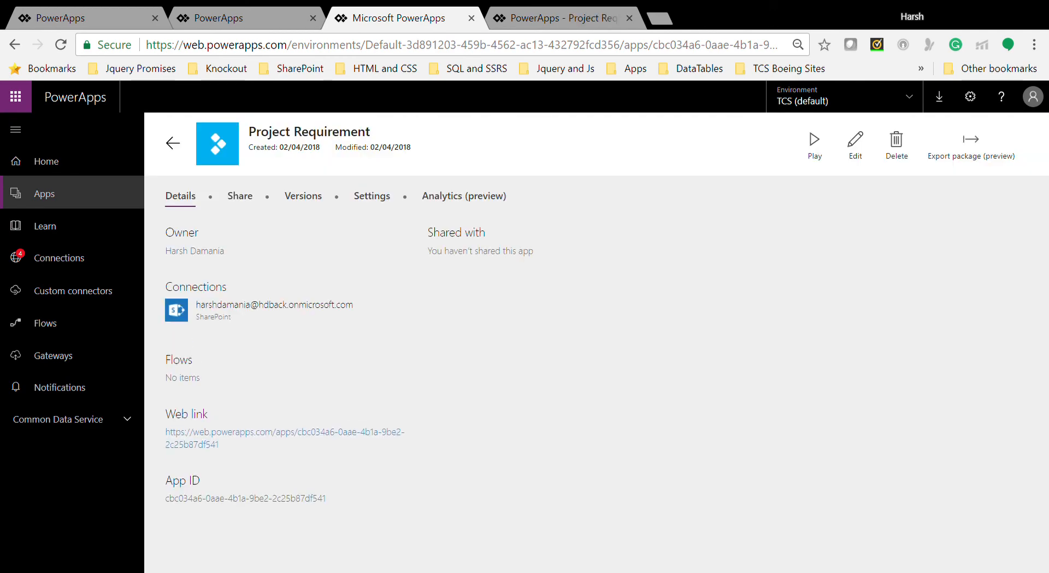
{"action": "left_click", "coordinate": [240, 196]}
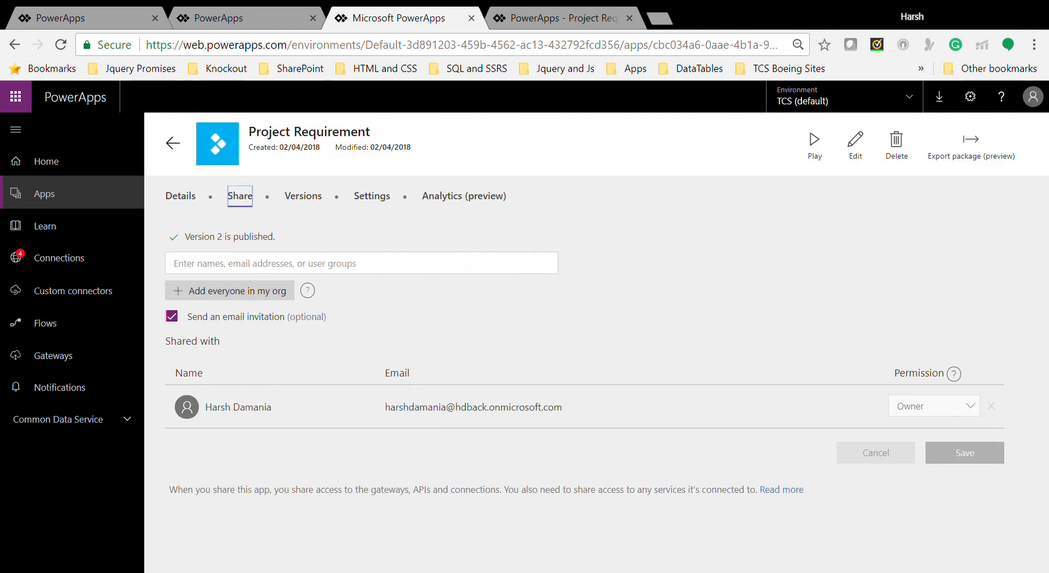
{"action": "left_click", "coordinate": [303, 196]}
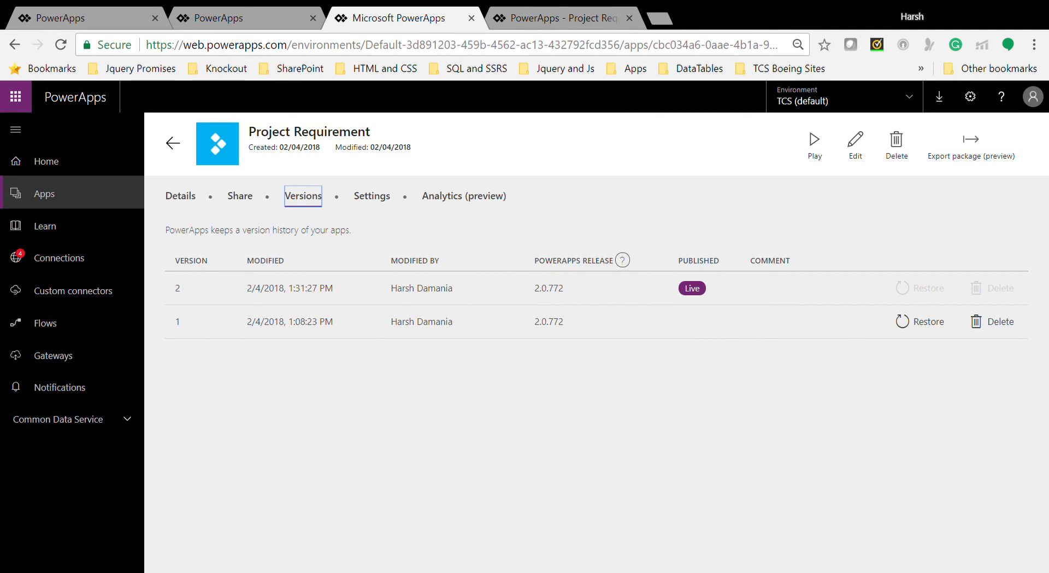
{"action": "left_click", "coordinate": [372, 196]}
{"action": "left_click", "coordinate": [464, 196]}
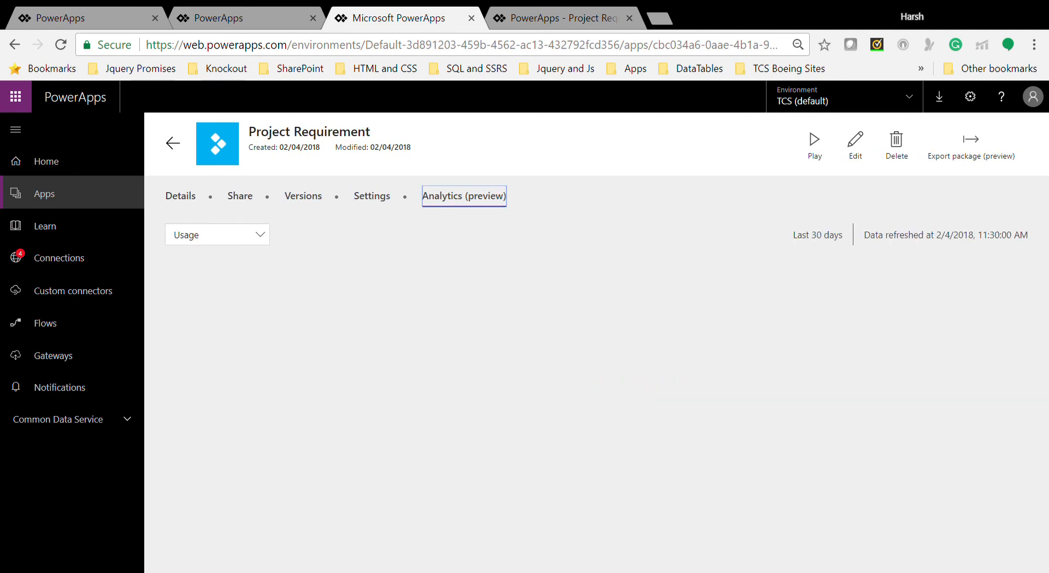
Switch to the Project Requirement Data custom form in PowerApps Studio and skip the welcome dialog
{"action": "left_click", "coordinate": [241, 18]}
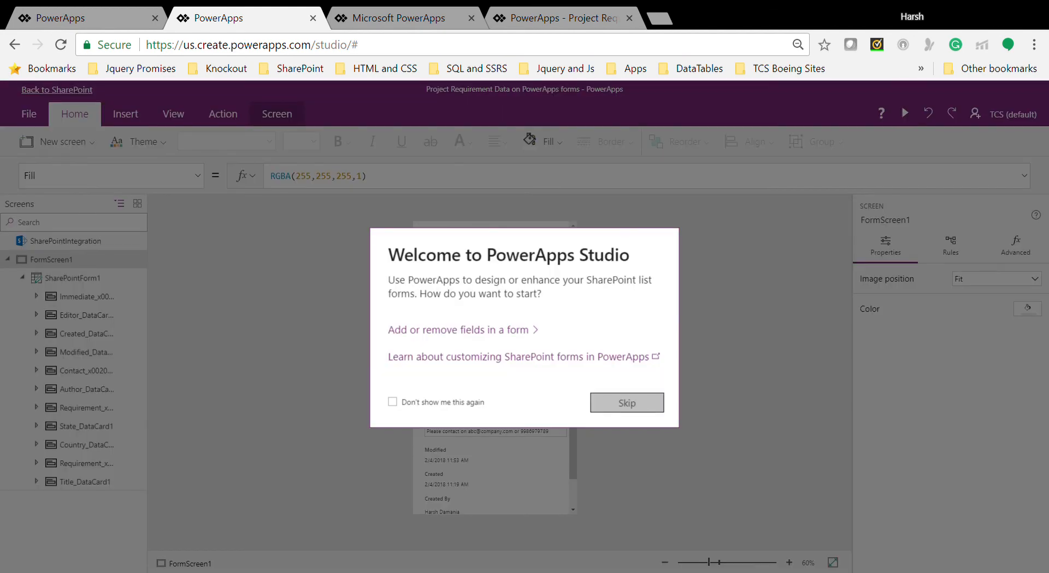
{"action": "left_click", "coordinate": [627, 402]}
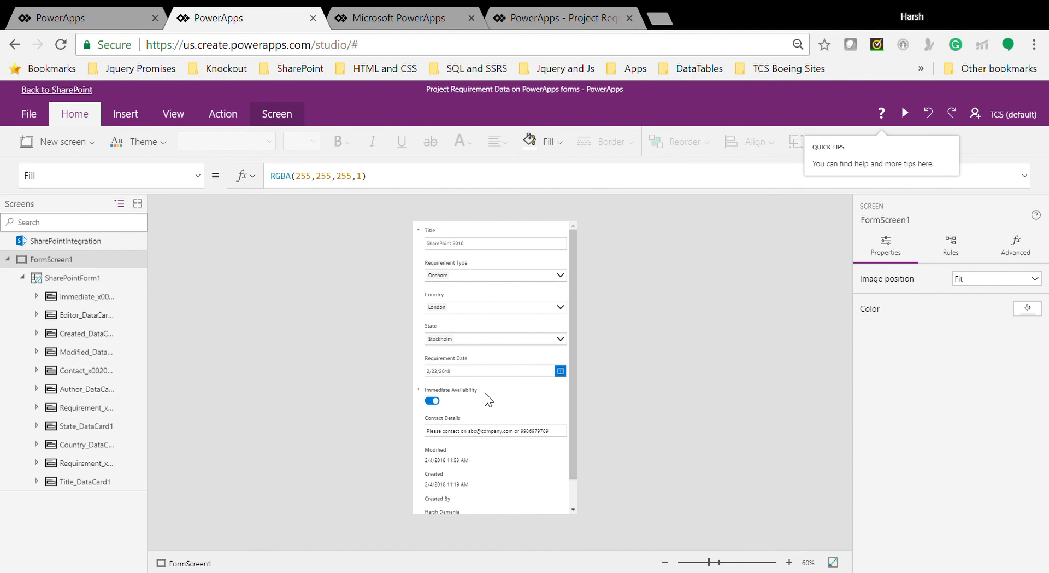
Select the form's State card and the Contact Details card, and switch the Contact Details card's Visible setting off and back on
{"action": "left_click", "coordinate": [479, 343]}
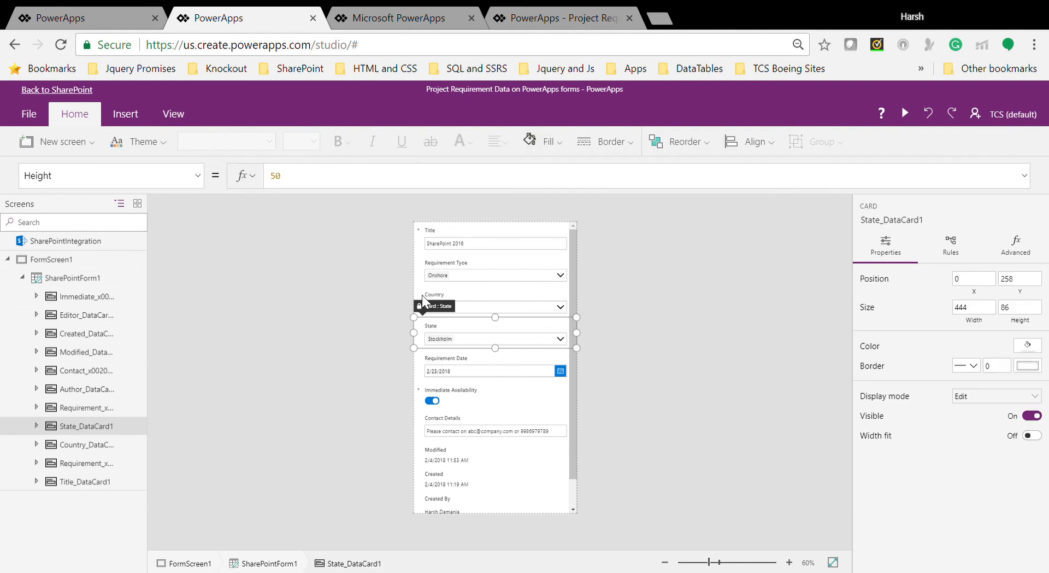
{"action": "left_click", "coordinate": [461, 440]}
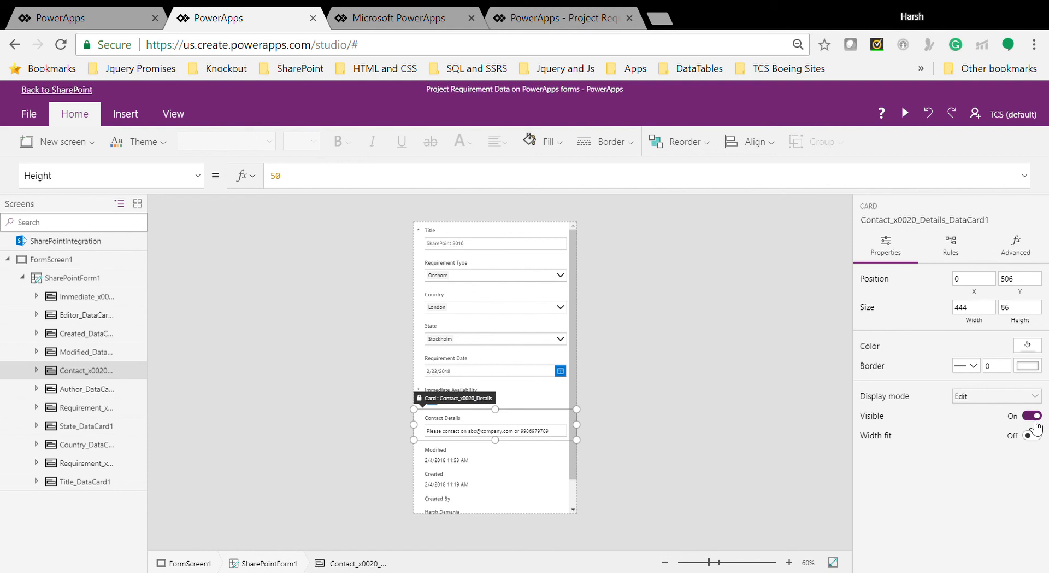
{"action": "left_click", "coordinate": [1032, 416]}
{"action": "left_click", "coordinate": [1032, 417]}
Save the customized Project Requirement Data form and publish it to SharePoint
{"action": "key", "text": "ctrl+s"}
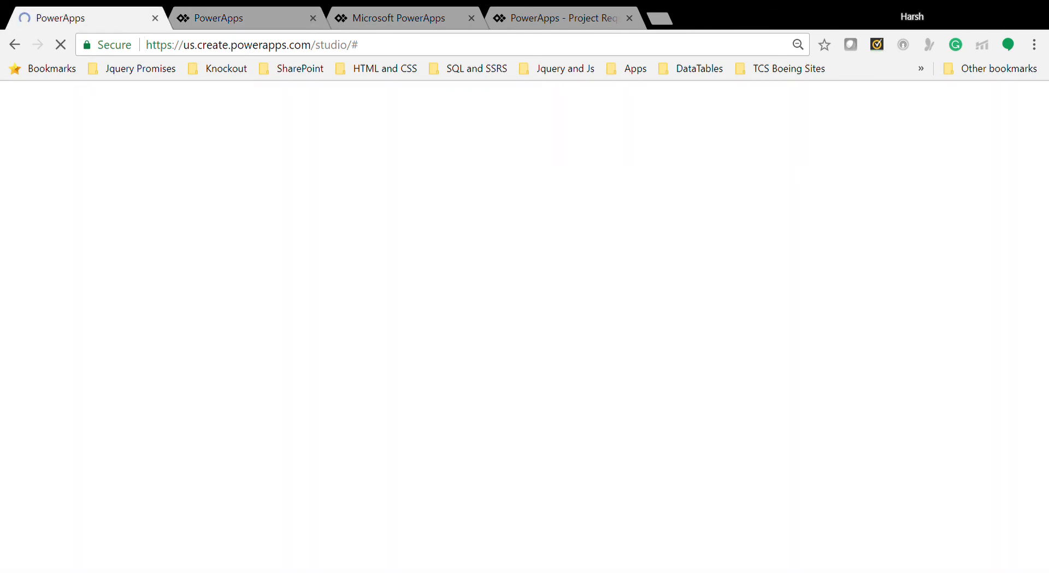
{"action": "key", "text": "ctrl+Tab"}
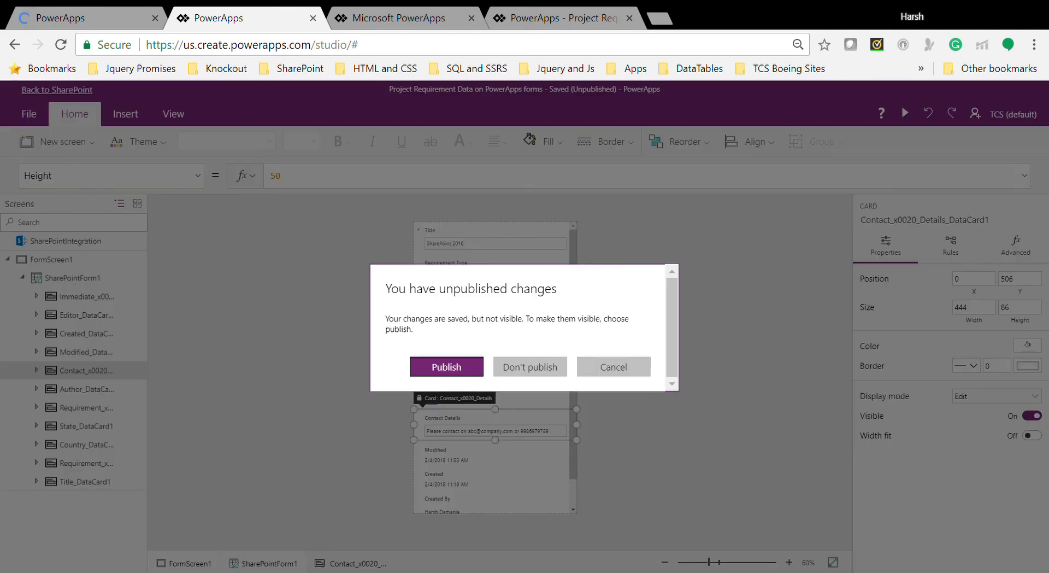
{"action": "key", "text": "Return"}
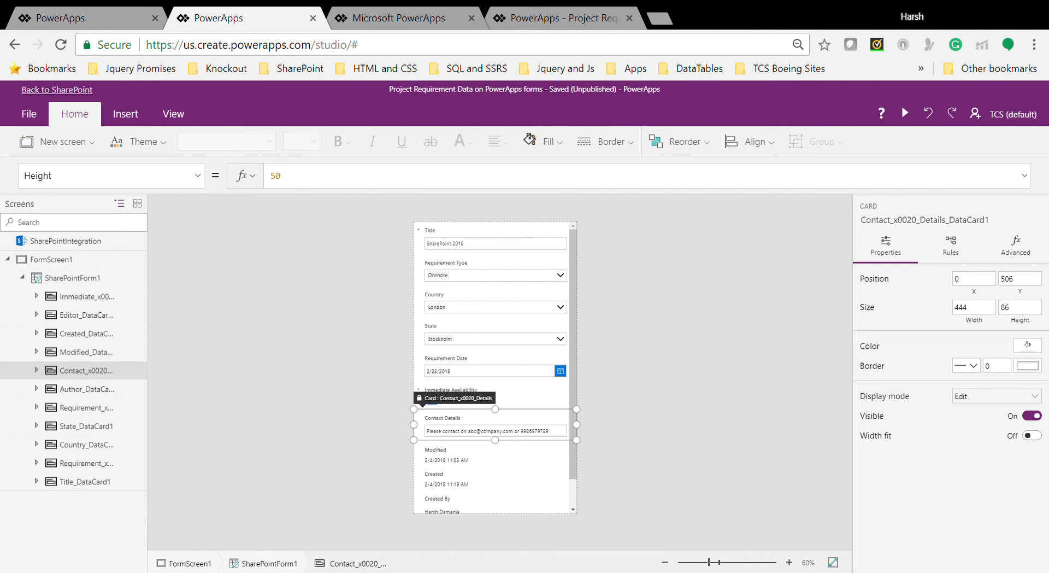
Return from the form editor to the Project Requirement Data list in SharePoint and open its new item form
{"action": "left_click", "coordinate": [29, 113]}
{"action": "left_click", "coordinate": [20, 102]}
{"action": "left_click", "coordinate": [28, 113]}
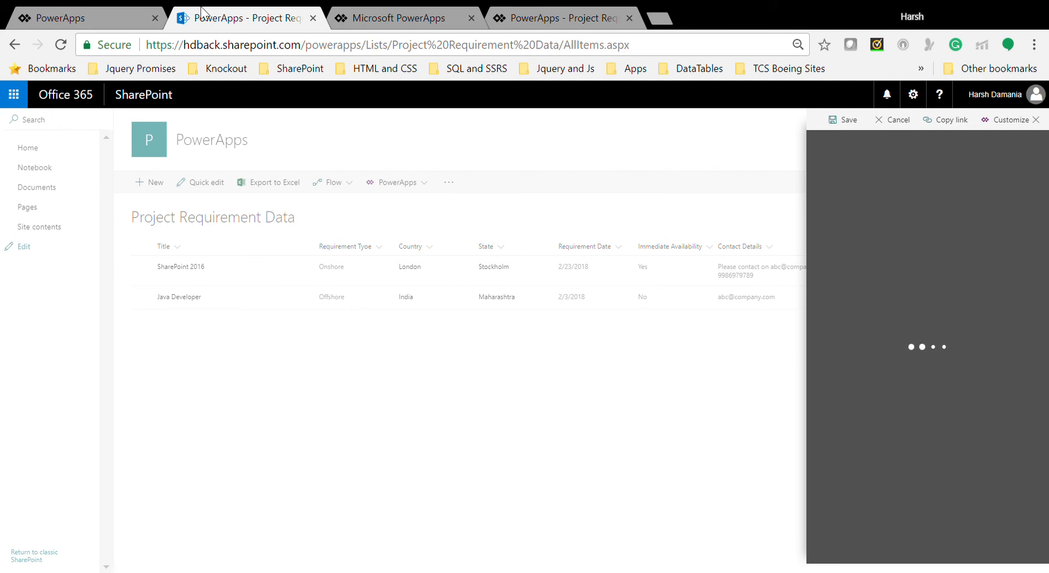
Copy the link to the custom new item form
{"action": "left_click", "coordinate": [962, 127]}
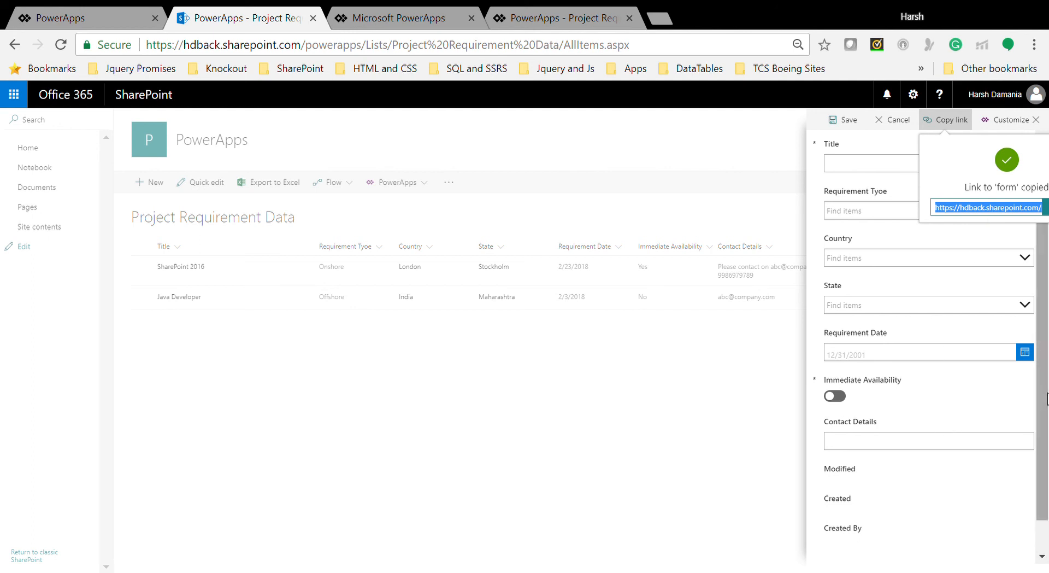
{"action": "scroll", "coordinate": [1048, 453], "scroll_direction": "down", "scroll_amount": 1}
{"action": "scroll", "coordinate": [1048, 533], "scroll_direction": "up", "scroll_amount": 1}
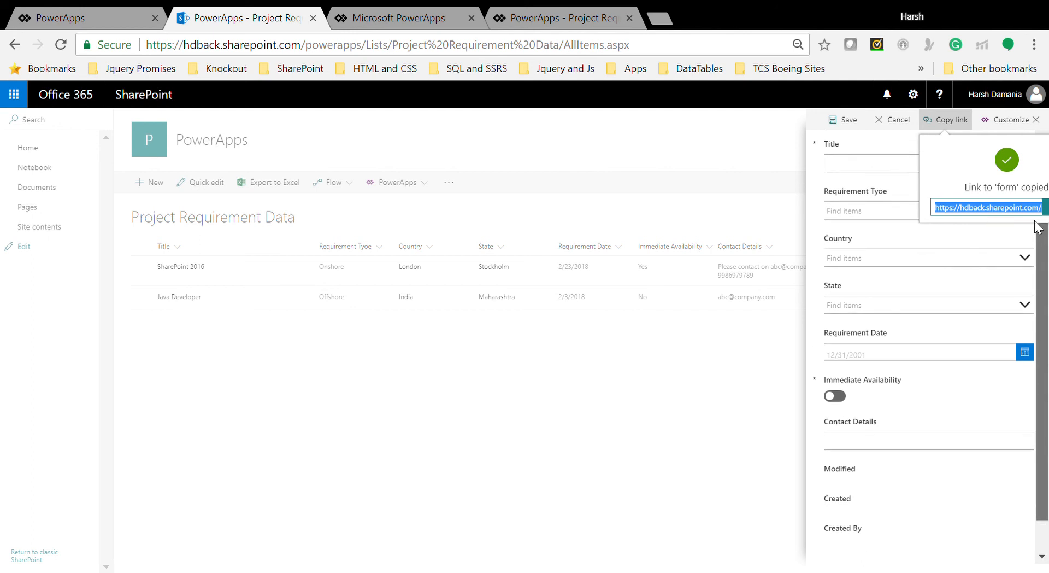
Set the Requirement Type to Onshore in the new item form
{"action": "left_click", "coordinate": [861, 161]}
{"action": "left_click", "coordinate": [845, 208]}
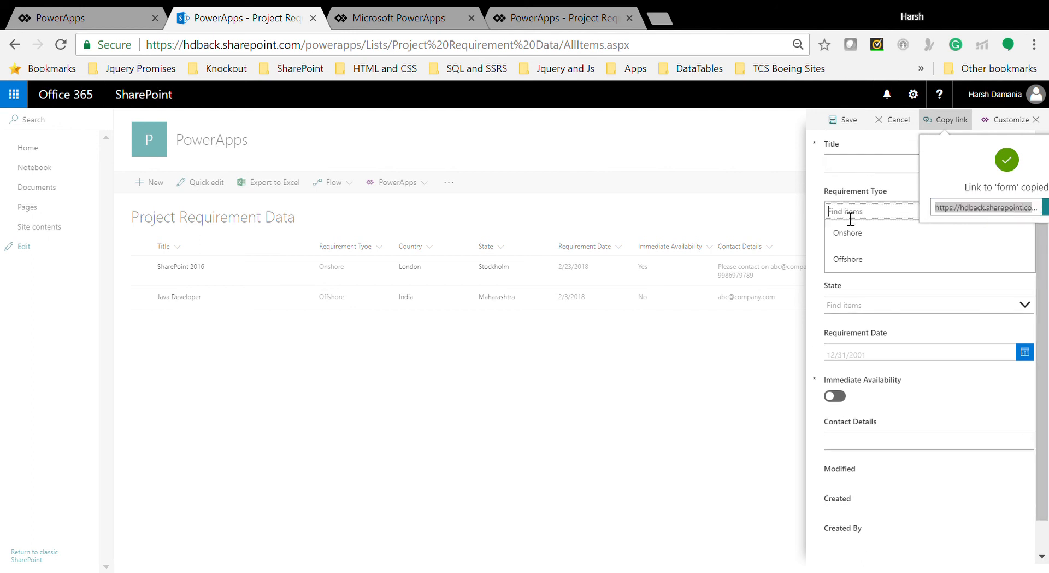
{"action": "left_click", "coordinate": [845, 229]}
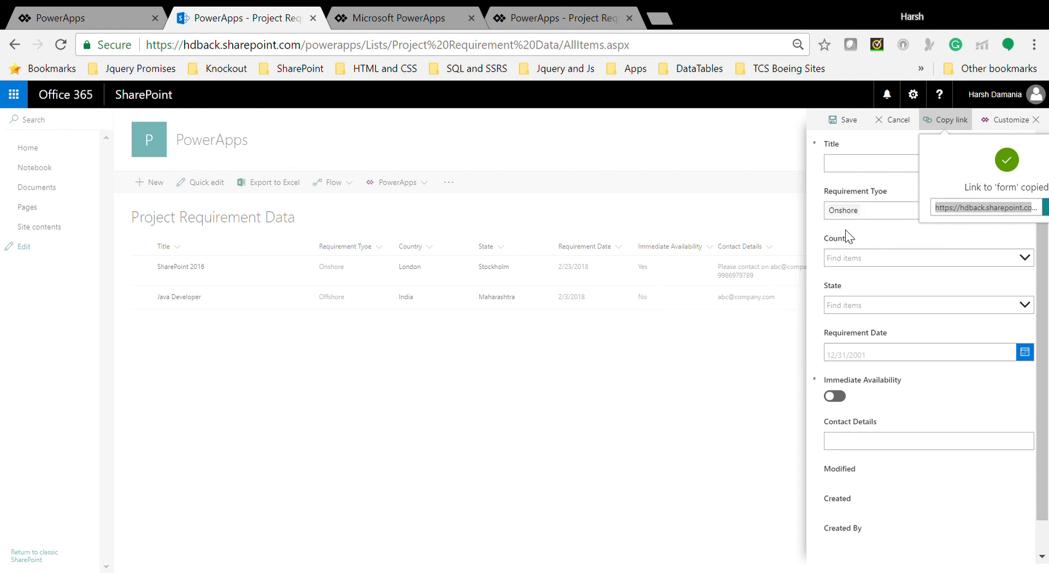
Open the copied form link in a new browser tab
{"action": "left_click", "coordinate": [663, 19]}
{"action": "key", "text": "ctrl+v"}
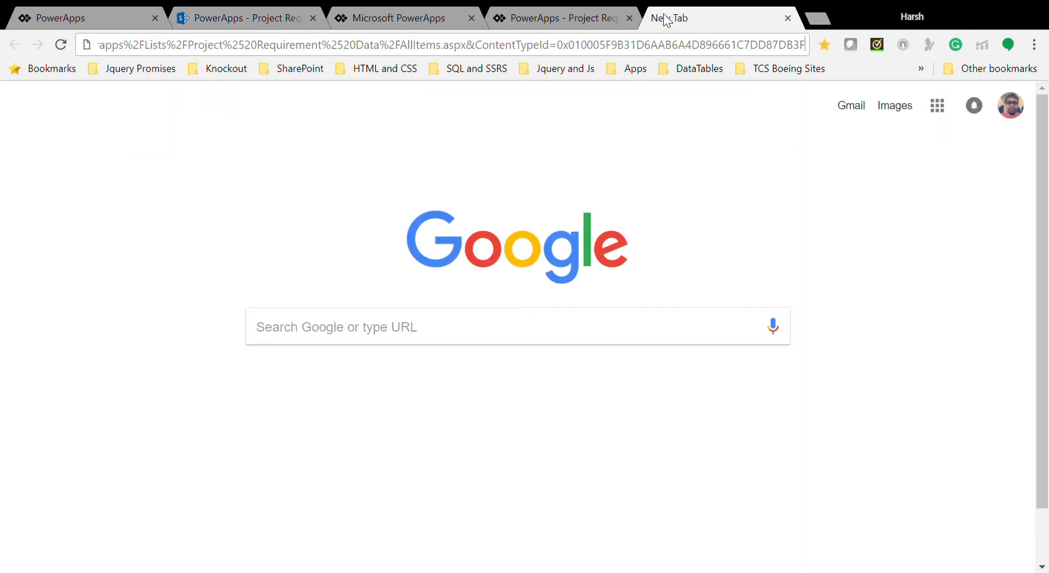
{"action": "key", "text": "Return"}
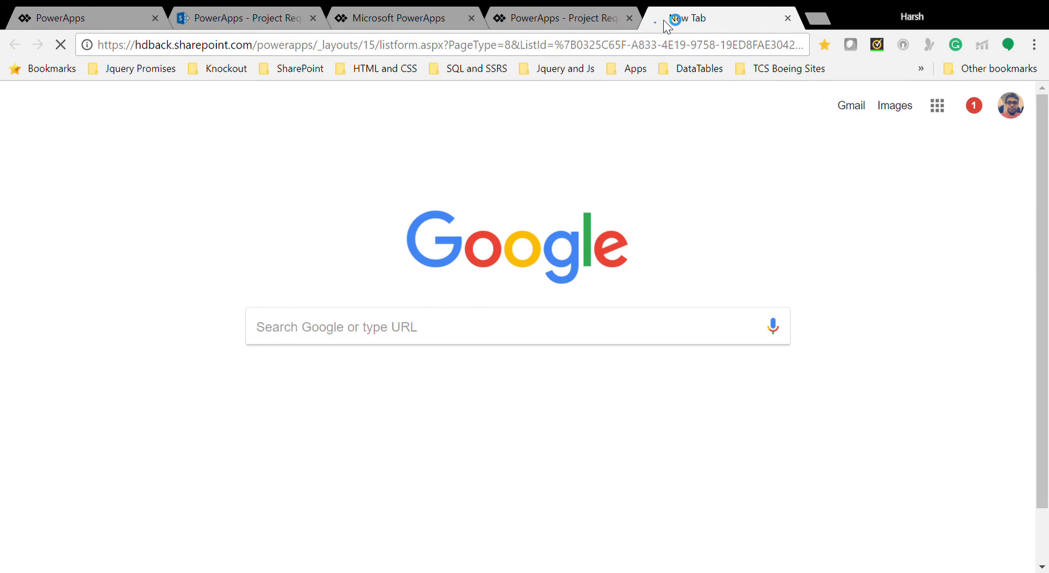